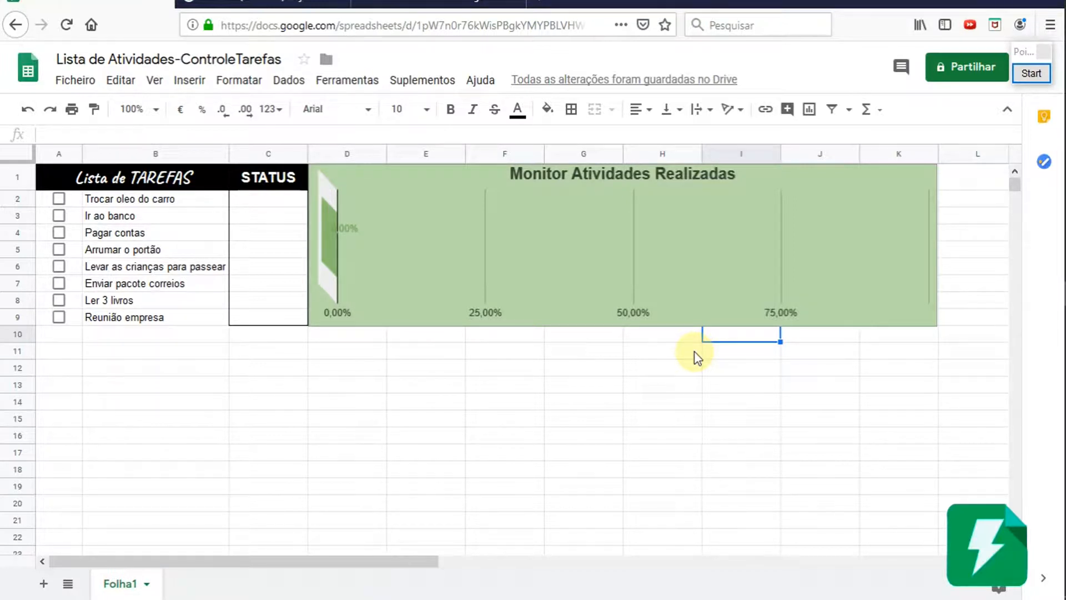
Tick the checkboxes in A3 to A7, from "Ir ao banco" through "Enviar pacote correios"
left_click(59, 215)
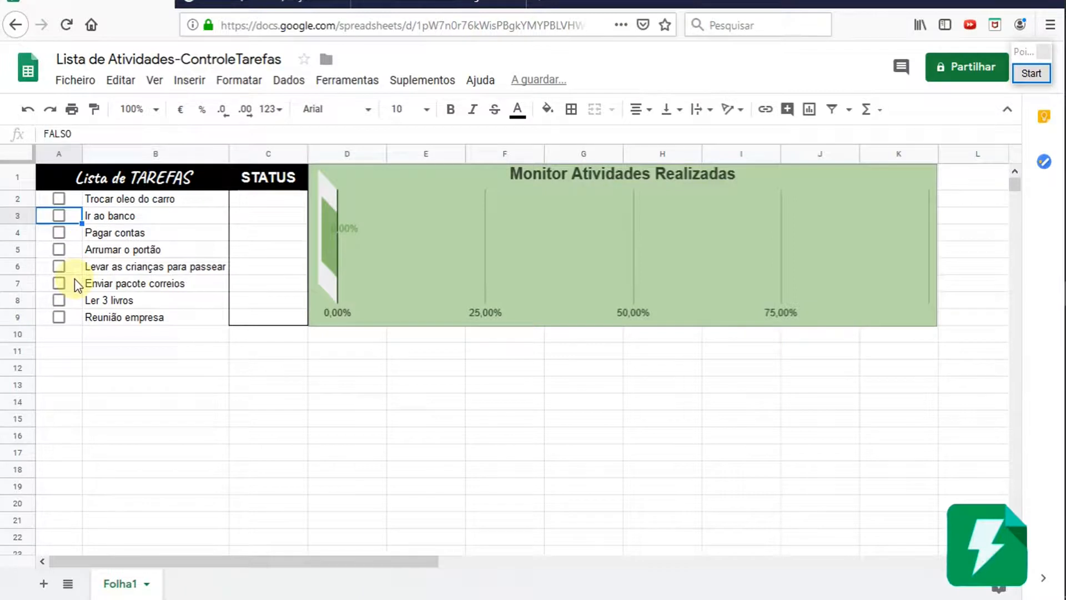
left_click(58, 215)
left_click(58, 234)
left_click(61, 254)
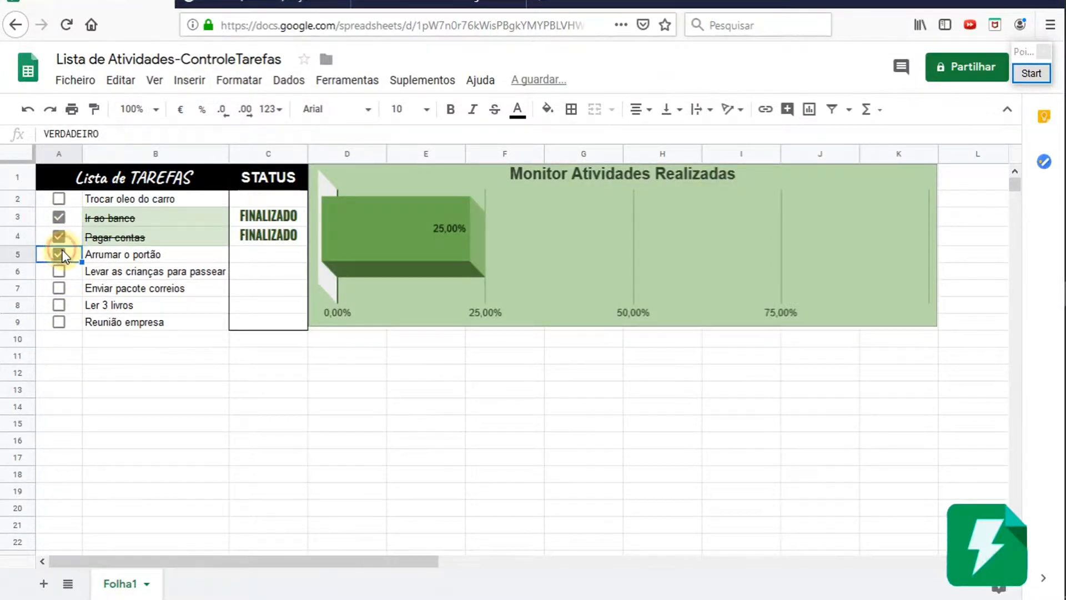
left_click(59, 274)
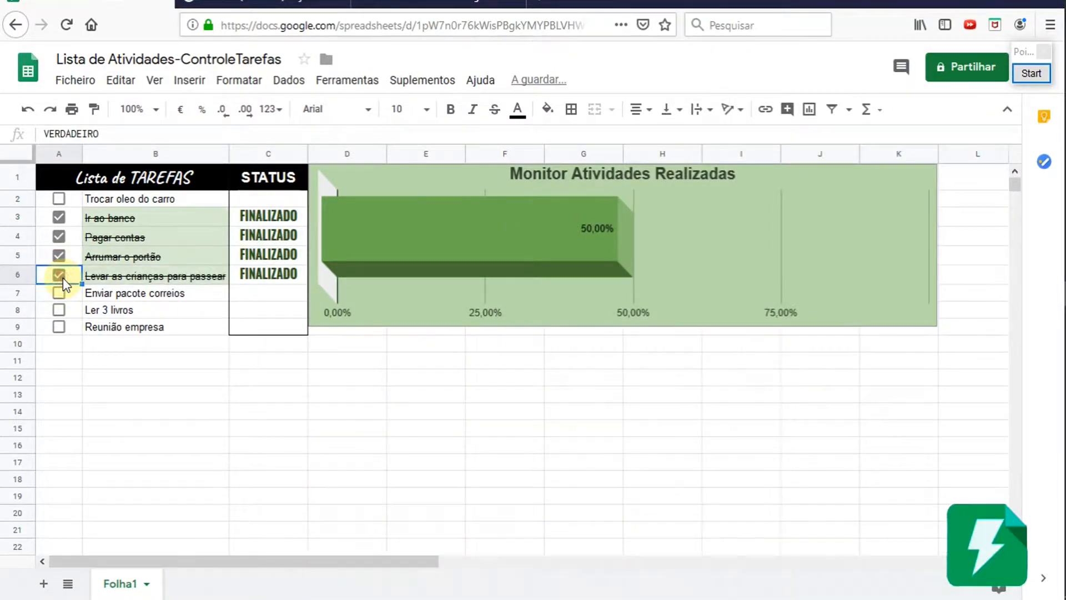
left_click(59, 293)
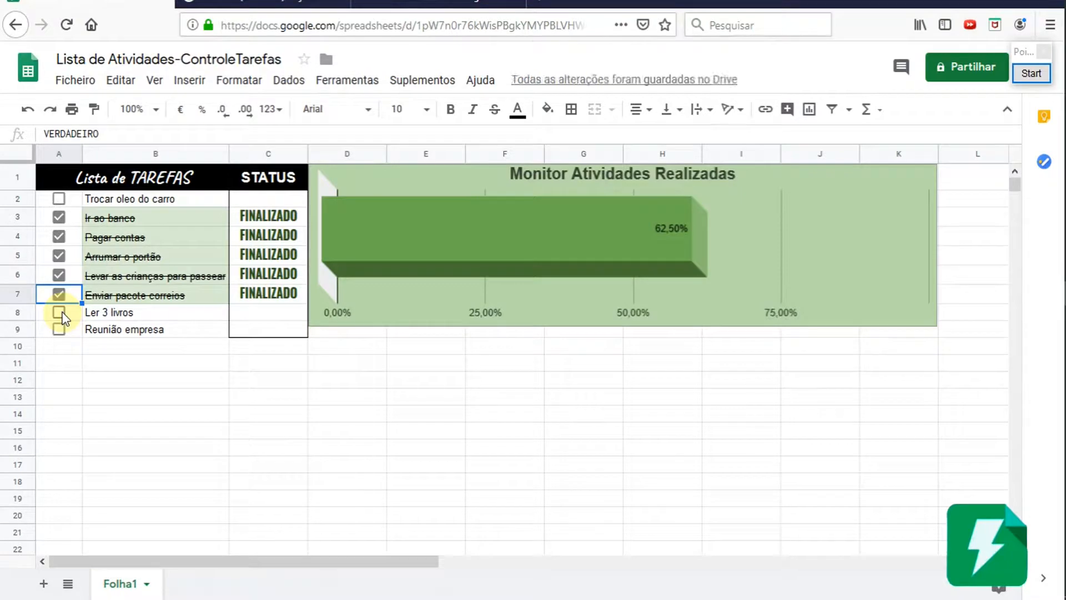
Toggle the "Enviar pacote correios" checkbox off, on and off again to test the progress chart
left_click(60, 294)
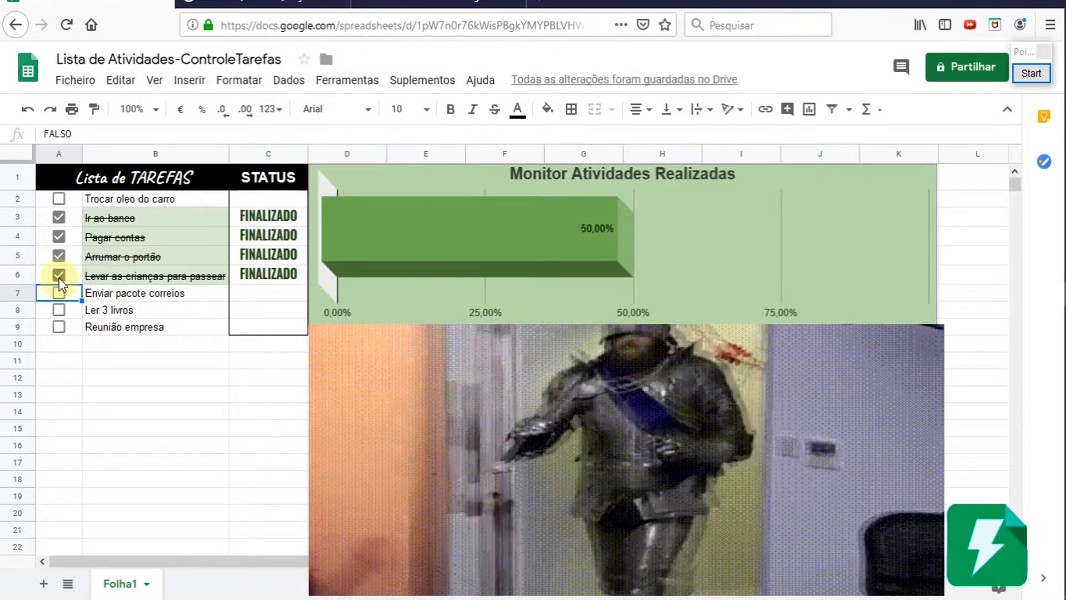
left_click(56, 295)
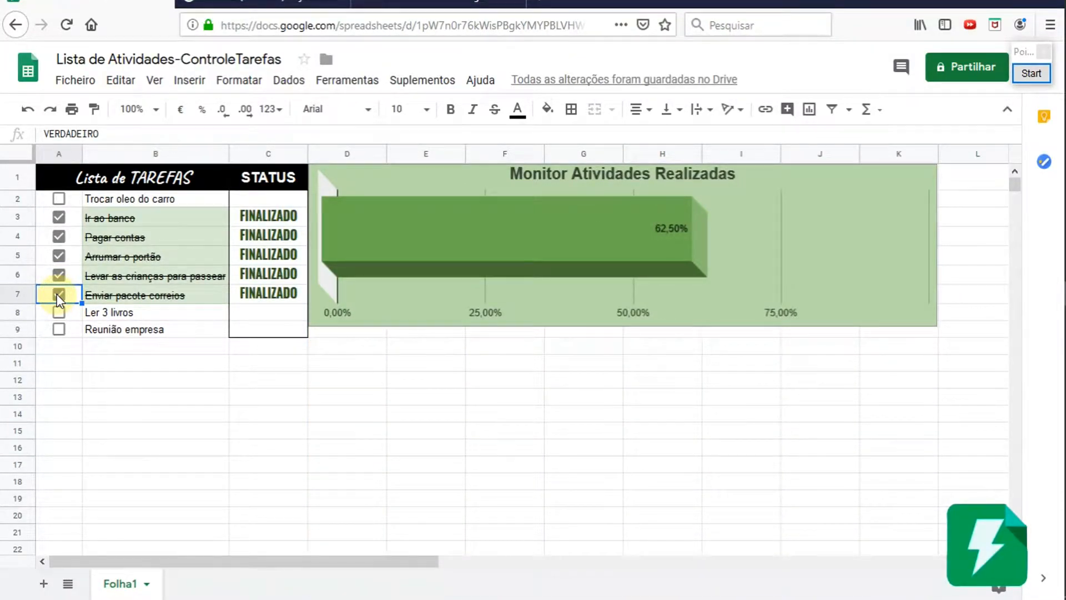
left_click(57, 295)
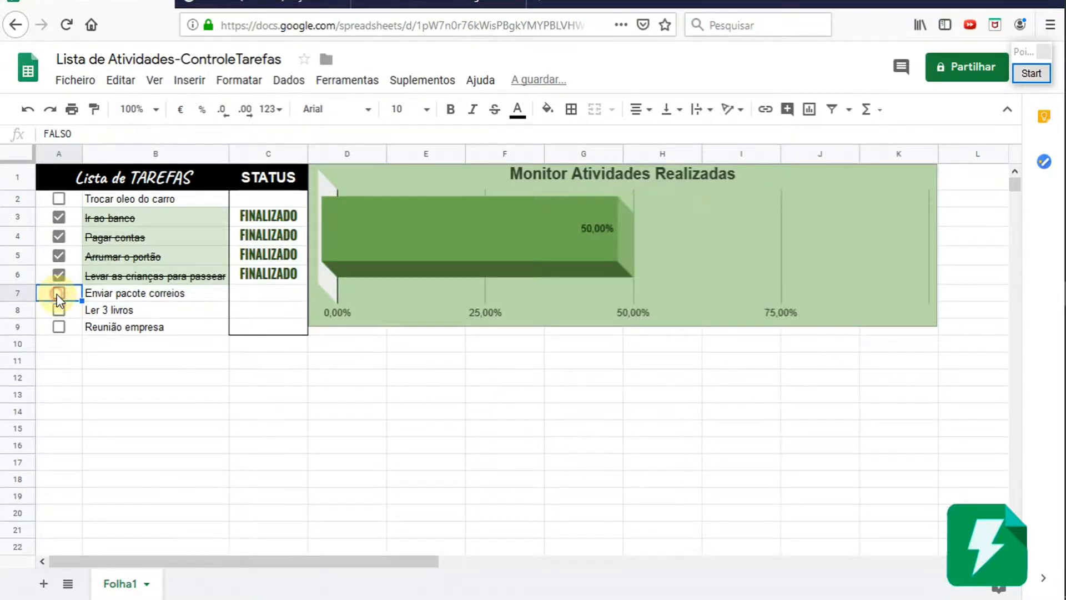
Tick the tasks "Trocar oleo do carro", "Enviar pacote correios", "Ler 3 livros" and "Reunião empresa"
left_click(58, 203)
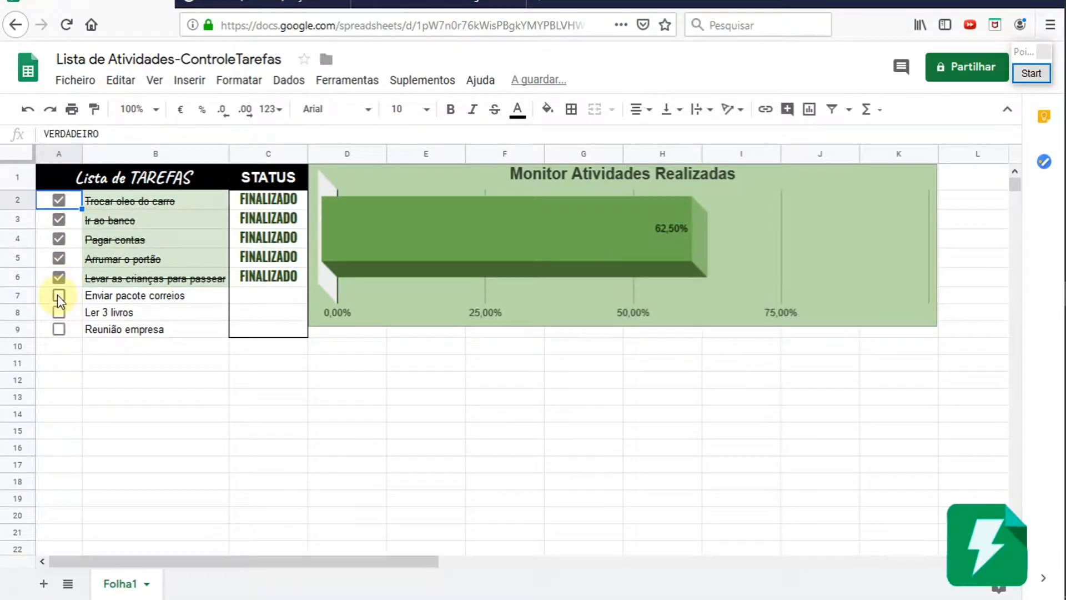
left_click(57, 294)
left_click(58, 314)
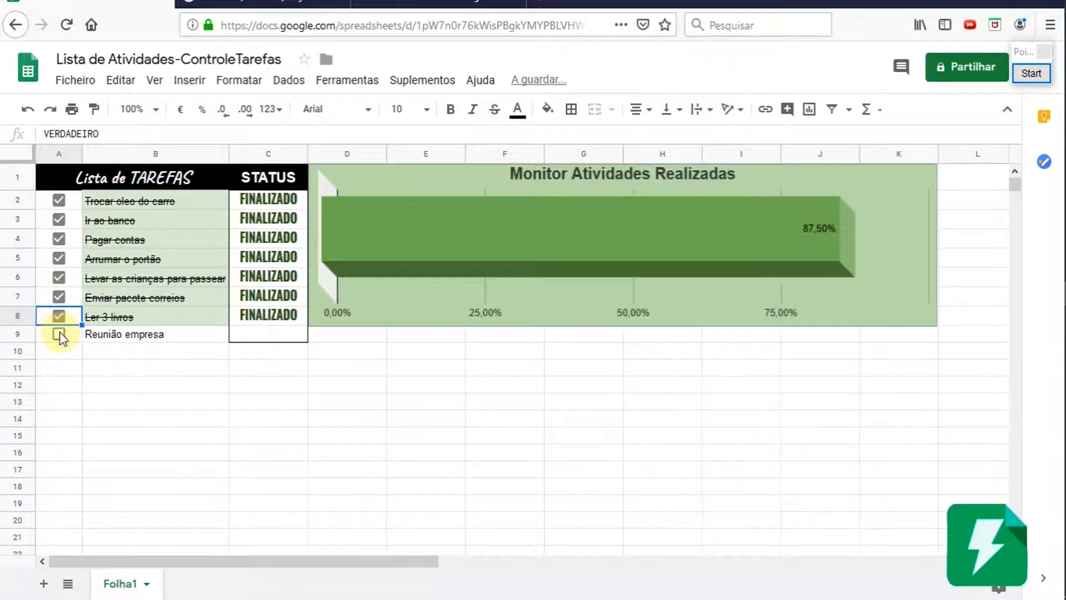
left_click(59, 331)
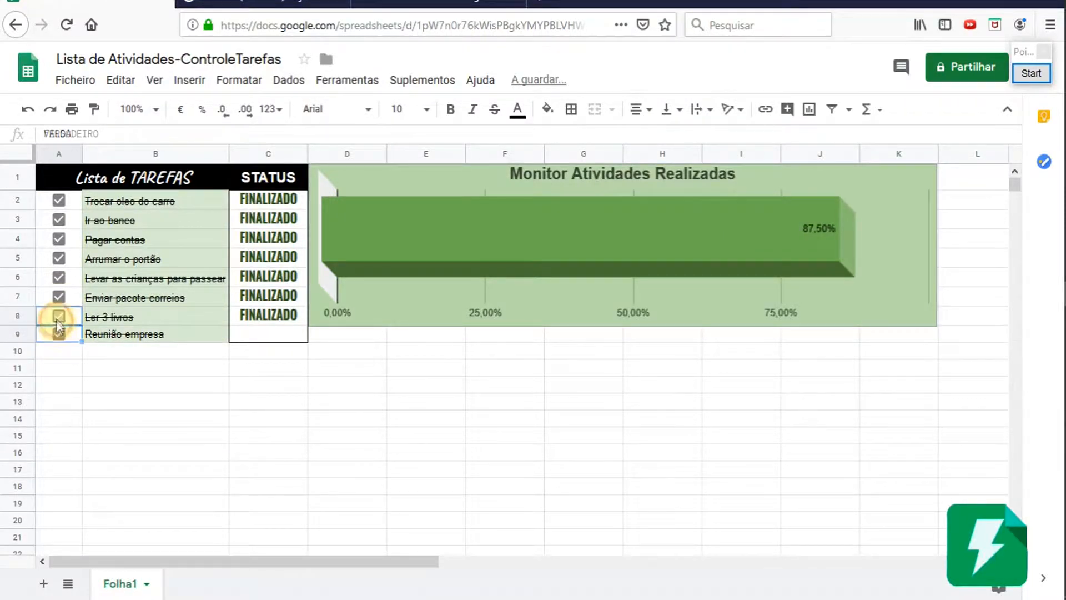
Untick the tasks in rows 5 to 9, from "Arrumar o portão" through "Reunião empresa"
left_click(57, 317)
left_click(60, 297)
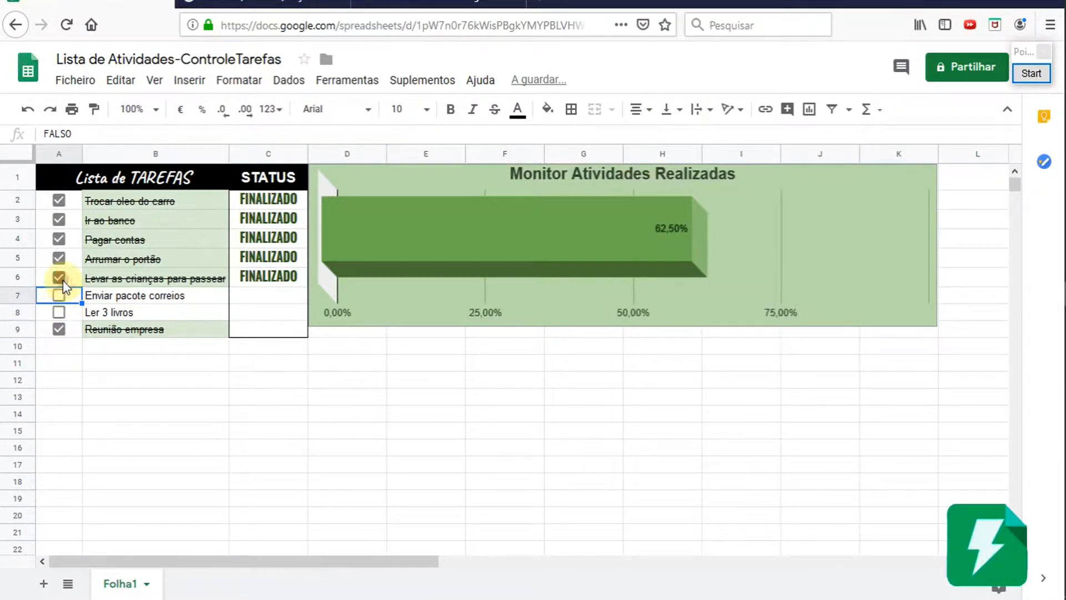
left_click(62, 280)
left_click(59, 260)
left_click(57, 279)
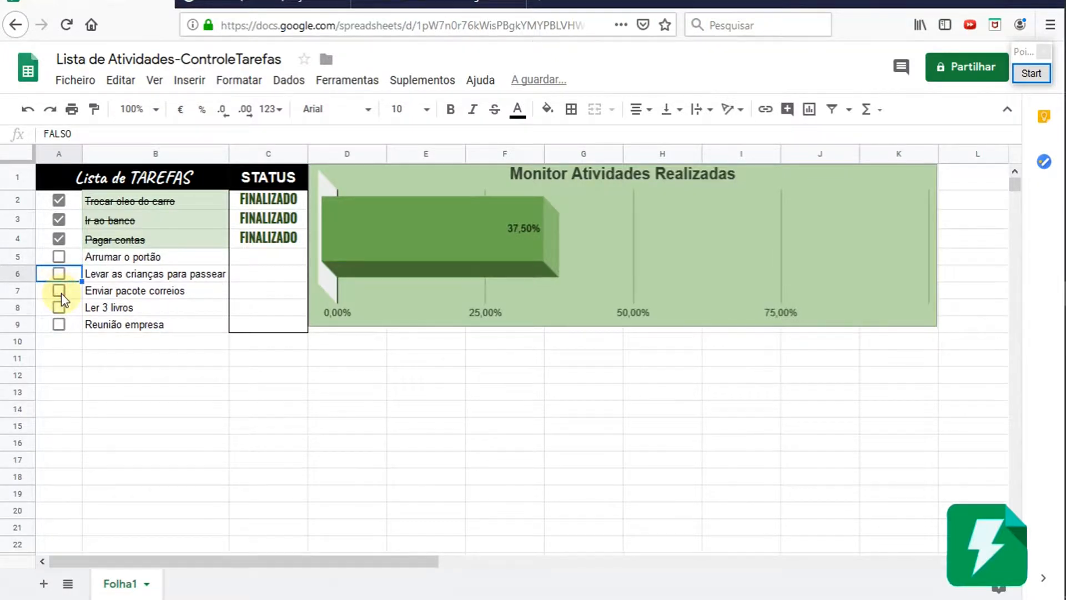
Tick "Enviar pacote correios", "Levar as crianças para passear" and "Arrumar o portão" again, leaving "Ler 3 livros" unticked
left_click(60, 292)
left_click(58, 276)
left_click(59, 257)
left_click(58, 316)
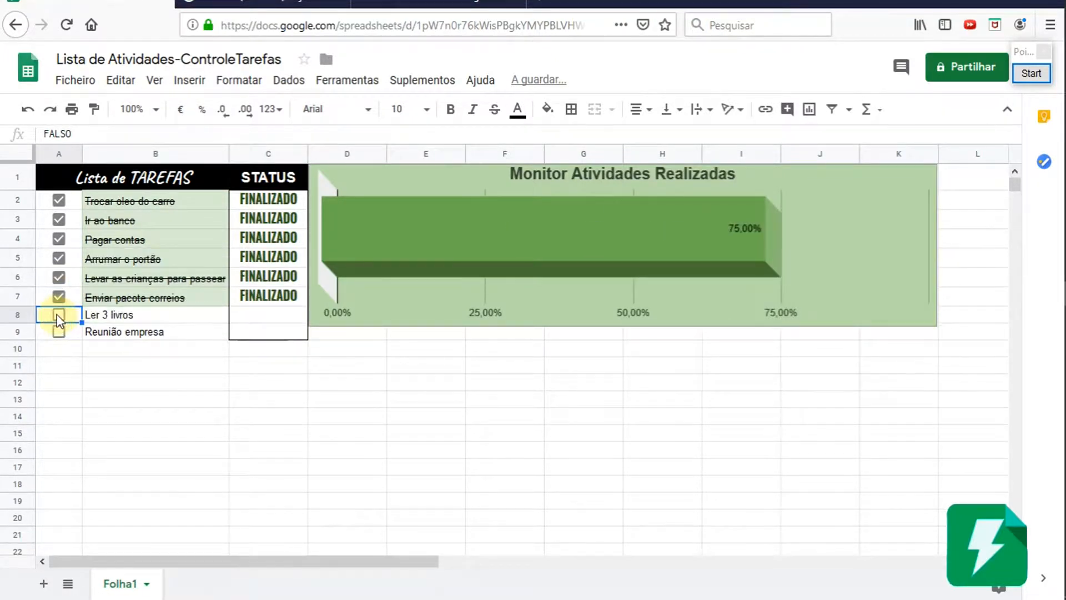
Clear the task checkboxes except "Levar as crianças para passear" and "Enviar pacote correios"
left_click(57, 297)
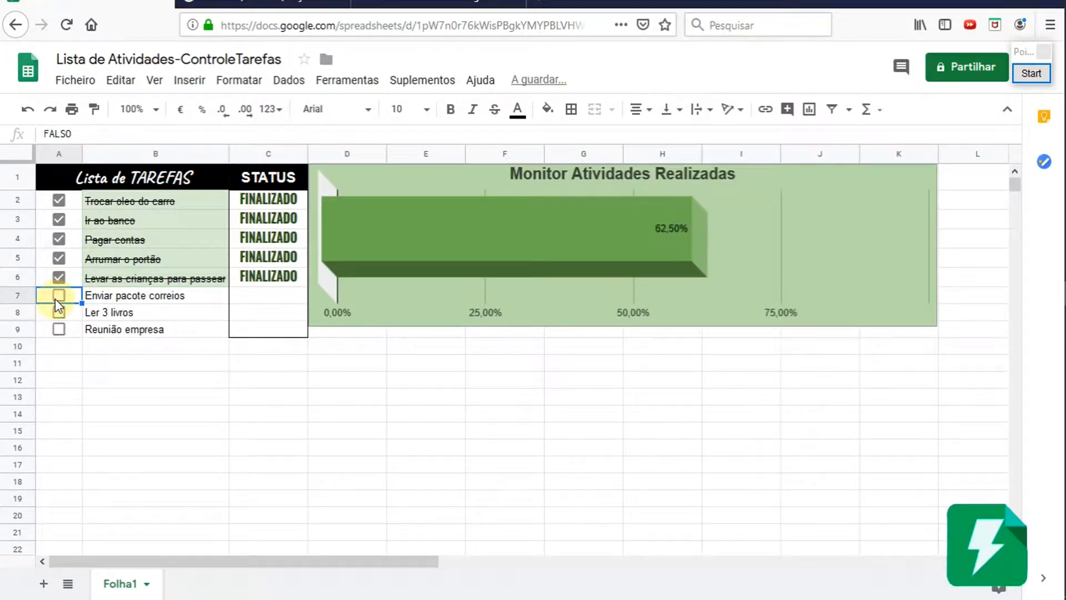
left_click(62, 329)
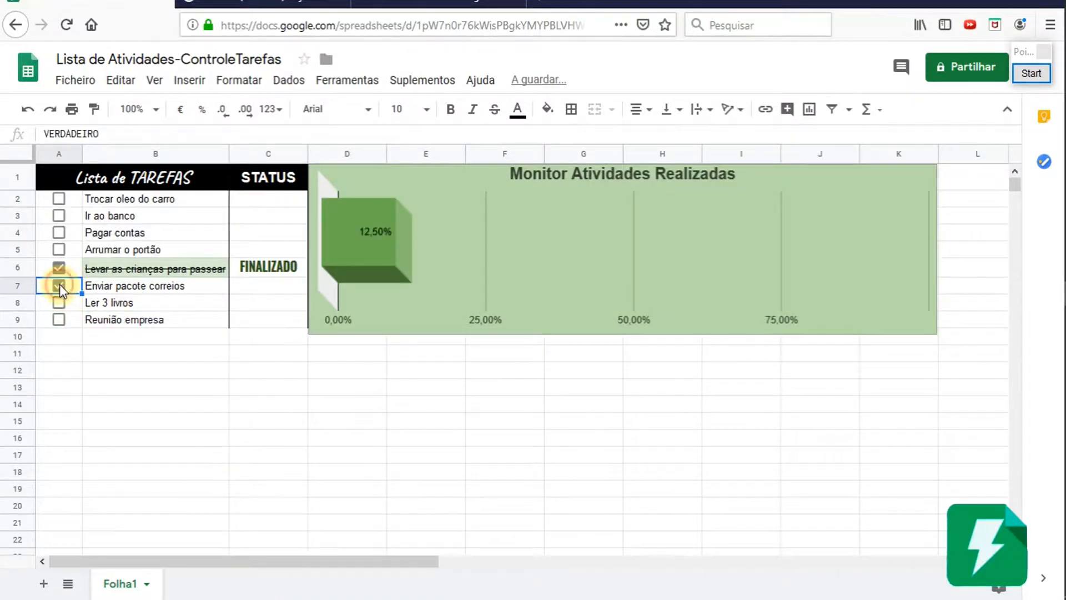
left_click(59, 284)
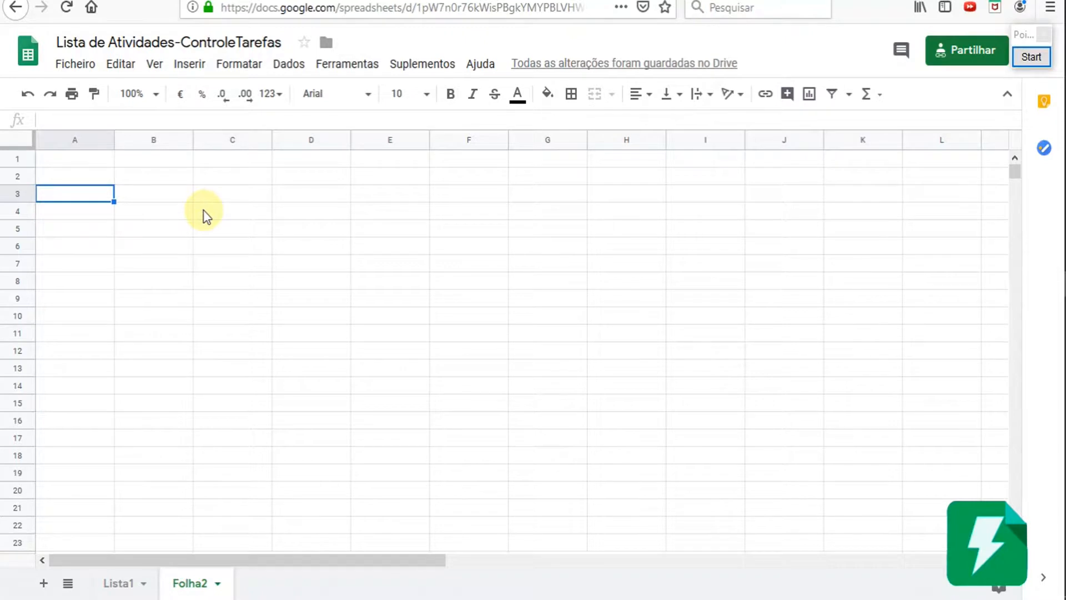
Enter the heading "Lista de Tarefas" in cell A1 of the empty Folha2 sheet
left_click(77, 162)
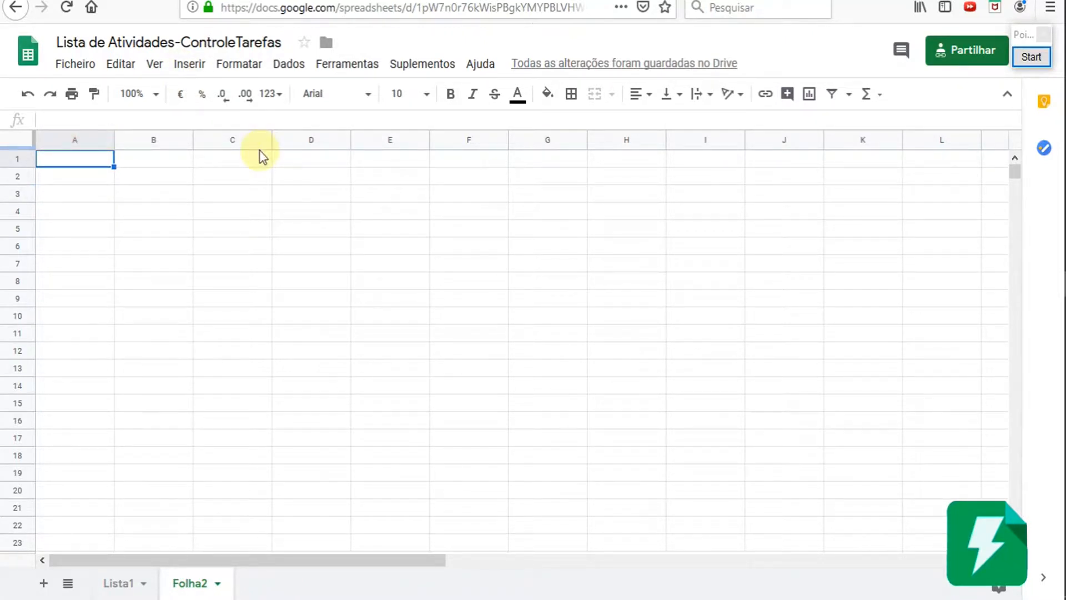
type("Lista de")
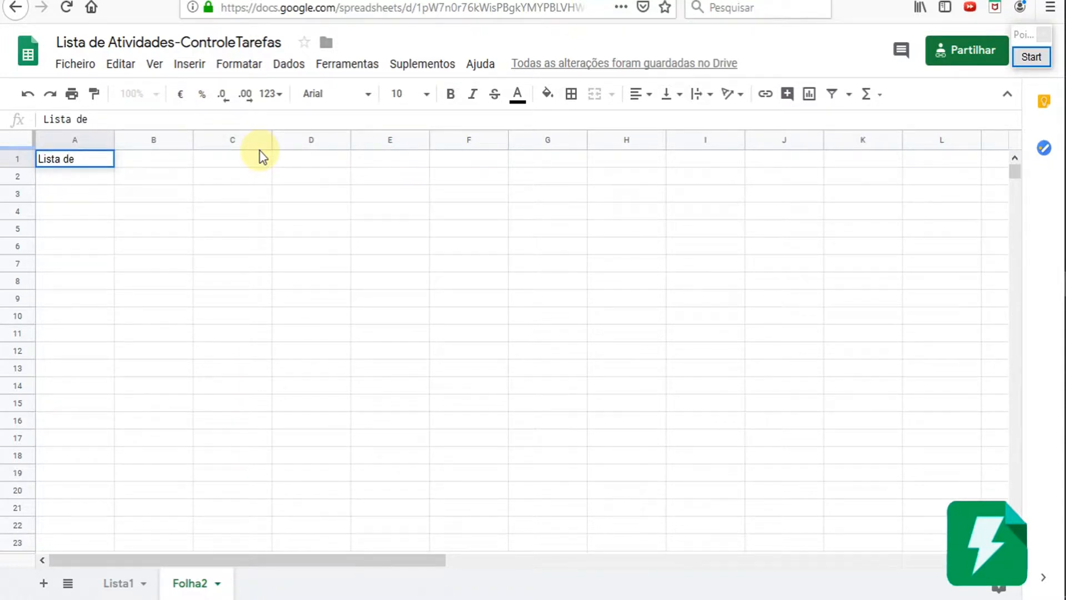
type(" Tarefas")
key("Return")
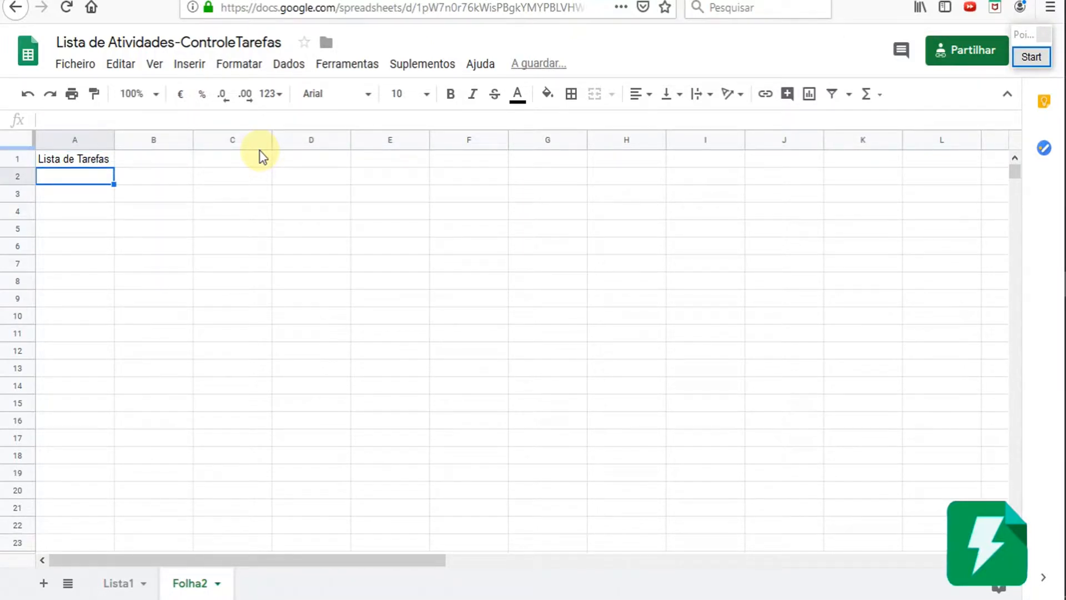
Enter the heading "STATUS" in cell C1
key("Right")
key("Right")
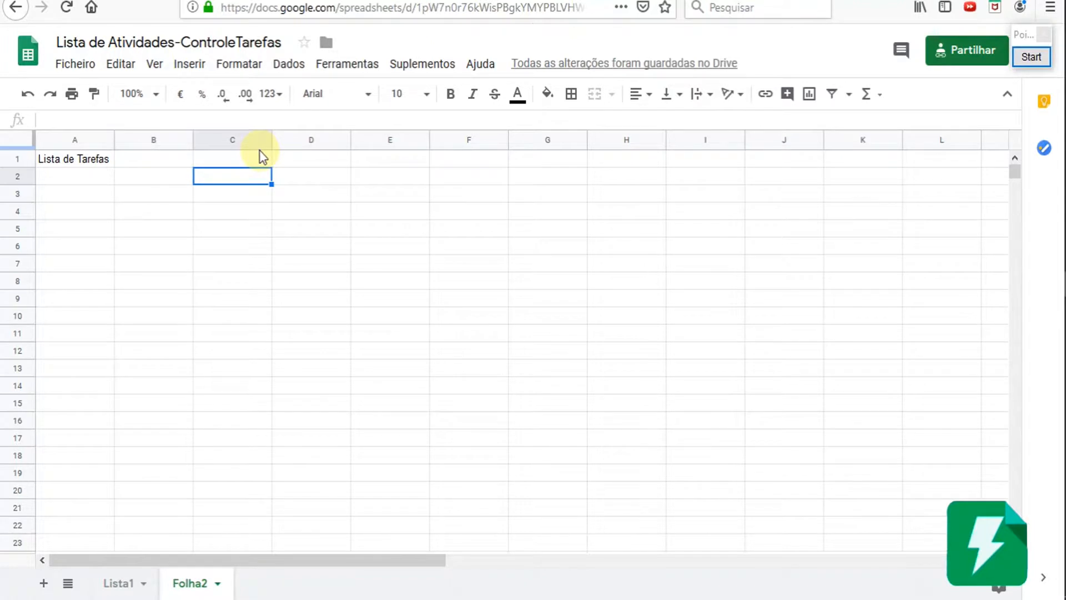
key("Up")
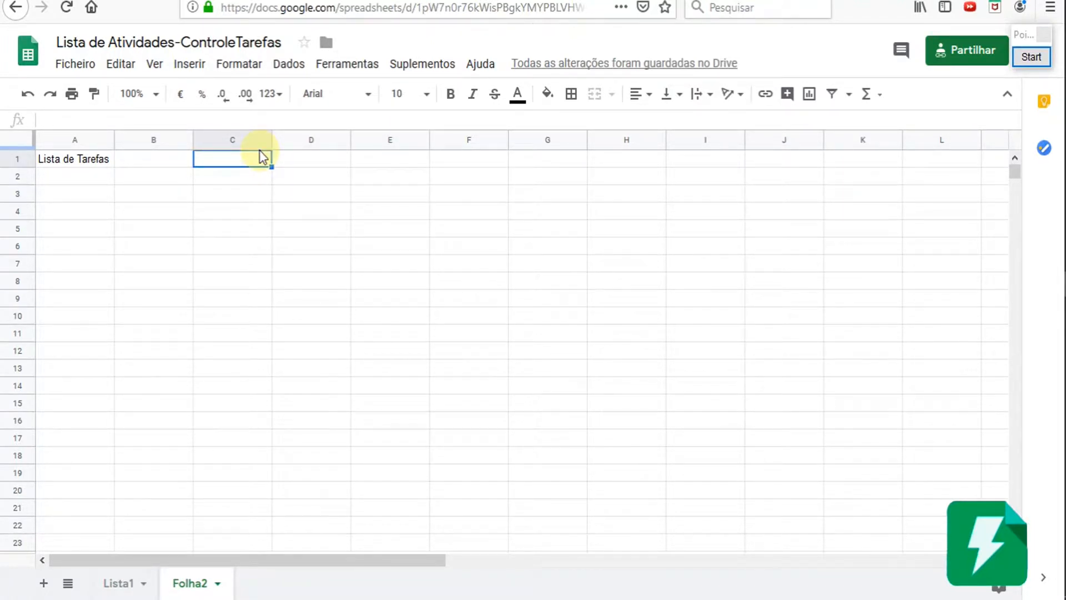
type("STATUS")
key("Return")
Enter the first task, "Ir ao banco", in cell B2
key("Left")
key("Left")
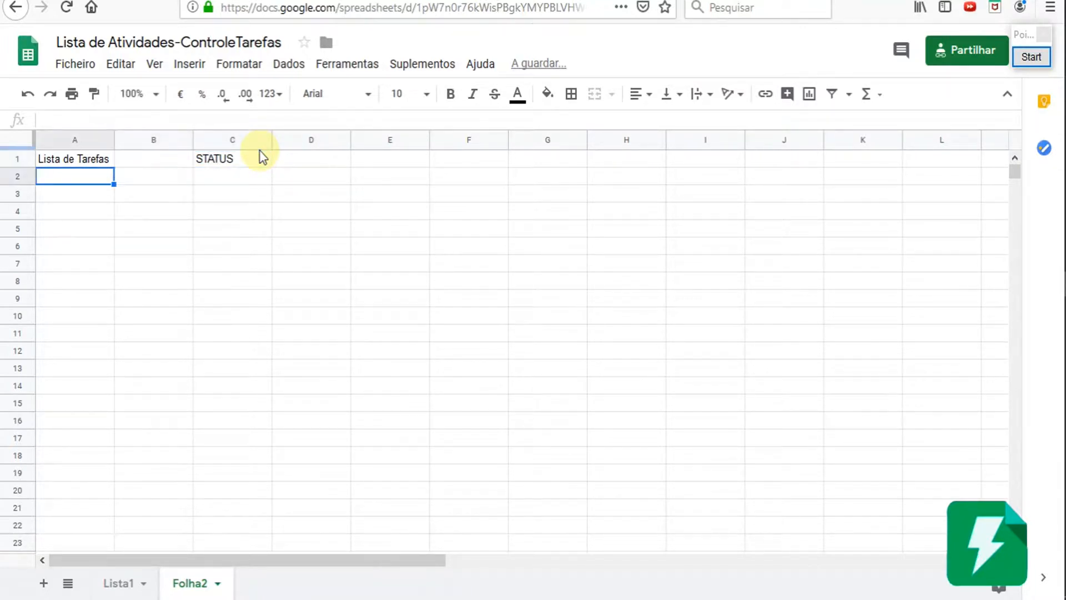
key("Right")
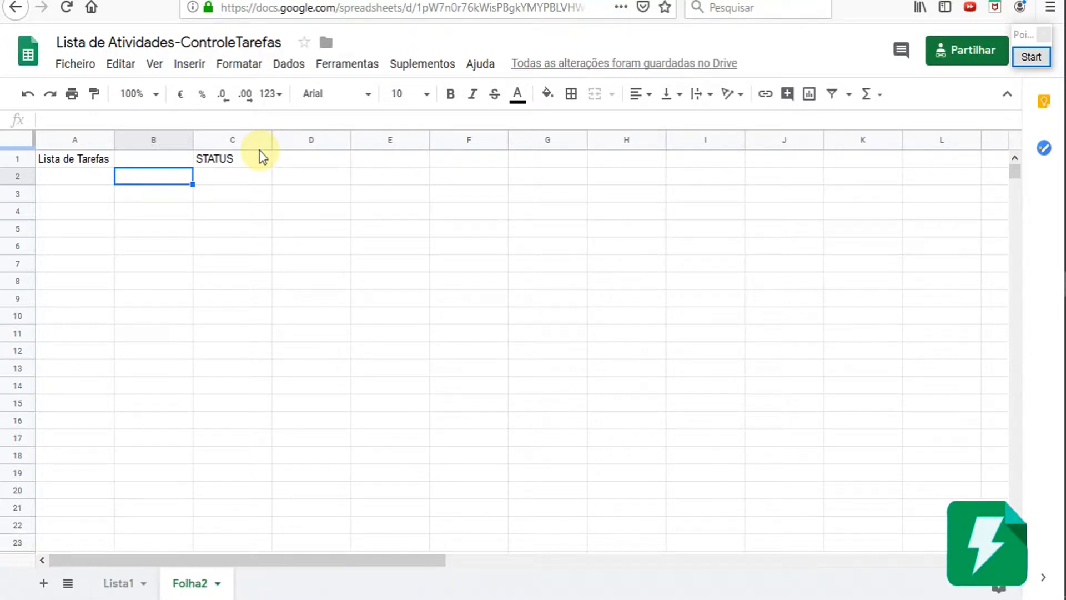
type("i")
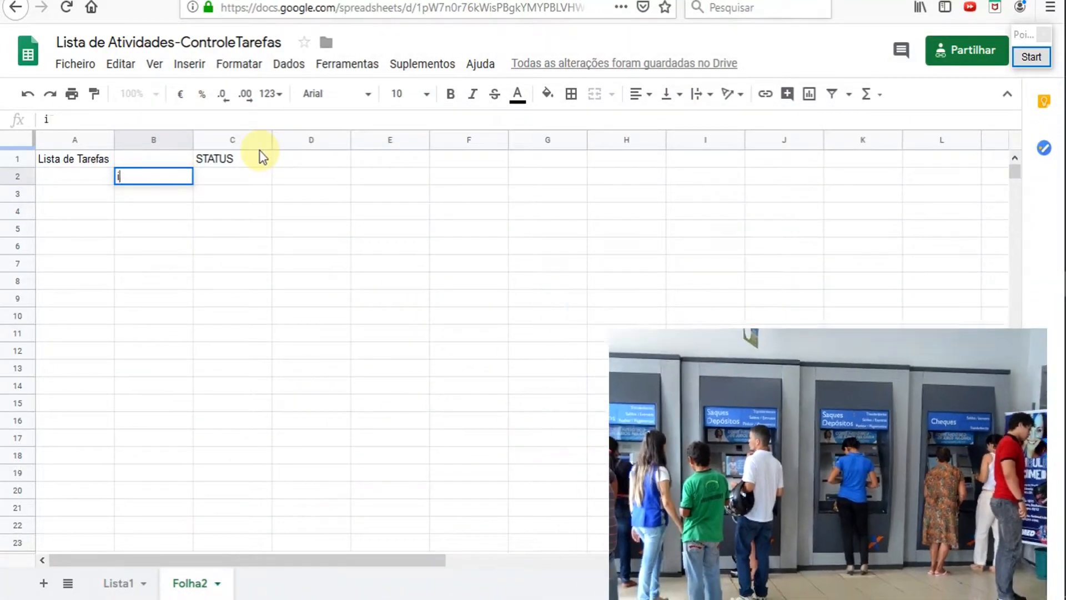
type("r ao banco")
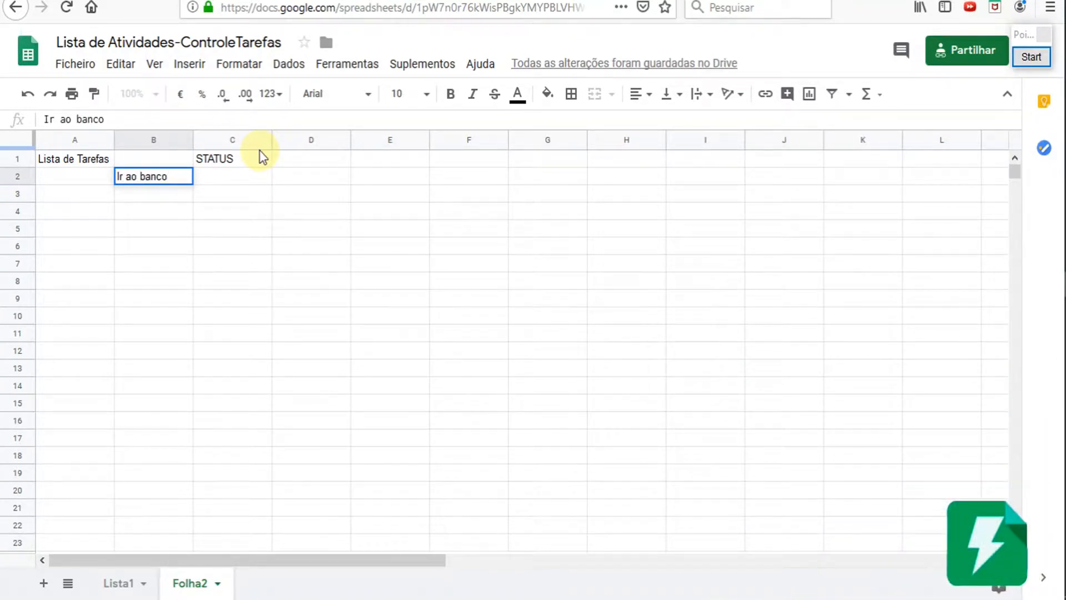
key("Return")
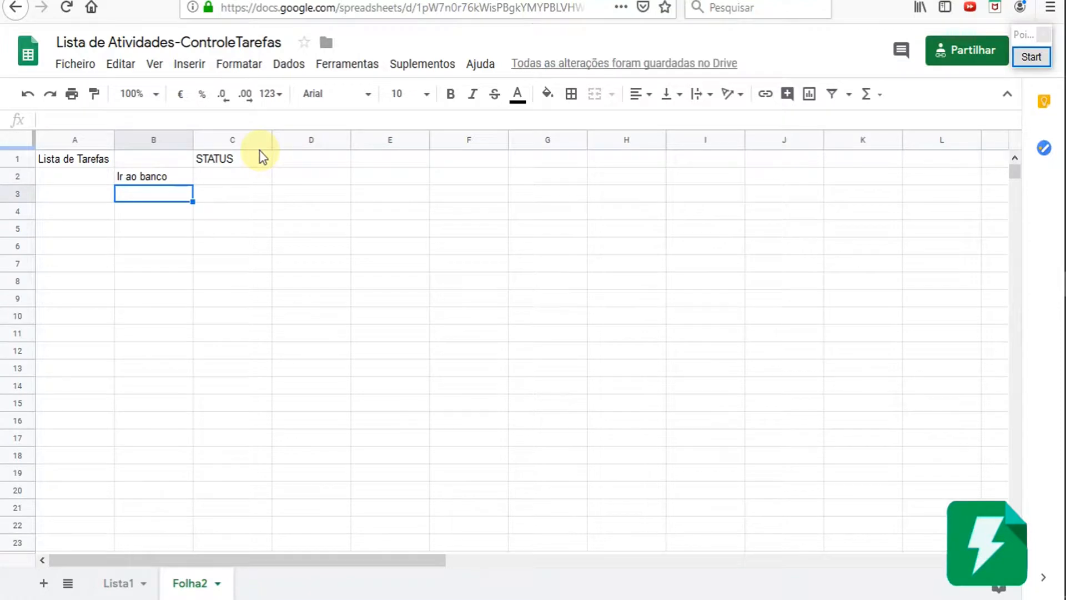
Enter the second task, "Passar no mecanico", in cell B3
type("Paas")
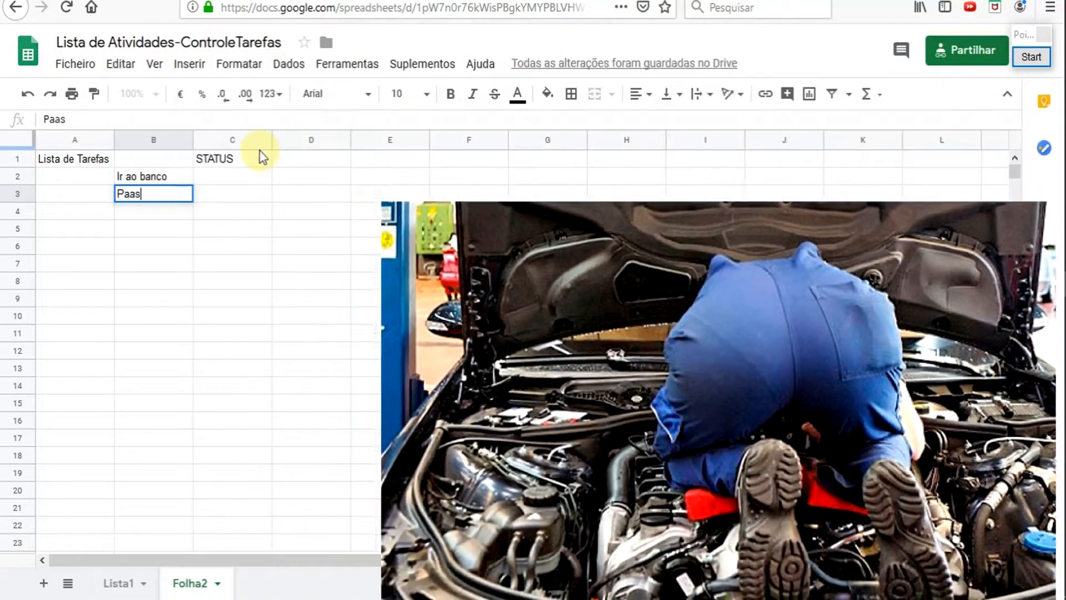
type("ar no me")
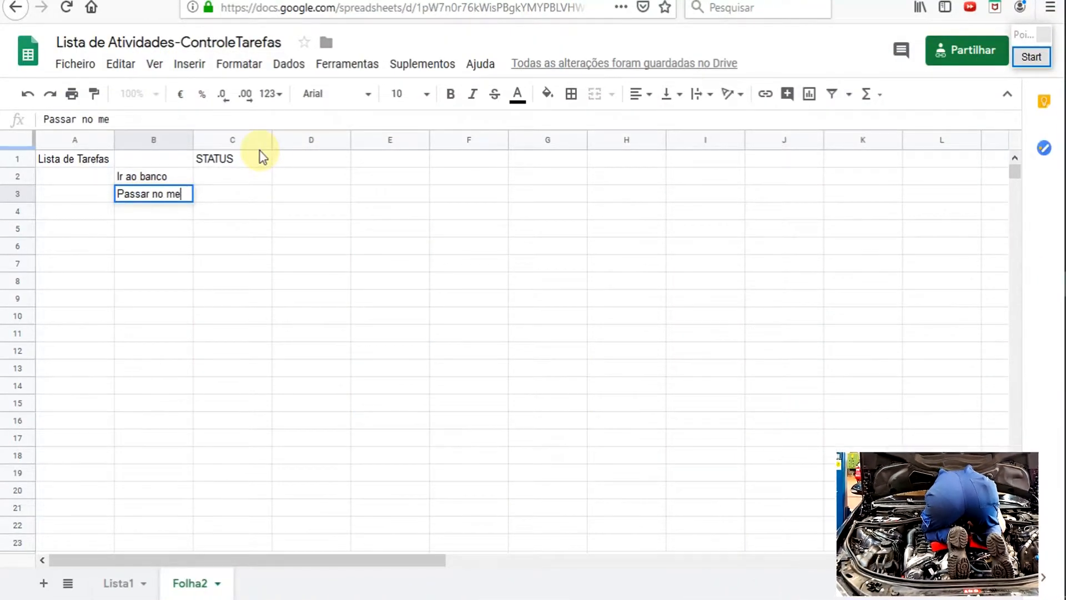
type("canico")
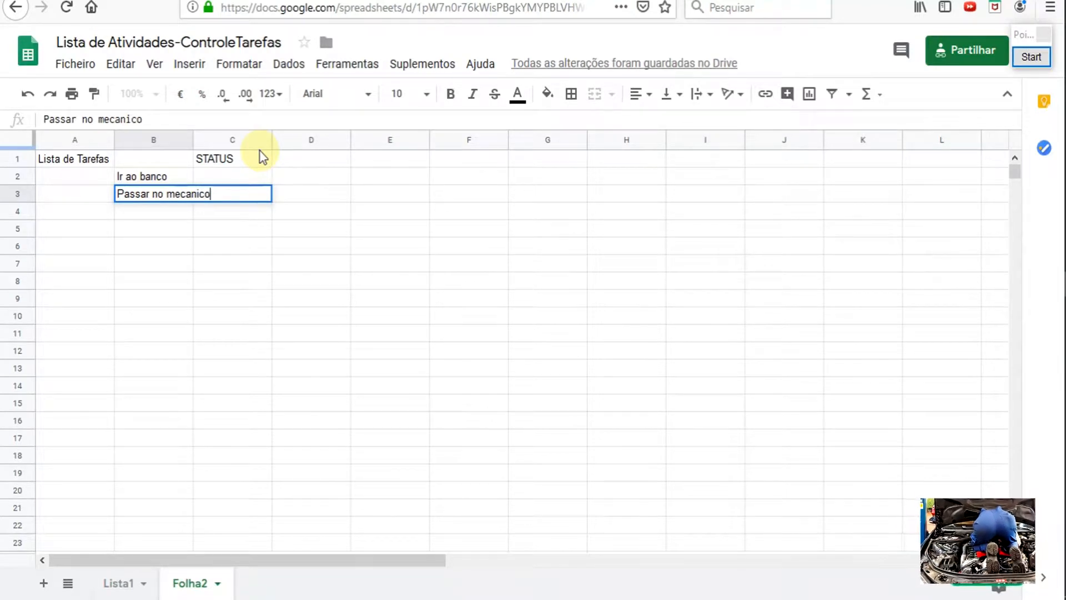
key("Return")
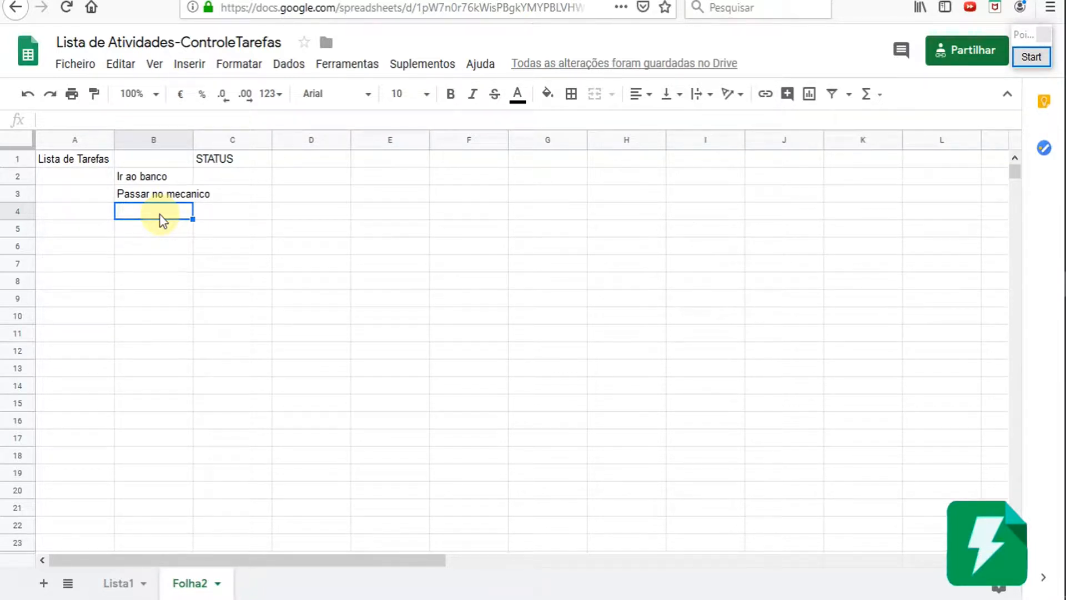
Enter the third task, "Finalizar projeto X", in cell B4
type("Finaliza")
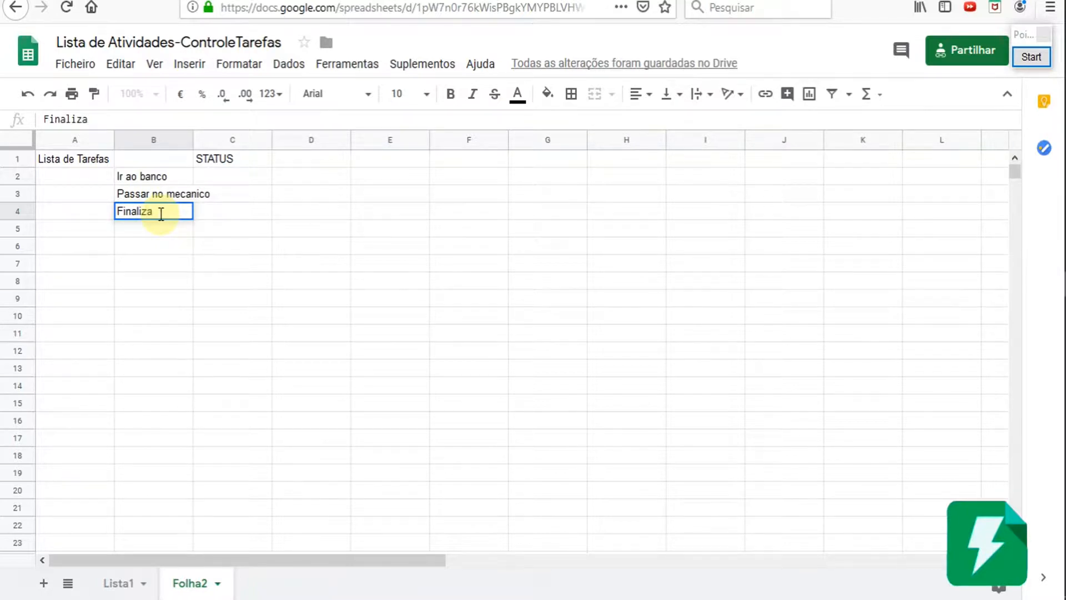
type("r projet")
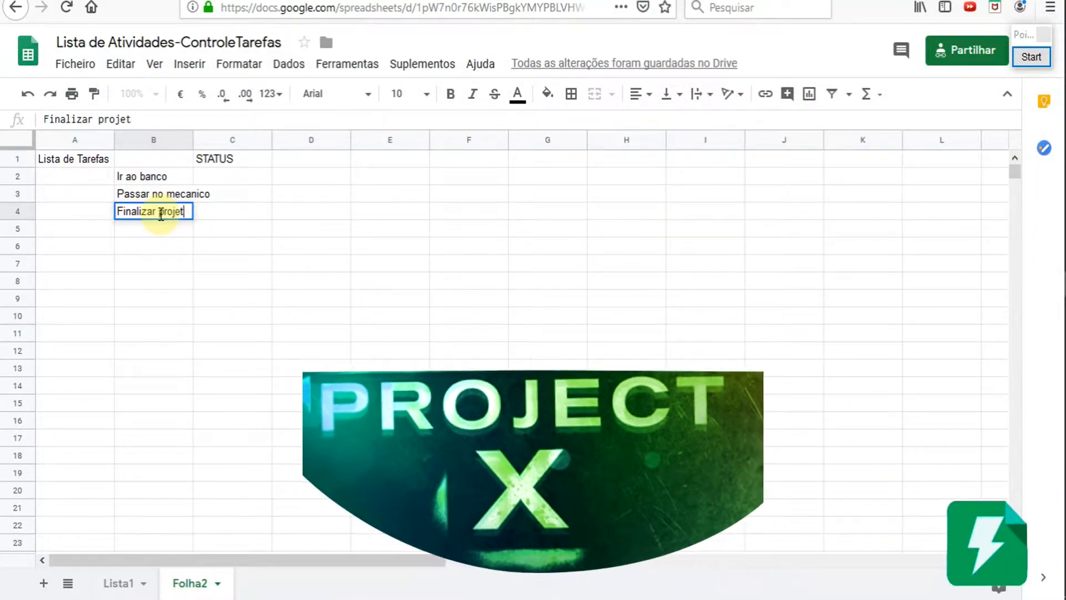
type("o X")
key("Return")
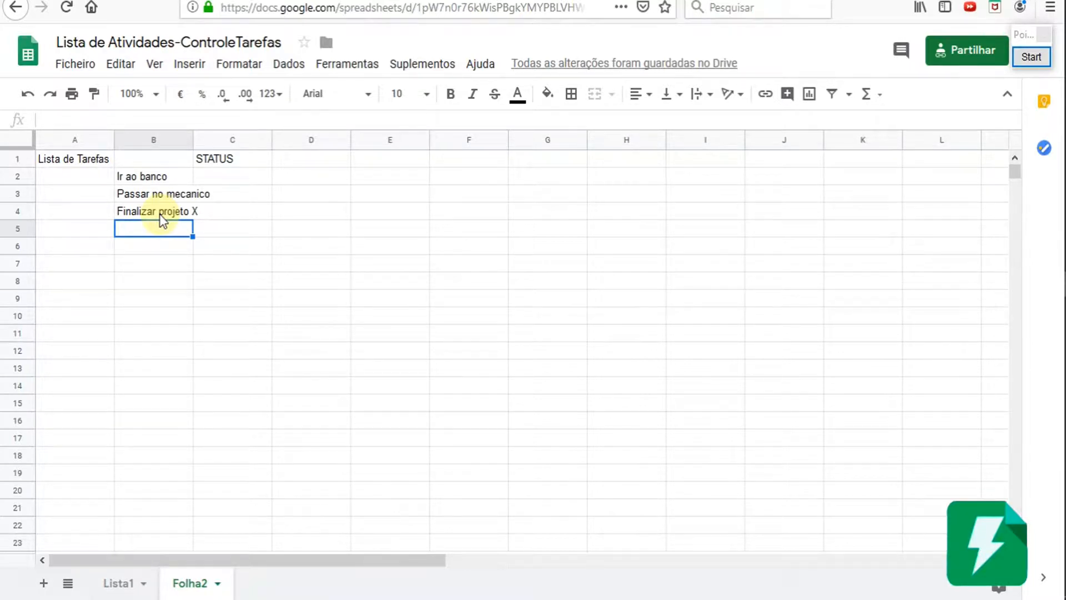
Enter the fourth task, "Fazer exercicio", in cell B5
type("Fazer e")
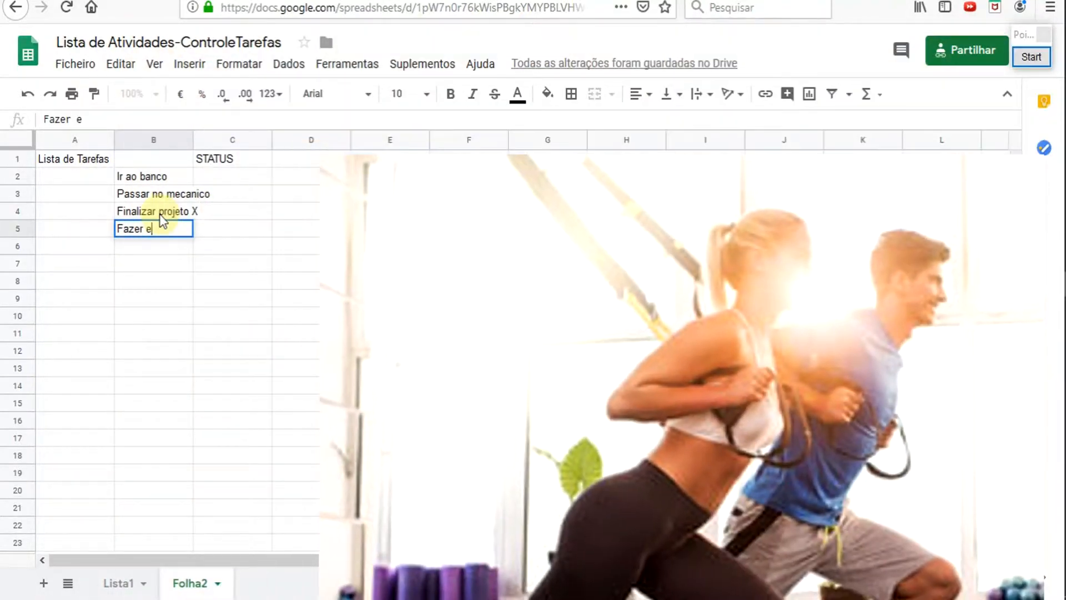
type("xerci")
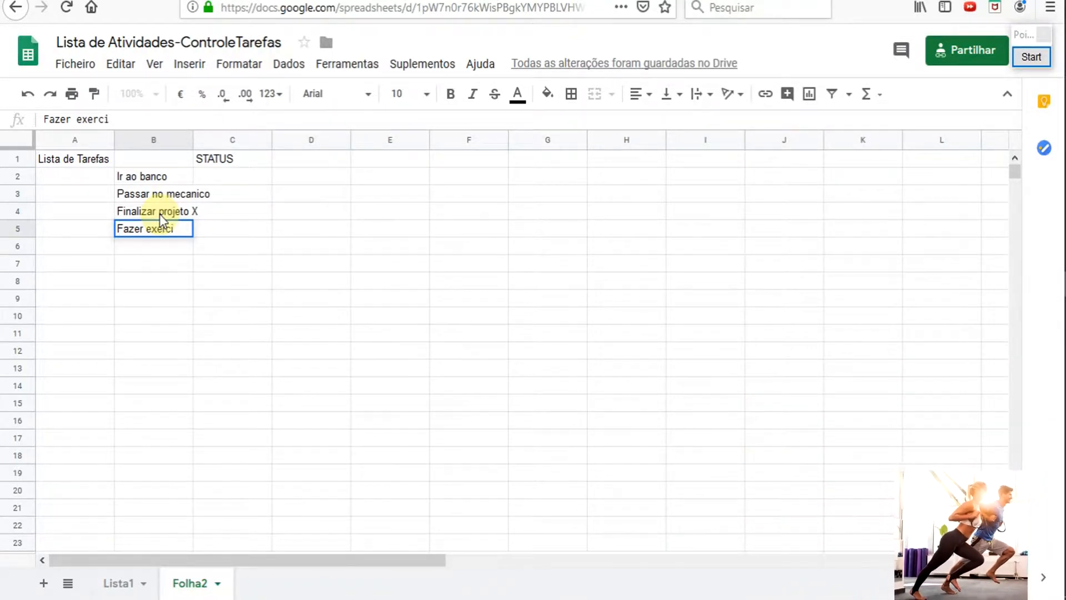
type("cio")
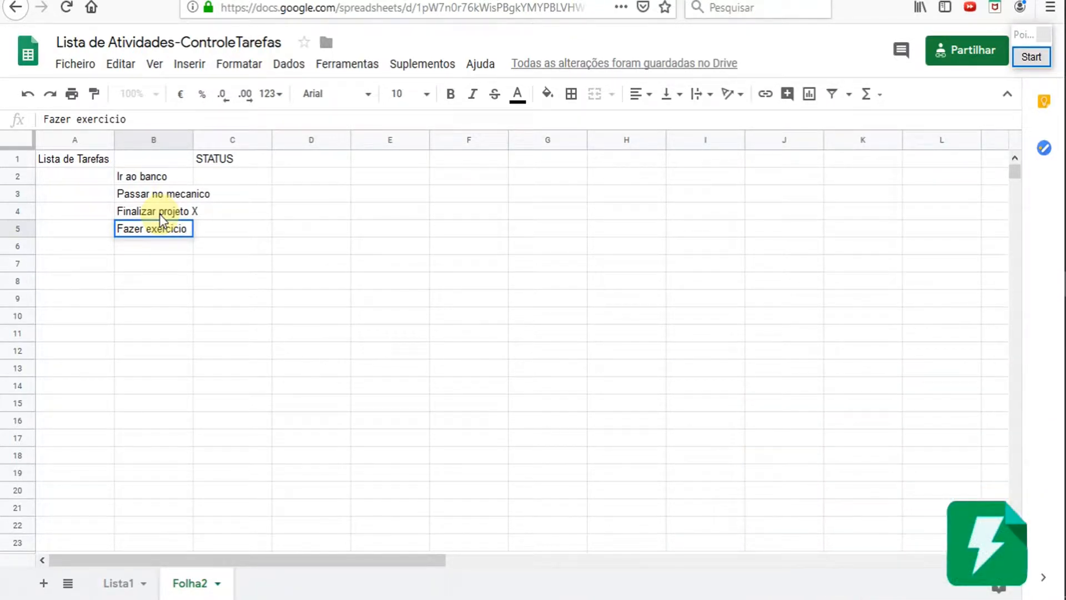
key("Return")
Enter the fifth task, "Responder Questionário XYZ", in cell B6
type("Re")
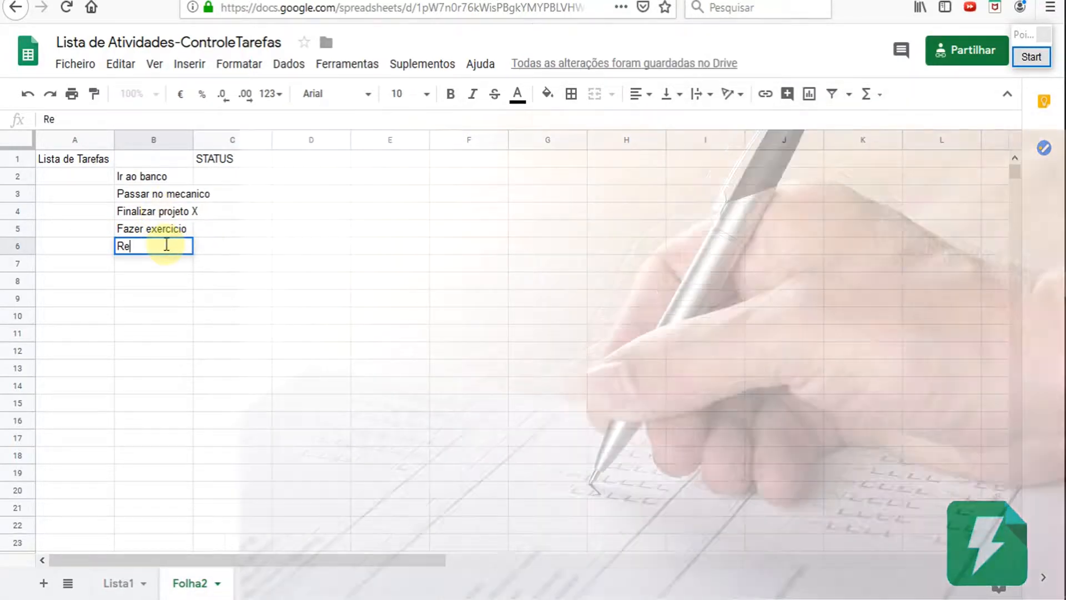
type("sponde")
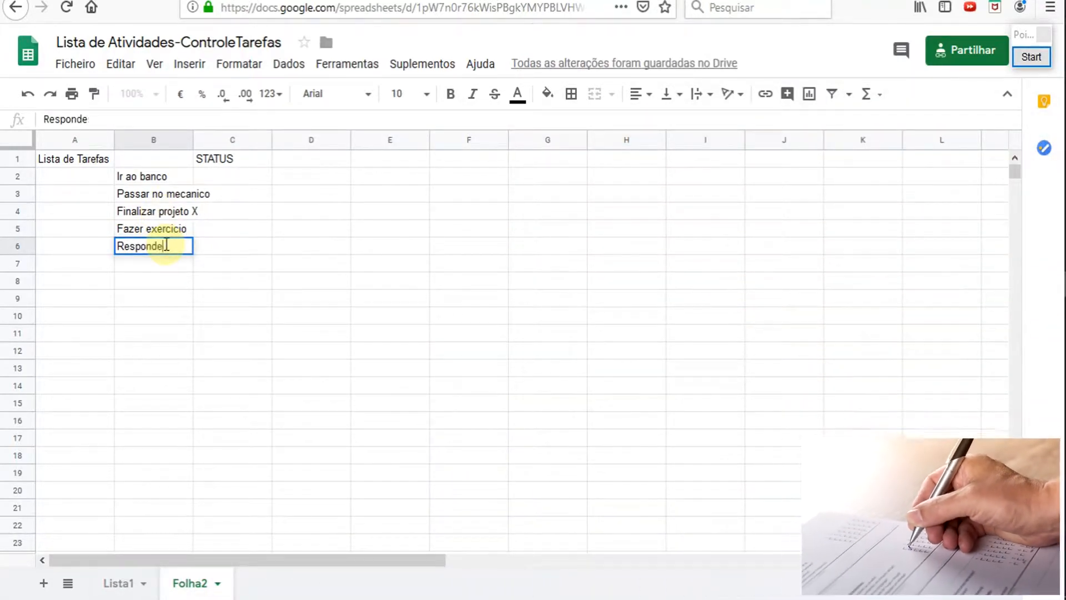
type("r Queis")
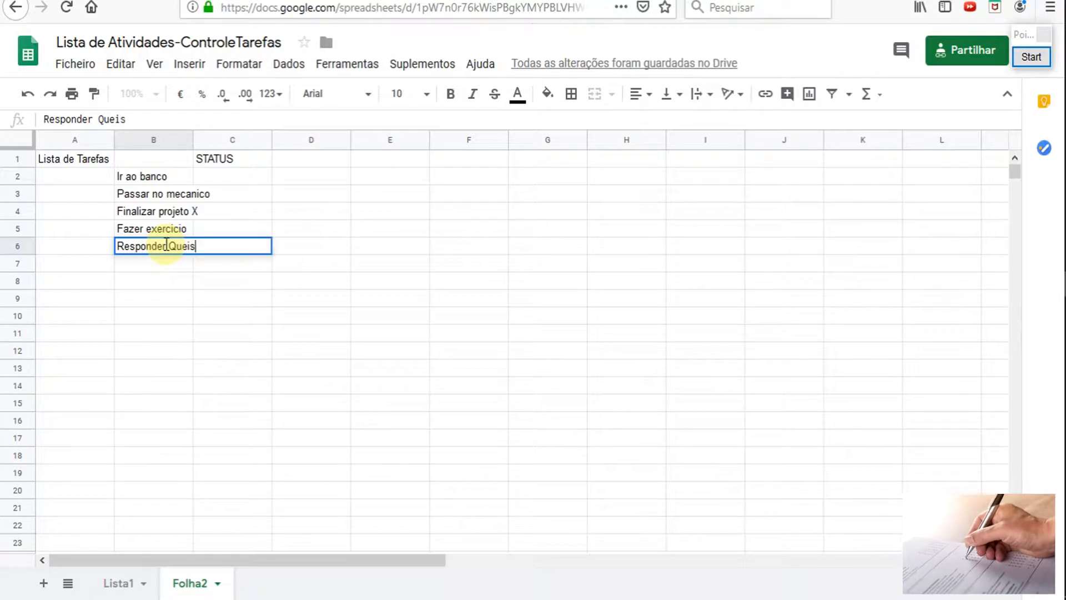
key("BackSpace")
key("BackSpace")
type("stiona")
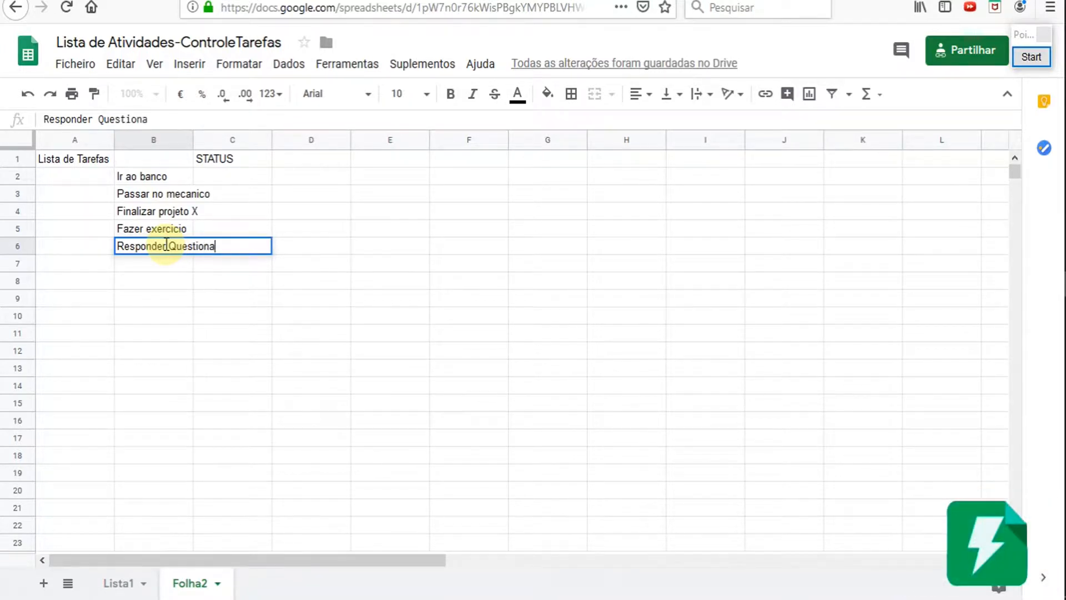
key("BackSpace")
type("ário XJ")
key("BackSpace")
type("YZ")
key("Return")
left_click(196, 140)
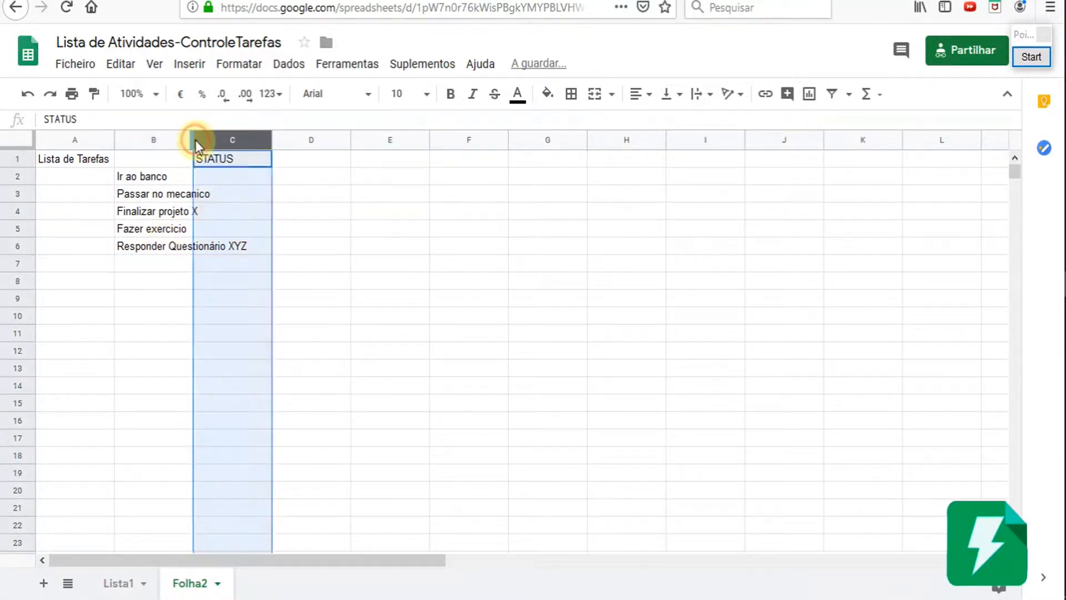
left_click_drag(194, 140, 192, 142)
double_click(191, 140)
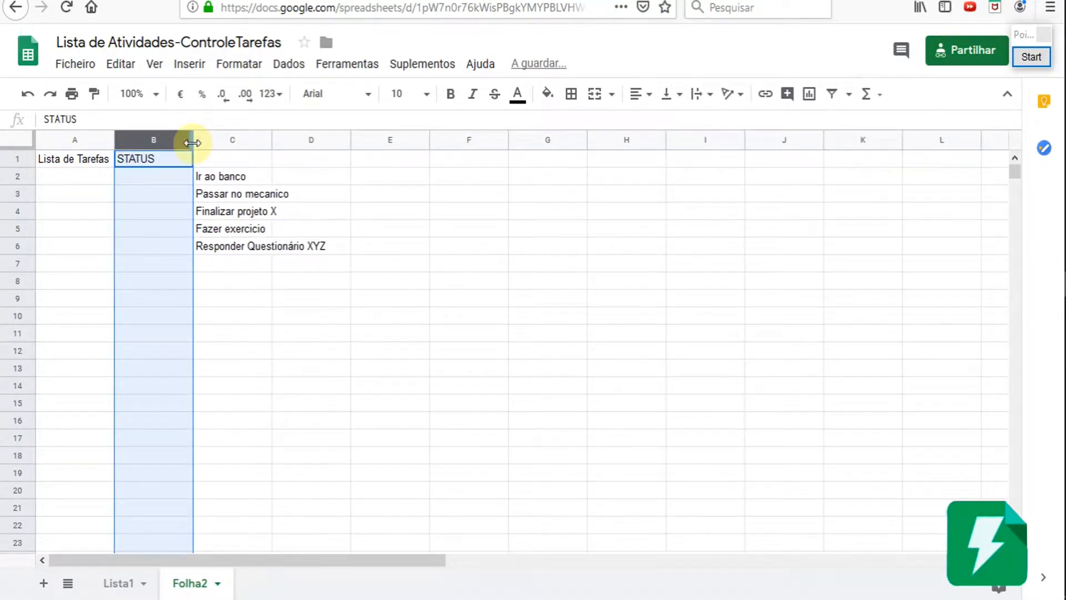
key("ctrl+z")
Widen column B to fit its longest task text, "Responder Questionário XYZ"
left_click(185, 197)
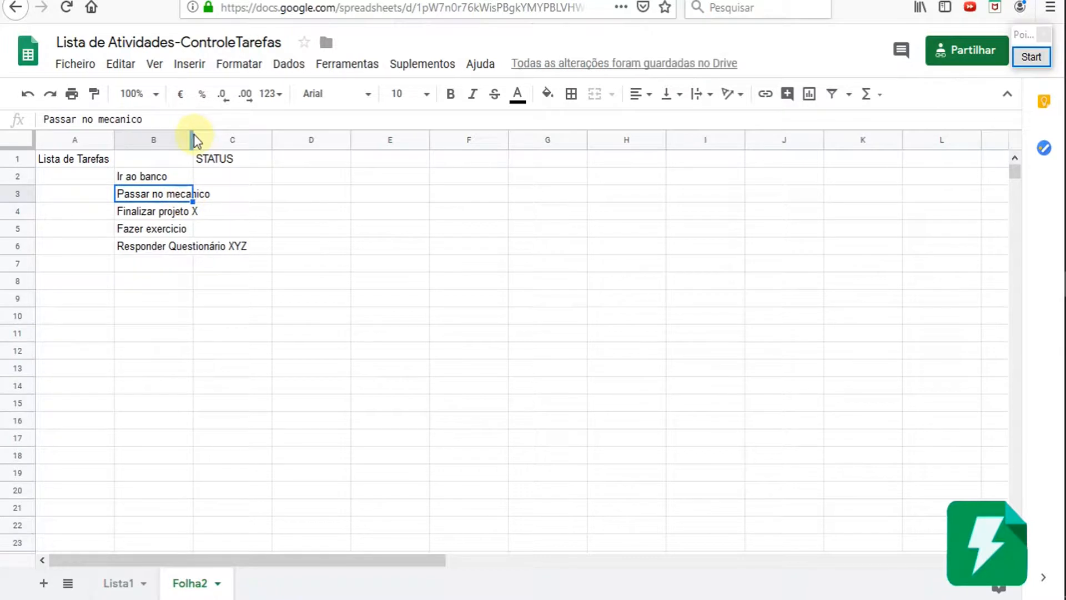
left_click_drag(194, 135, 197, 136)
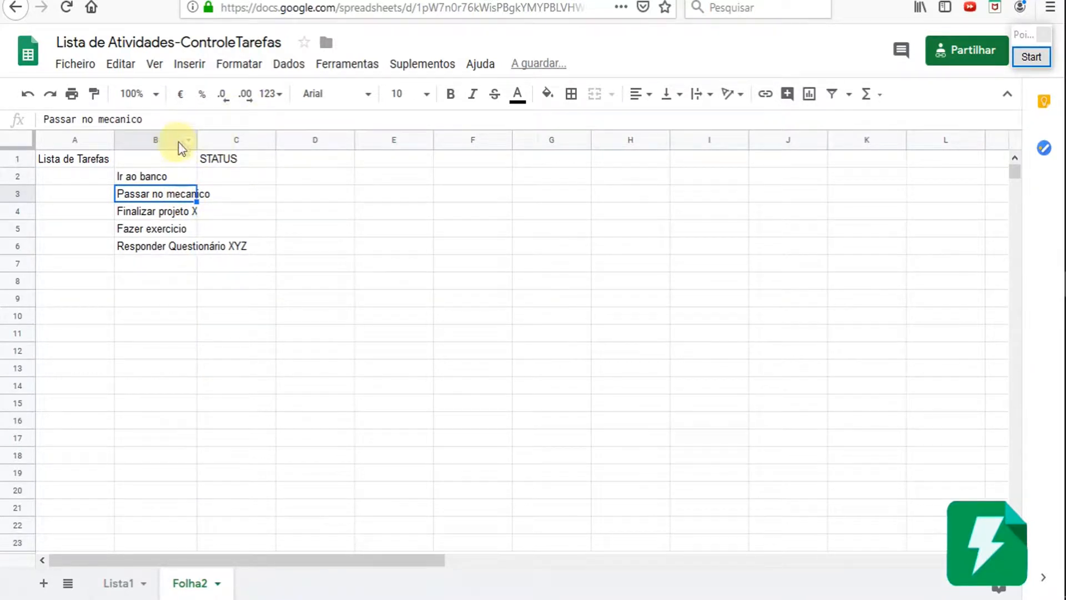
left_click_drag(196, 138, 228, 137)
left_click_drag(247, 137, 199, 149)
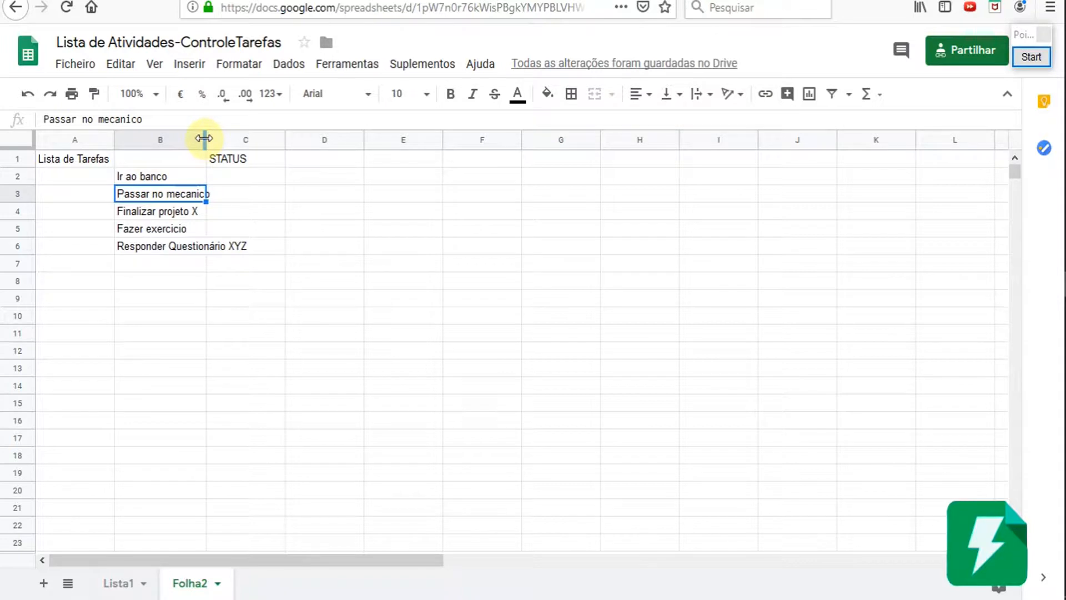
double_click(205, 138)
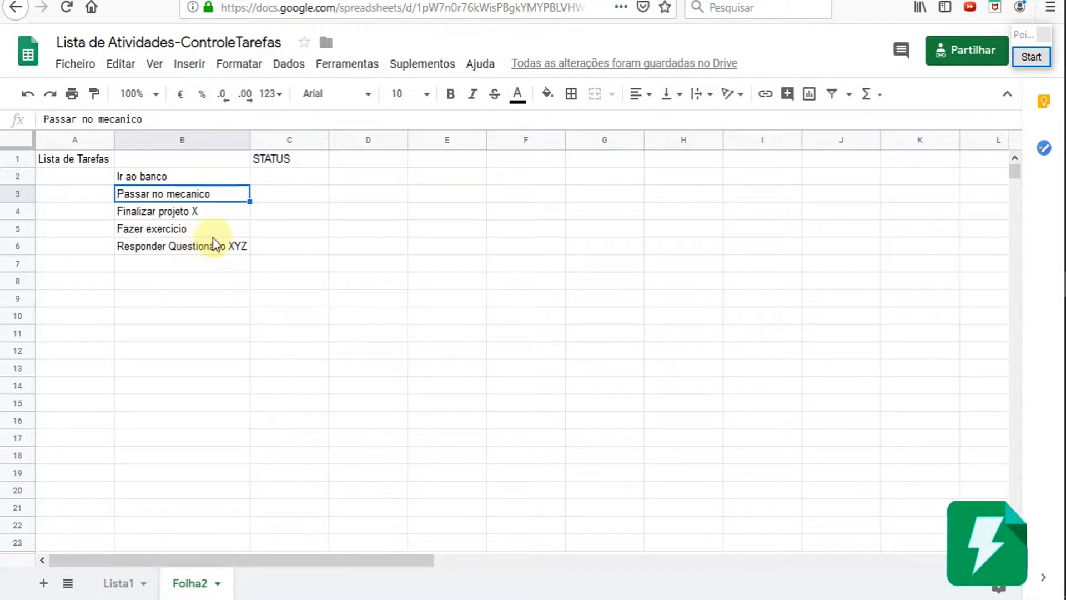
left_click(177, 249)
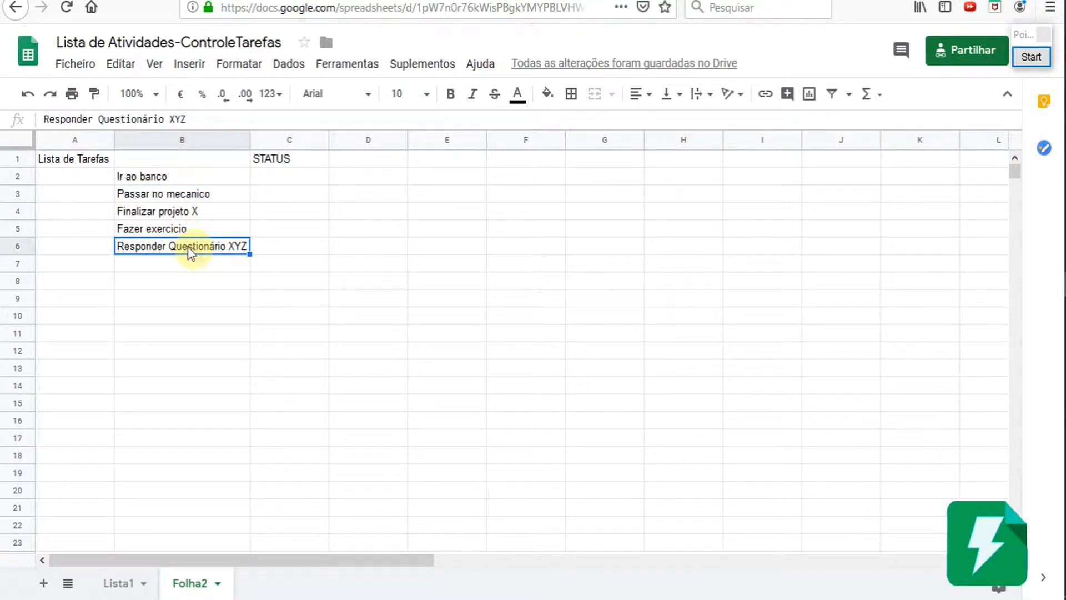
Insert a checkbox in cell A2, beside the task "Ir ao banco"
left_click(77, 179)
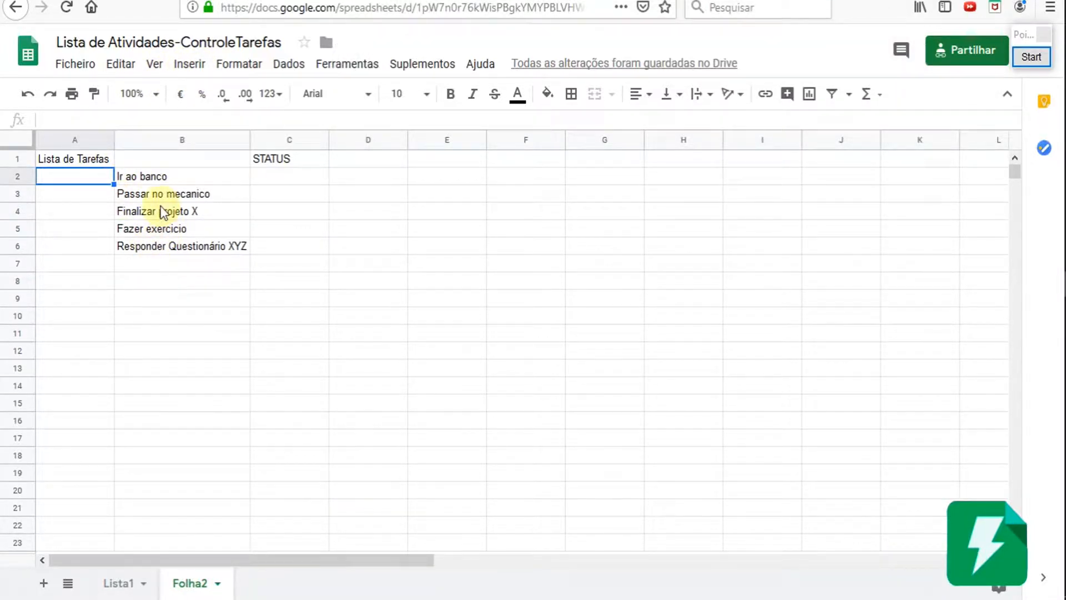
left_click(191, 65)
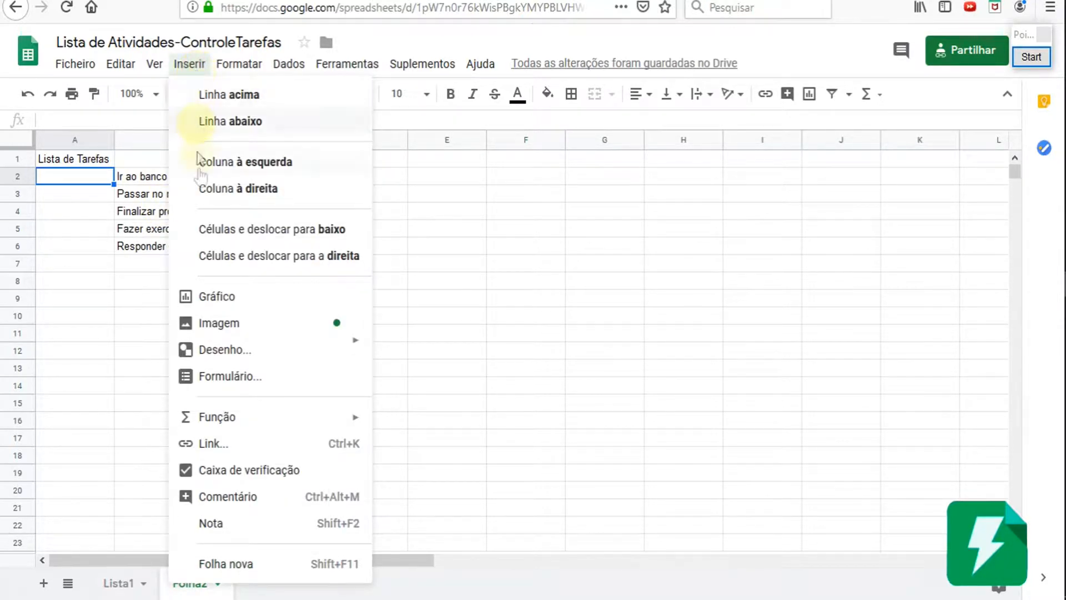
left_click(215, 471)
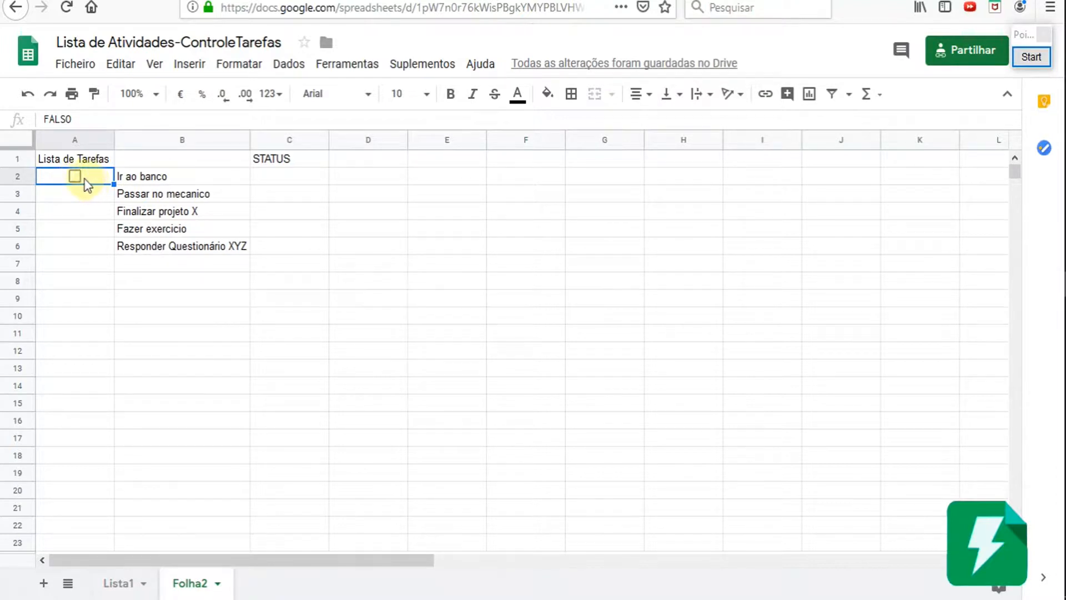
Examine the underlying value of the checkbox in A2 in its unchecked and checked states, and leave it unchecked
left_click_drag(73, 119, 33, 123)
left_click(91, 118)
left_click(83, 119)
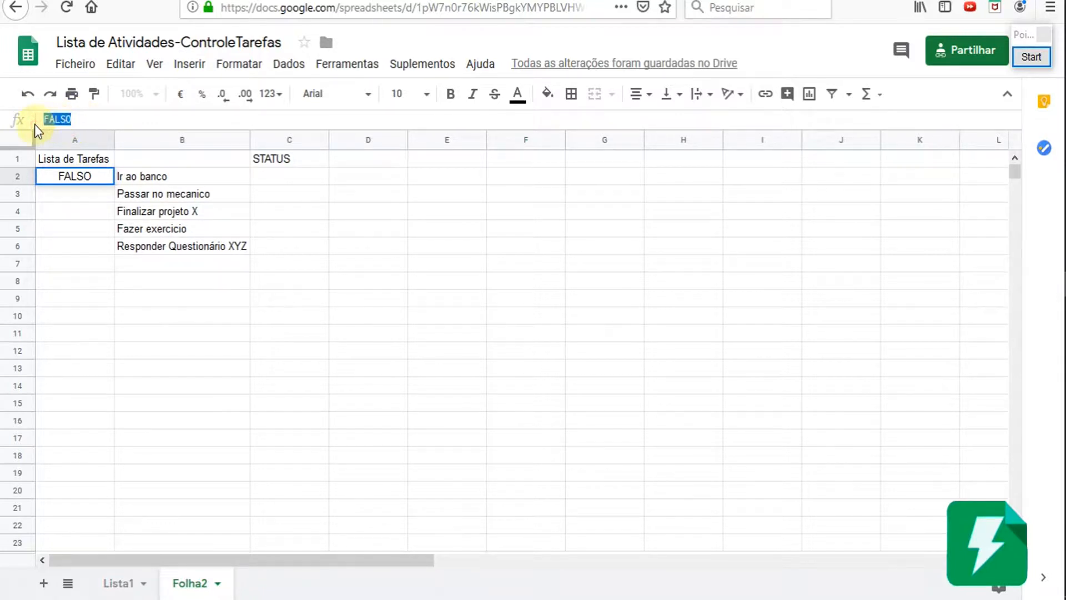
left_click(57, 121)
left_click(94, 195)
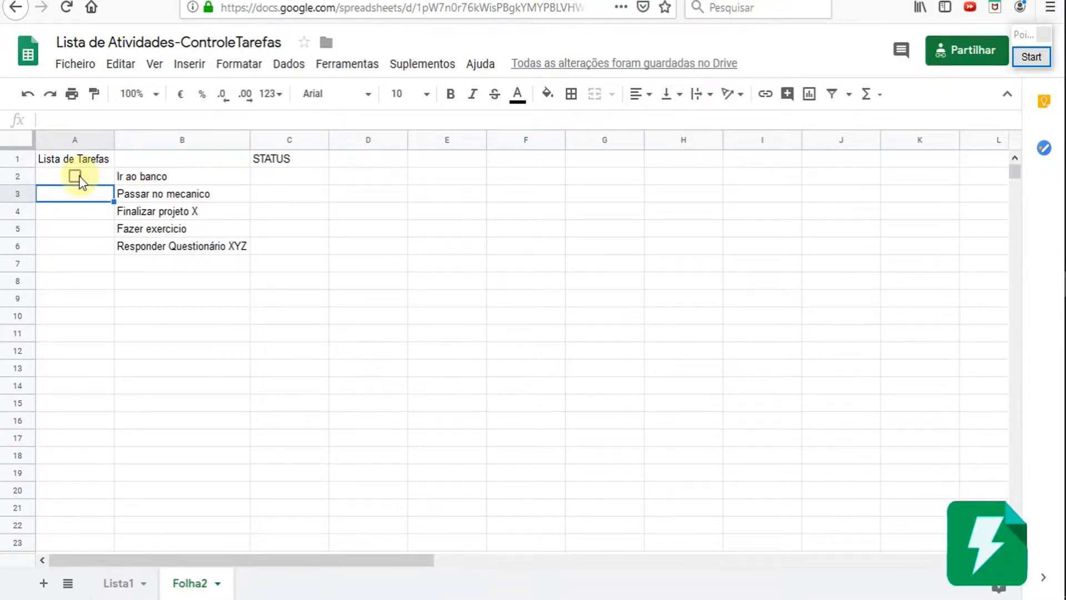
left_click(75, 177)
left_click(106, 119)
double_click(105, 119)
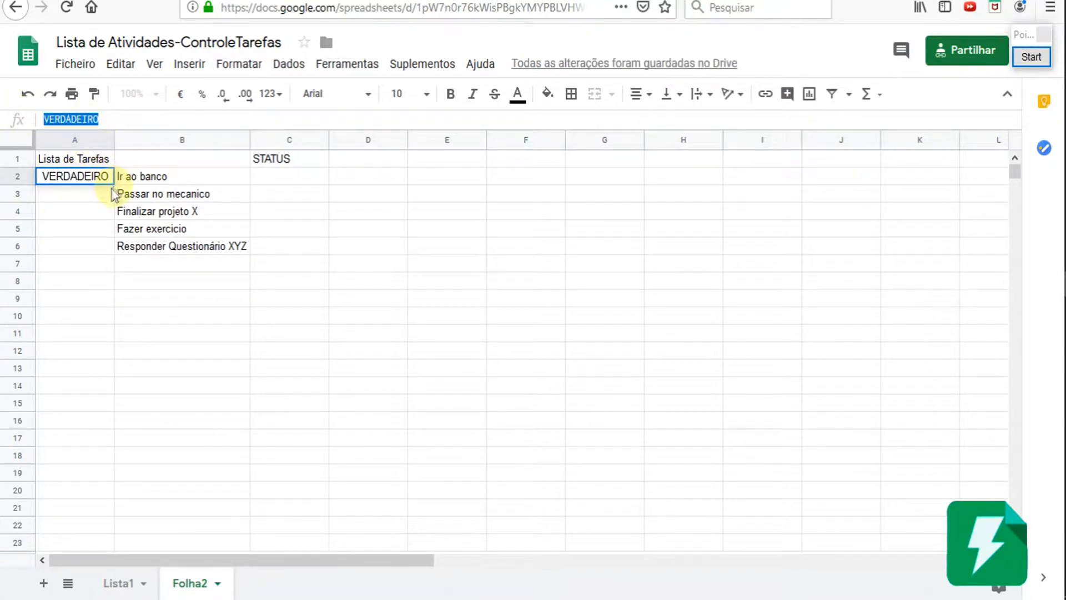
left_click(96, 182)
left_click(75, 175)
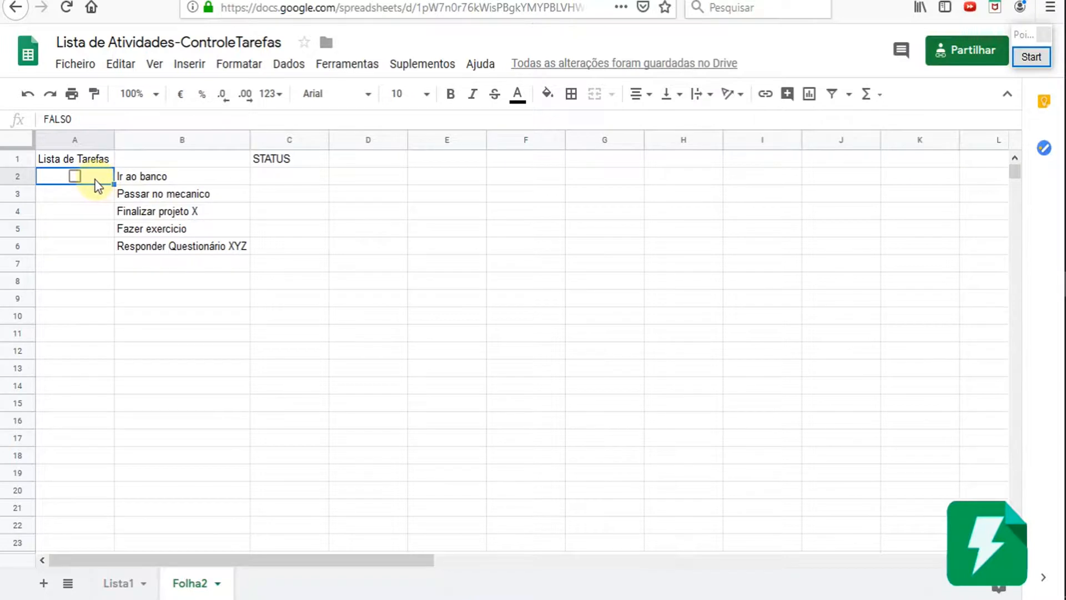
left_click(76, 177)
left_click(76, 176)
Fill the checkbox from cell A2 down through A6 so every task has one
left_click_drag(114, 183, 100, 247)
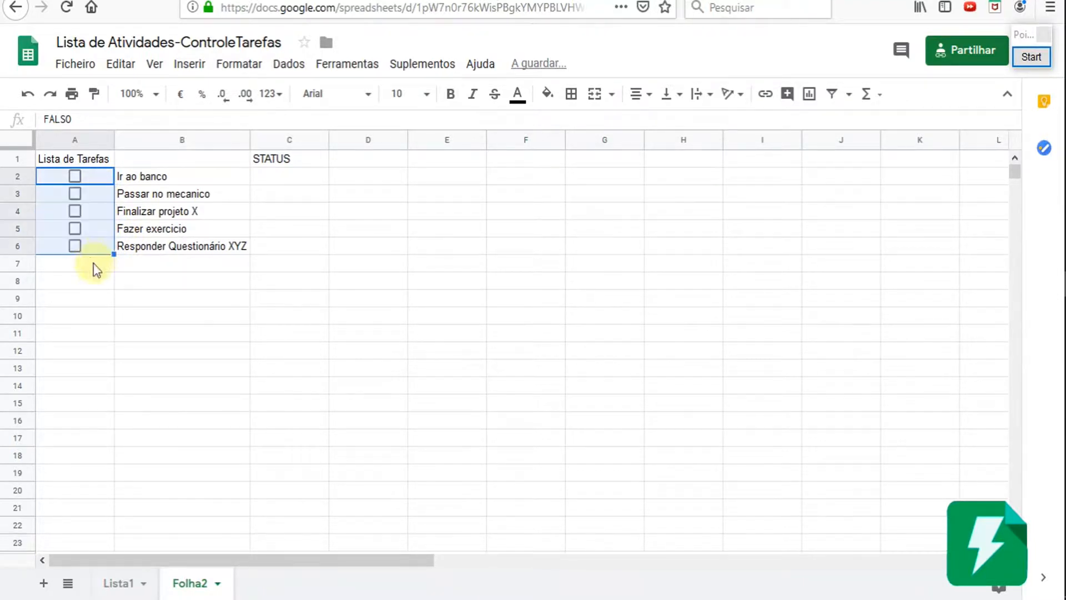
left_click(111, 233)
left_click(145, 245)
left_click(161, 228)
left_click(161, 211)
left_click(155, 194)
left_click(136, 177)
Change the heading in cell A1 to "Lista de Tarefas do DIA"
left_click(90, 159)
double_click(90, 159)
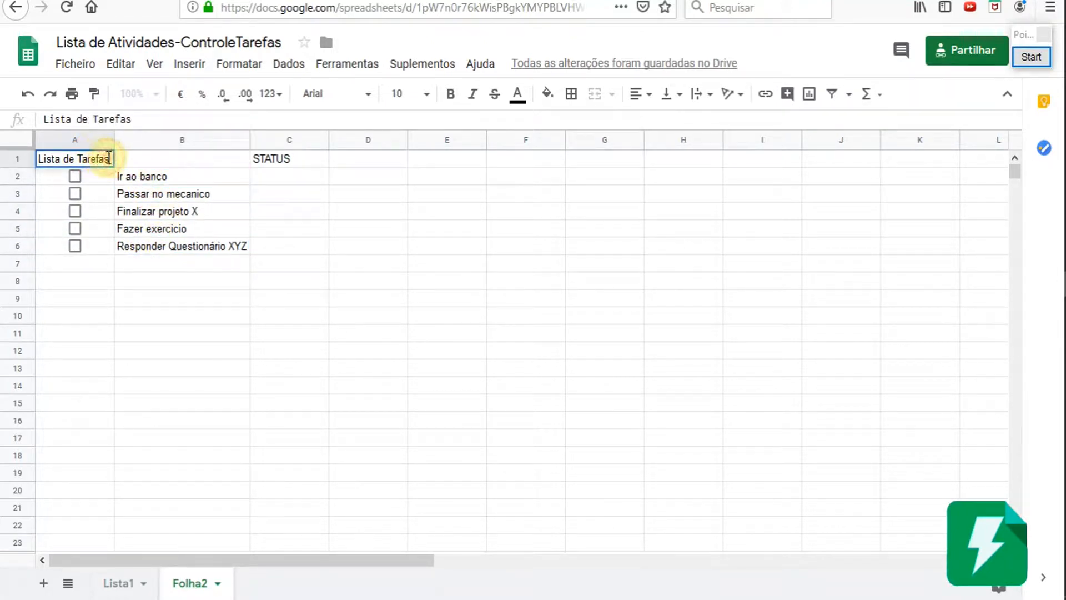
left_click(162, 107)
key("BackSpace")
type("dia")
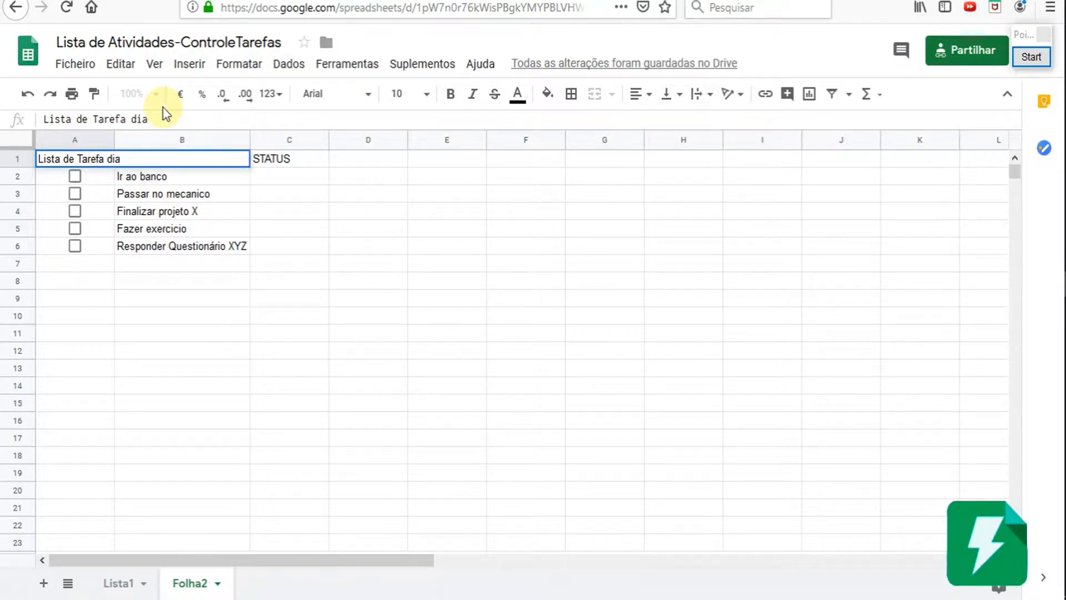
key("BackSpace")
key("BackSpace")
type("o")
key("Left")
key("Left")
key("Left")
type("s")
key("End")
type("DIA")
key("Return")
Merge cells A1 and B1 and centre the heading horizontally across them
left_click(73, 161)
left_click_drag(73, 161, 147, 159)
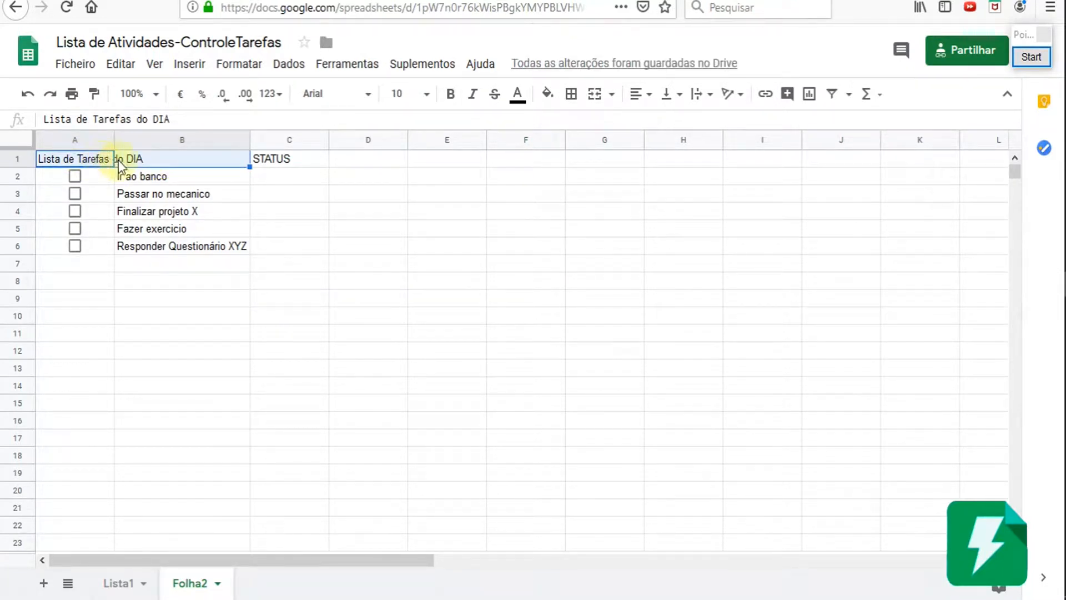
left_click(146, 159)
left_click_drag(94, 164, 178, 166)
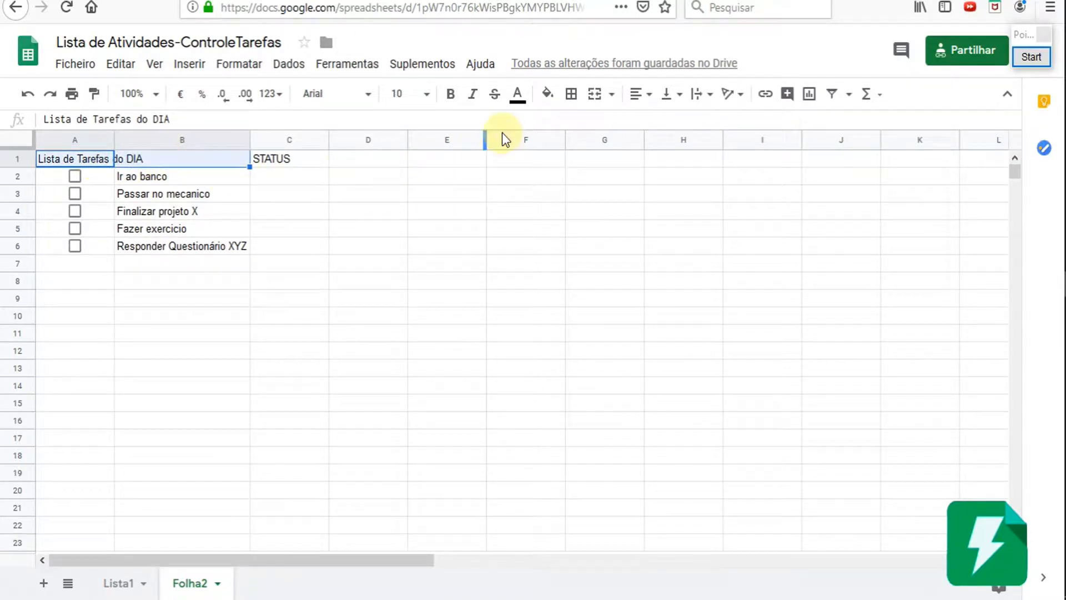
left_click(595, 95)
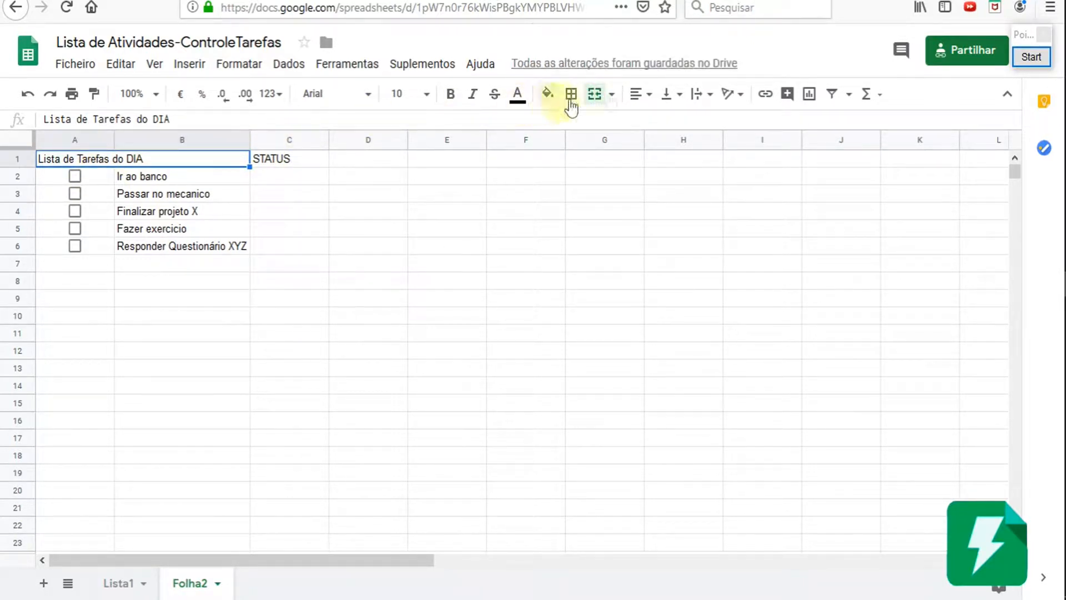
left_click(643, 98)
left_click(657, 122)
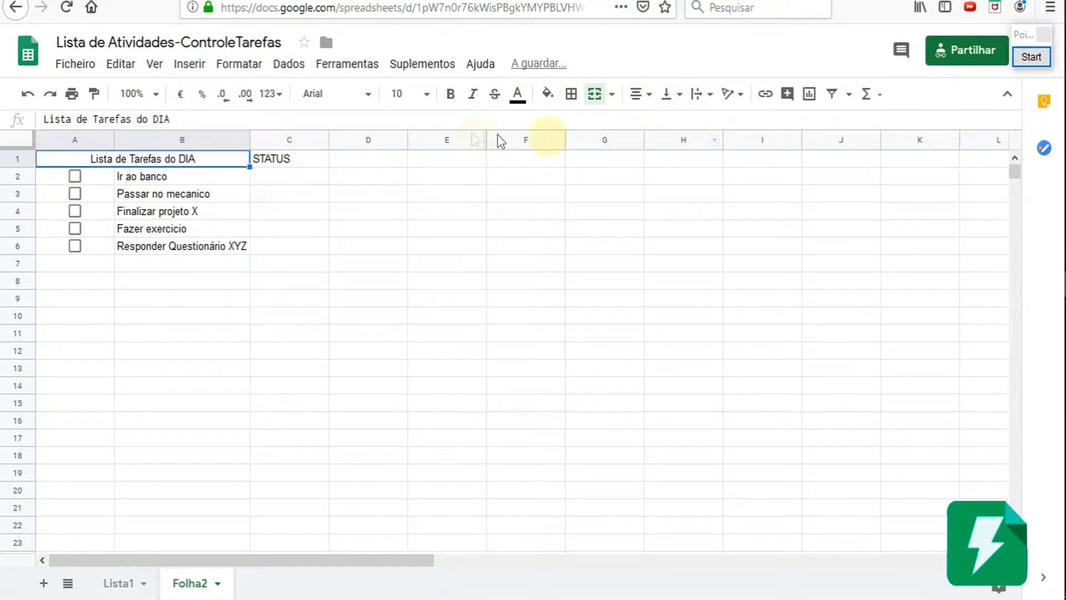
left_click(142, 177)
left_click(89, 160)
left_click(201, 177)
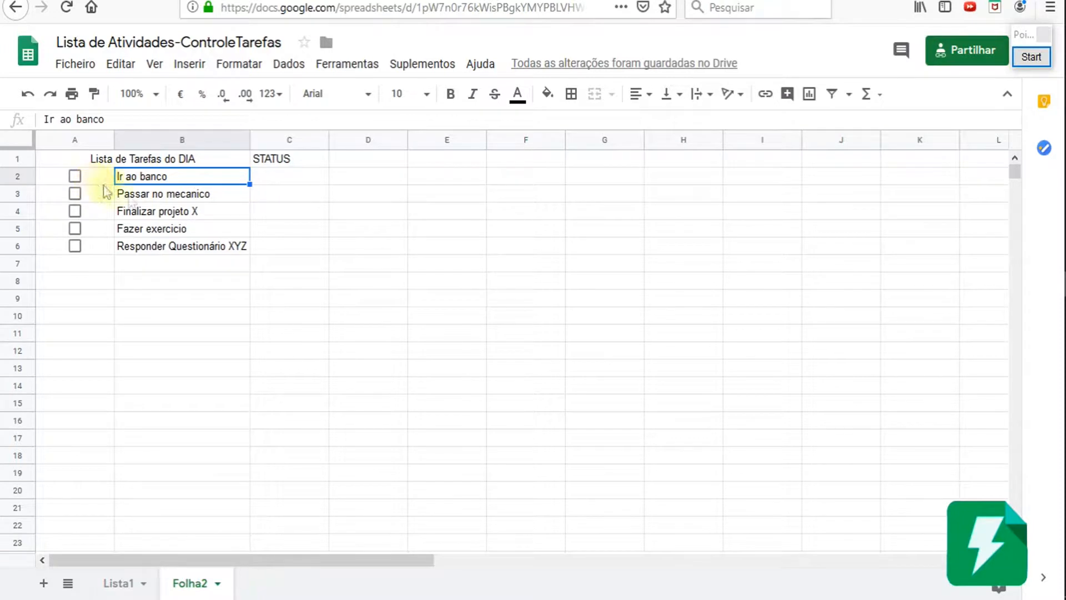
left_click(100, 161)
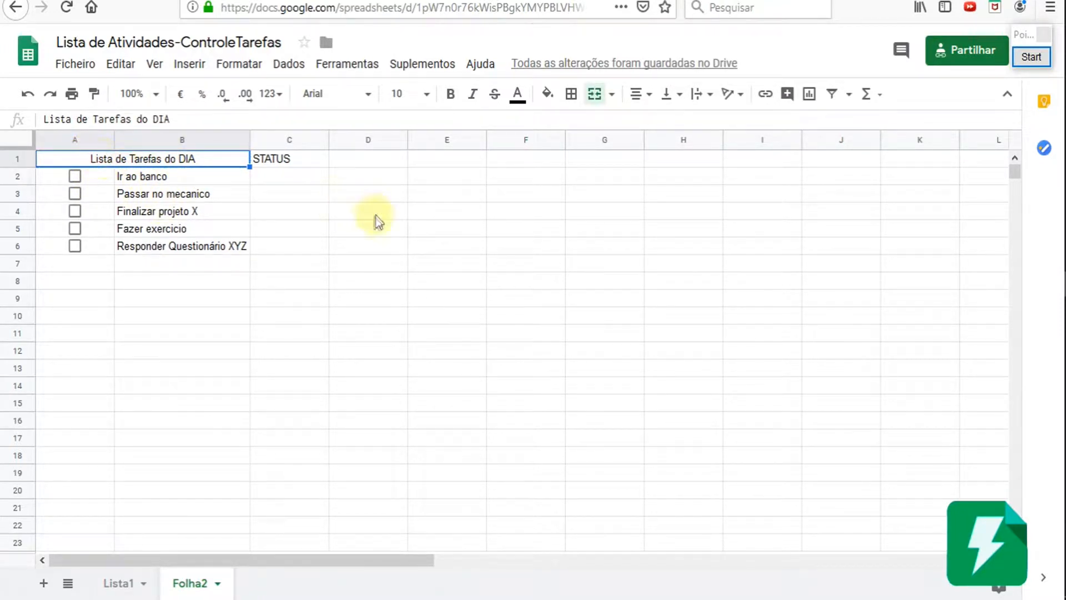
Merge the empty cell range D4:G10 into a single cell
left_click_drag(374, 212, 576, 305)
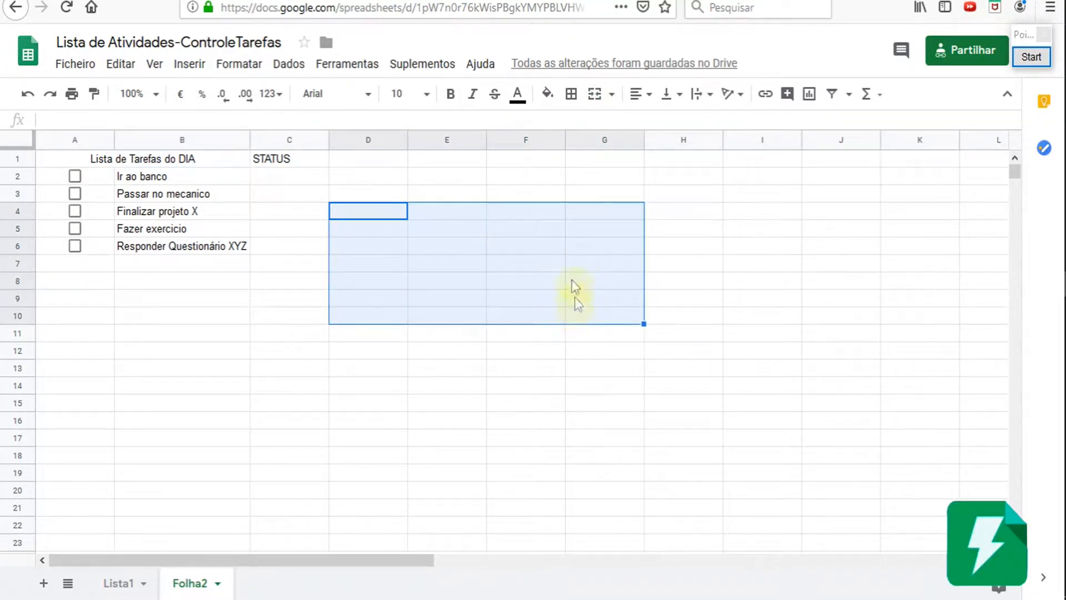
left_click(592, 98)
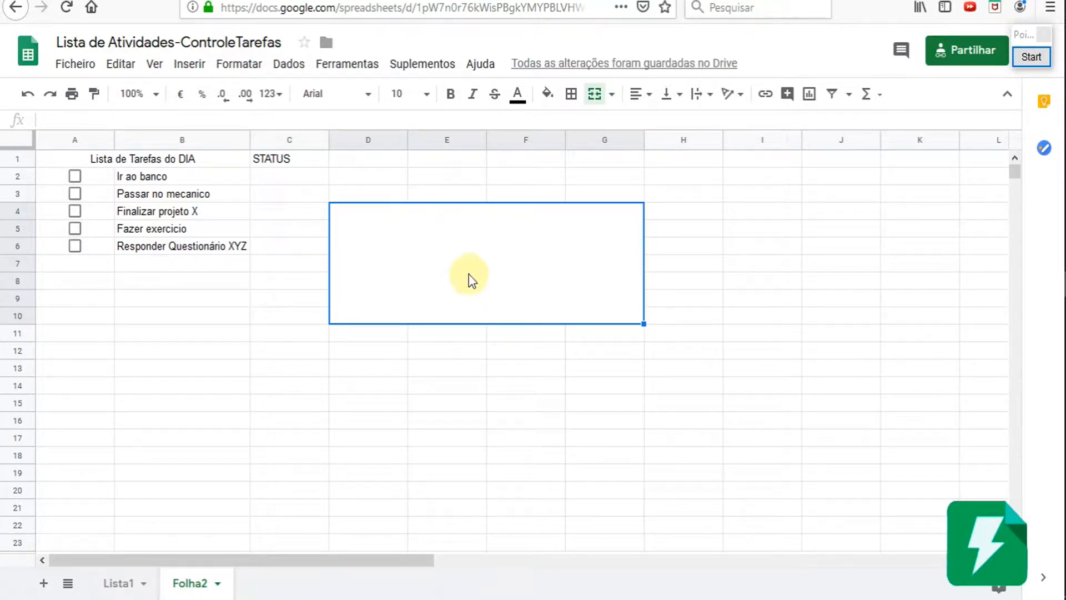
Enter the sample text "dlkafjsklfsk l" in the merged D4:G10 cell and delete it
type("dlkafjsklfsk l")
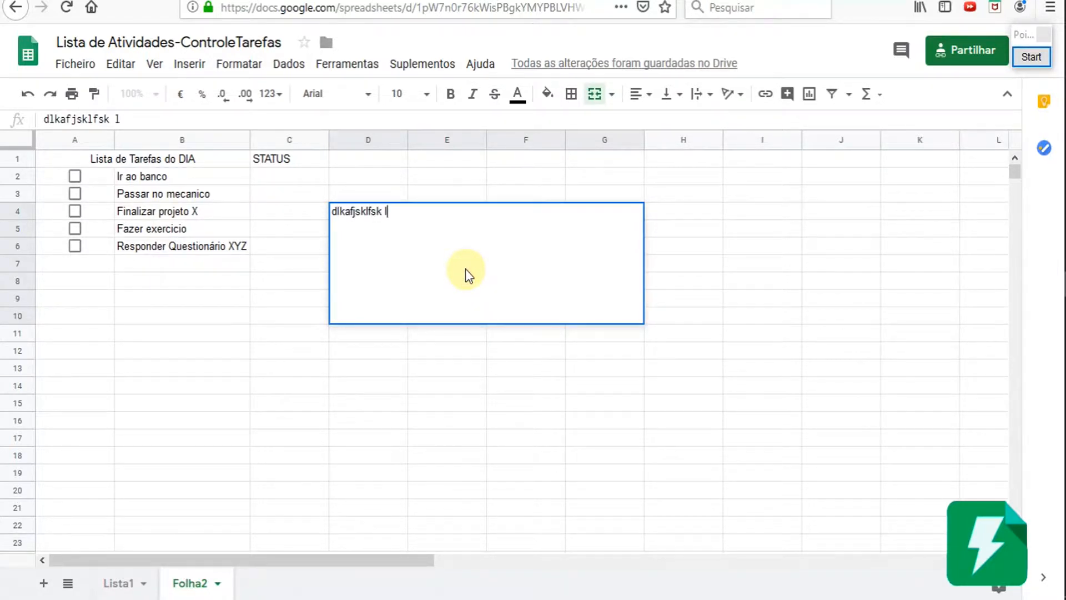
key("Return")
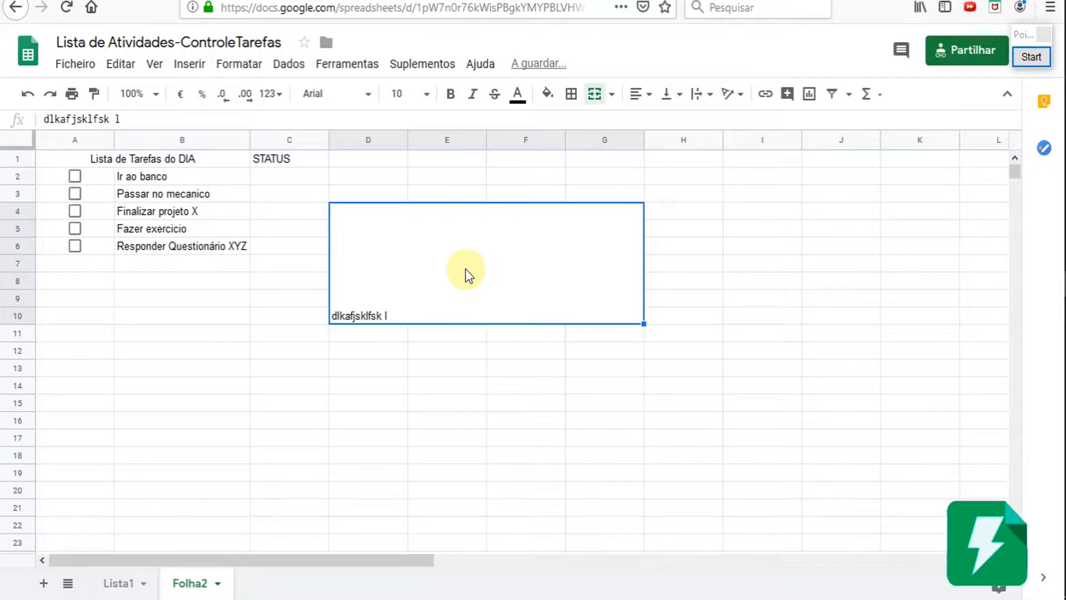
left_click(384, 307)
key("Delete")
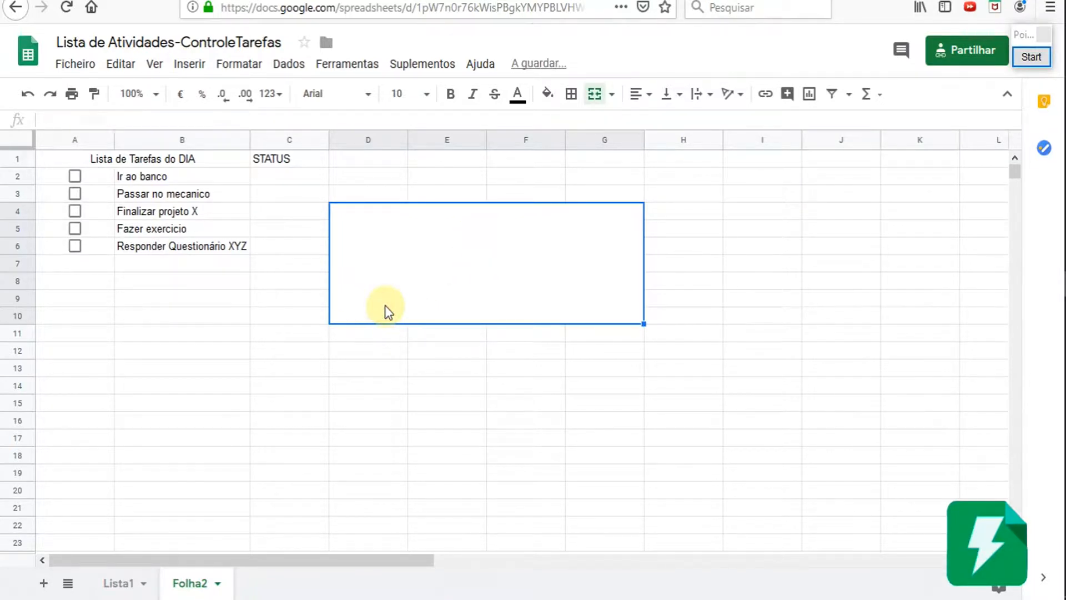
Unmerge the empty merged cell D4:G10 back into individual cells
left_click(594, 94)
left_click(443, 303)
left_click(339, 258)
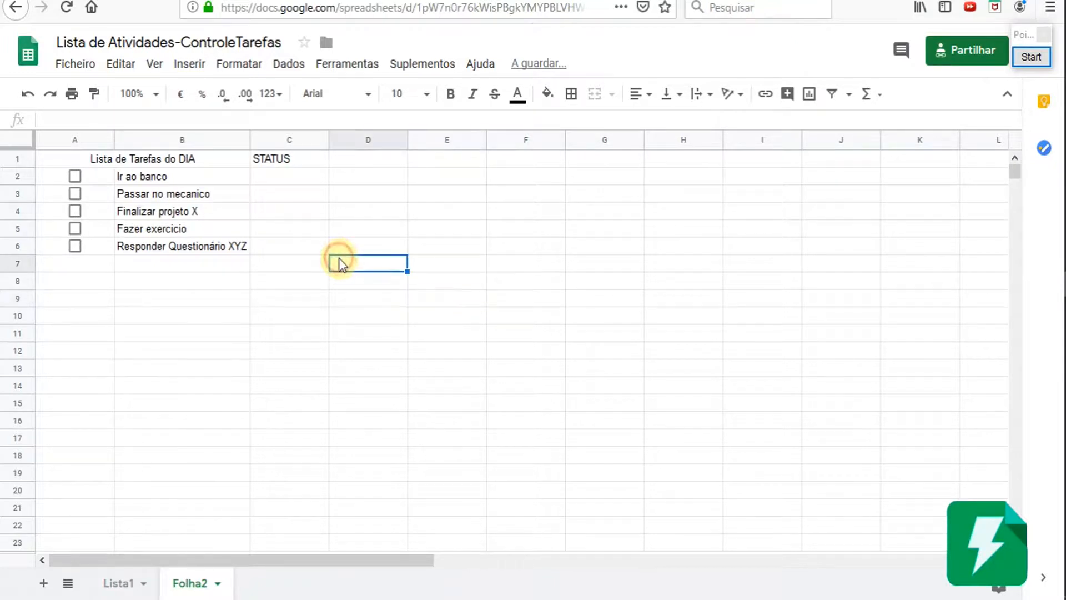
Tick and untick the task checkboxes in A2:A6 one by one to test them
left_click(109, 160)
left_click(134, 176)
left_click(75, 176)
left_click(74, 178)
left_click(75, 193)
left_click(75, 193)
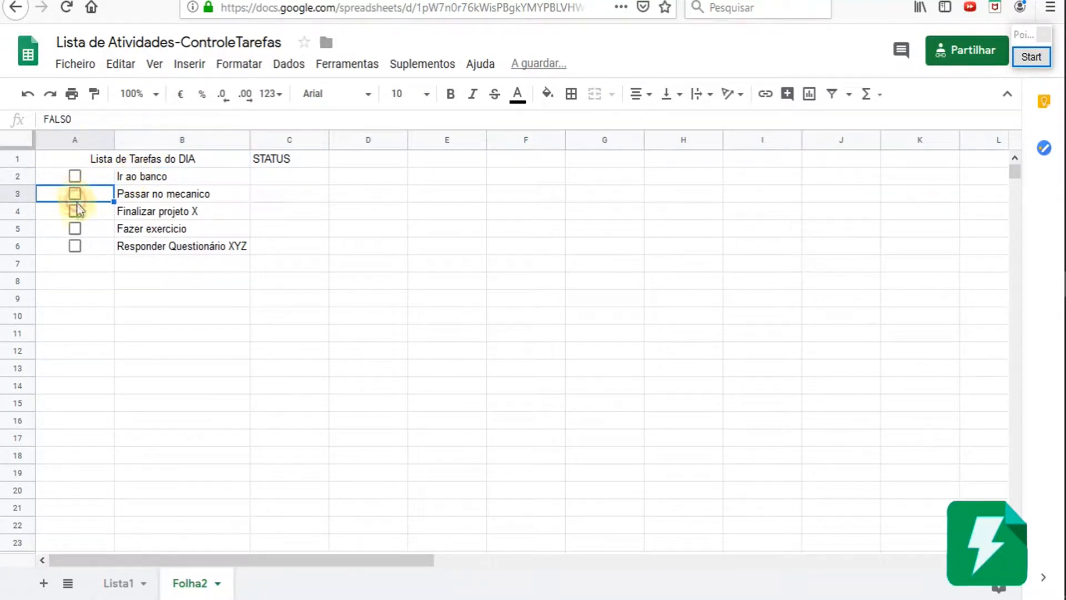
left_click(77, 212)
left_click(76, 212)
left_click(75, 229)
left_click(75, 228)
left_click(75, 243)
left_click(76, 244)
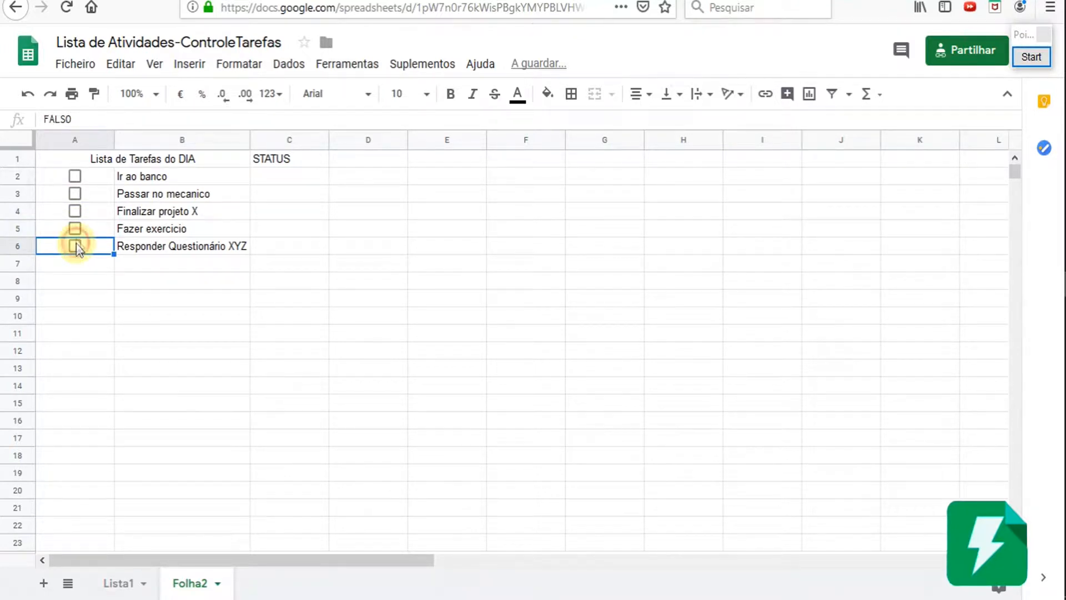
left_click(75, 230)
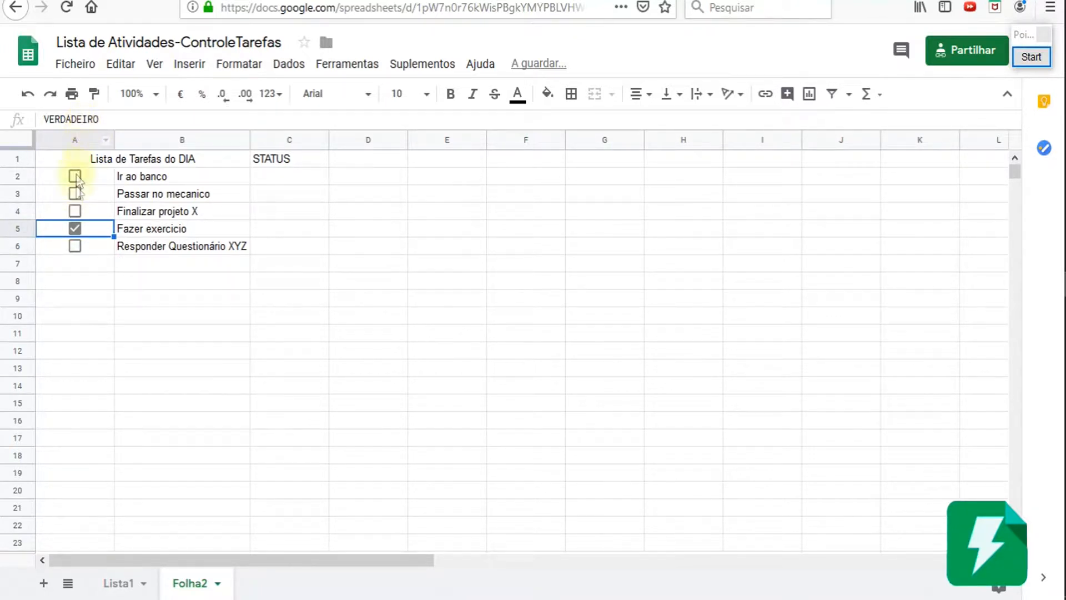
left_click(77, 227)
Toggle the "Ir ao banco" checkbox in A2 repeatedly to compare its VERDADEIRO and FALSO values, leaving it unticked
left_click(74, 178)
left_click(75, 178)
left_click(76, 180)
left_click(75, 178)
left_click(76, 177)
left_click(76, 176)
left_click(77, 176)
left_click(77, 175)
left_click(76, 176)
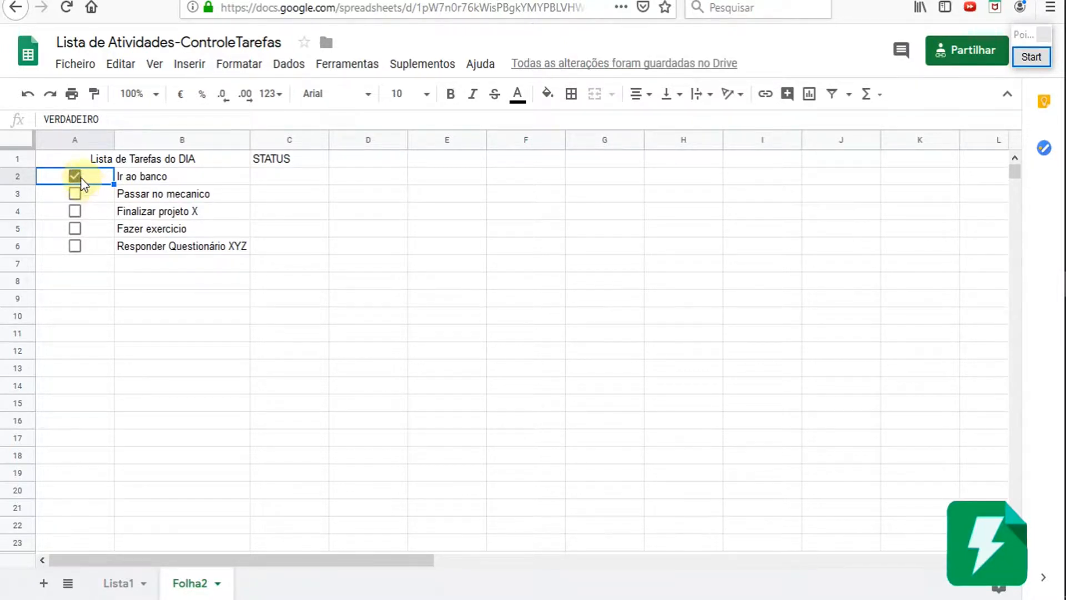
left_click(77, 177)
left_click(80, 177)
left_click(81, 181)
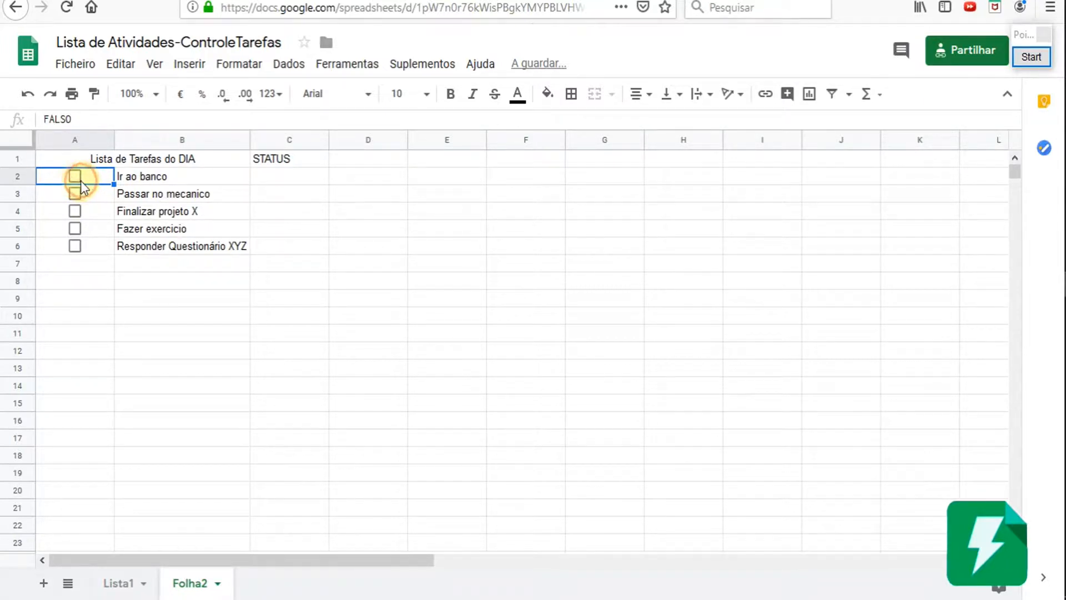
left_click(155, 178)
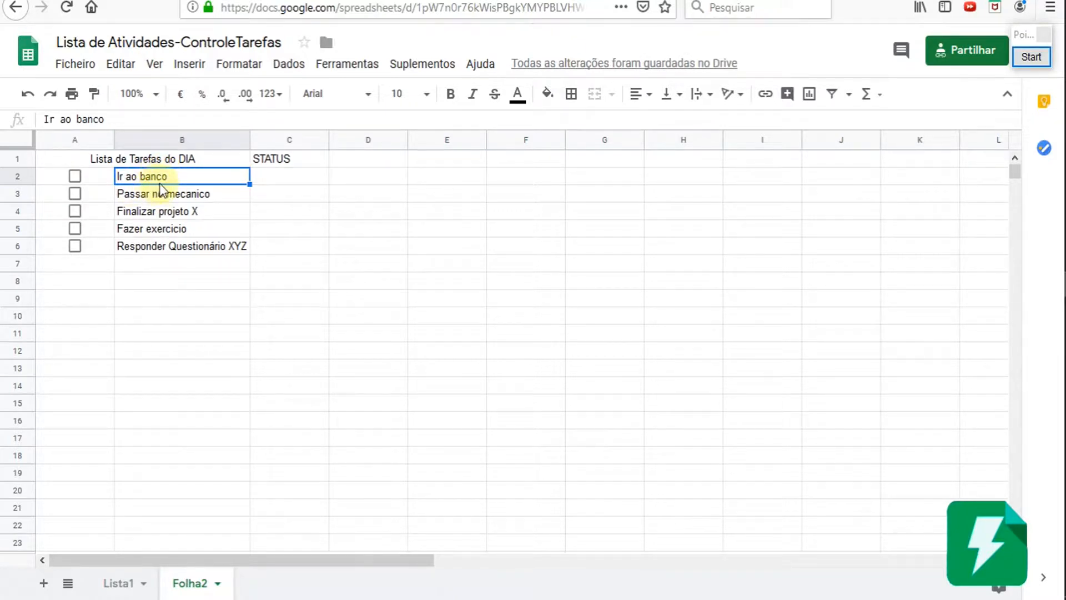
left_click(161, 194)
left_click(164, 229)
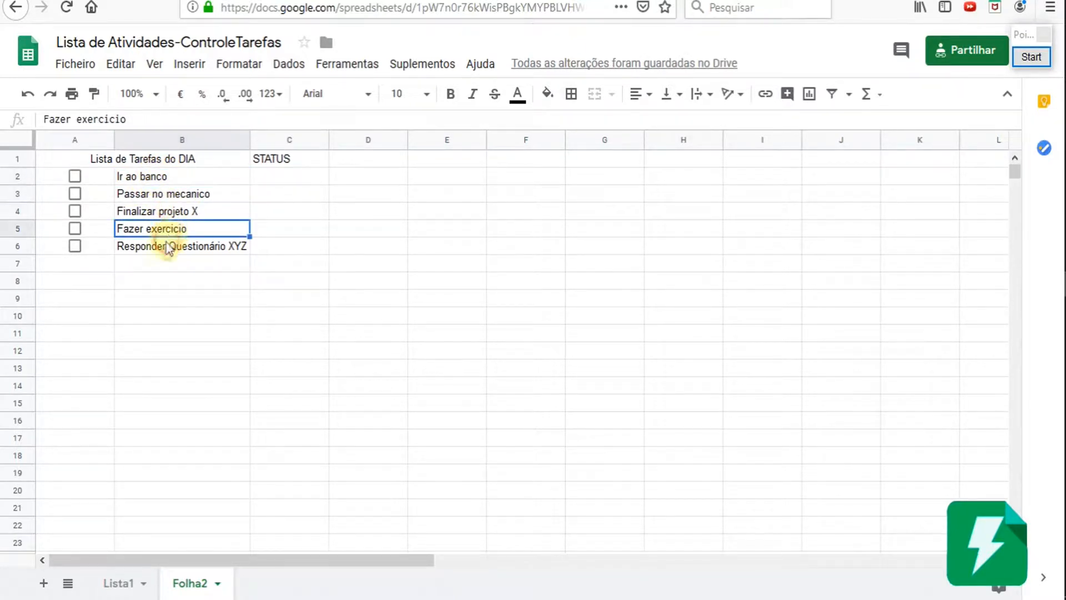
left_click(167, 247)
left_click(162, 211)
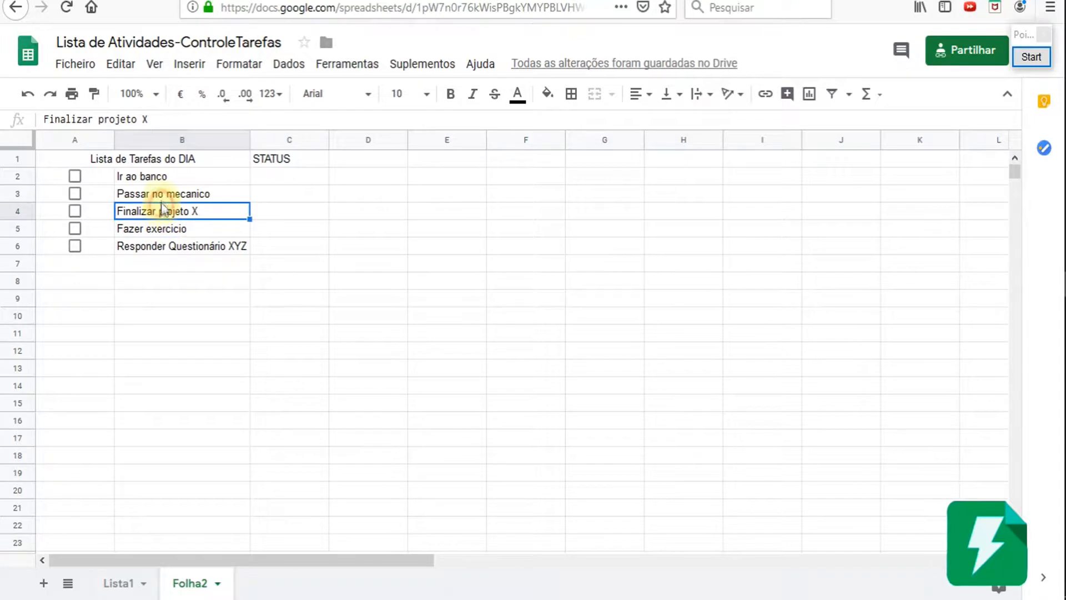
left_click(161, 196)
Start a conditional formatting rule from cell B2 and set its range to B2:B
left_click(155, 180)
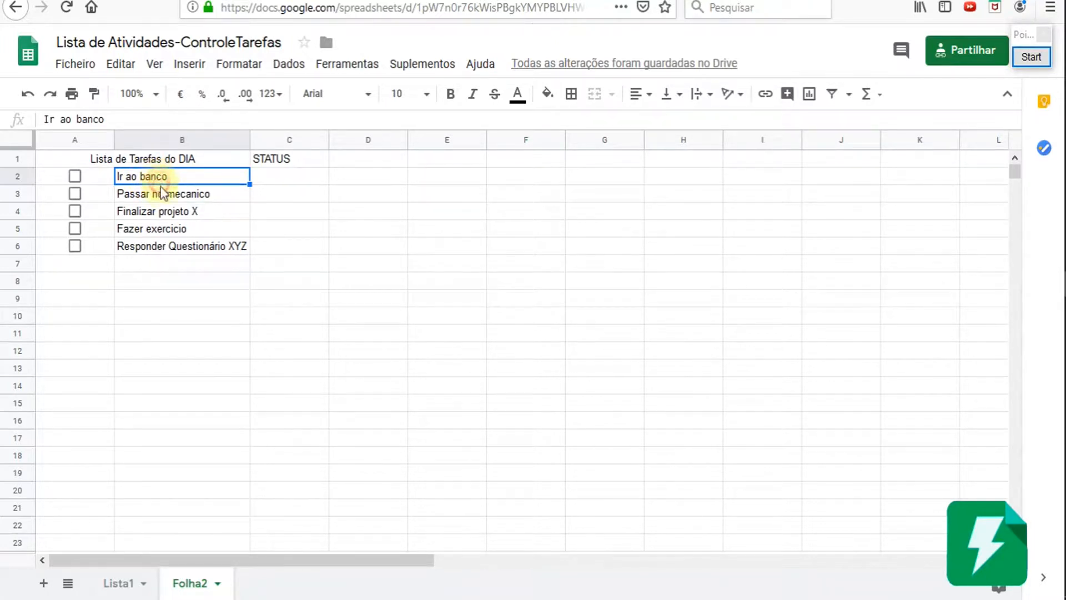
left_click(251, 67)
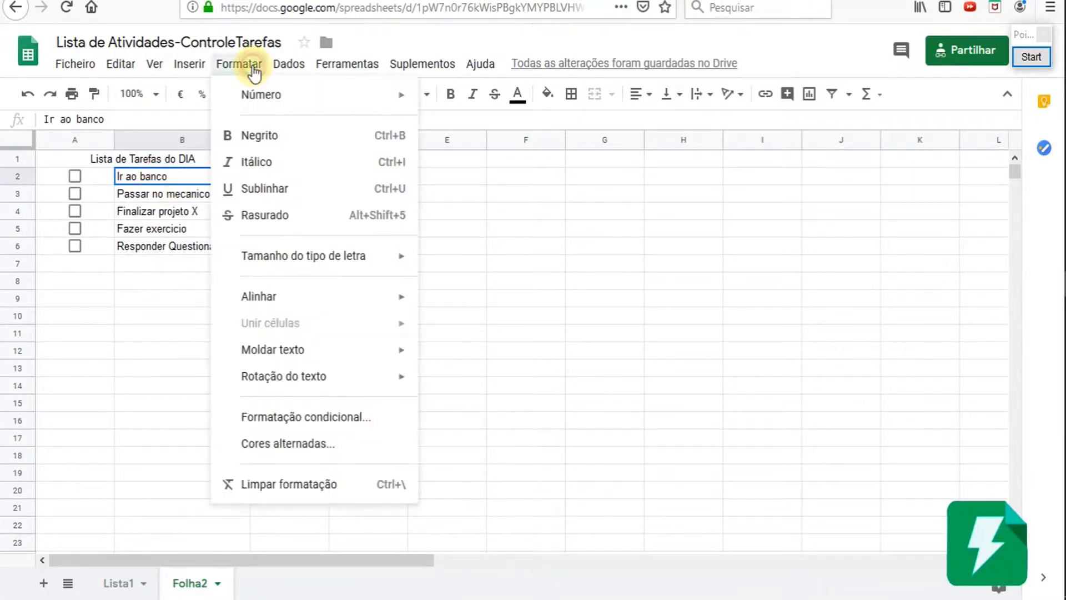
left_click(304, 418)
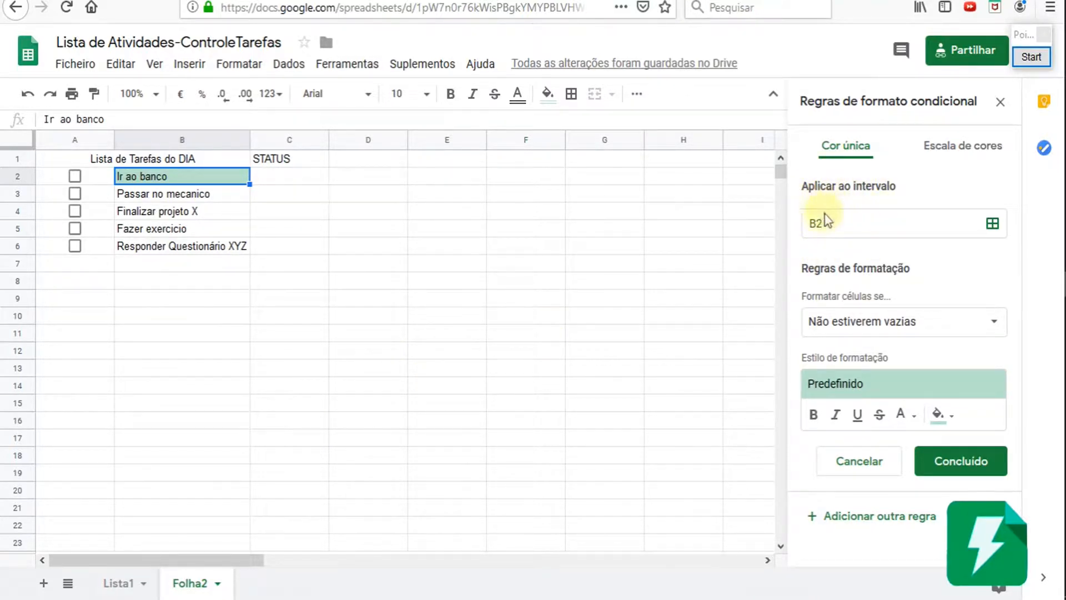
left_click(842, 222)
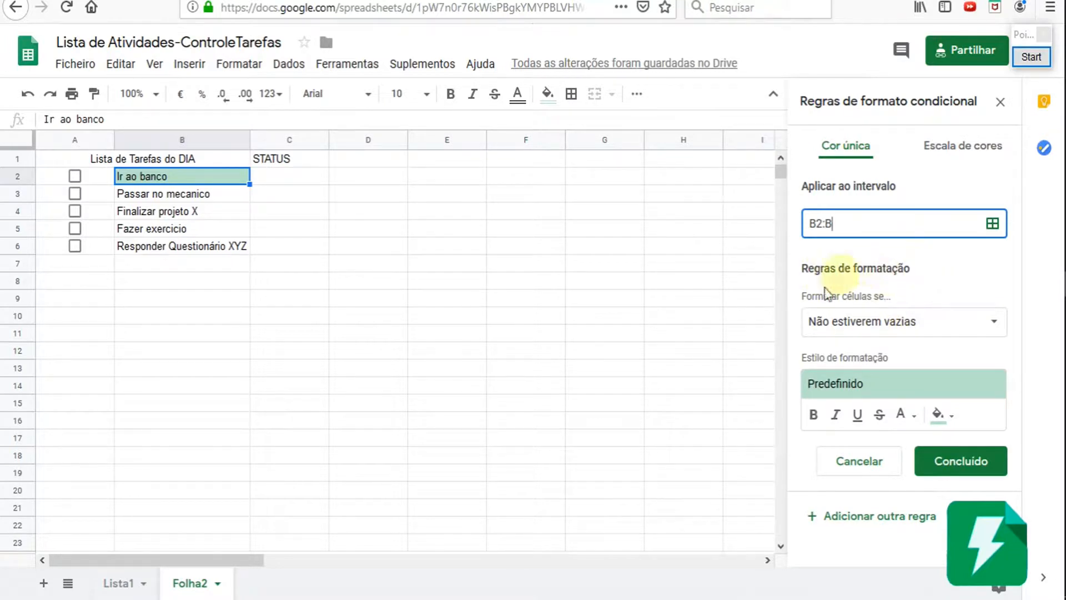
Set the rule's condition to the custom formula =a2=VERDADEIRO
left_click(995, 324)
scroll(927, 448, "down", 5)
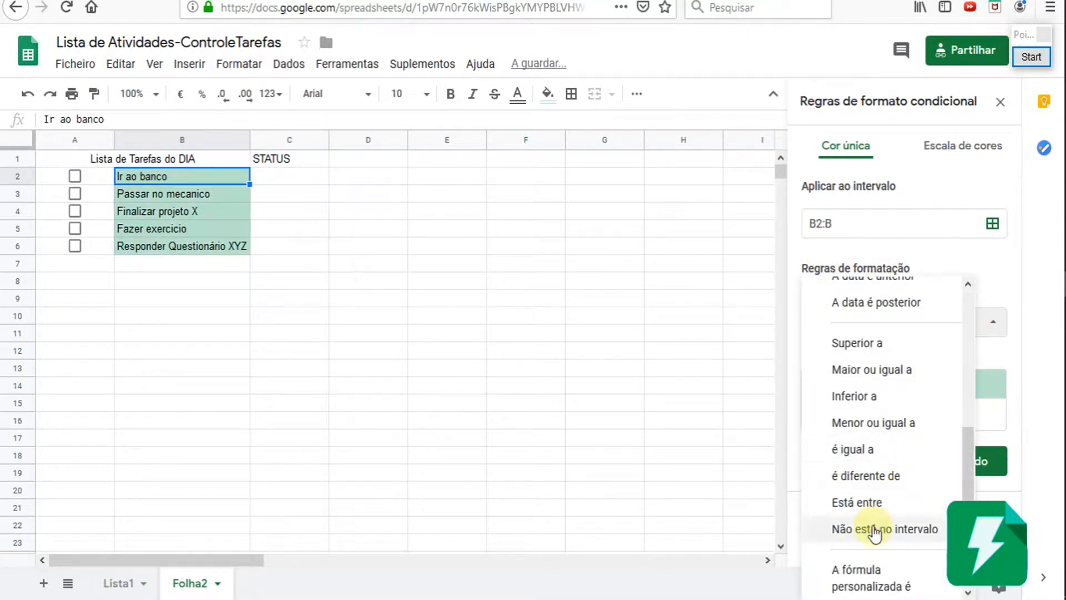
left_click(861, 578)
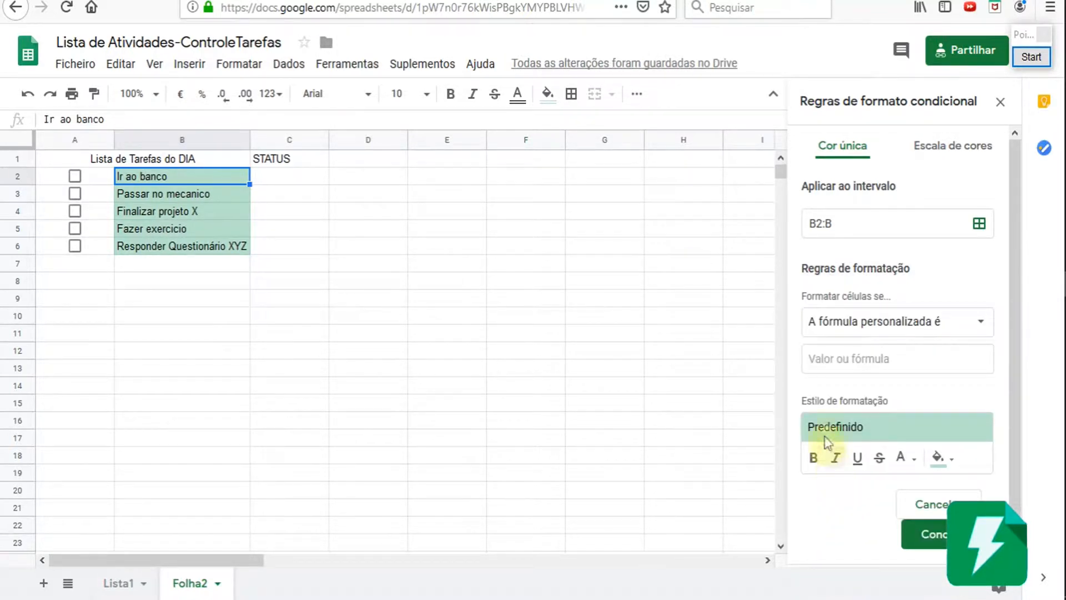
left_click(841, 362)
type("=")
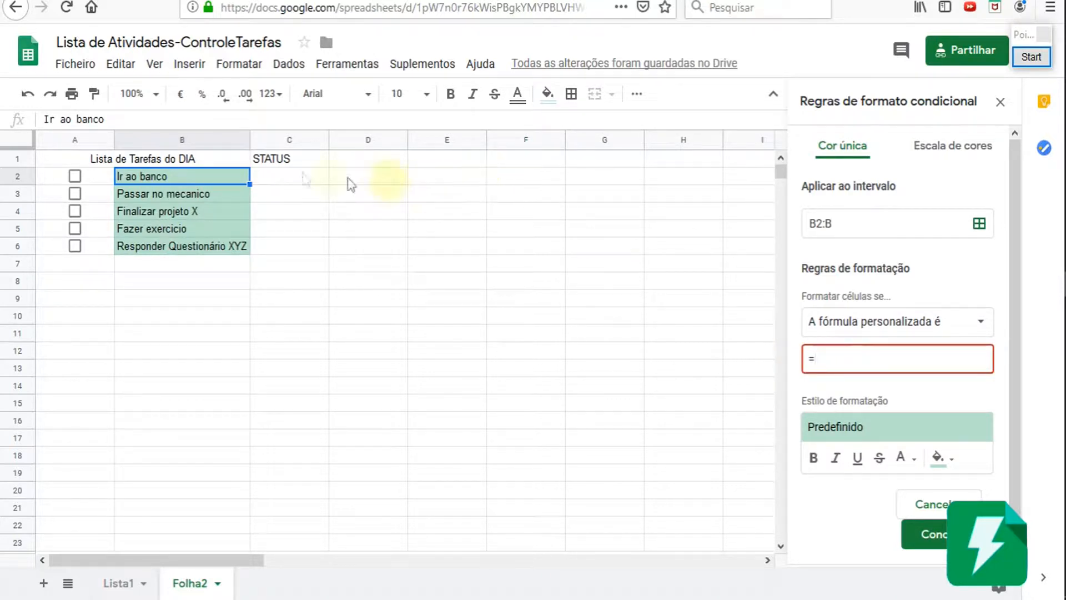
left_click(99, 181)
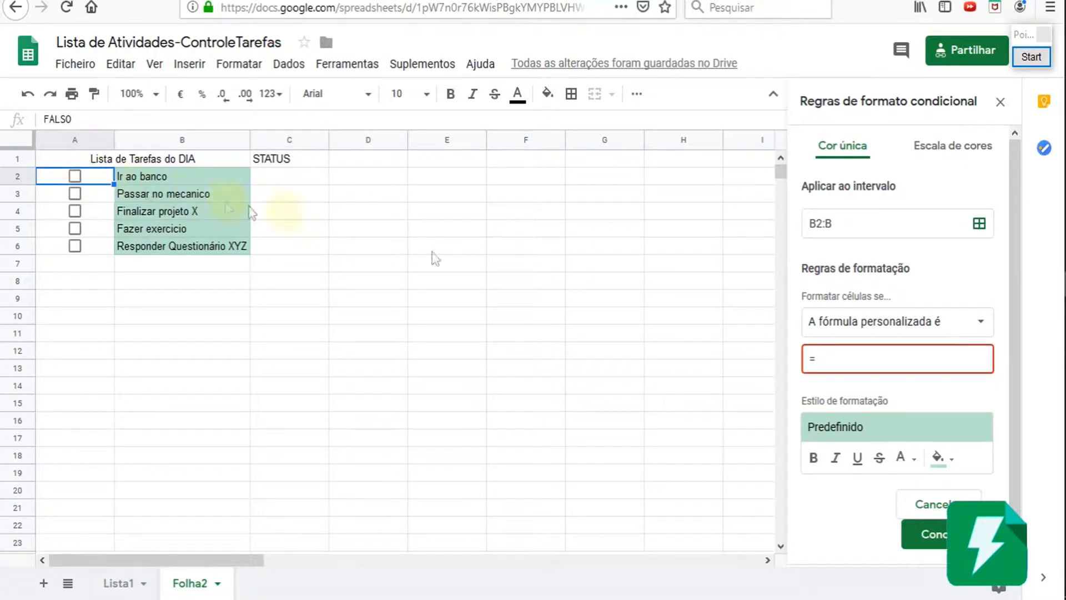
left_click(848, 362)
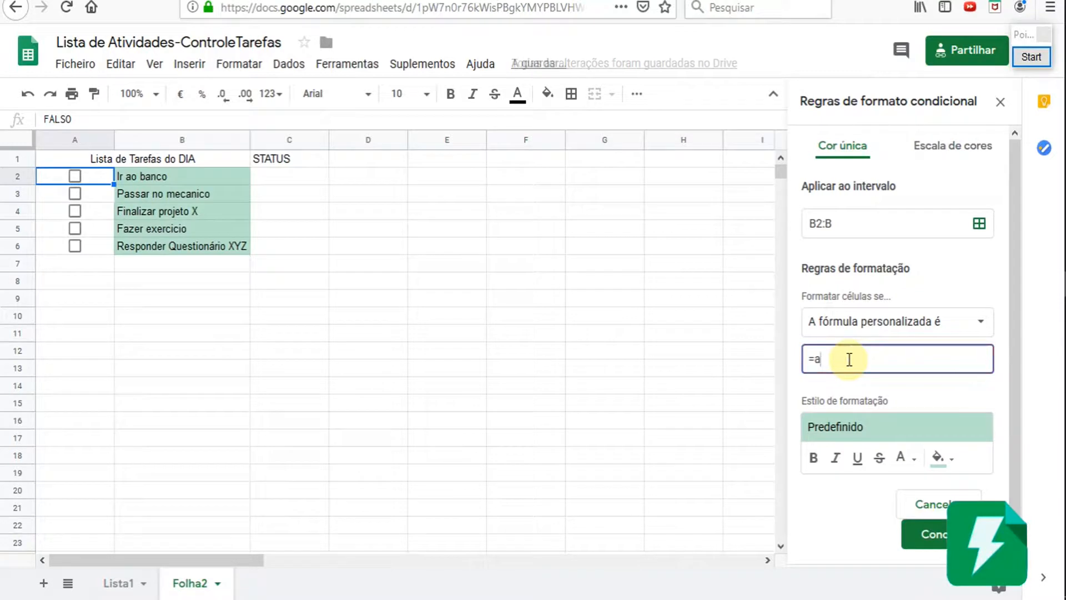
type("a2=")
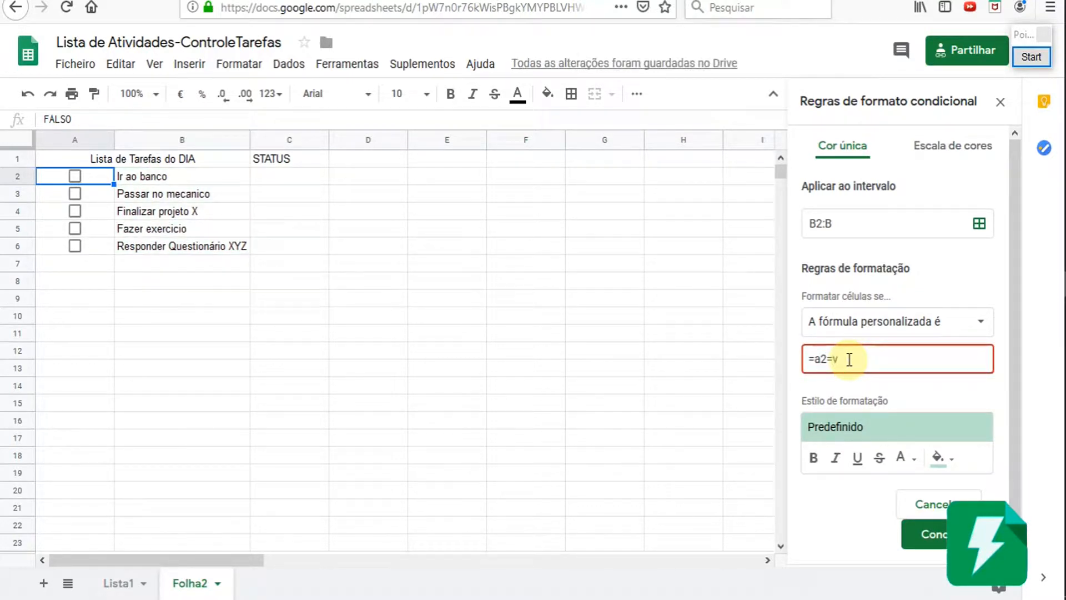
type("VERD")
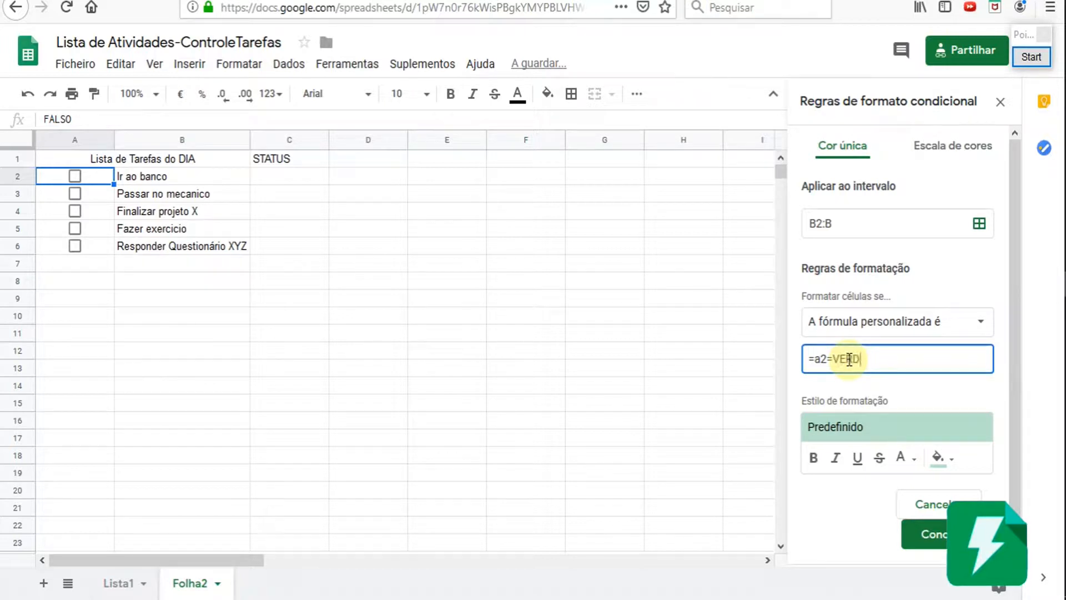
type("ADEIRO")
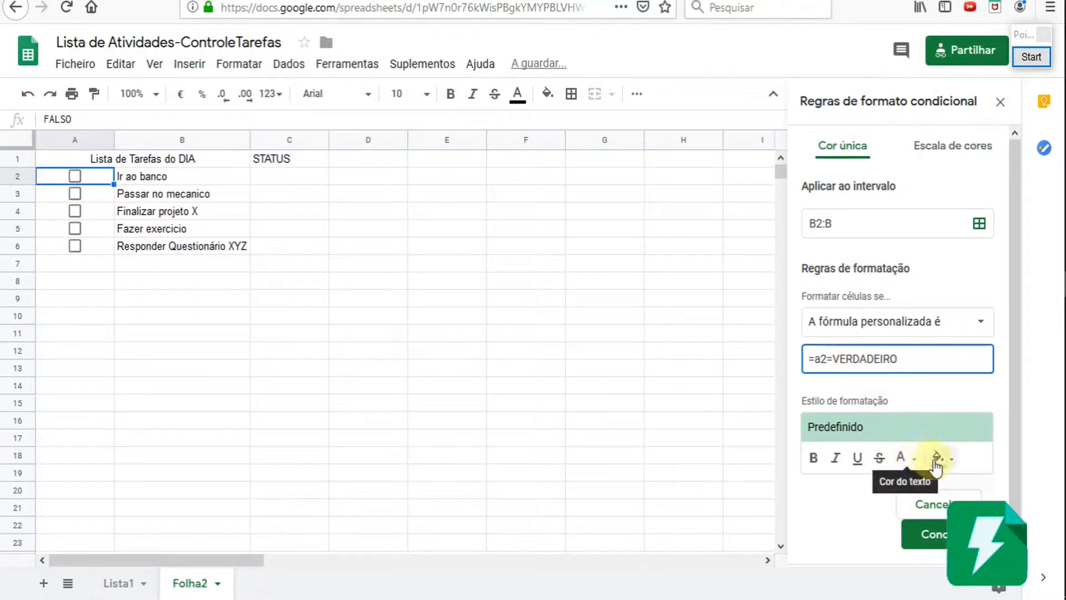
Style the rule with strikethrough, grey text and a light green fill
left_click(879, 459)
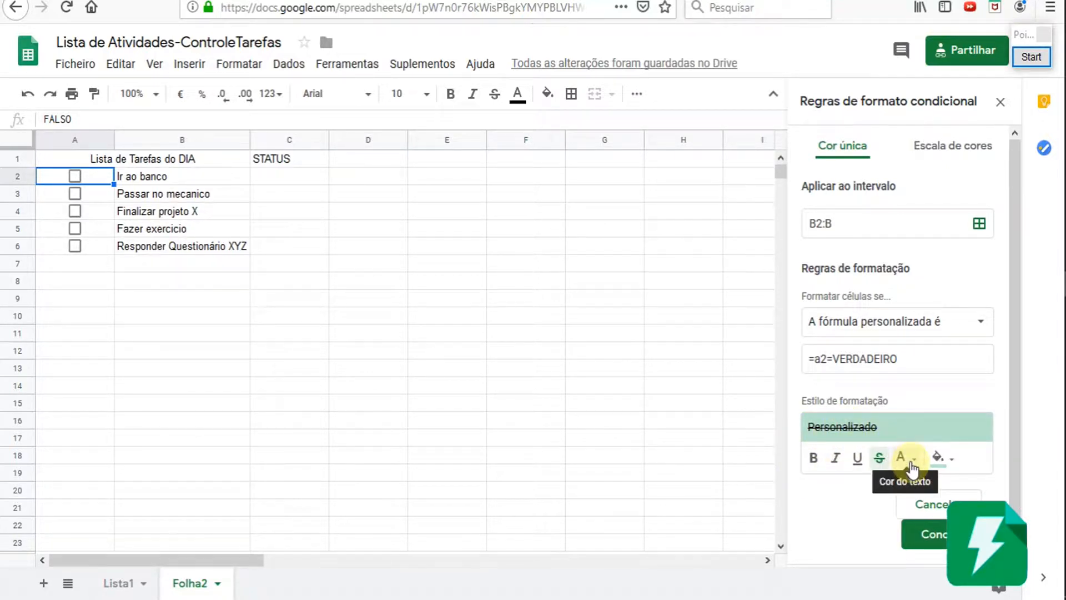
left_click(910, 465)
left_click(902, 458)
left_click(902, 458)
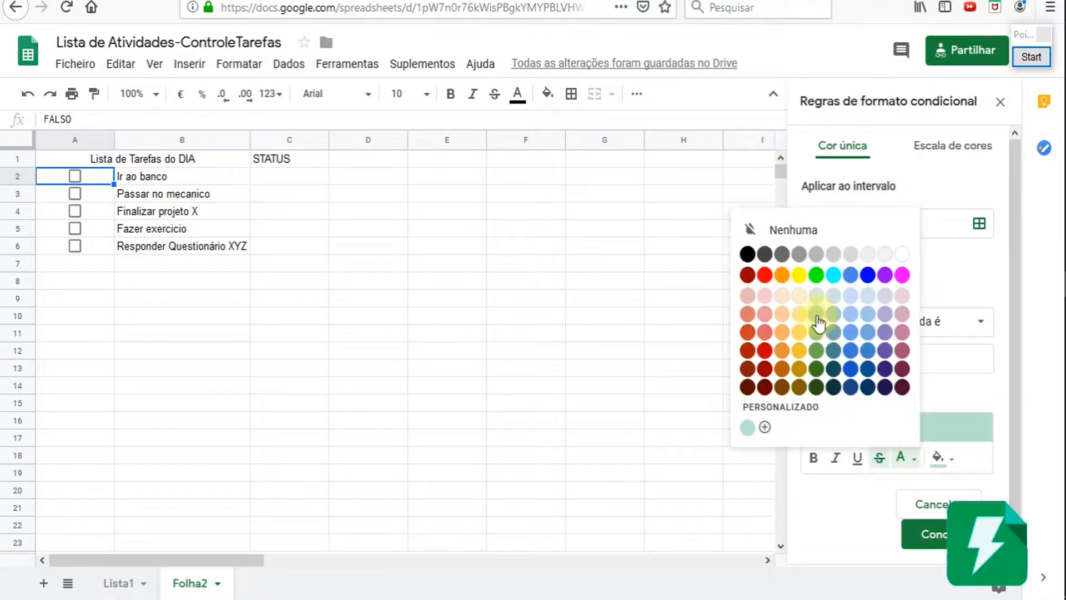
left_click(817, 254)
left_click(944, 459)
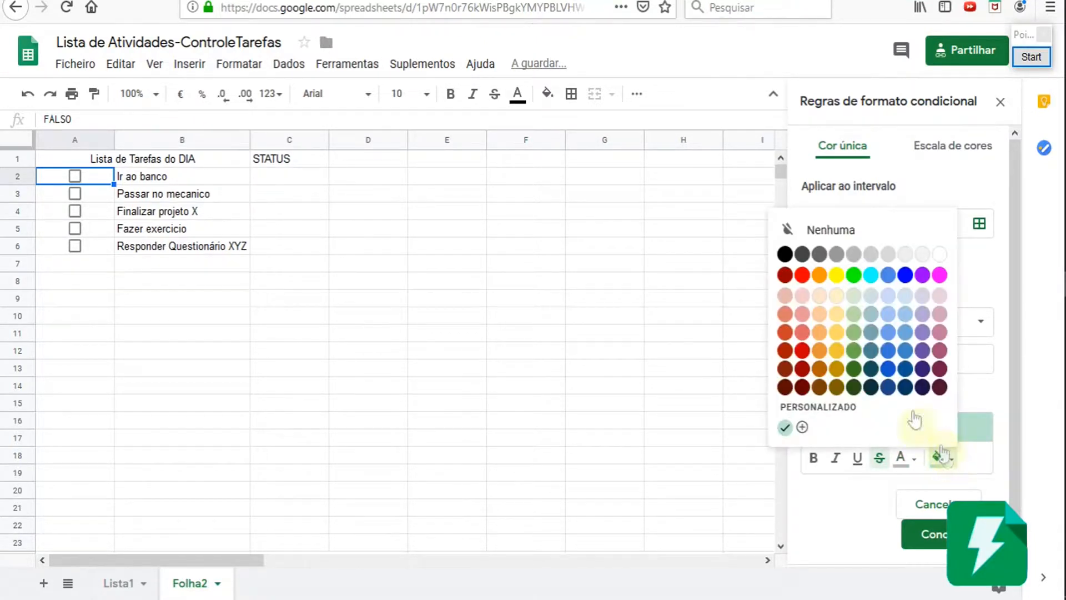
left_click(853, 295)
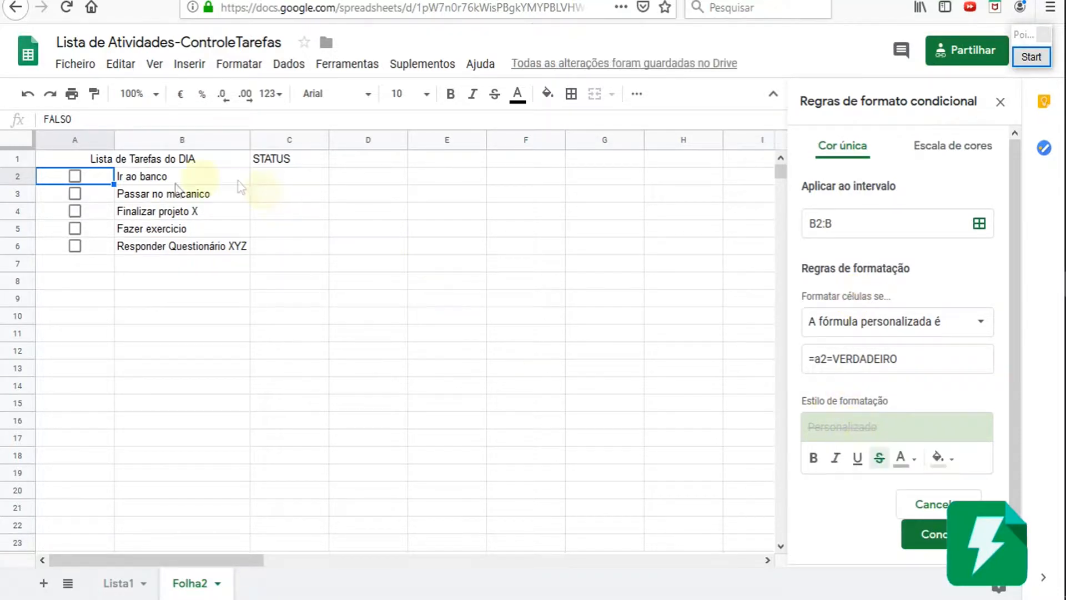
Toggle the "Ir ao banco" checkbox in A2 several times to test the rule's formatting
left_click(76, 178)
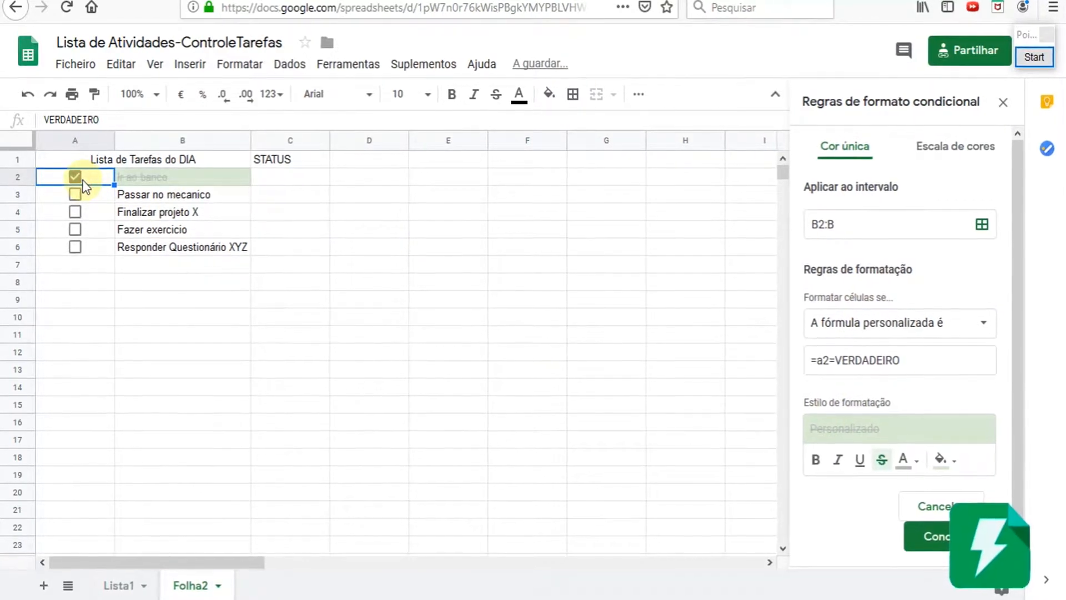
left_click(76, 178)
left_click(76, 180)
left_click(76, 180)
left_click(77, 183)
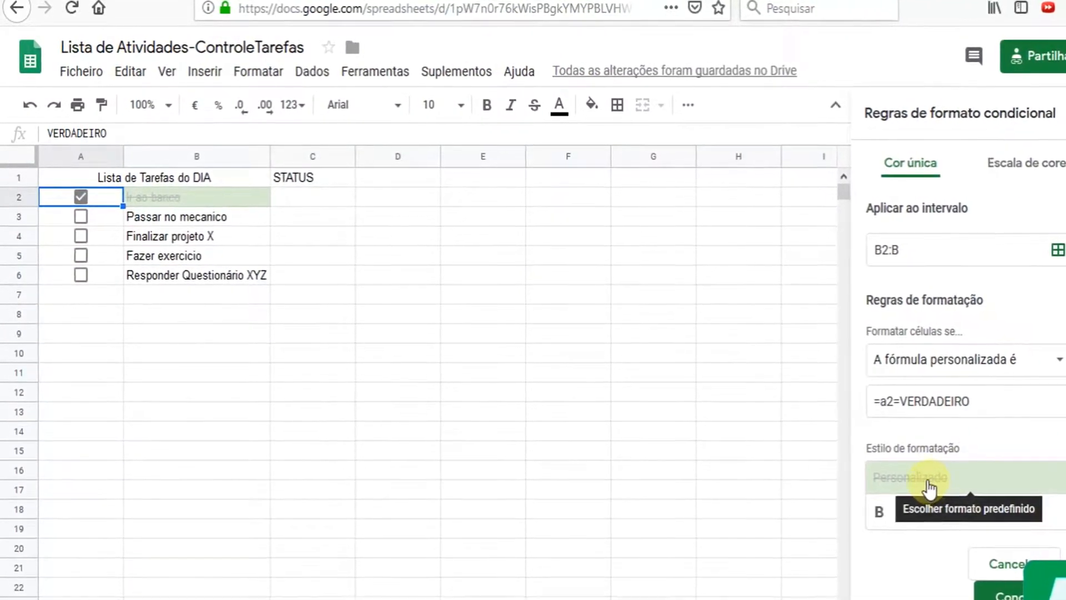
Change the rule's text colour to a darker grey
left_click(994, 528)
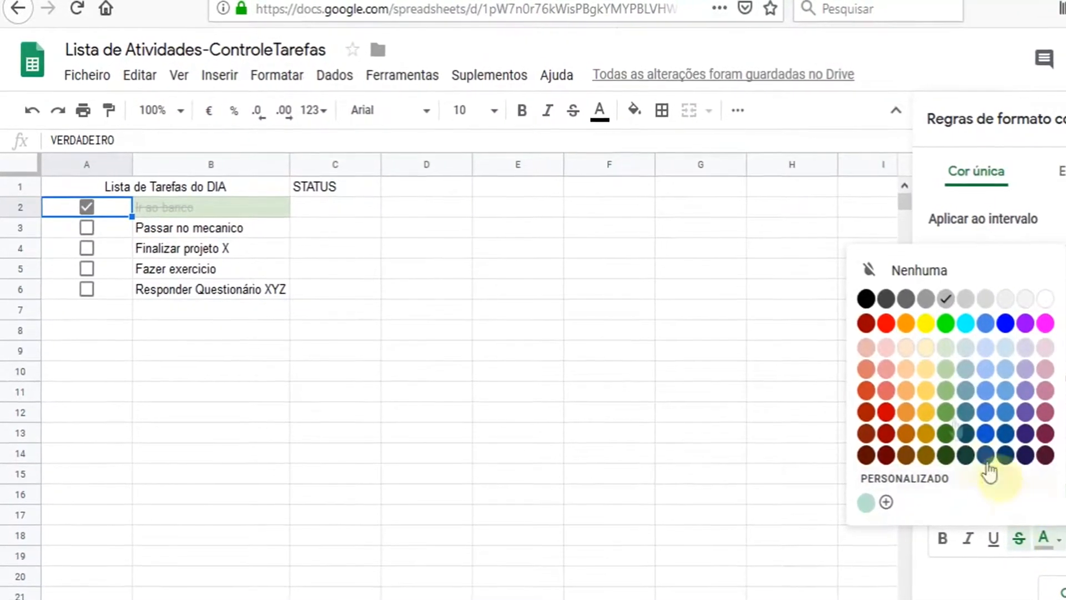
left_click(922, 301)
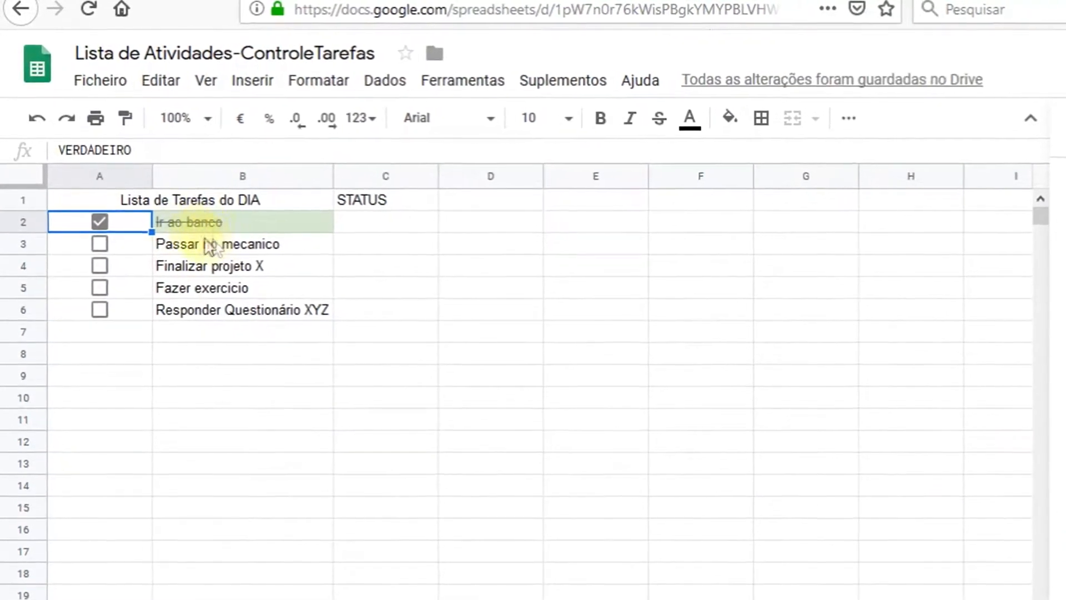
Tick and untick the checkboxes in A2:A6 to test the rule on the tasks, leaving all of them unticked
left_click(101, 223)
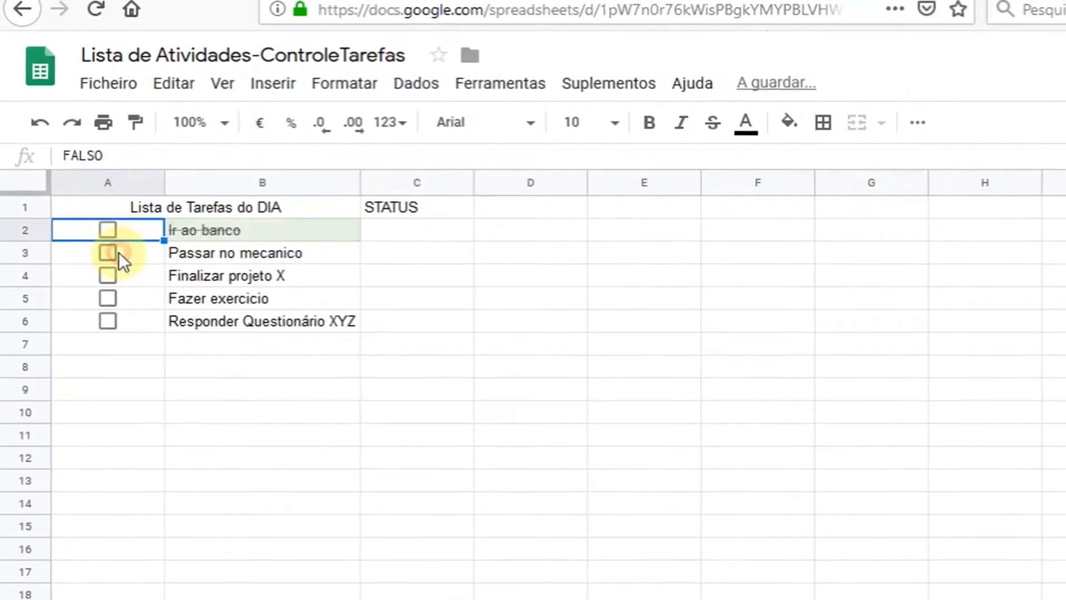
left_click(112, 262)
left_click(112, 279)
left_click(115, 265)
left_click(123, 292)
left_click(123, 315)
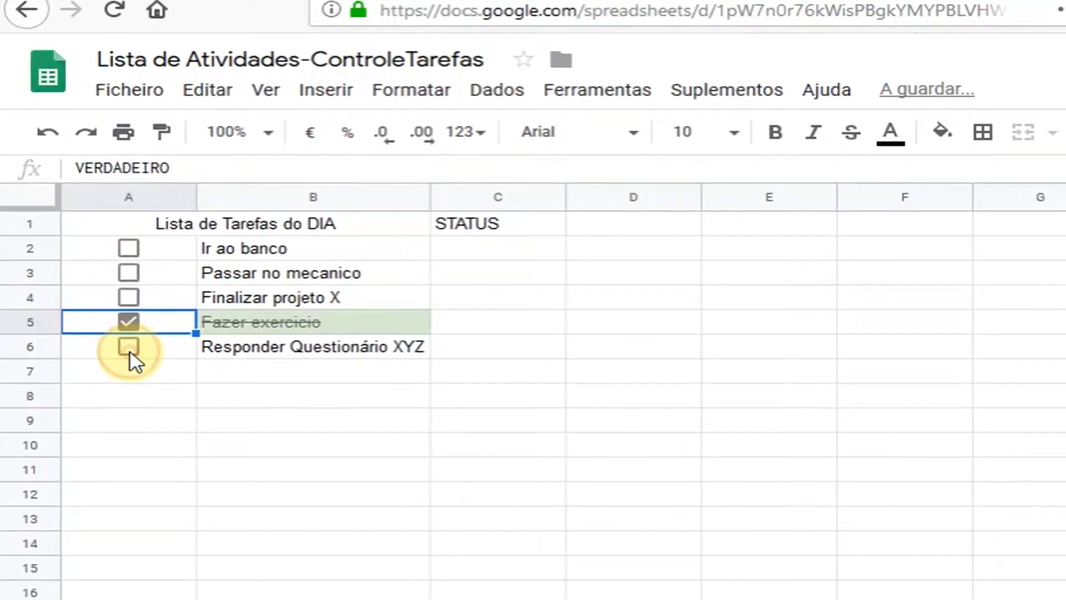
left_click(121, 340)
left_click(133, 325)
left_click(132, 300)
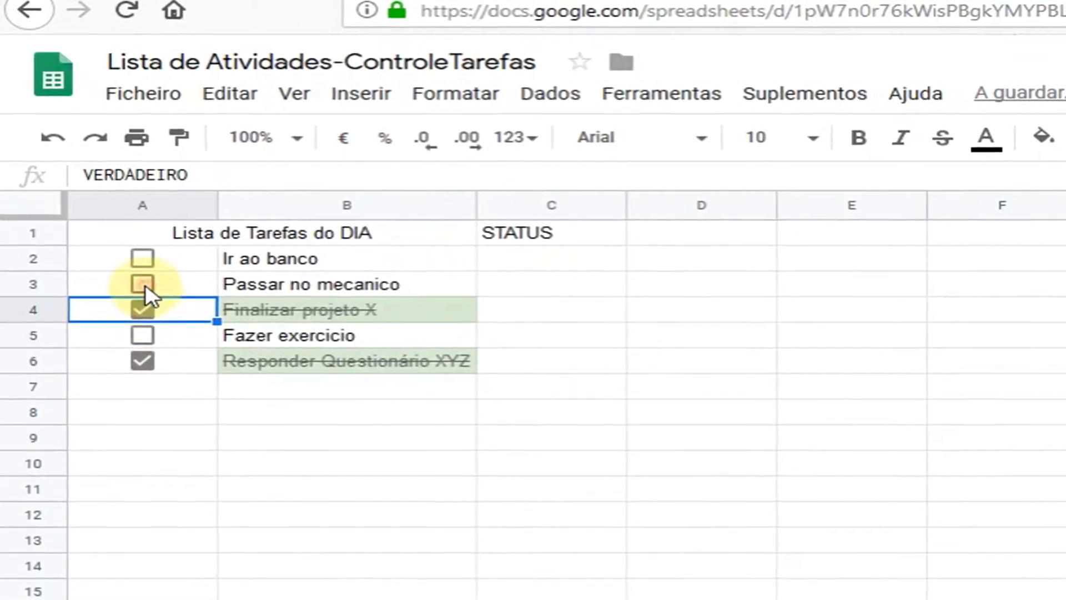
left_click(133, 275)
left_click(146, 262)
left_click(146, 286)
left_click(146, 312)
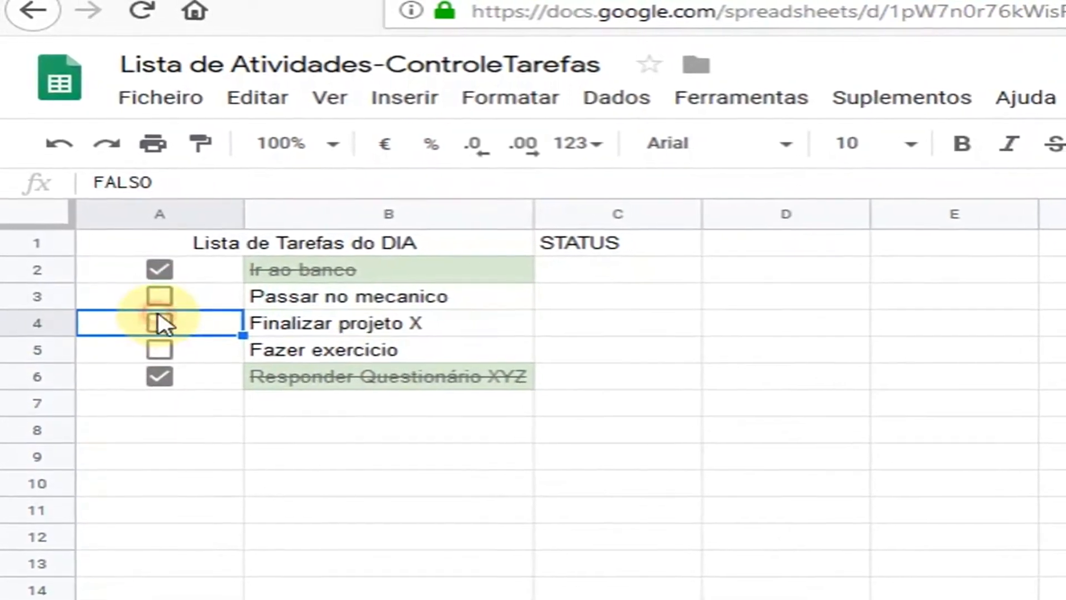
left_click(163, 276)
left_click(169, 362)
left_click(169, 381)
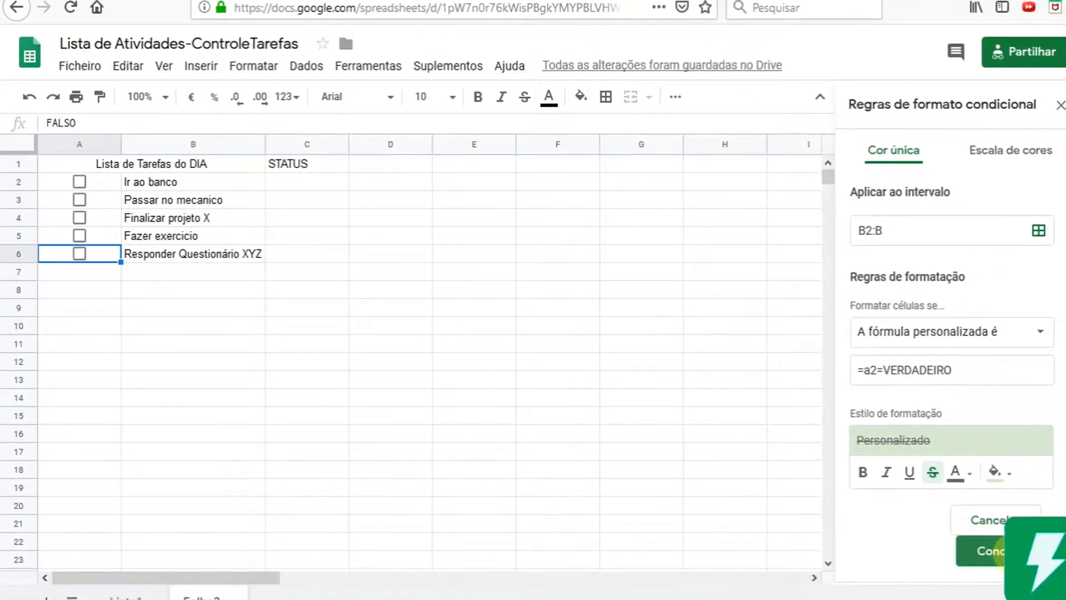
Save the conditional formatting rule for range B2:B
left_click(982, 550)
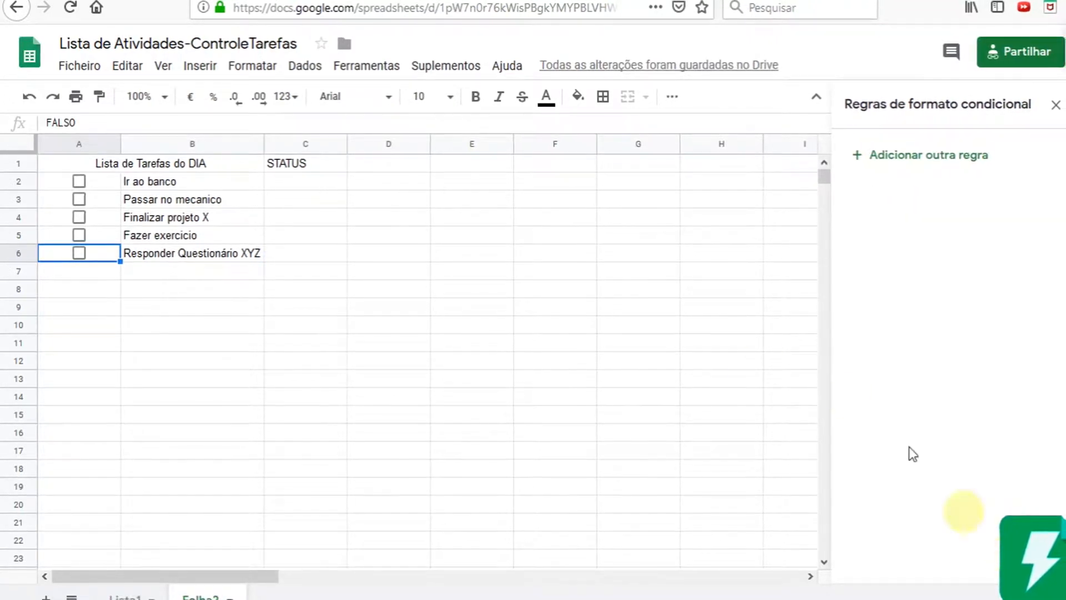
Close the conditional formatting rules and toggle the checkboxes in A2:A4 to check the strikethrough on individual tasks
left_click(1054, 104)
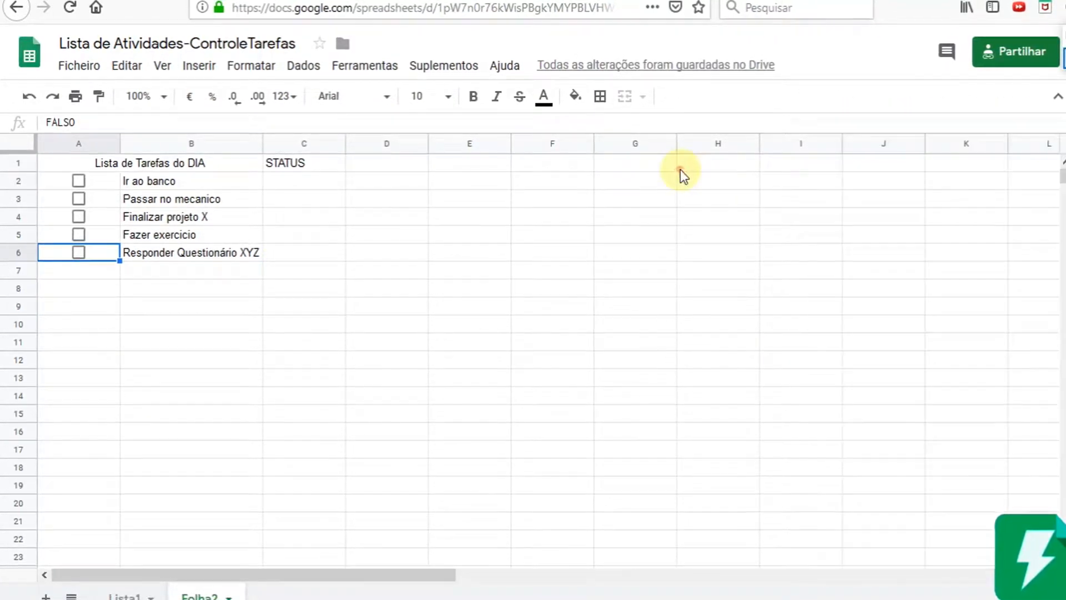
left_click(191, 234)
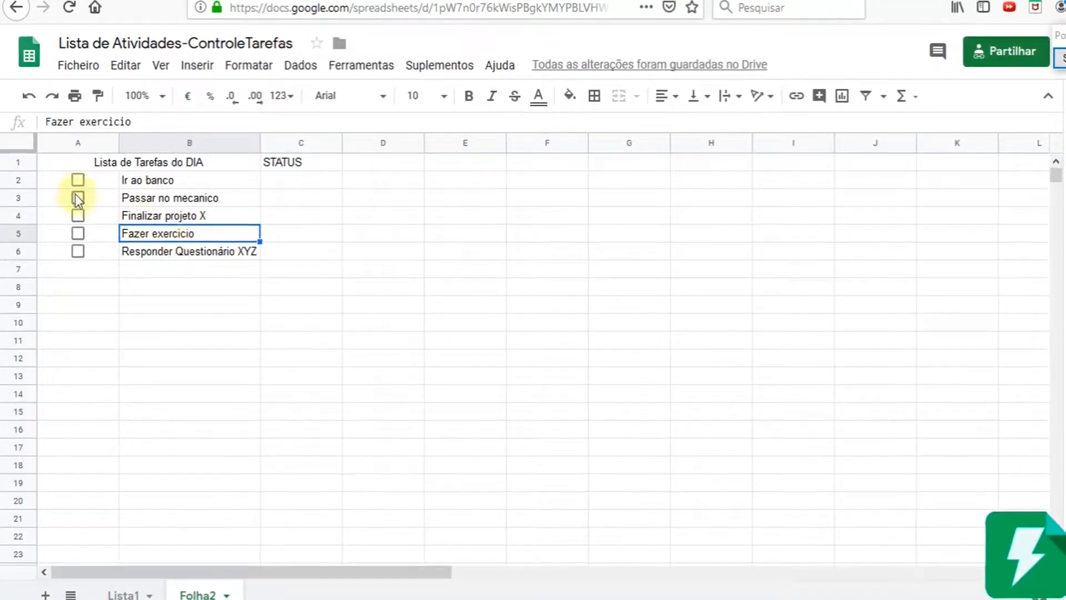
left_click(78, 178)
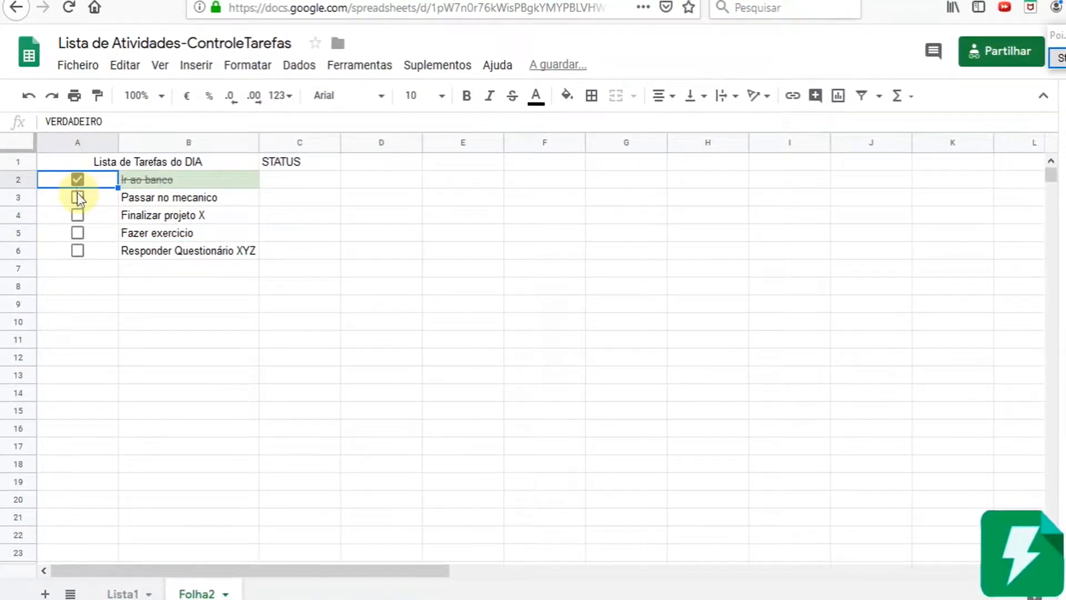
left_click(77, 184)
left_click(78, 197)
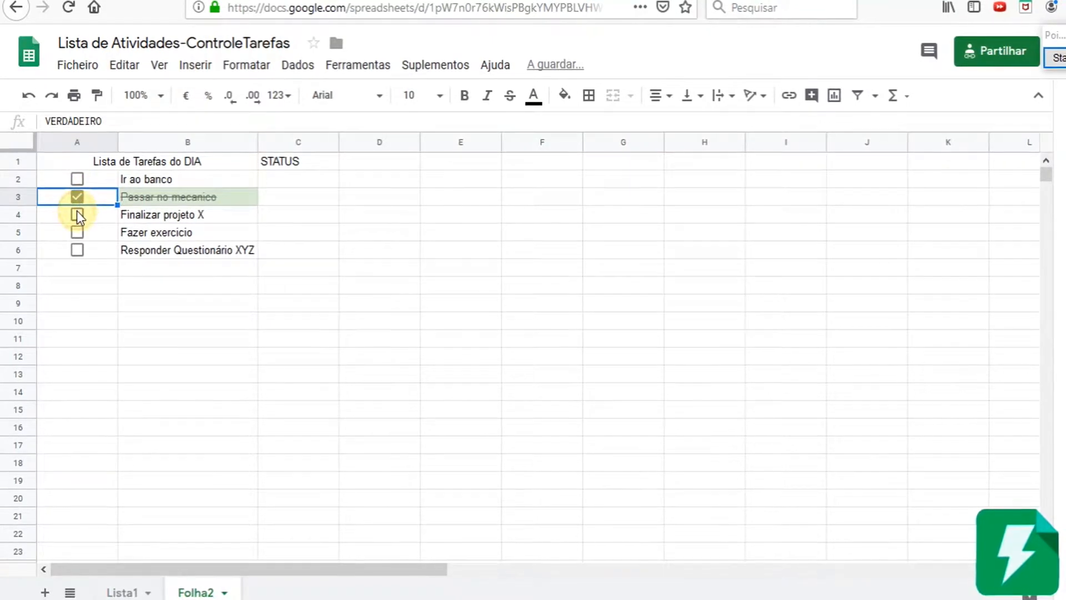
left_click(78, 201)
left_click(77, 213)
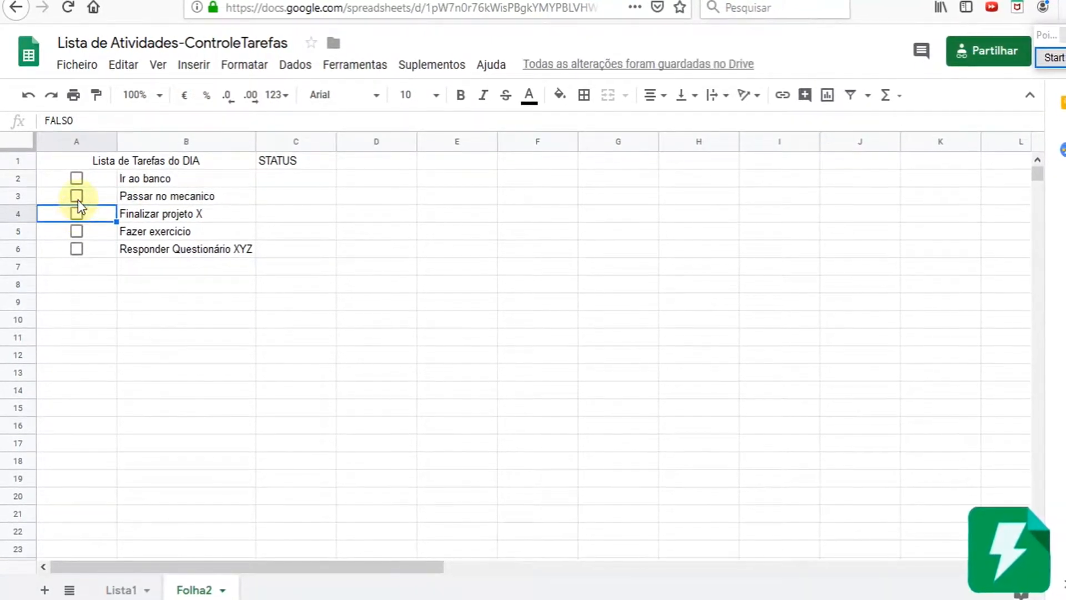
left_click(77, 196)
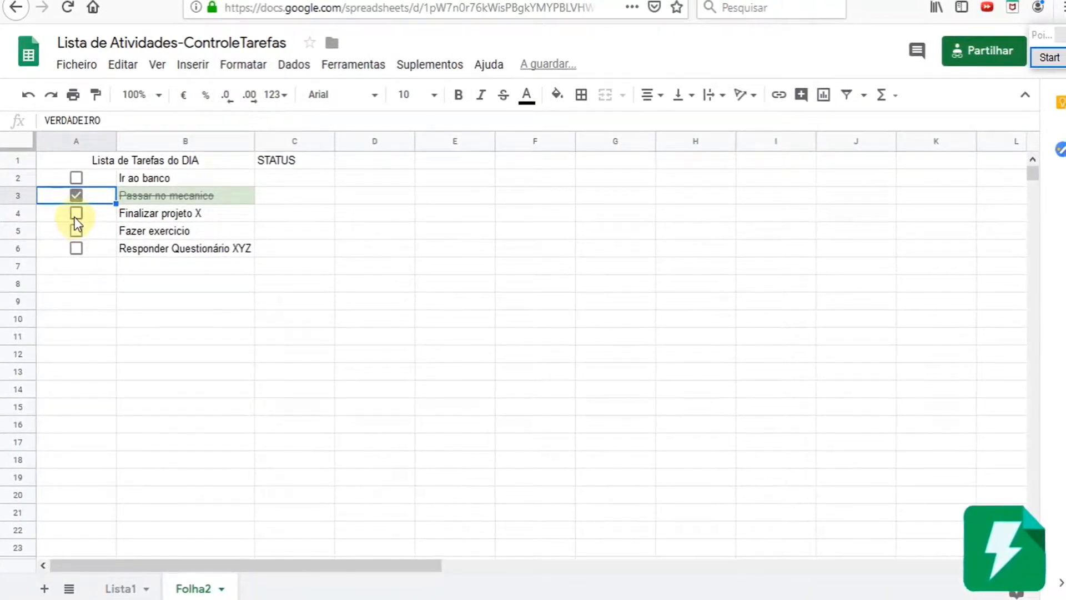
left_click(76, 213)
left_click(77, 195)
left_click(77, 213)
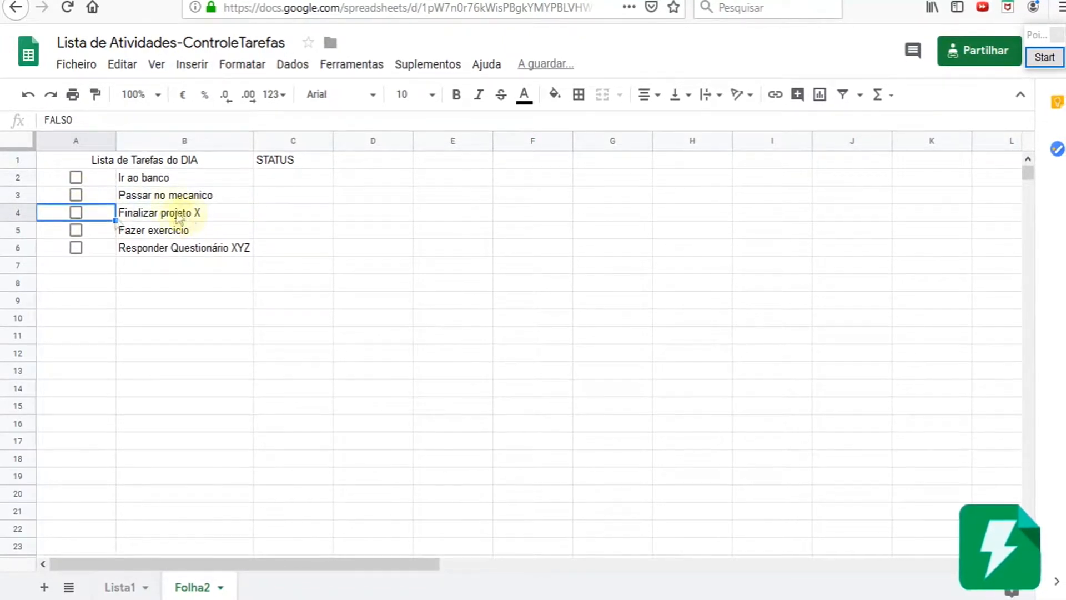
Tick the checkboxes in A3:A5 together and untick them again to check the formatting on several tasks
left_click(76, 196)
left_click(77, 229)
left_click(75, 212)
left_click(75, 194)
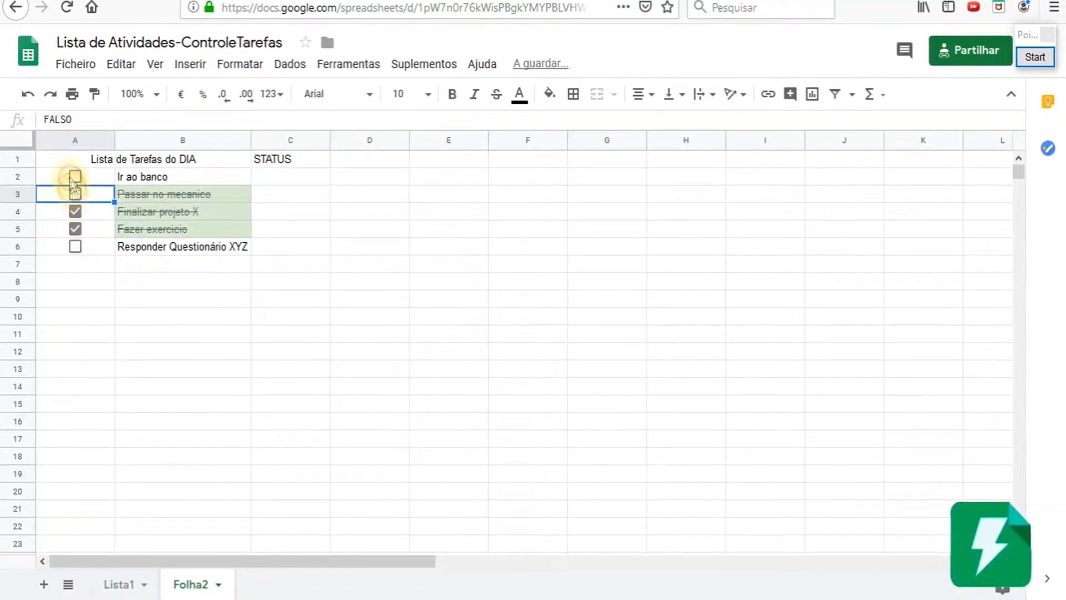
left_click(75, 211)
left_click(75, 228)
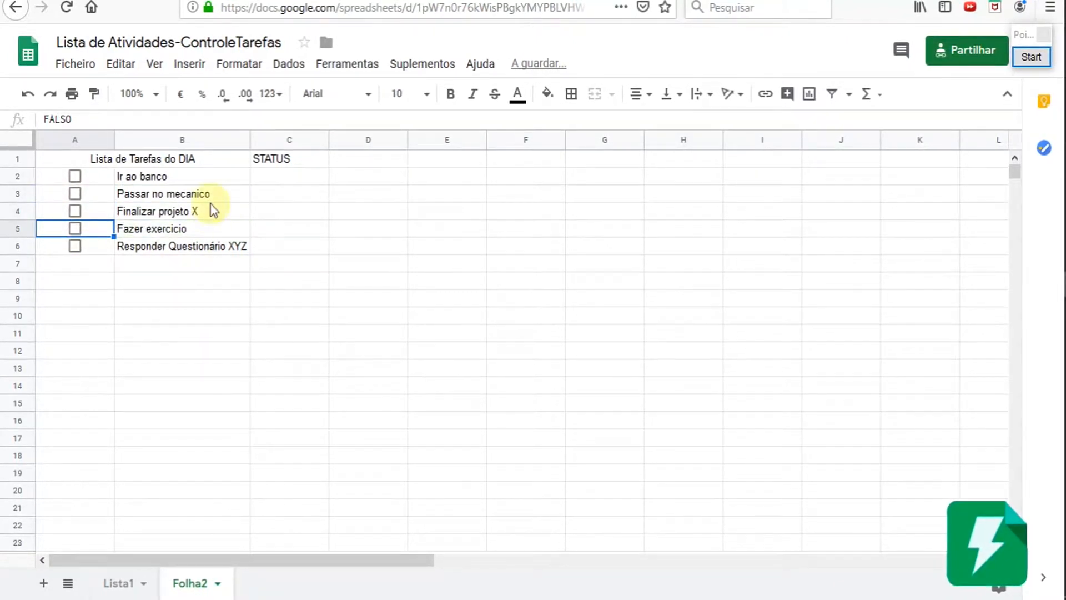
Begin a formula with the SE function in cell C2 under STATUS
left_click(269, 179)
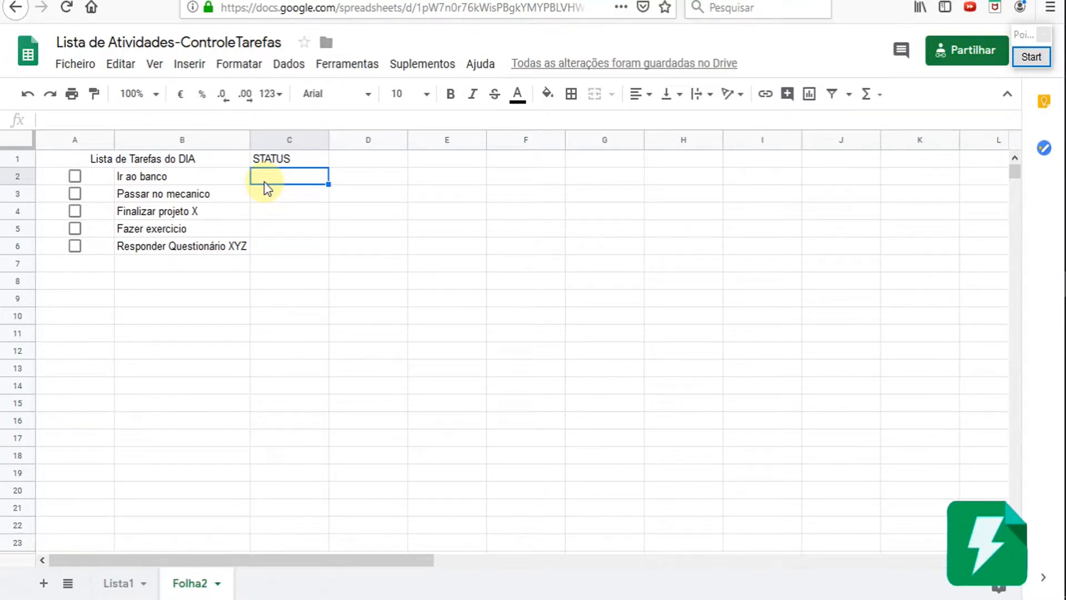
type("=")
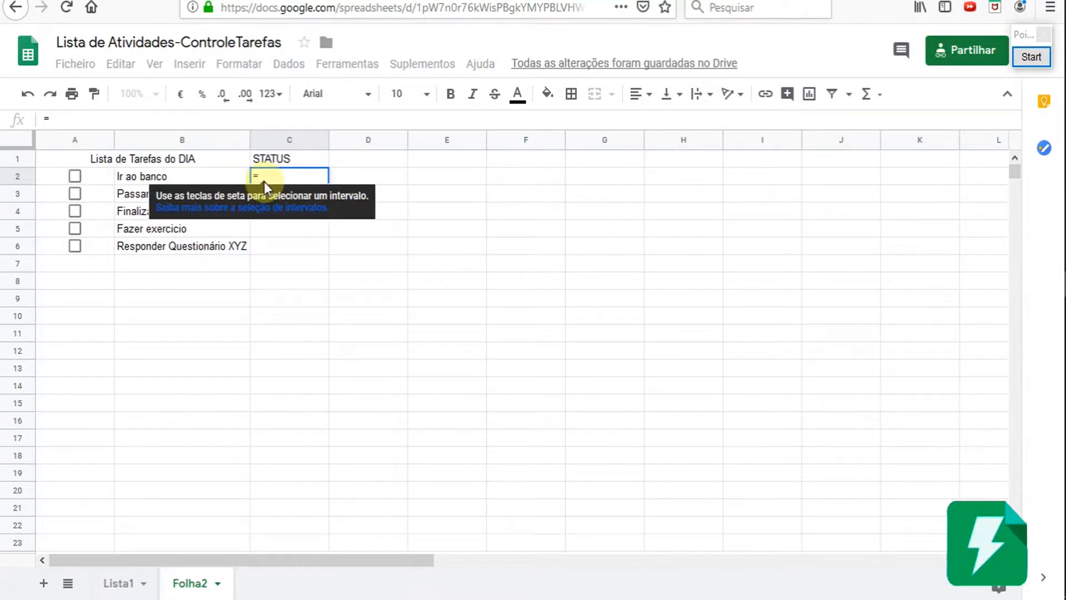
type("SE")
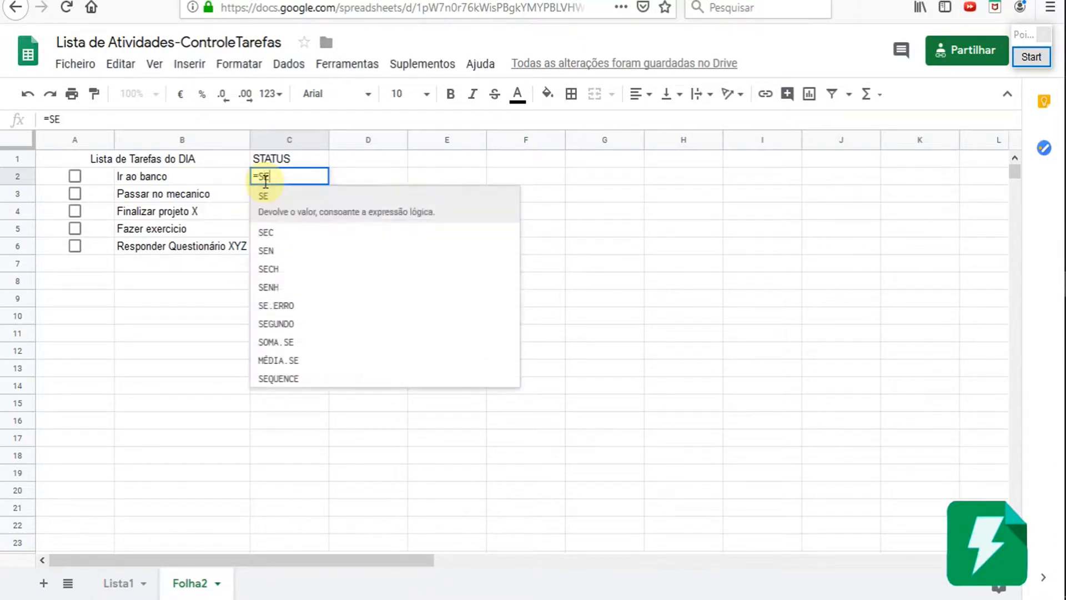
key("BackSpace")
key("BackSpace")
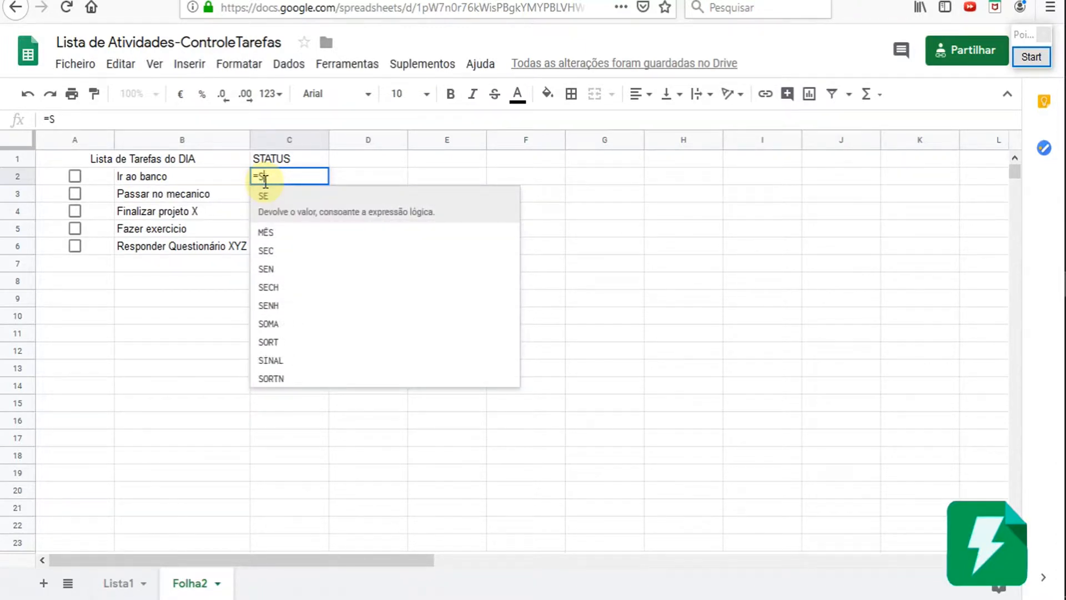
type("IF")
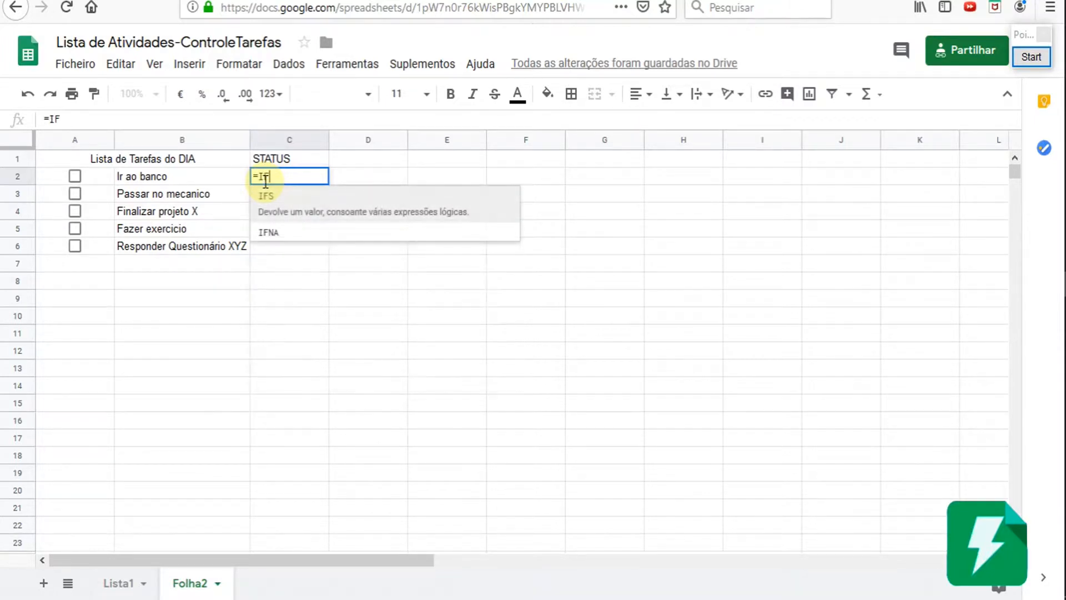
key("BackSpace")
key("BackSpace")
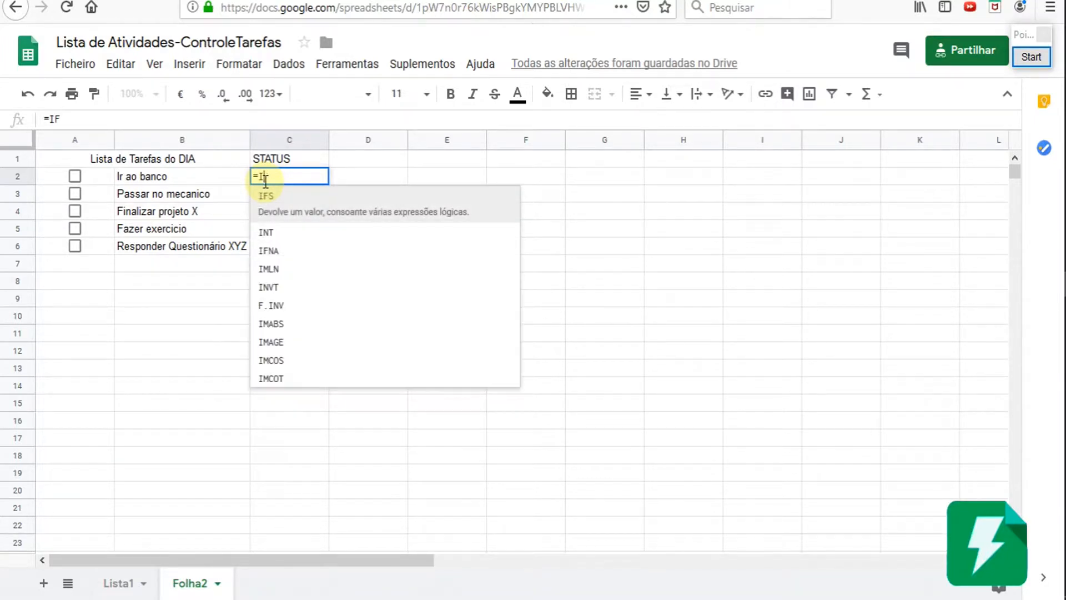
type("SE(")
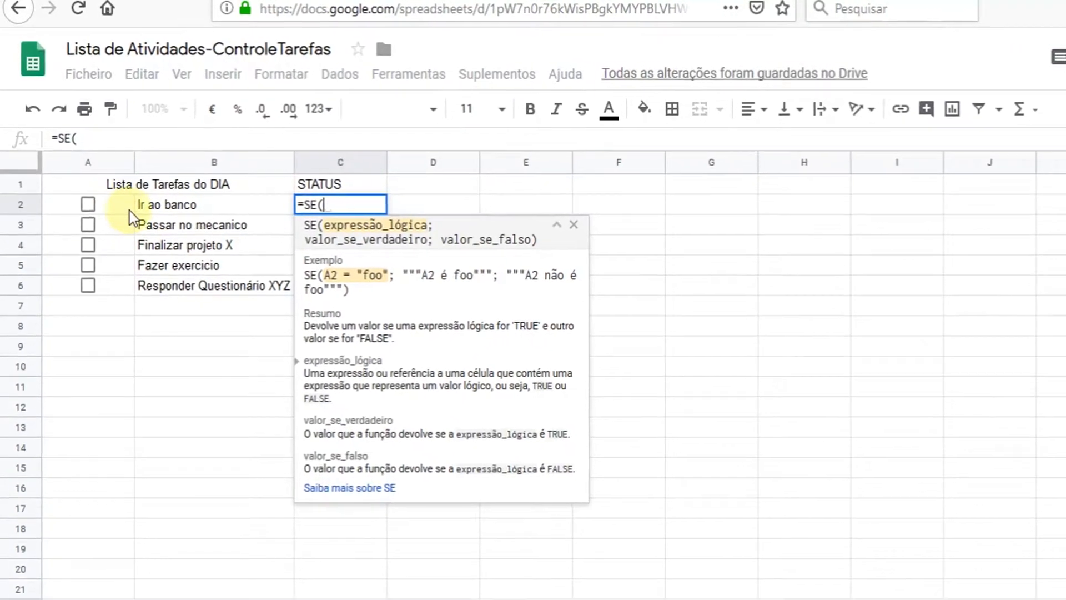
Complete the C2 formula as =SE(A2=VERDADEIRO;"COMPLETADA";"") and enter it
left_click(138, 222)
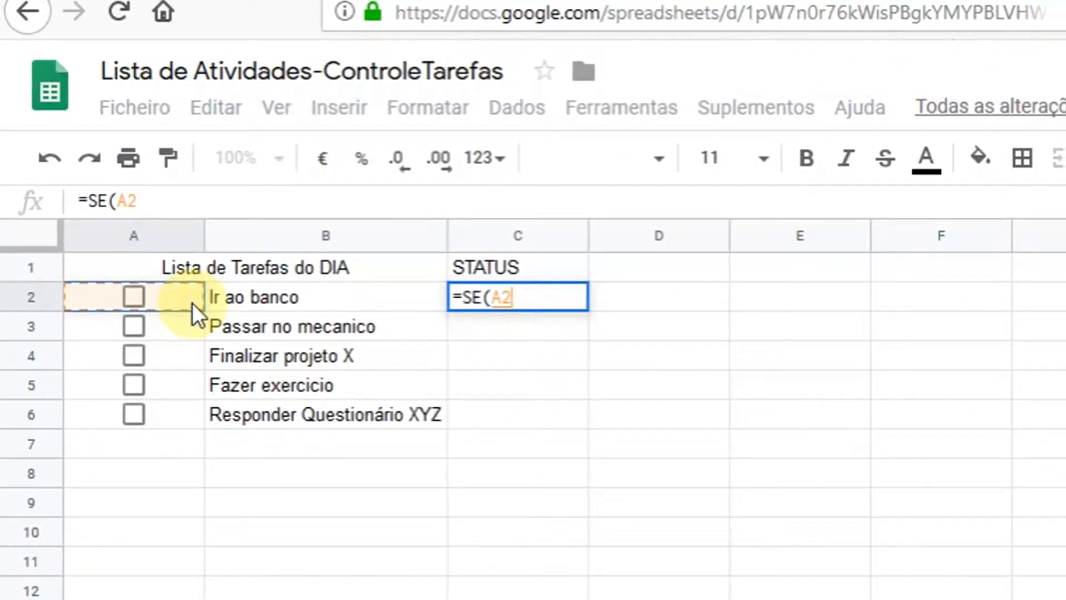
type("=")
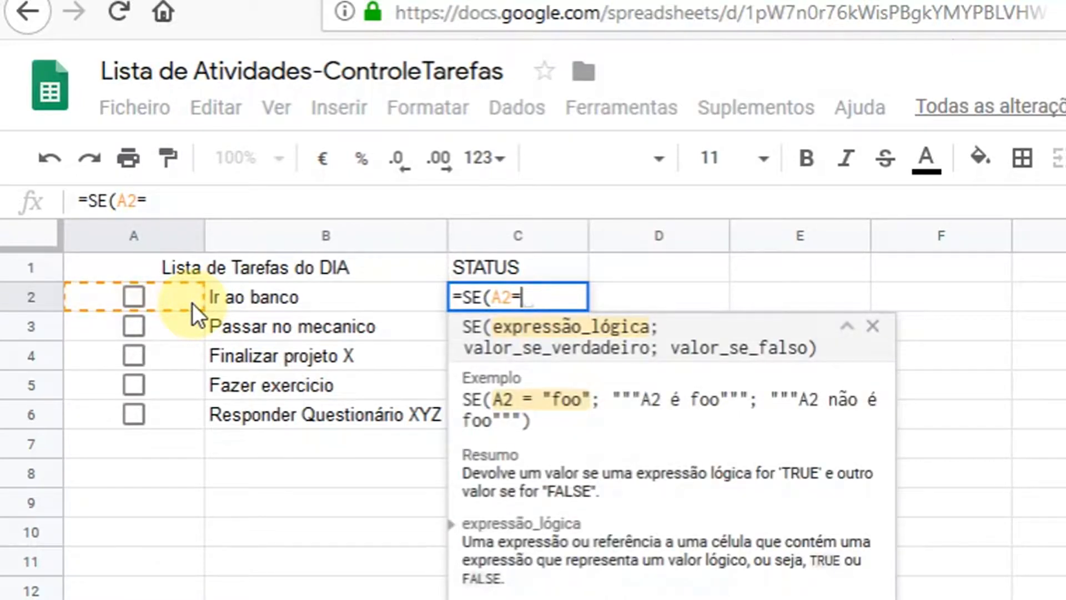
type("VER")
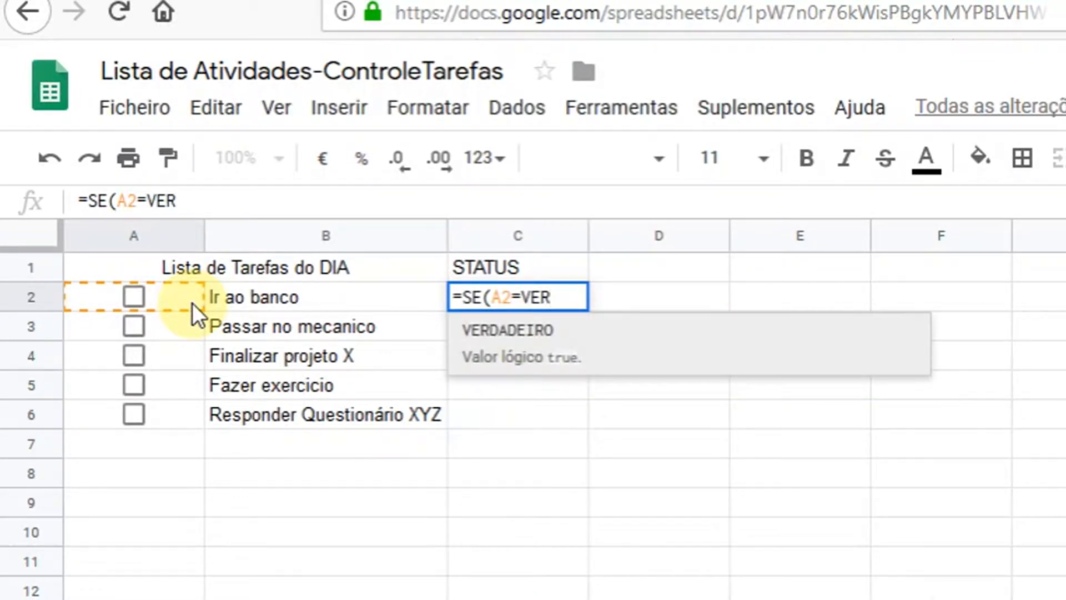
left_click(553, 358)
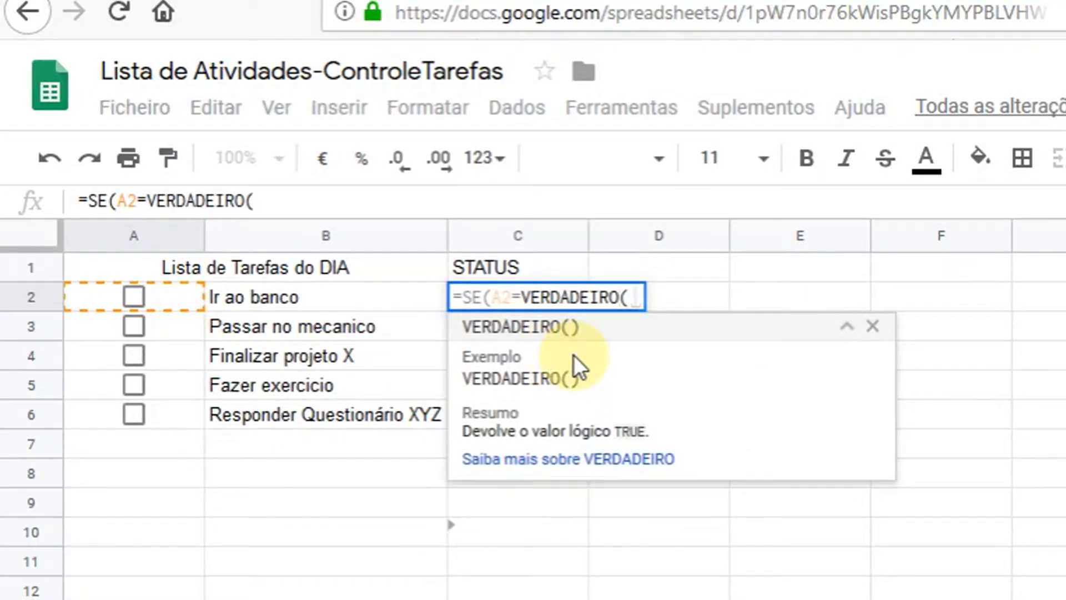
key("BackSpace")
type(";\"")
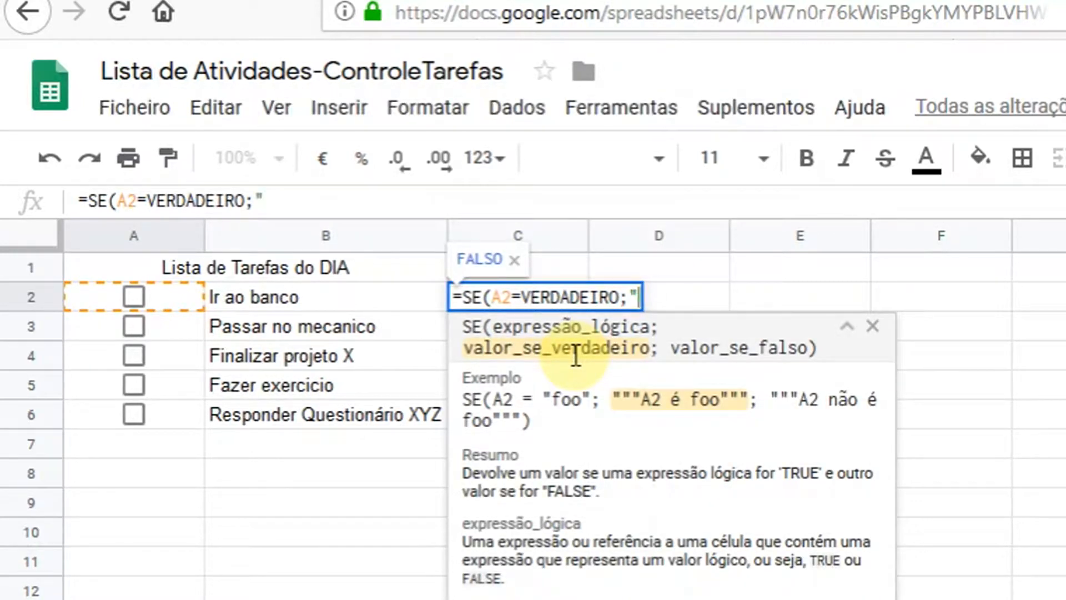
type("COMPLETADA\";")
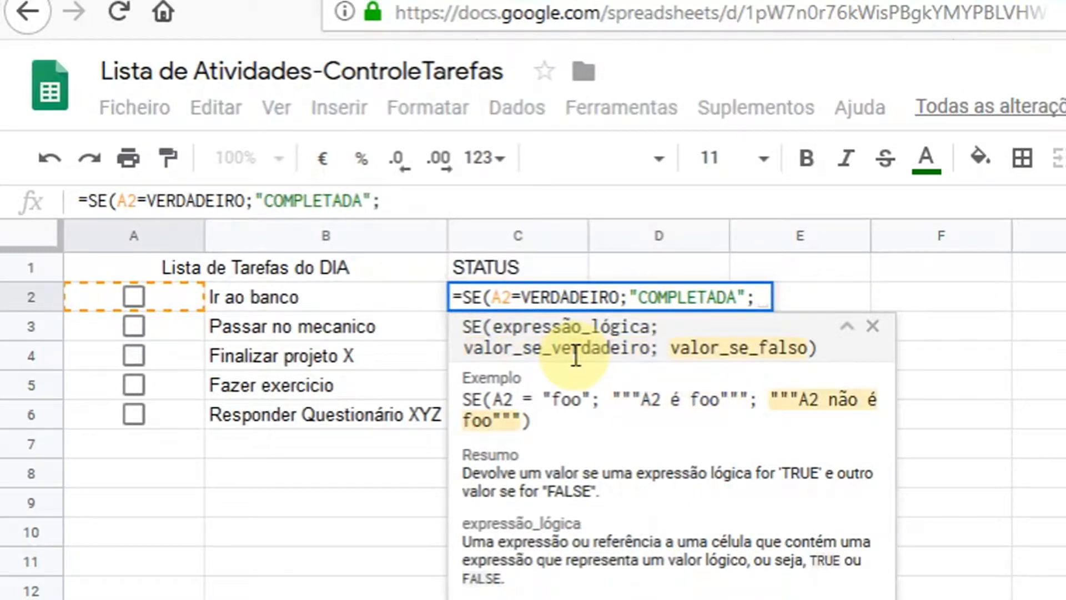
type("\"\"")
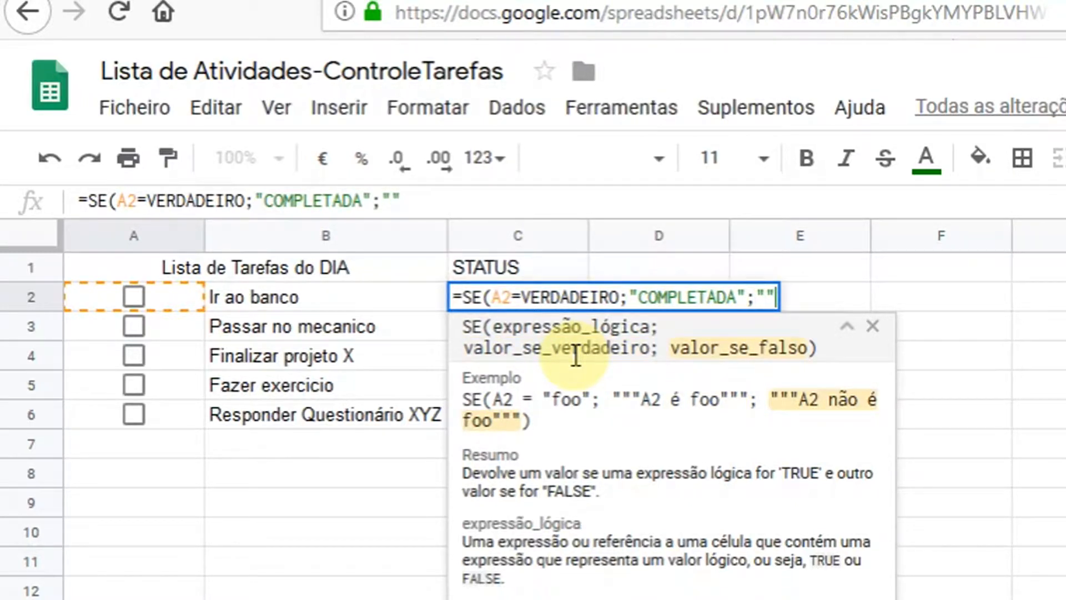
type(")")
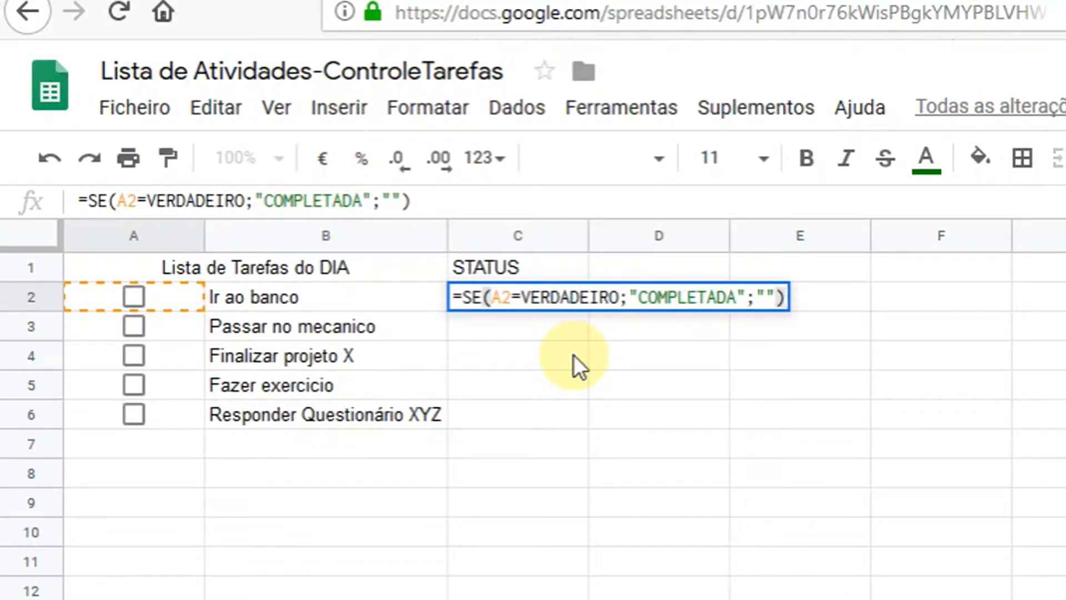
key("Return")
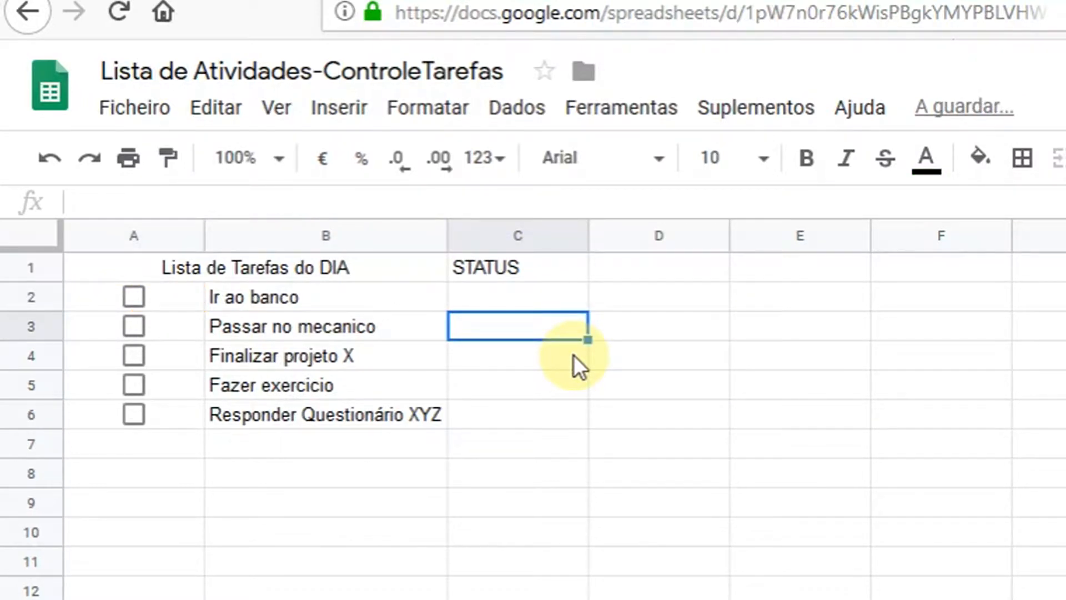
Examine the SE formula in C2, including its condition on the A2 checkbox and its values for true and false
left_click(556, 302)
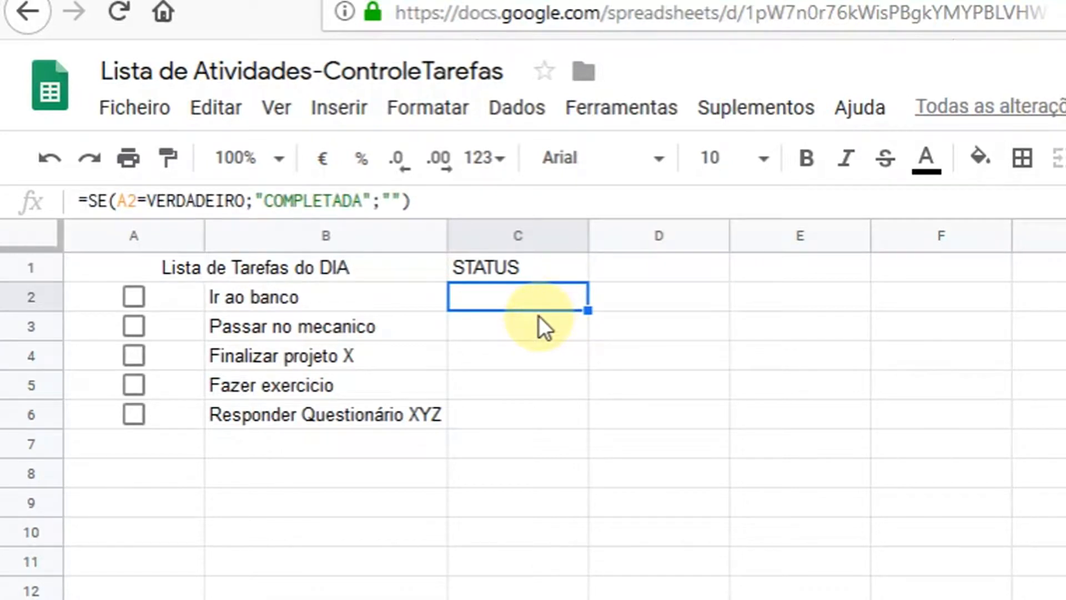
left_click(513, 328)
left_click(514, 297)
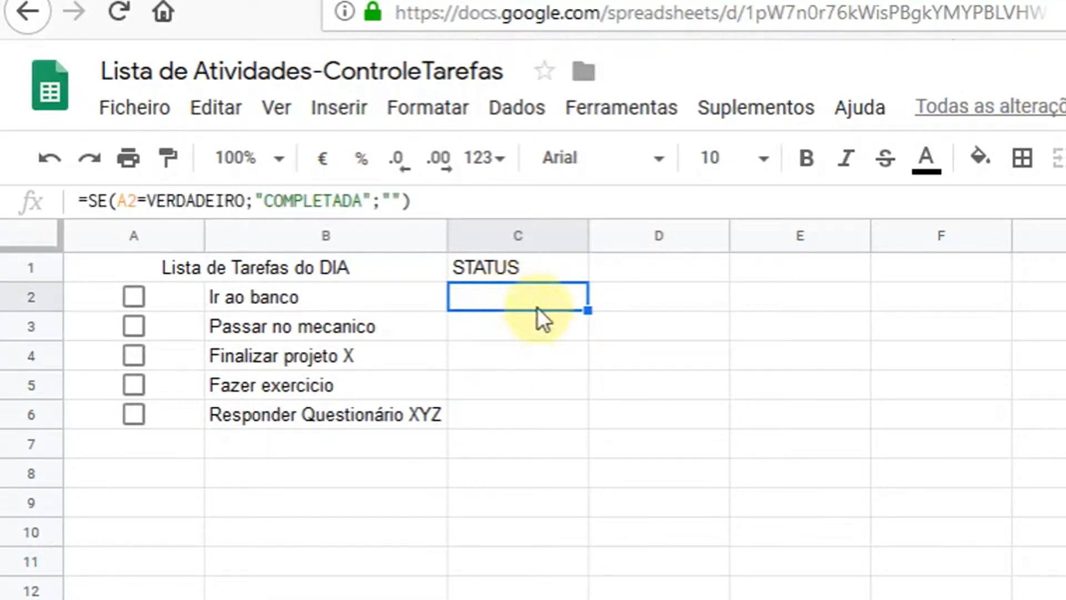
left_click_drag(452, 201, 53, 188)
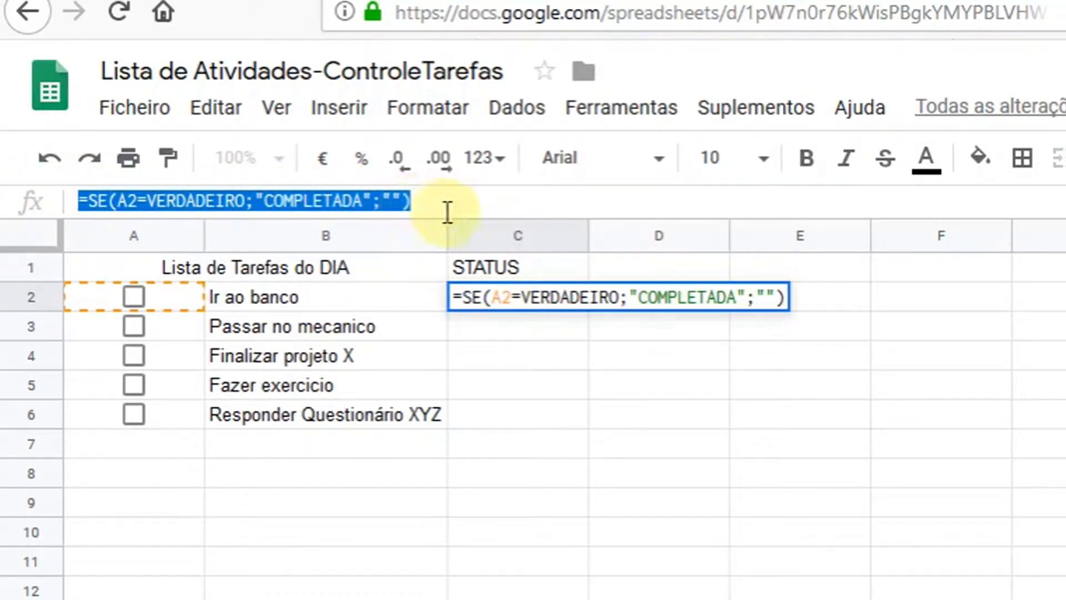
key("Escape")
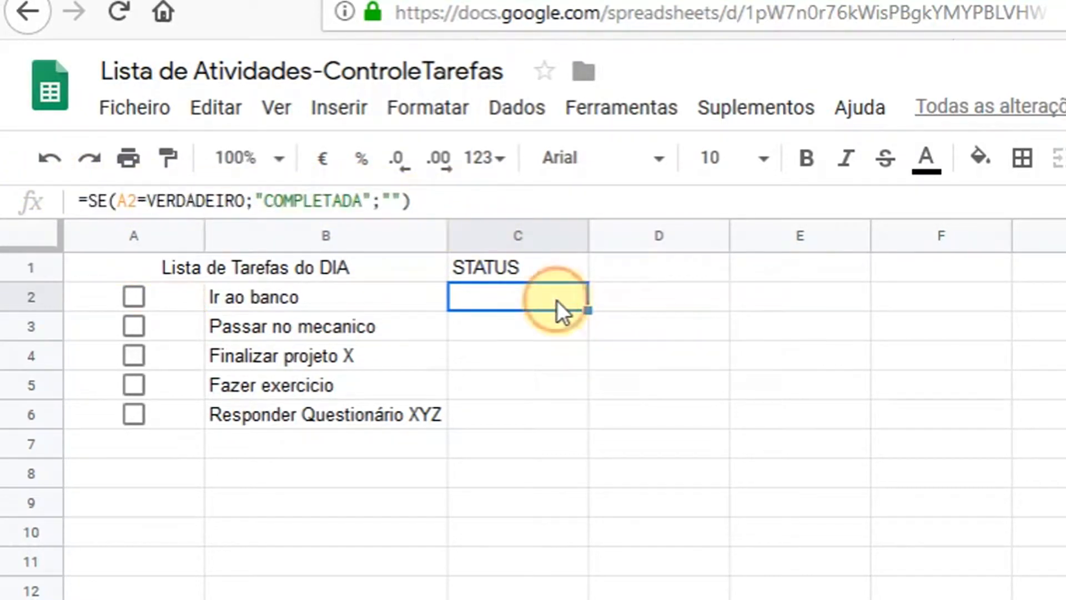
double_click(558, 300)
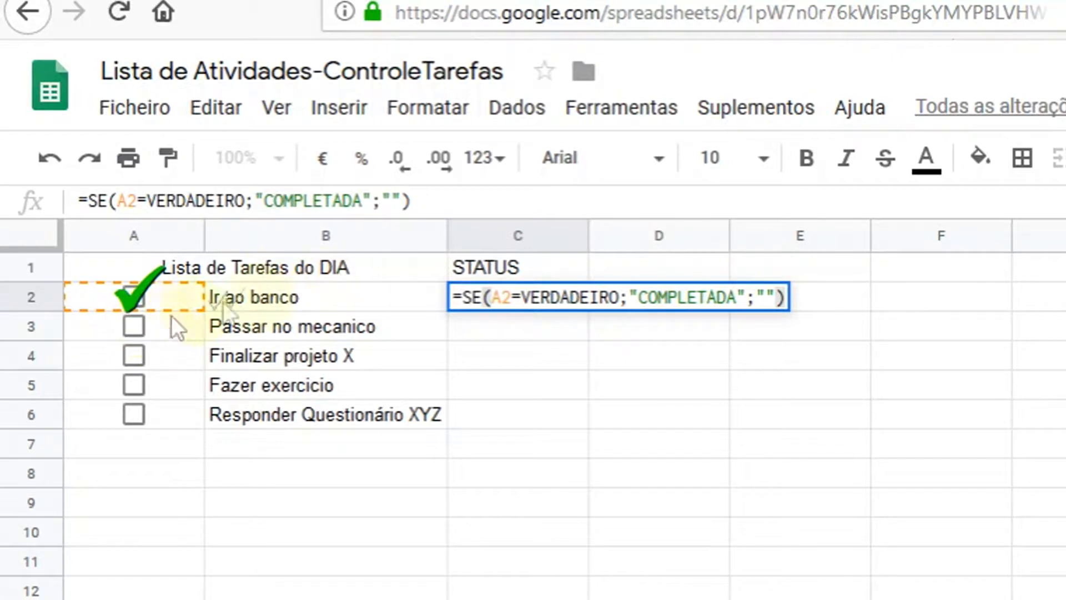
left_click(137, 351)
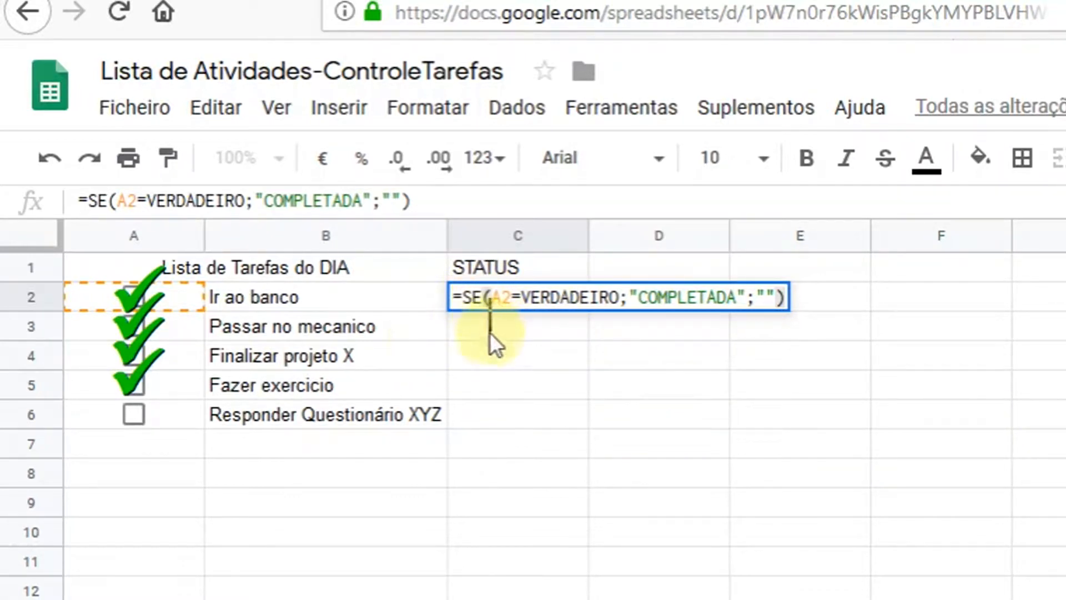
left_click(462, 344)
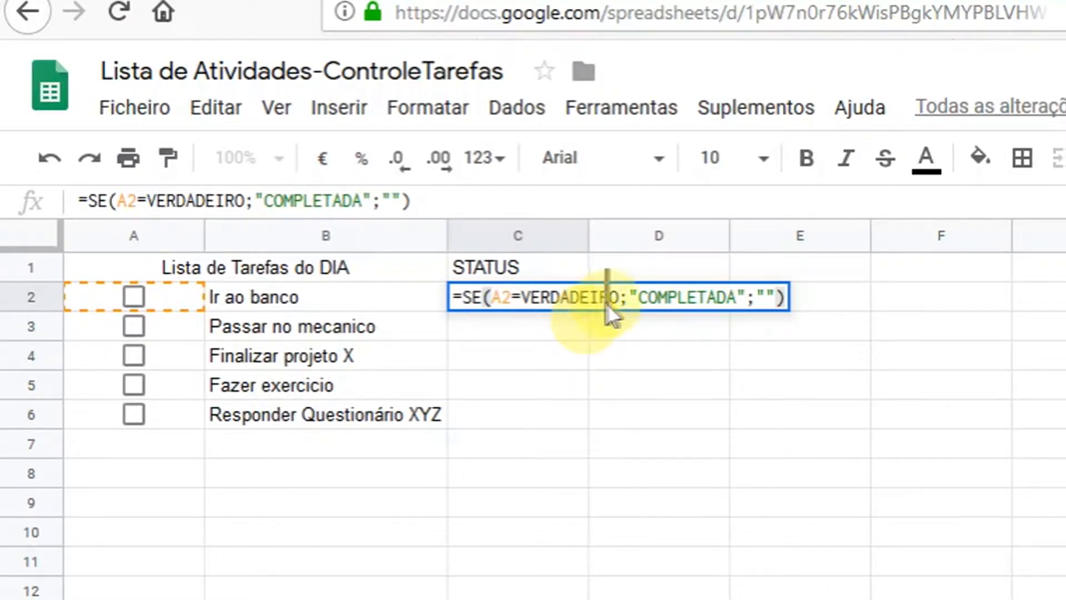
key("ctrl+b")
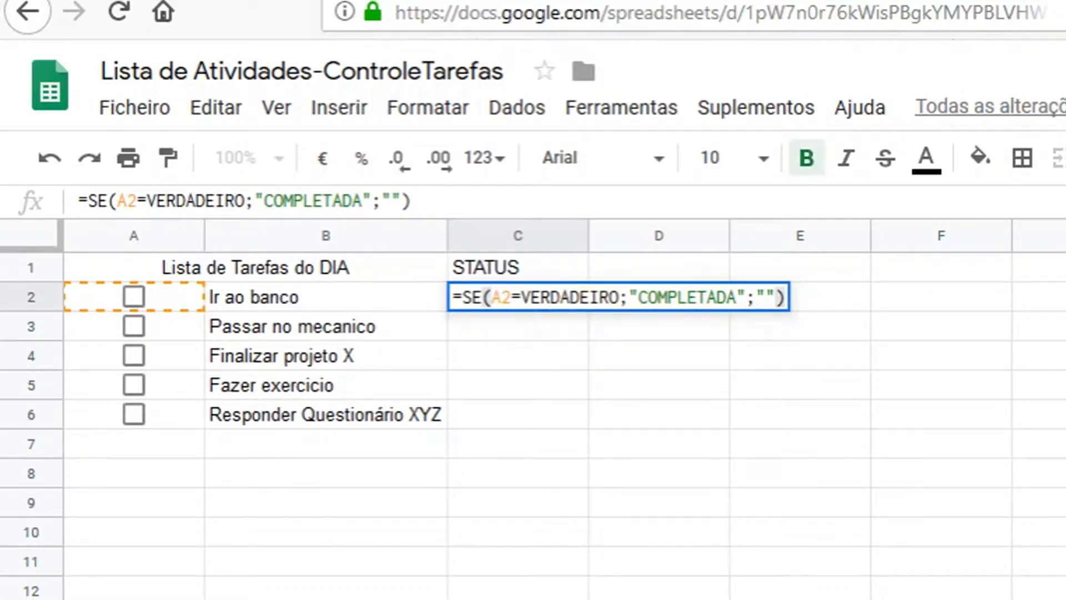
left_click(715, 300)
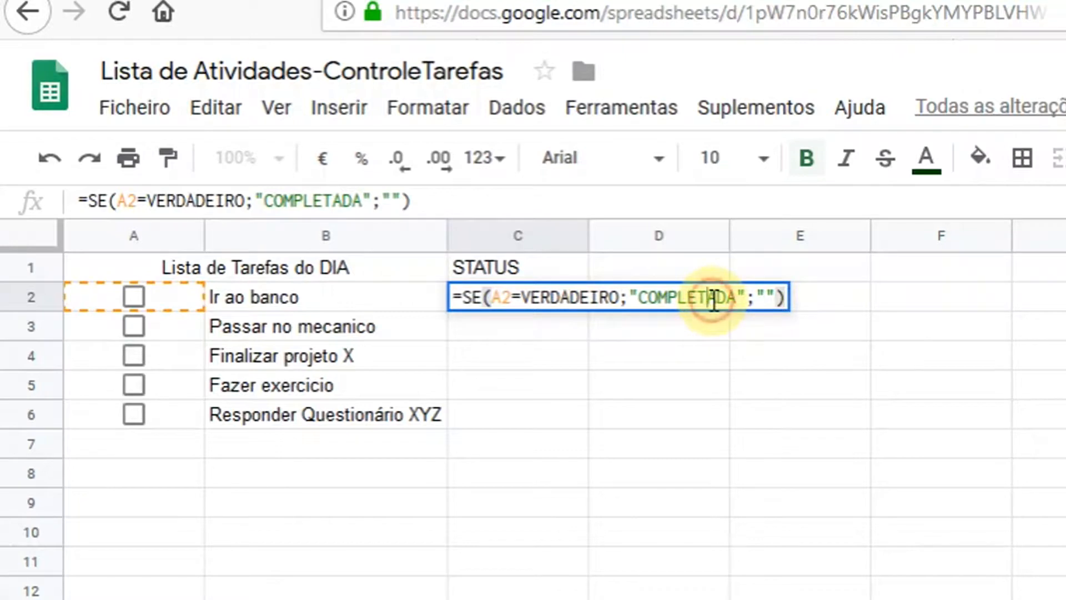
key("Return")
left_click(491, 299)
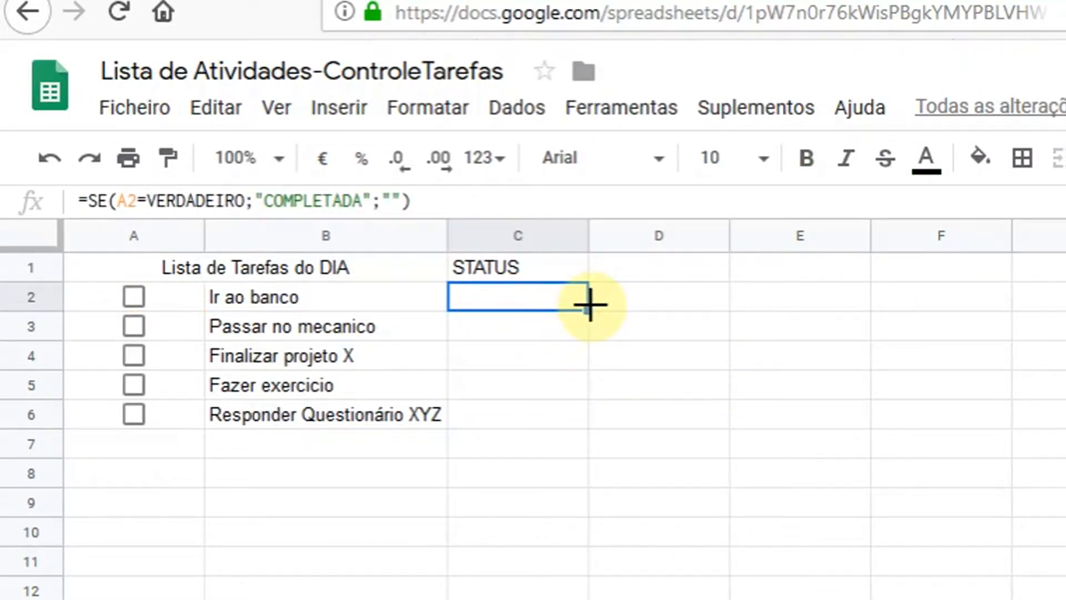
Copy the STATUS formula from C2 down through C6
left_click_drag(589, 305, 554, 405)
left_click(544, 388)
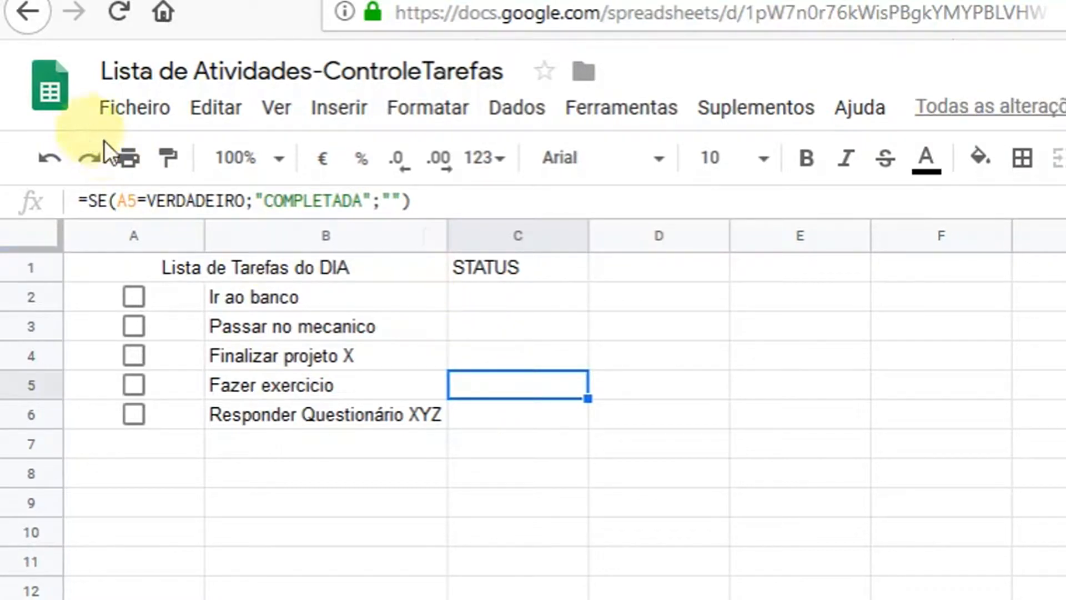
Narrow column A to little more than the width of its checkboxes
left_click_drag(208, 236, 118, 234)
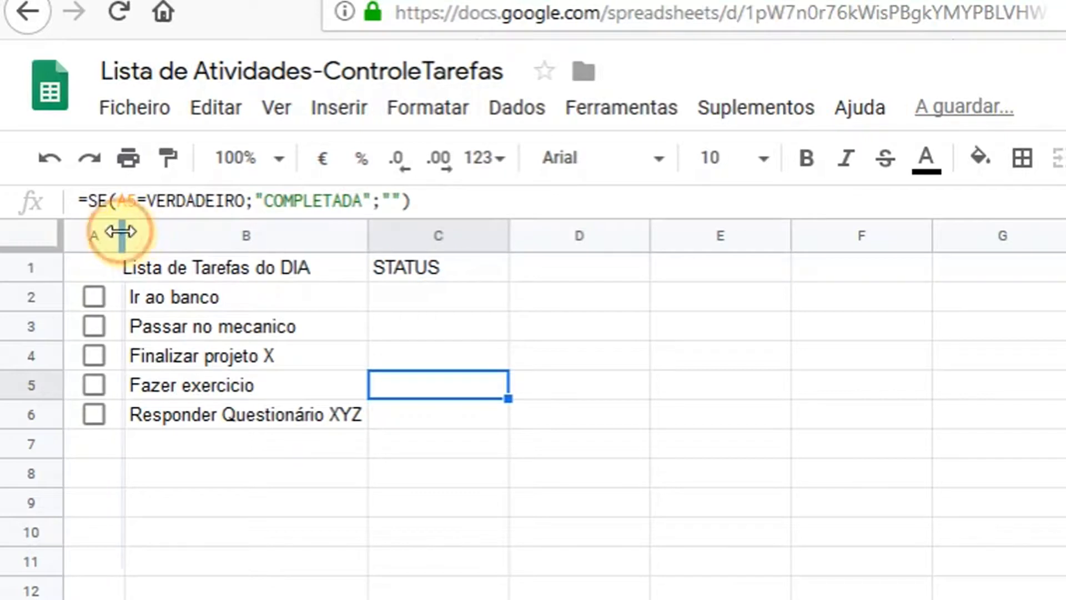
double_click(121, 231)
left_click_drag(261, 235, 129, 236)
left_click(112, 234)
left_click(119, 295)
left_click(173, 295)
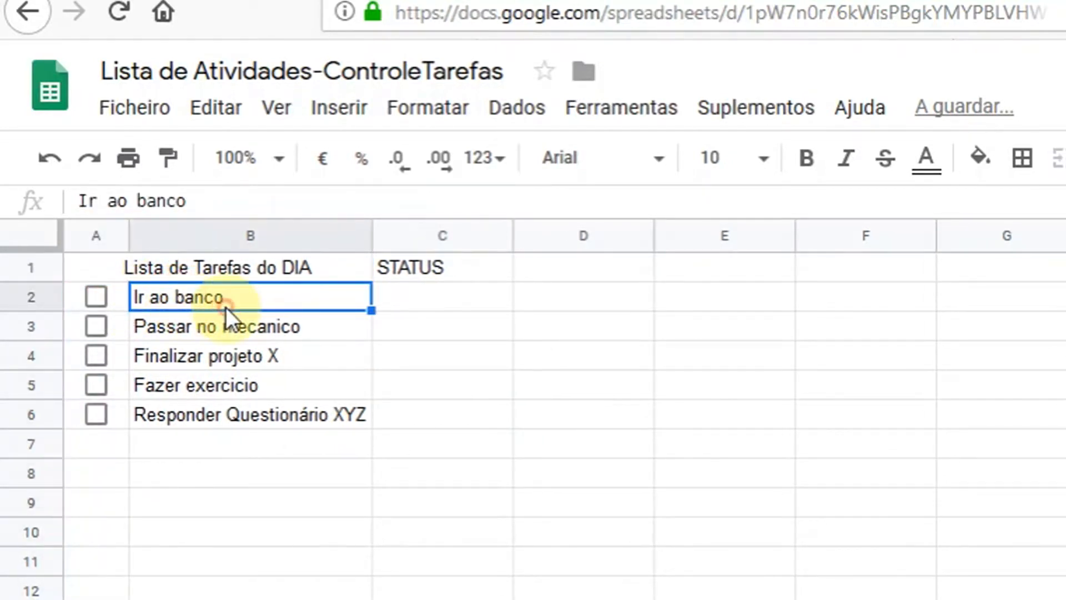
Change the font of the merged title "Lista de Tarefas do DIA" to Comic Sans MS
left_click(149, 271)
left_click(660, 160)
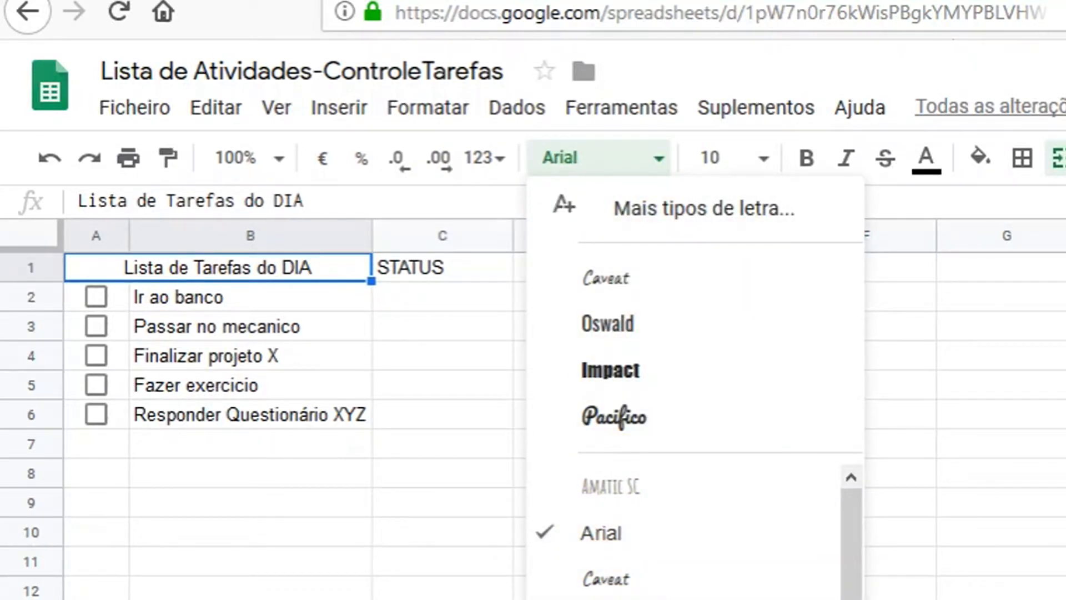
left_click(628, 599)
Format the STATUS header in C1 with the Amatic SC font at size 18
left_click(414, 274)
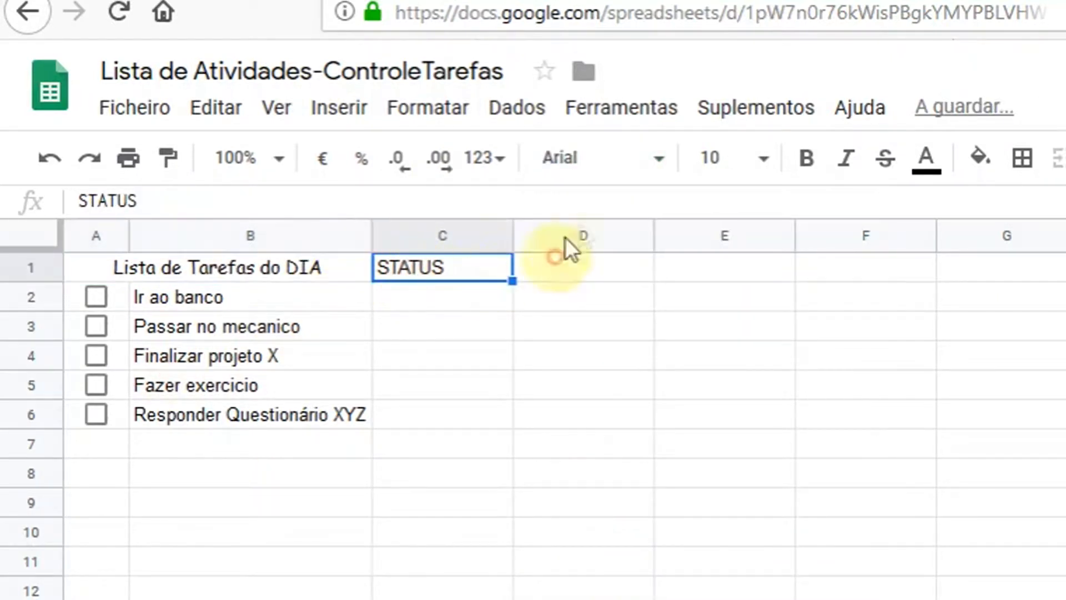
left_click(657, 161)
left_click(631, 525)
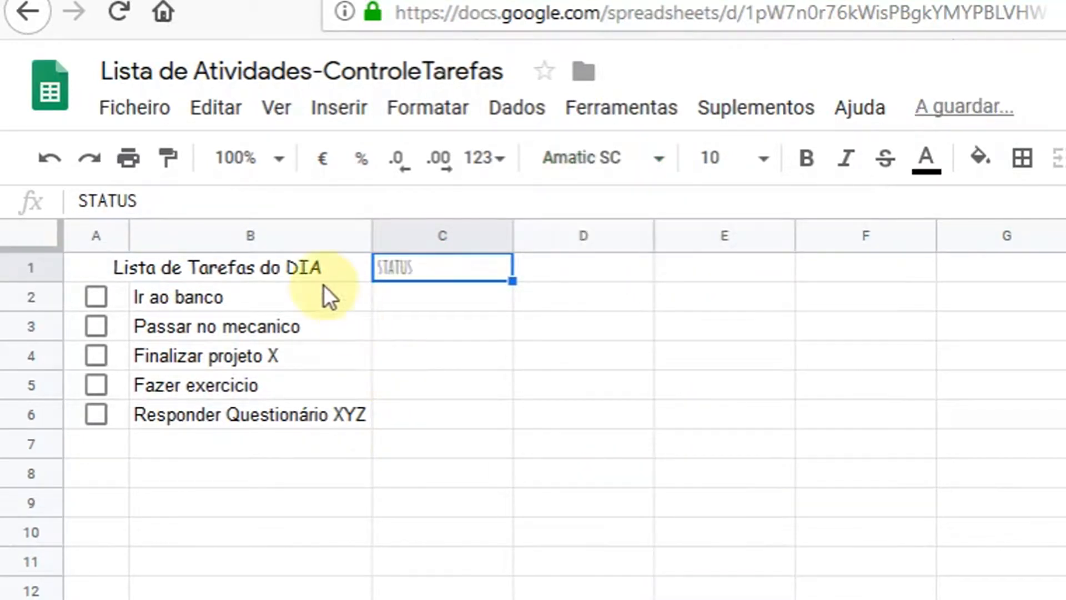
left_click(762, 163)
left_click(762, 166)
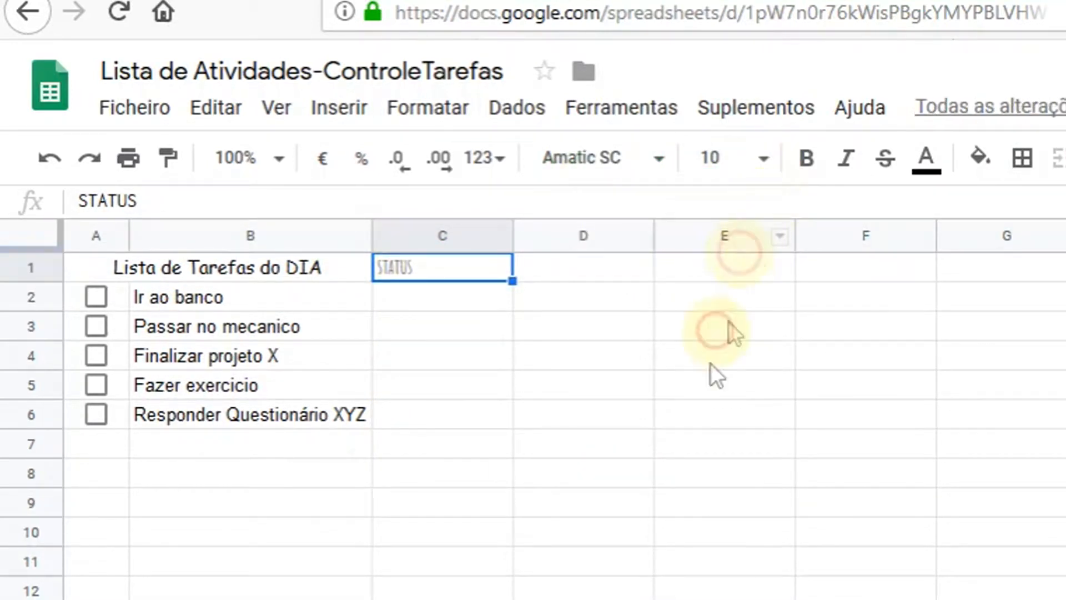
left_click(765, 164)
left_click(718, 565)
Try size 18 on the "Lista de Tarefas do DIA" title, and settle on font size 14
left_click(286, 270)
left_click(764, 160)
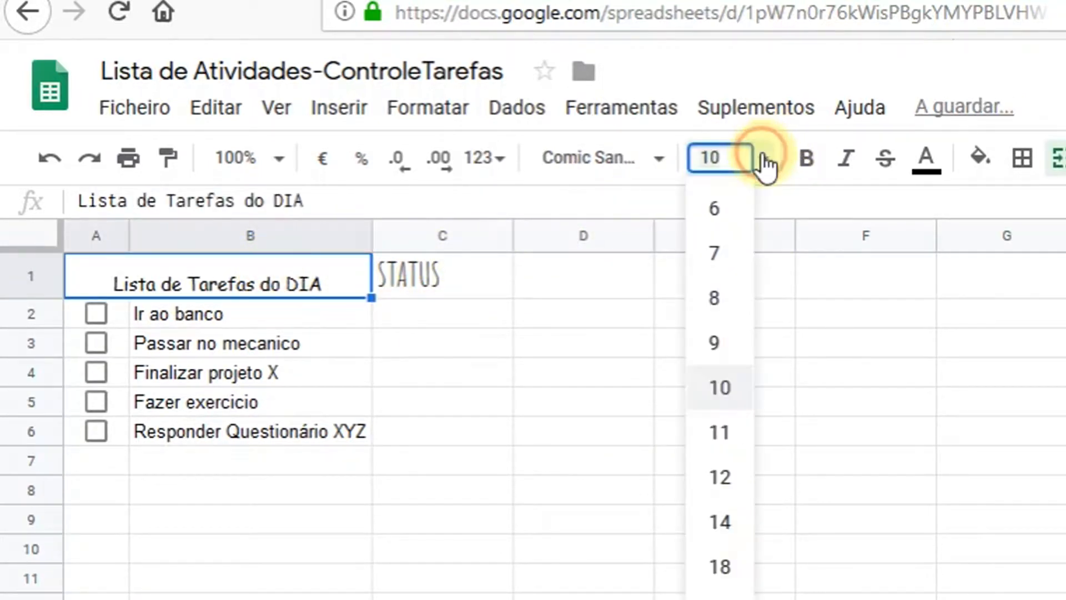
left_click(718, 565)
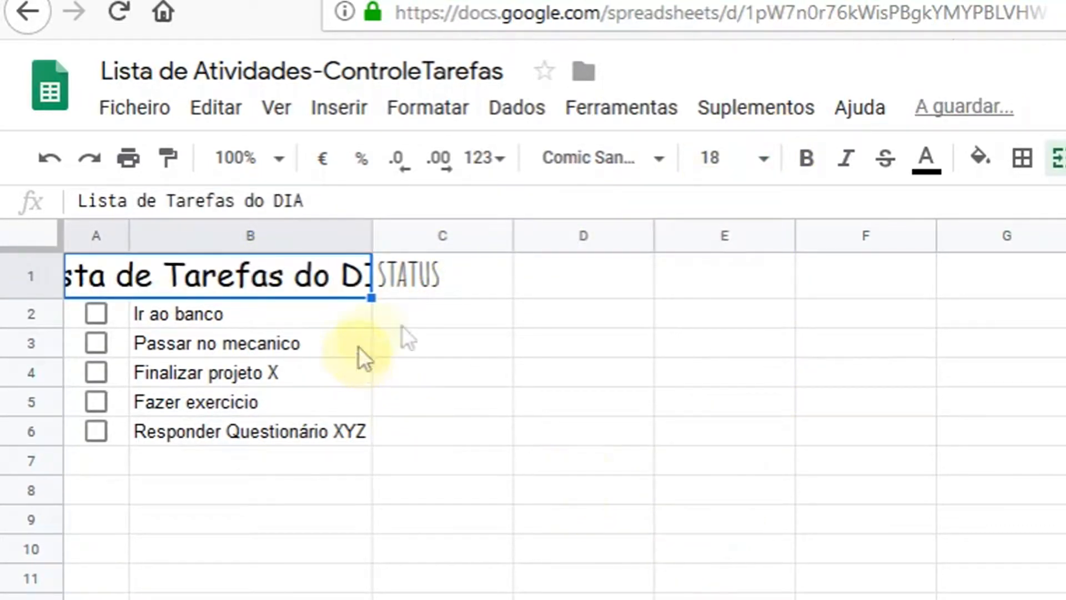
left_click(765, 161)
left_click(716, 525)
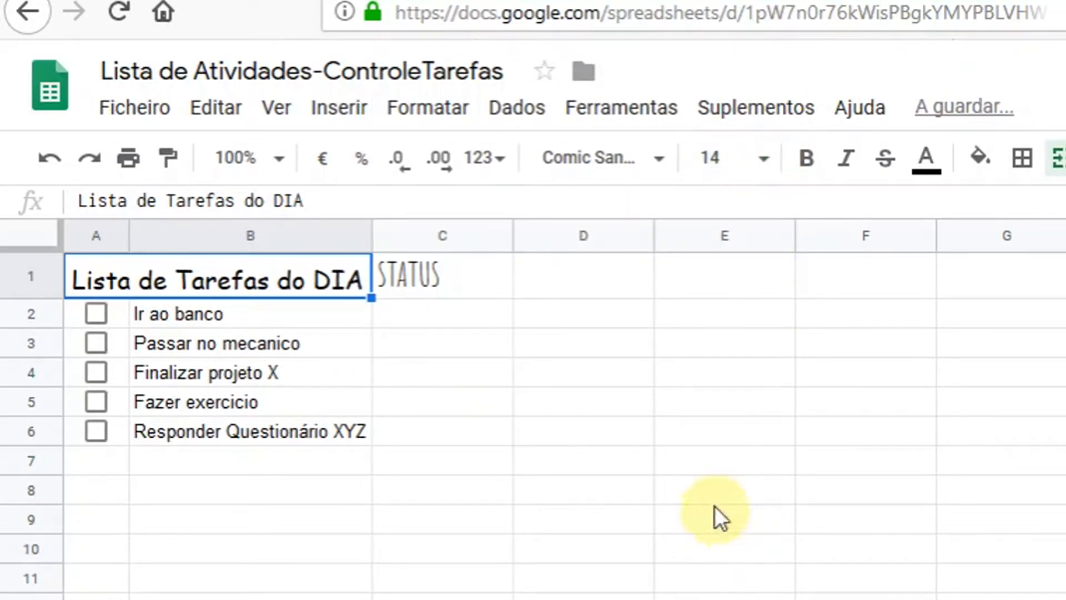
Centre the STATUS header horizontally in C1
left_click(438, 272)
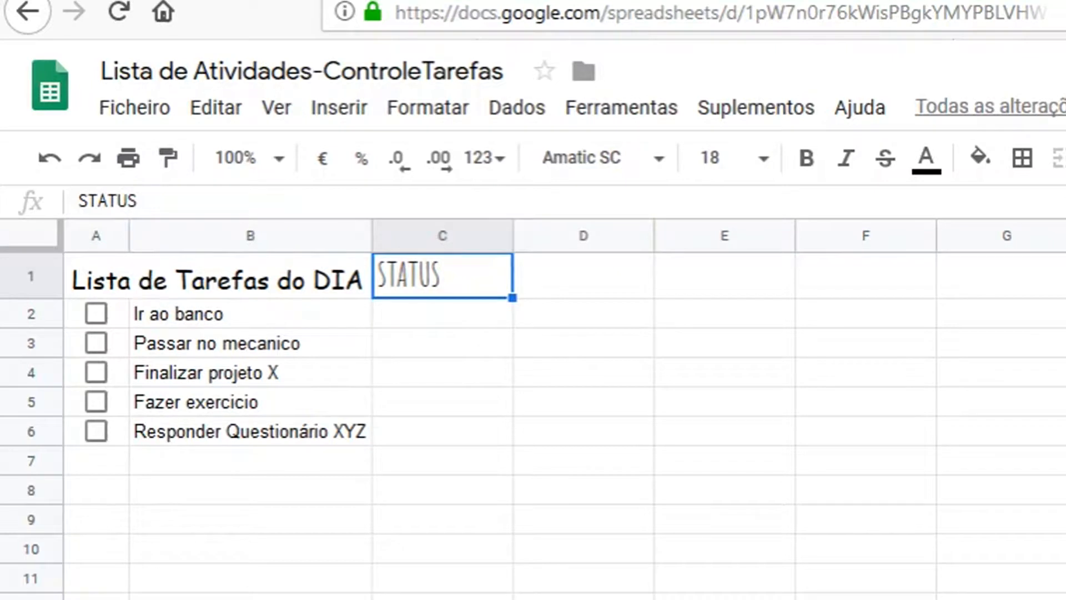
key("ctrl+shift+e")
left_click(482, 340)
left_click(272, 288)
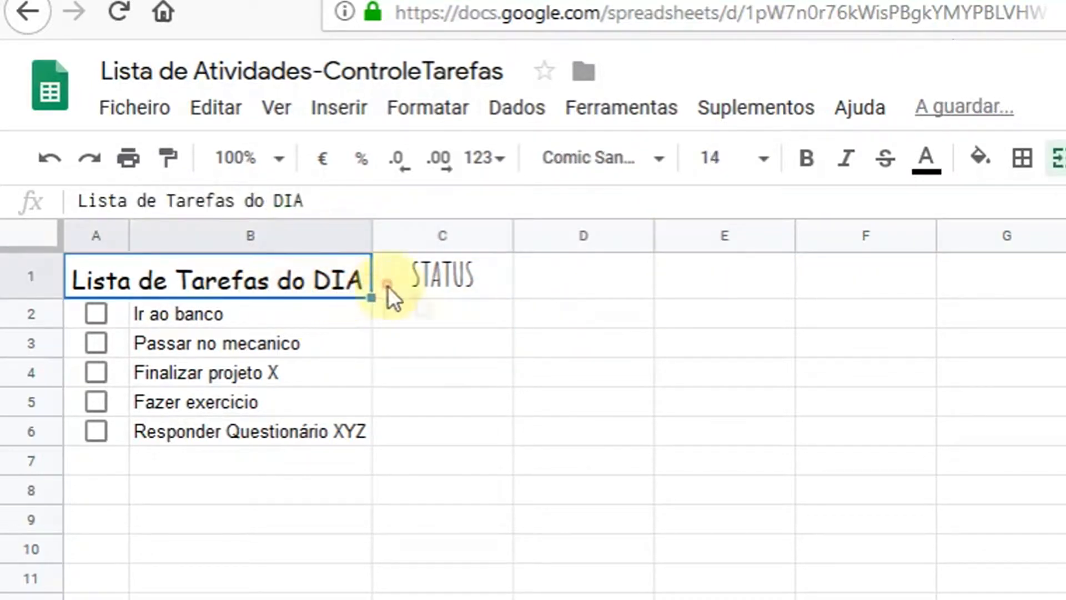
Examine the copied formulas in C2:C6 and which checkbox cell each one refers to
left_click(420, 310)
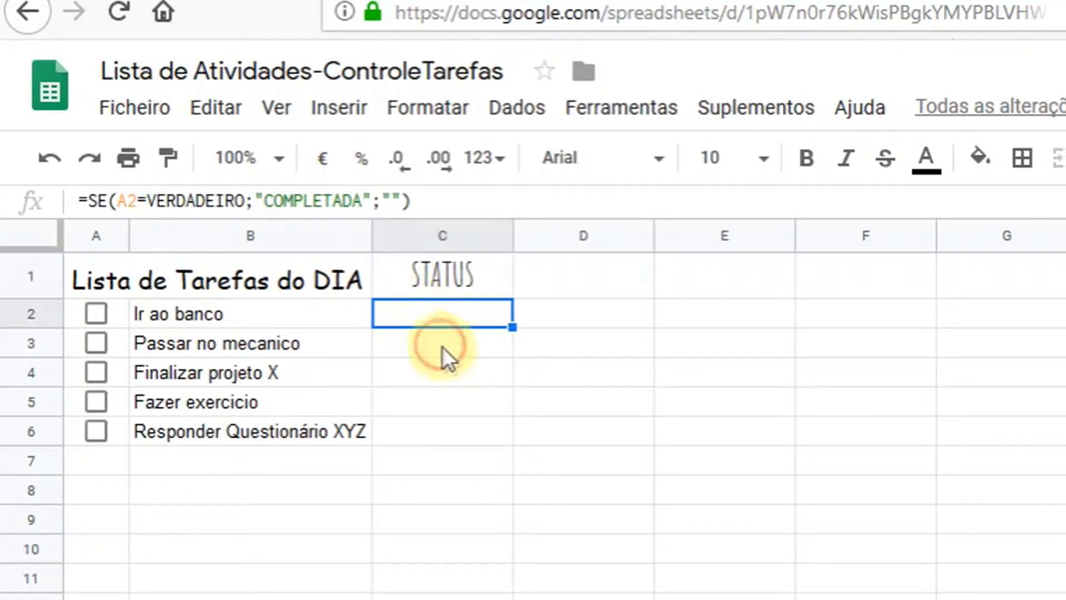
left_click(442, 347)
left_click(417, 314)
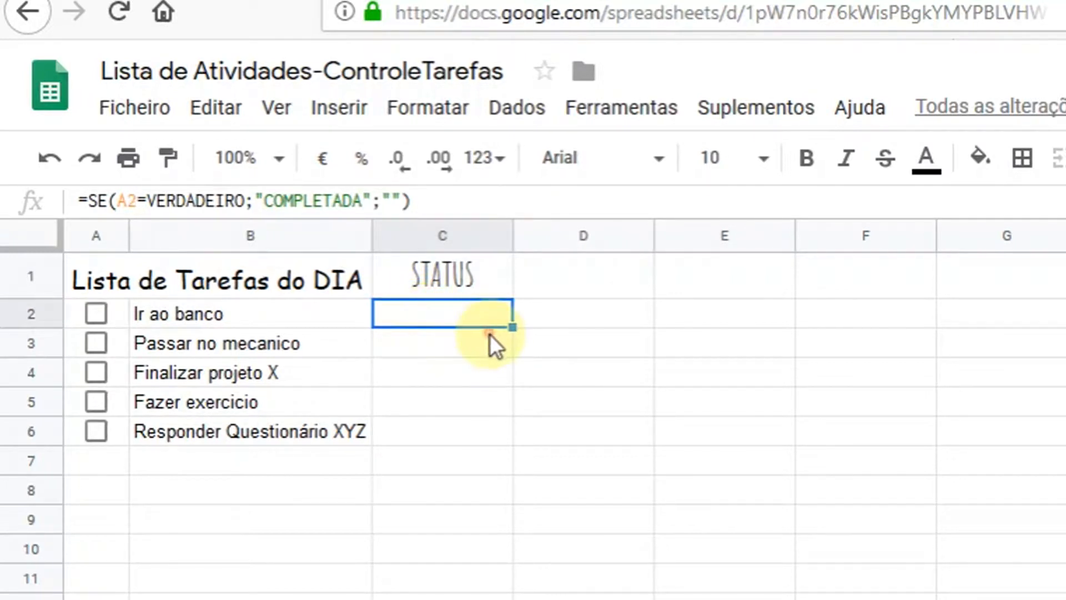
left_click(492, 337)
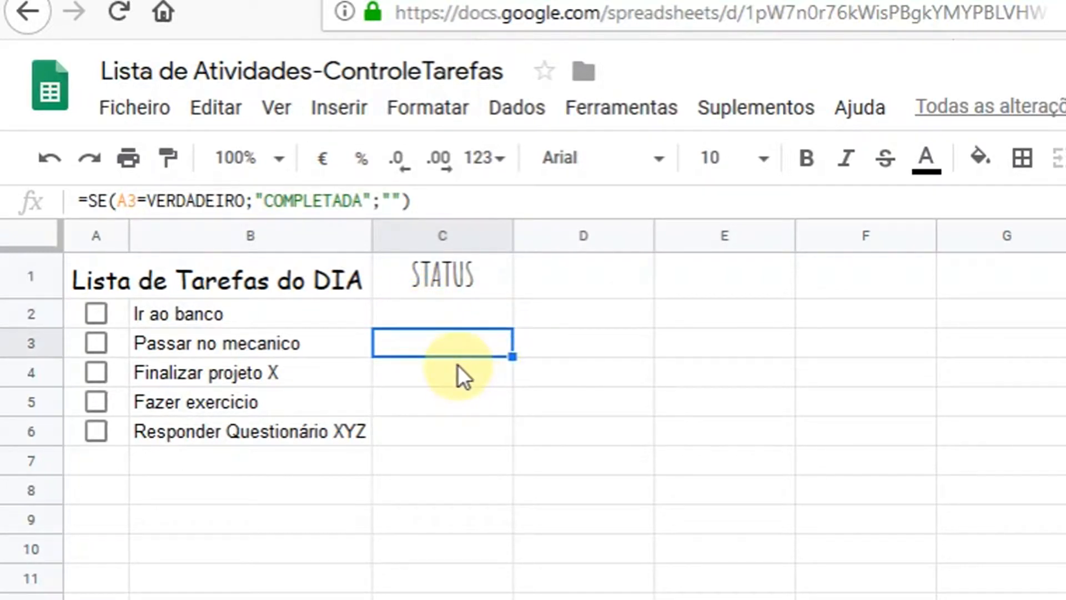
left_click(436, 322)
left_click(448, 343)
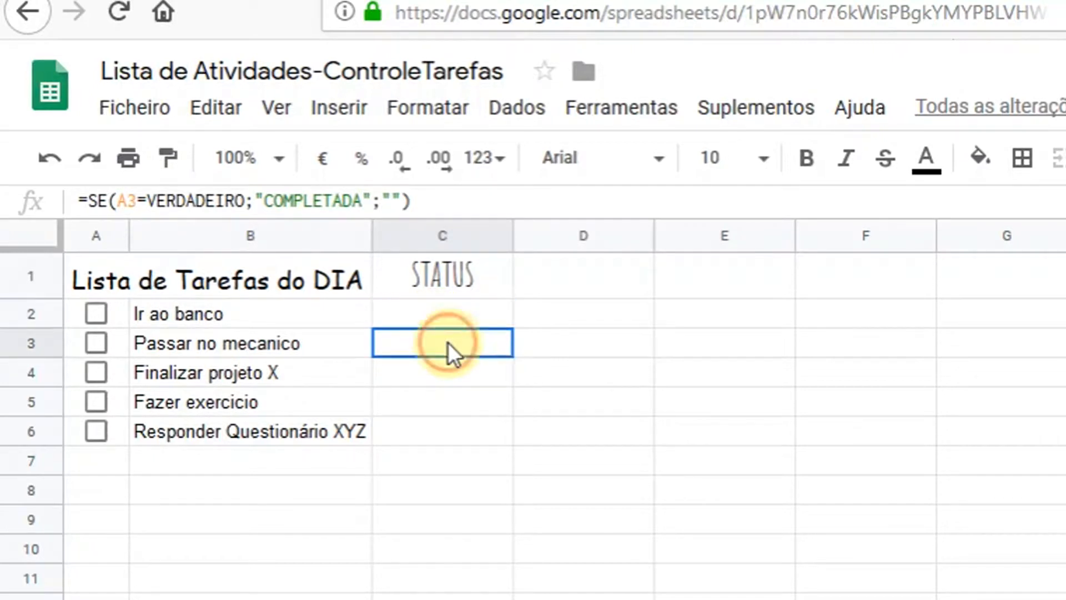
left_click(468, 375)
left_click(464, 436)
left_click(455, 400)
Format the status cells C2:C6 in Times New Roman, size 12, bold
left_click_drag(461, 321, 463, 444)
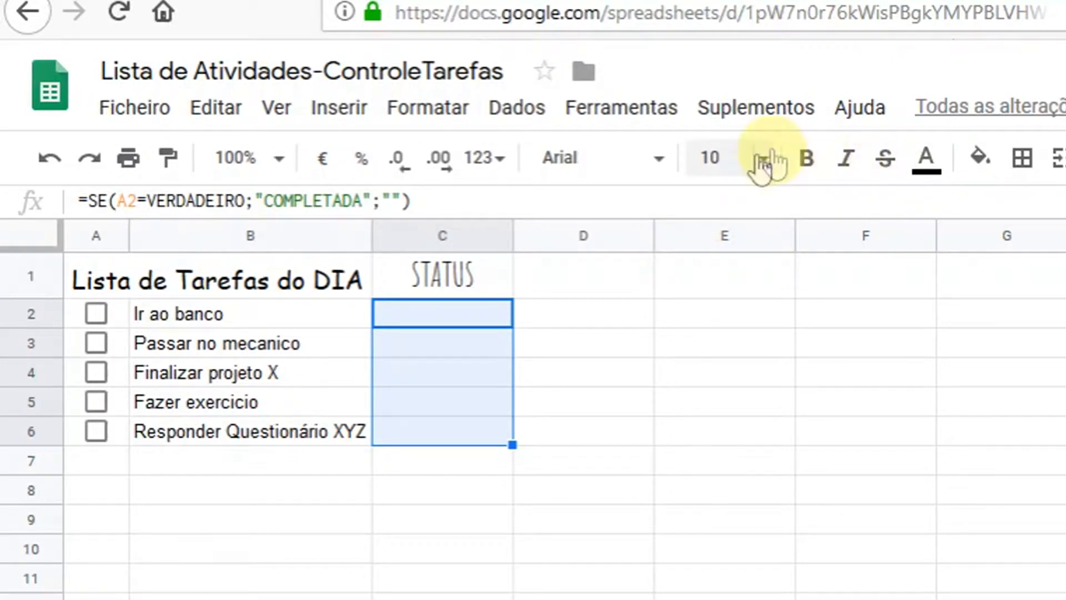
left_click(640, 177)
scroll(642, 593, "down", 3)
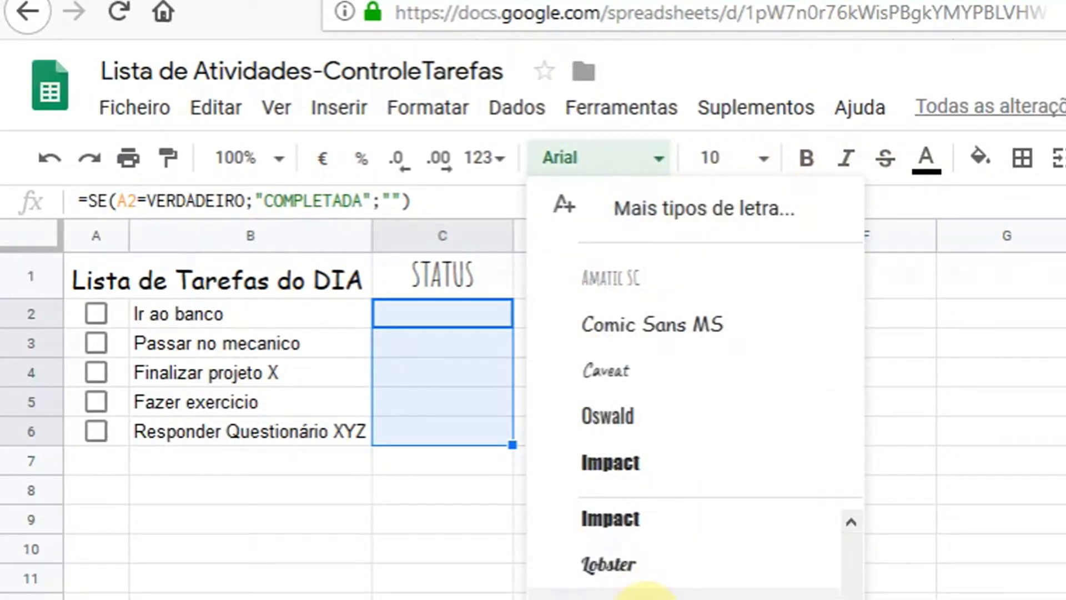
scroll(643, 583, "down", 3)
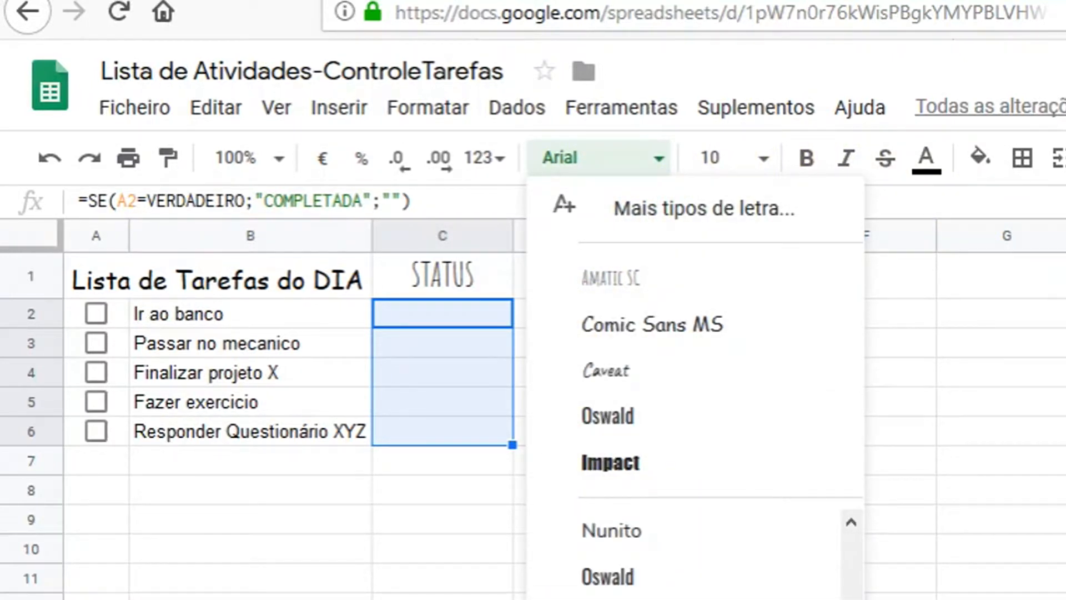
left_click(638, 514)
left_click(767, 160)
left_click(766, 161)
left_click(765, 161)
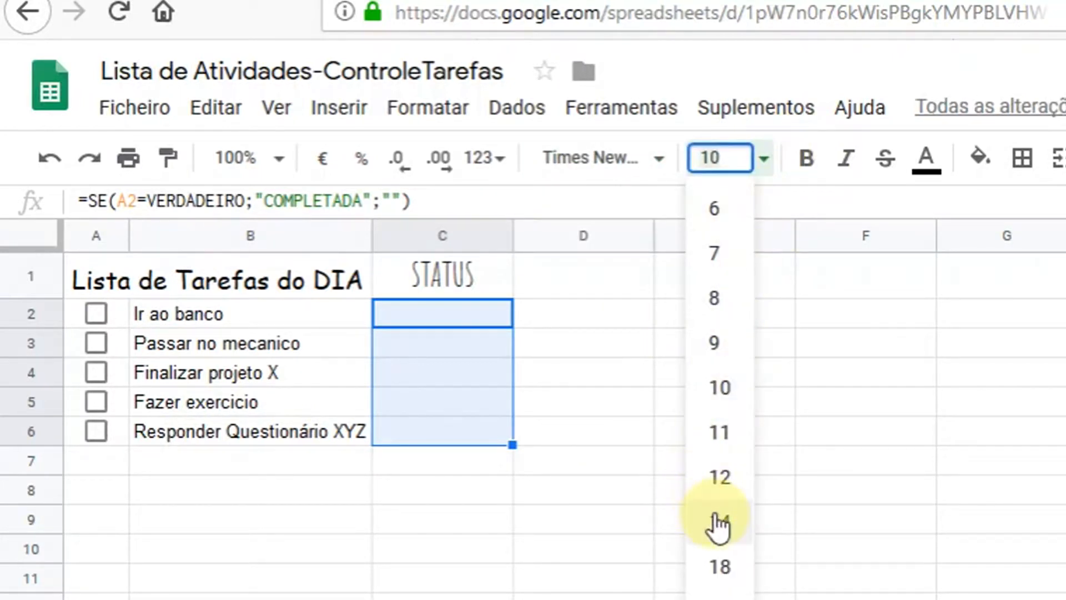
left_click(721, 486)
left_click(805, 170)
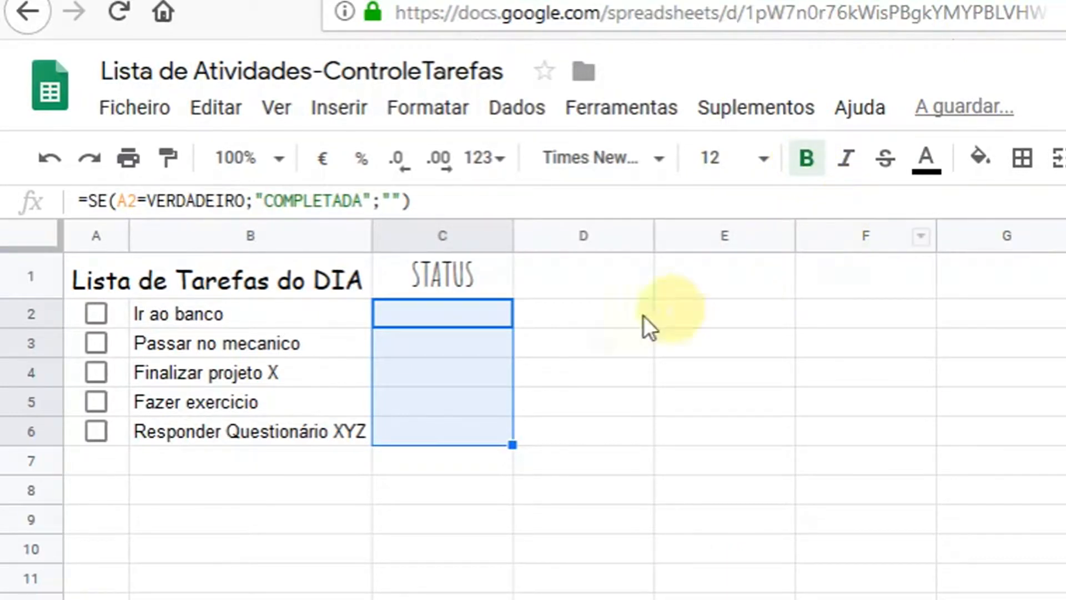
Set the text colour of the status cells C2:C6 to dark green
left_click(424, 335)
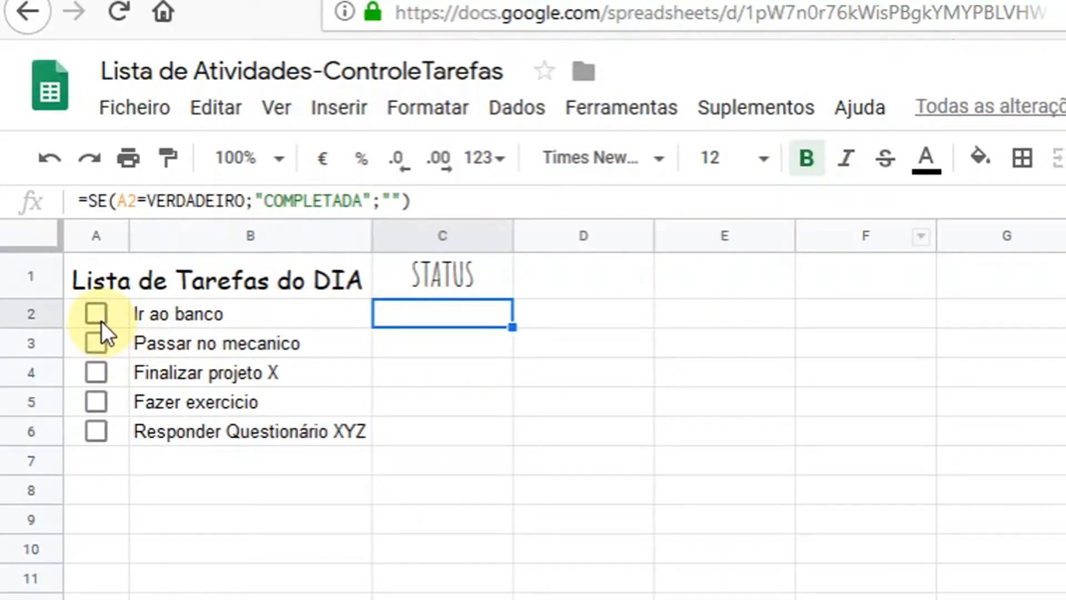
left_click_drag(470, 325, 448, 442)
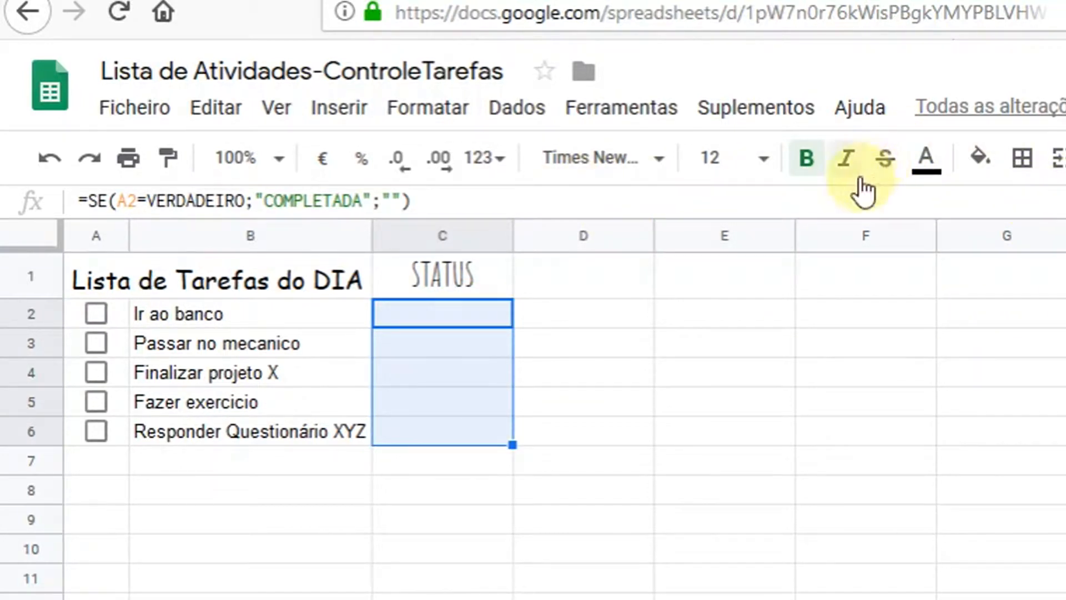
left_click(938, 164)
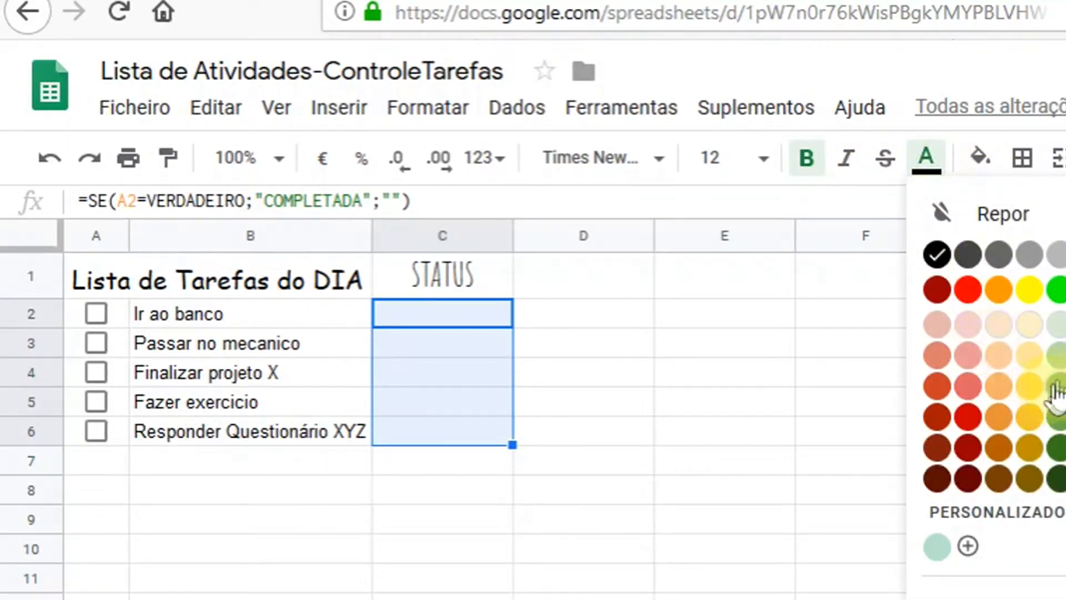
left_click(1055, 448)
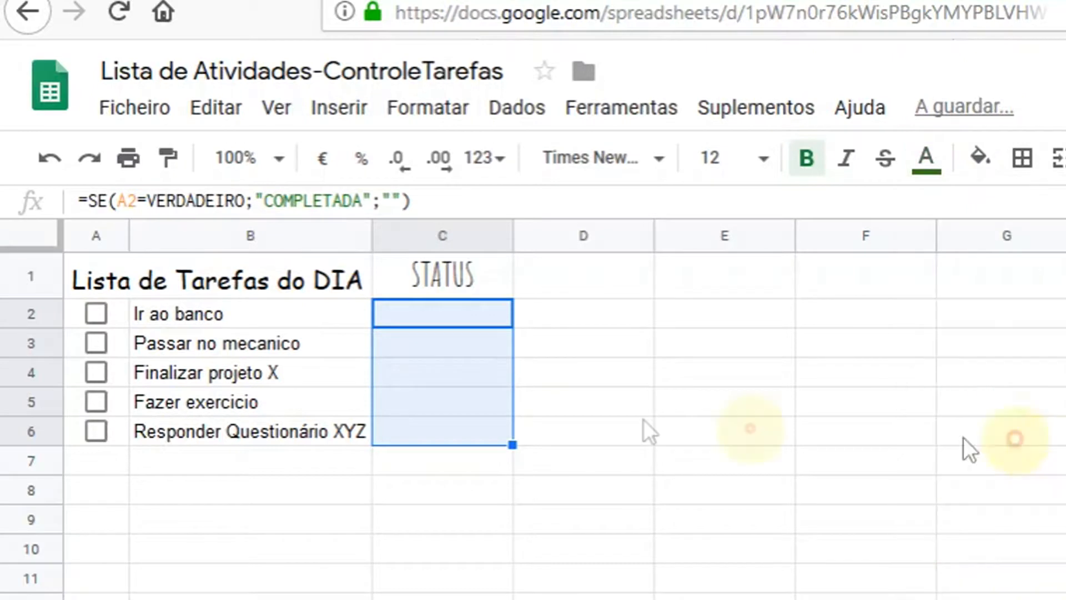
left_click(385, 356)
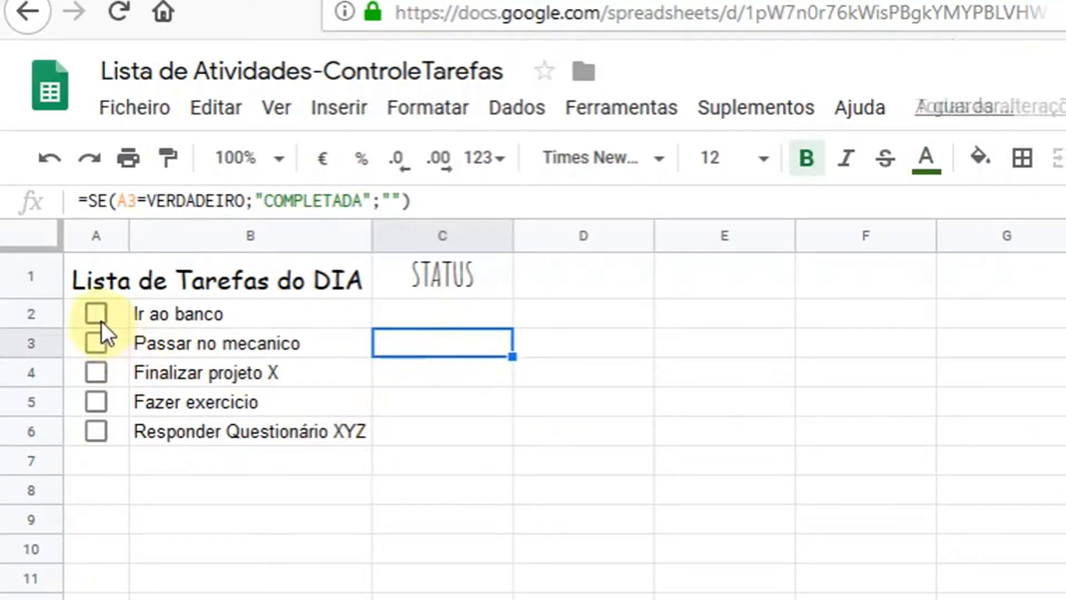
Widen column C to fit the COMPLETADA text, ticking the A2 checkbox to display it and unticking it again
left_click(147, 325)
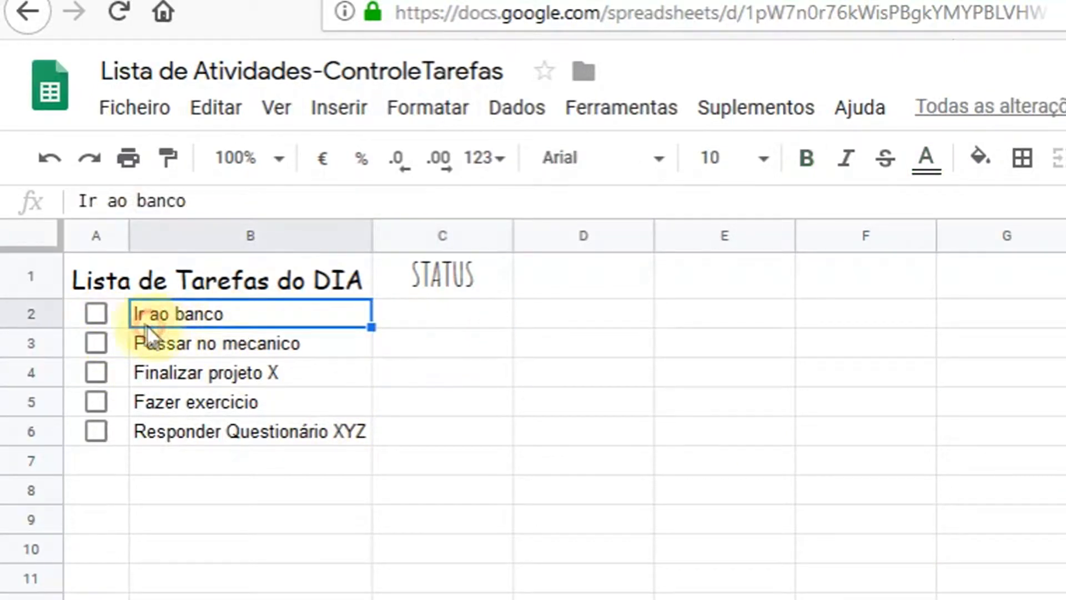
left_click(94, 313)
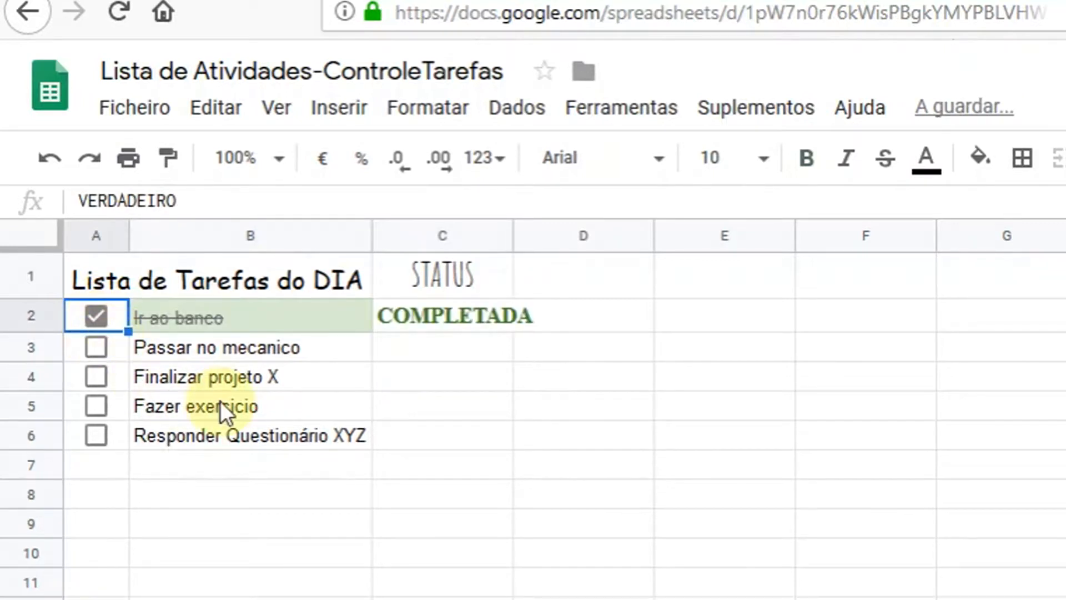
left_click_drag(513, 238, 540, 238)
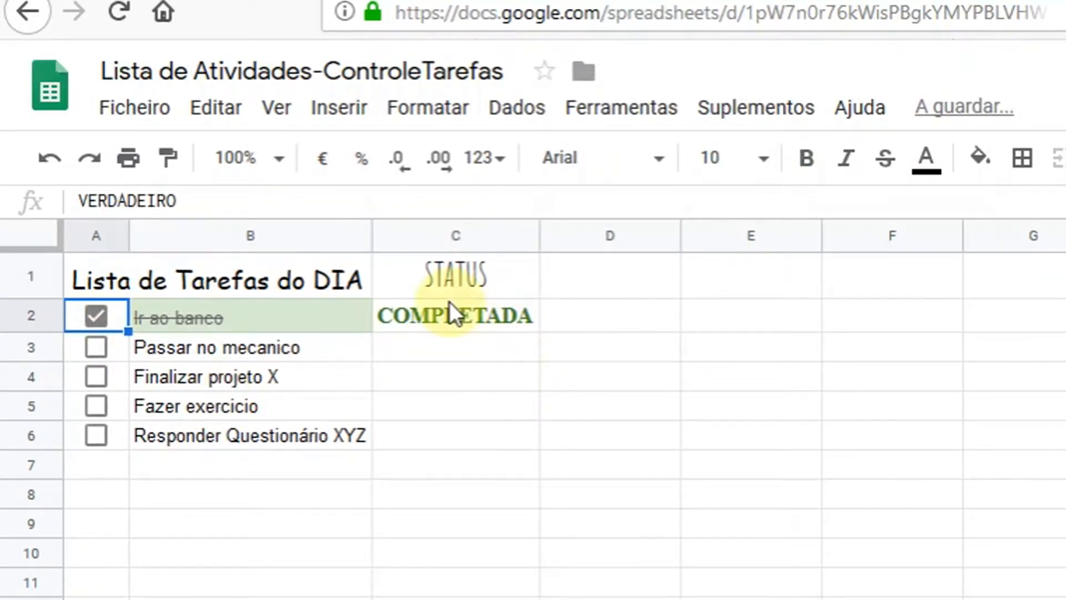
left_click(90, 324)
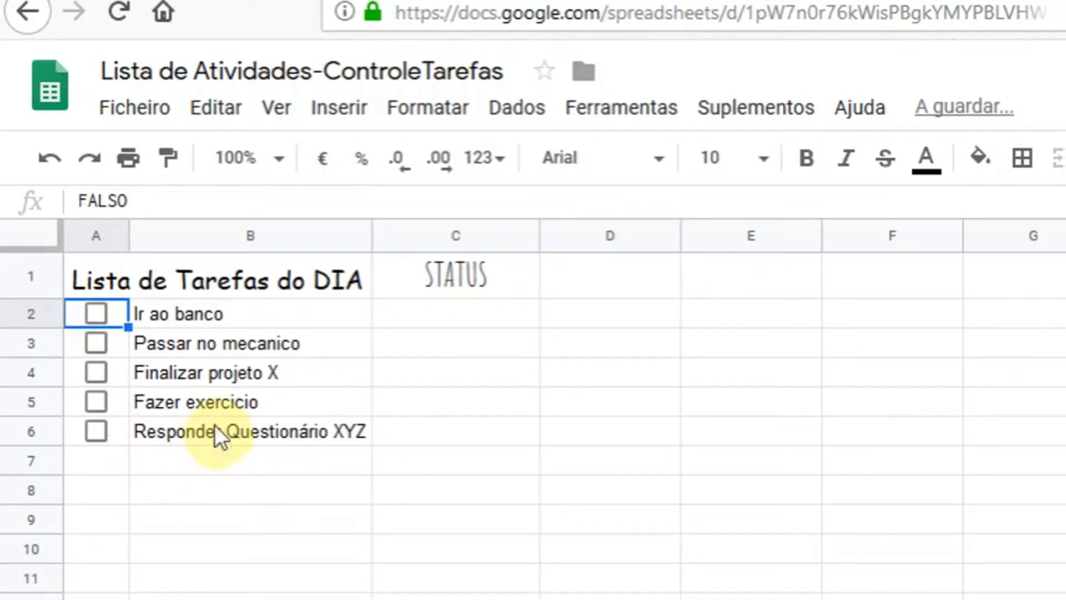
left_click(263, 311)
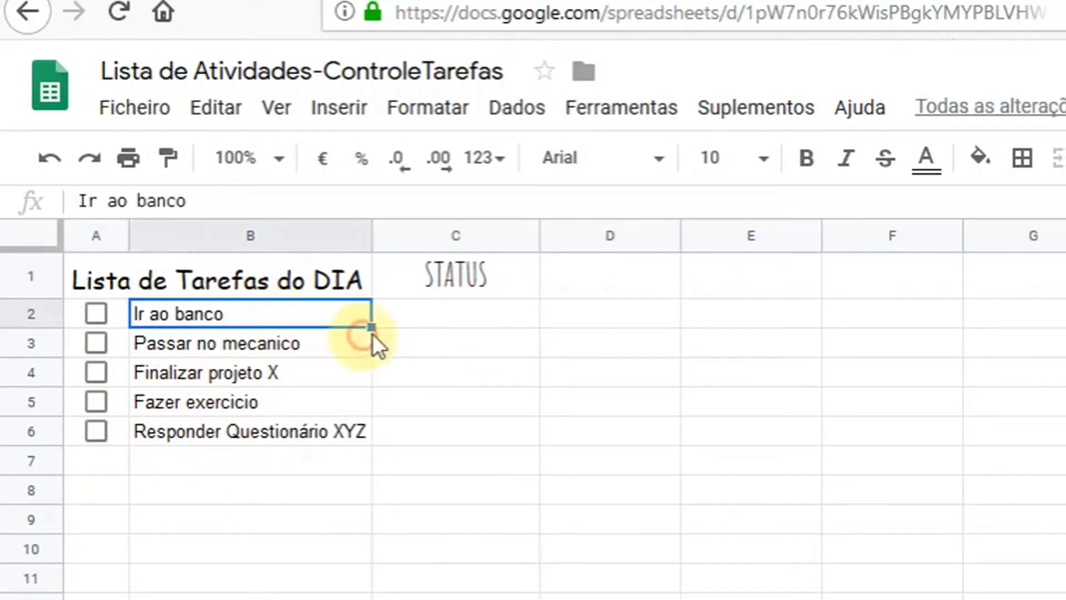
left_click(413, 321)
Tick and untick the checkboxes in A3 and A4 in turn to test the strikethrough and STATUS text
left_click(104, 348)
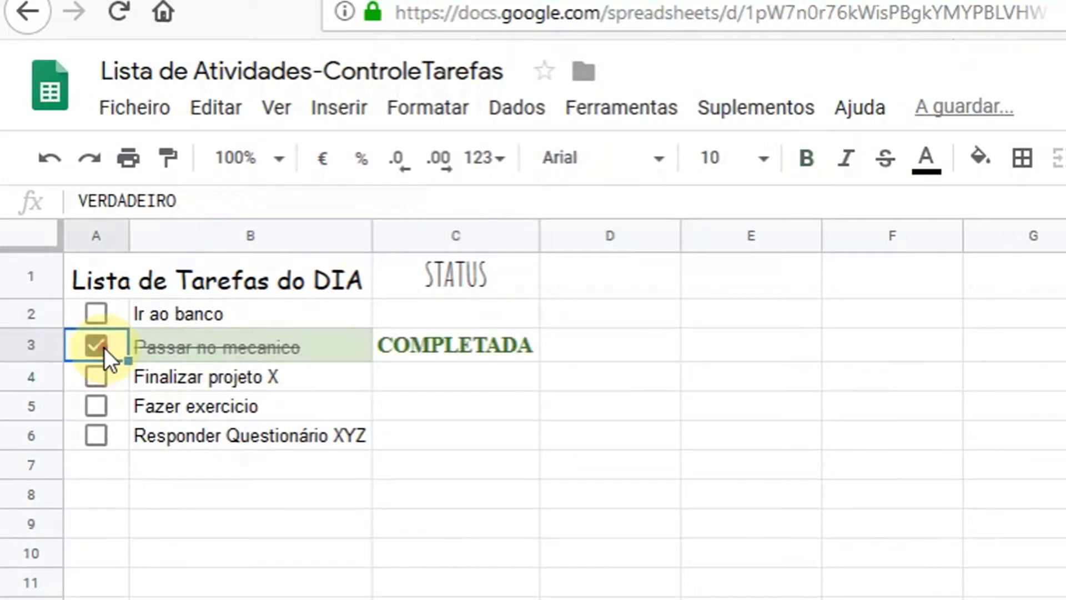
left_click(104, 348)
left_click(98, 345)
left_click(97, 342)
left_click(96, 375)
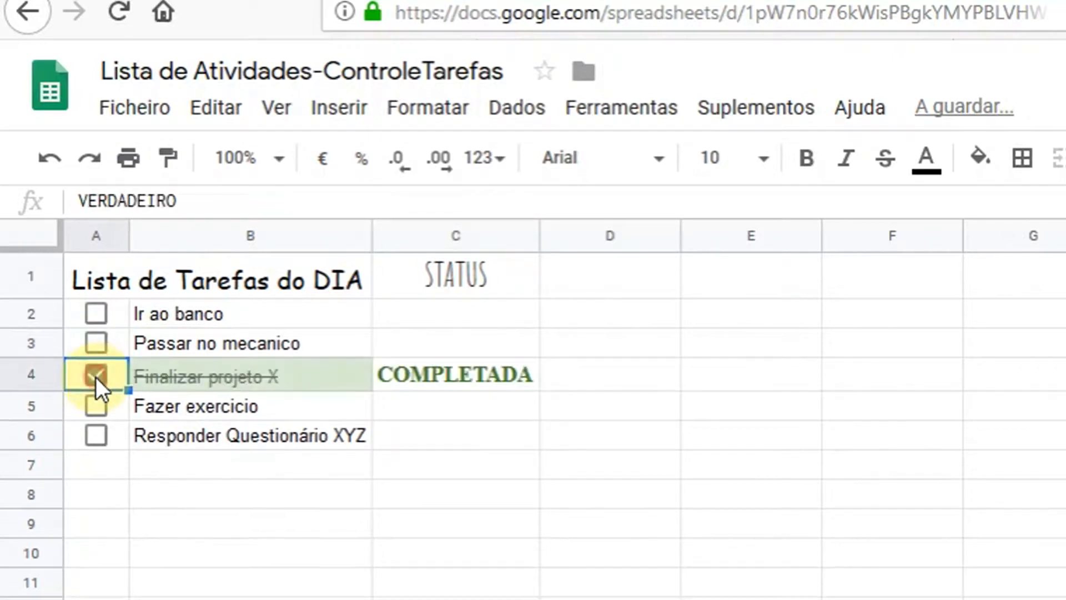
left_click(99, 379)
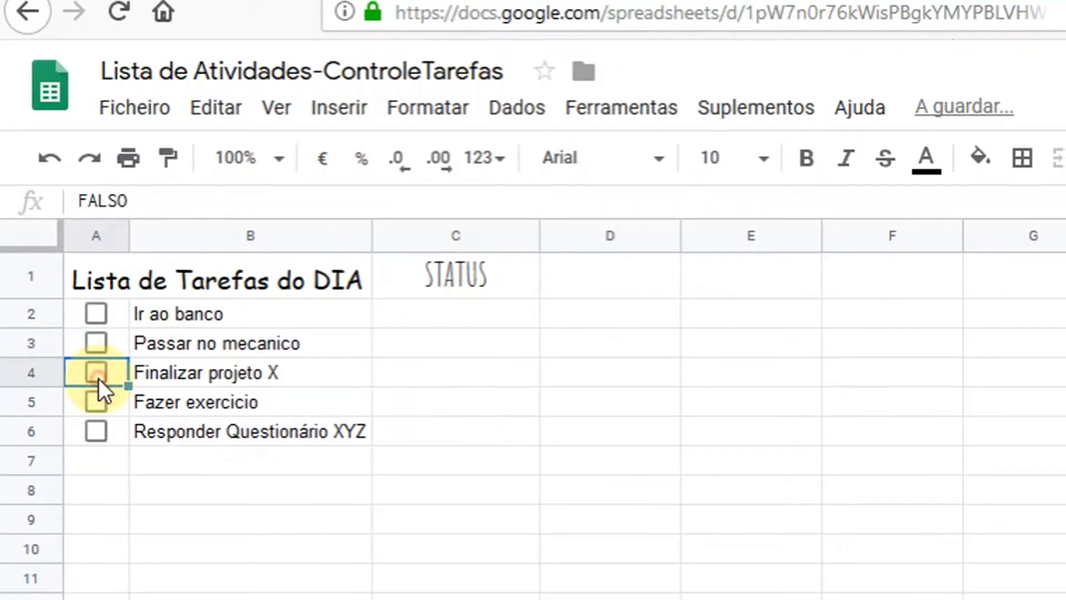
left_click(573, 286)
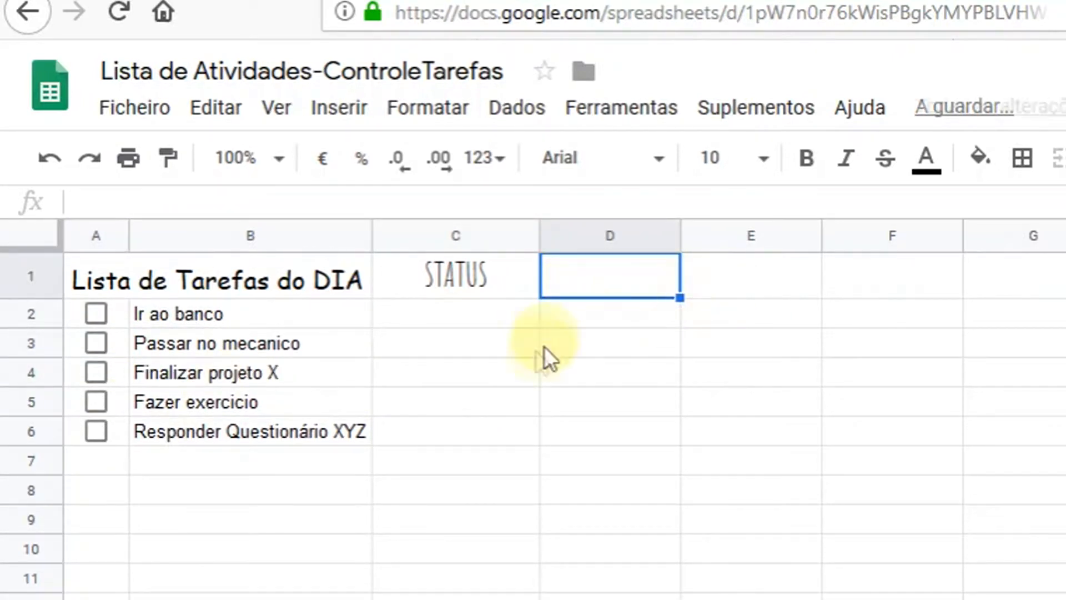
Tick and untick the checkboxes in A4, A5 and A6 to test their strikethrough and STATUS text
left_click(394, 344)
left_click(97, 403)
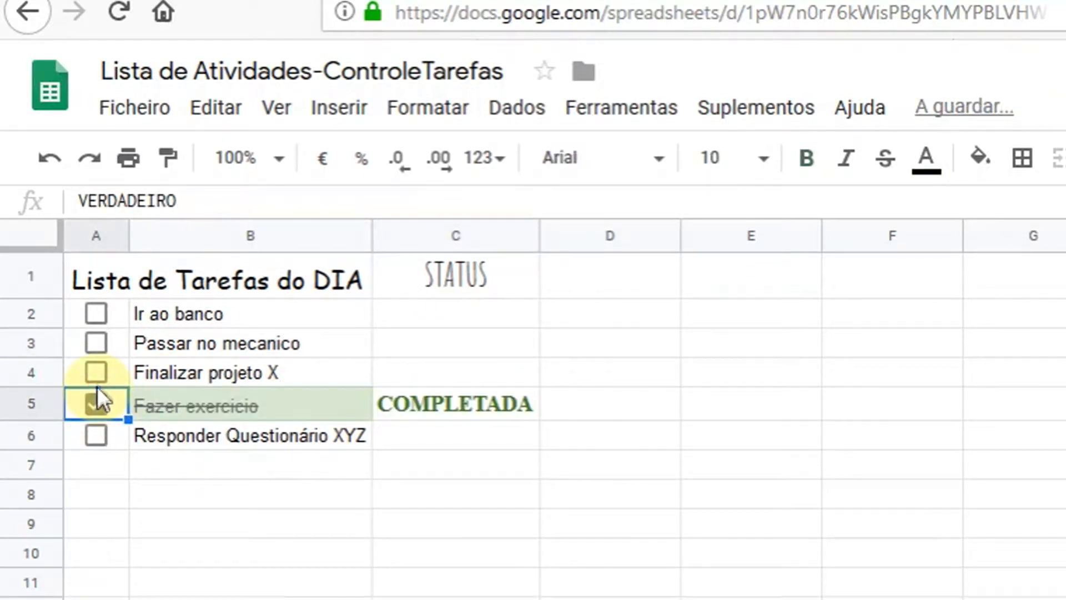
left_click(98, 403)
left_click(96, 373)
left_click(95, 425)
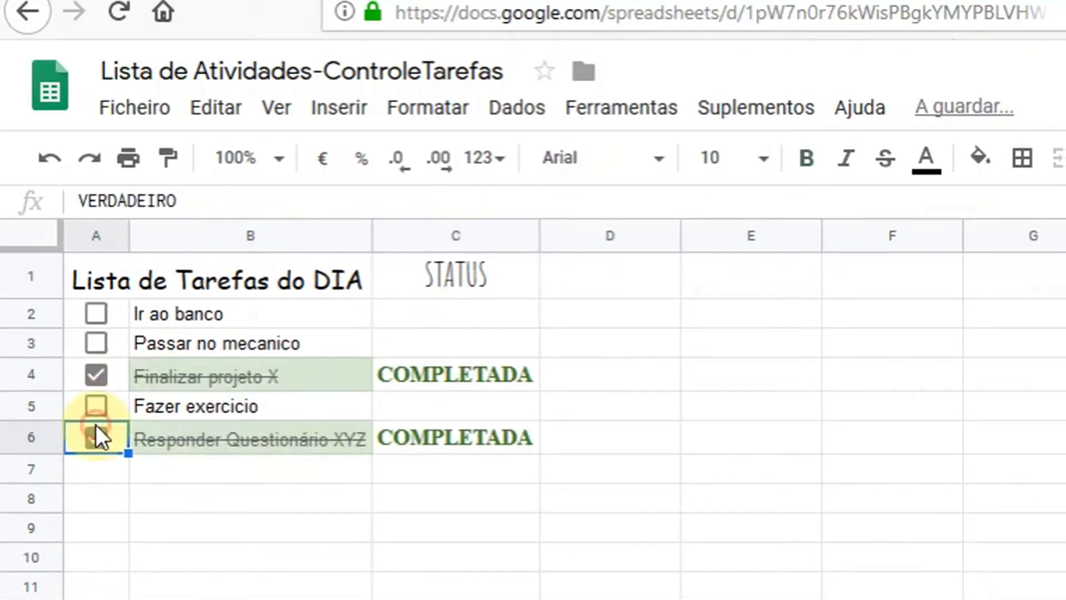
left_click(99, 412)
left_click(102, 431)
left_click(102, 388)
left_click(99, 402)
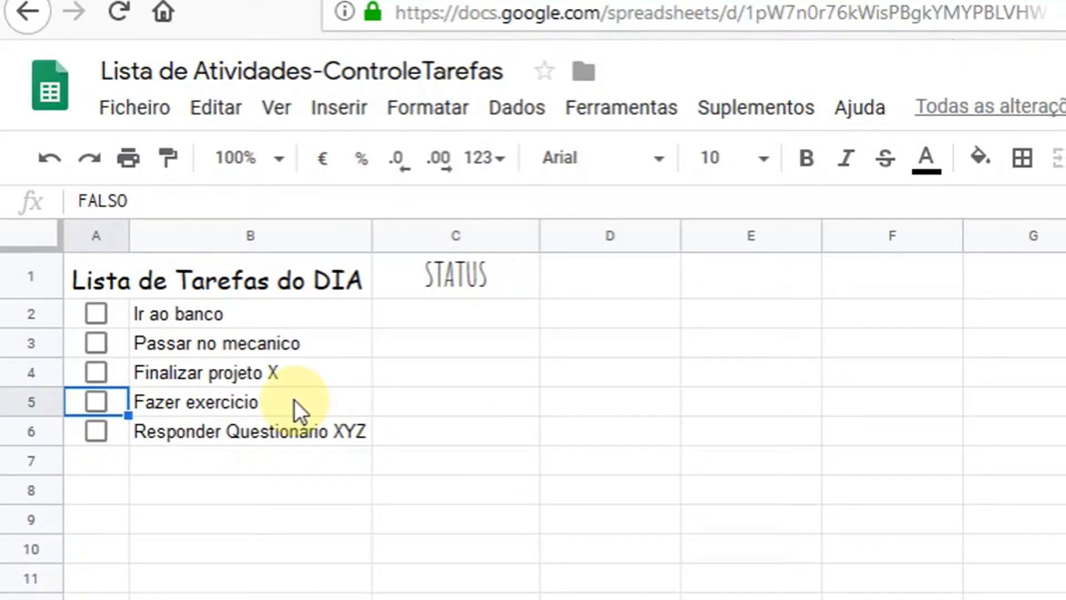
Enter the heading COMPLETADA in E1, ticking and unticking the A2 checkbox to compare it with the status text
left_click(791, 278)
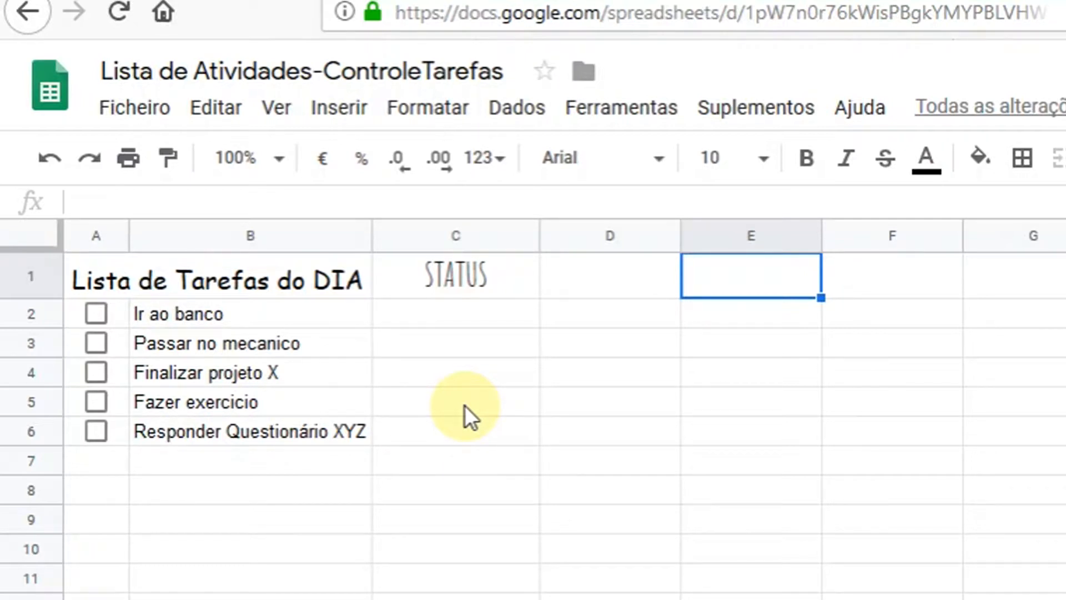
type("COMP")
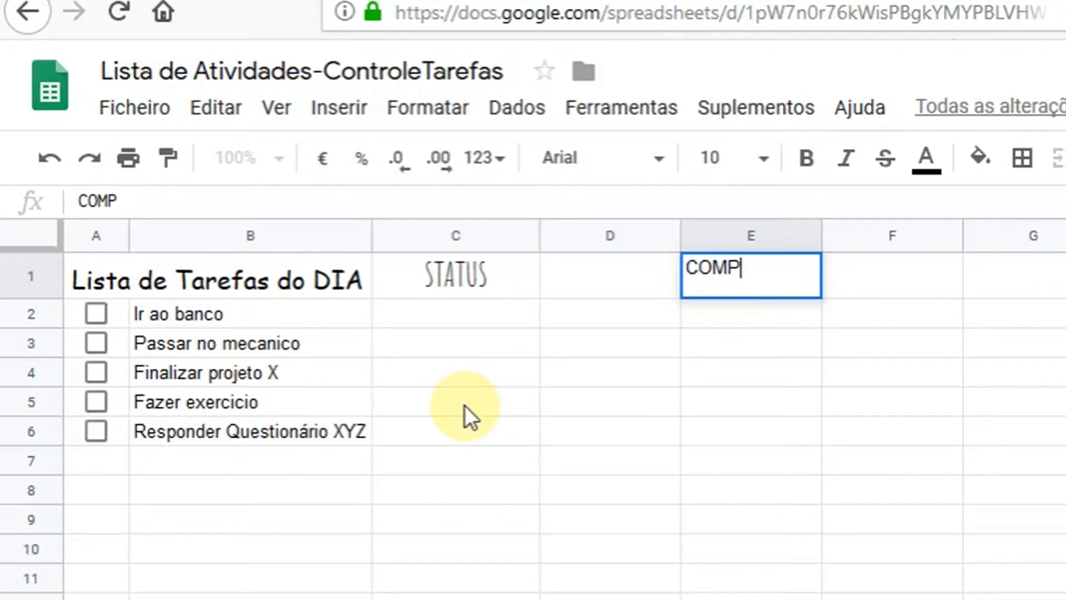
type("LETADAS")
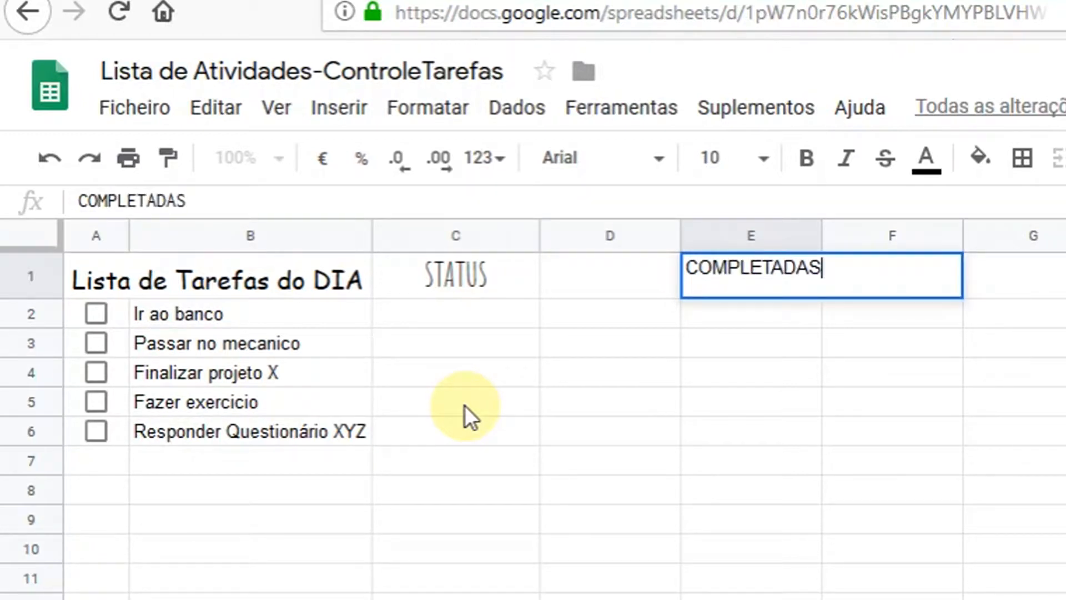
key("BackSpace")
key("Tab")
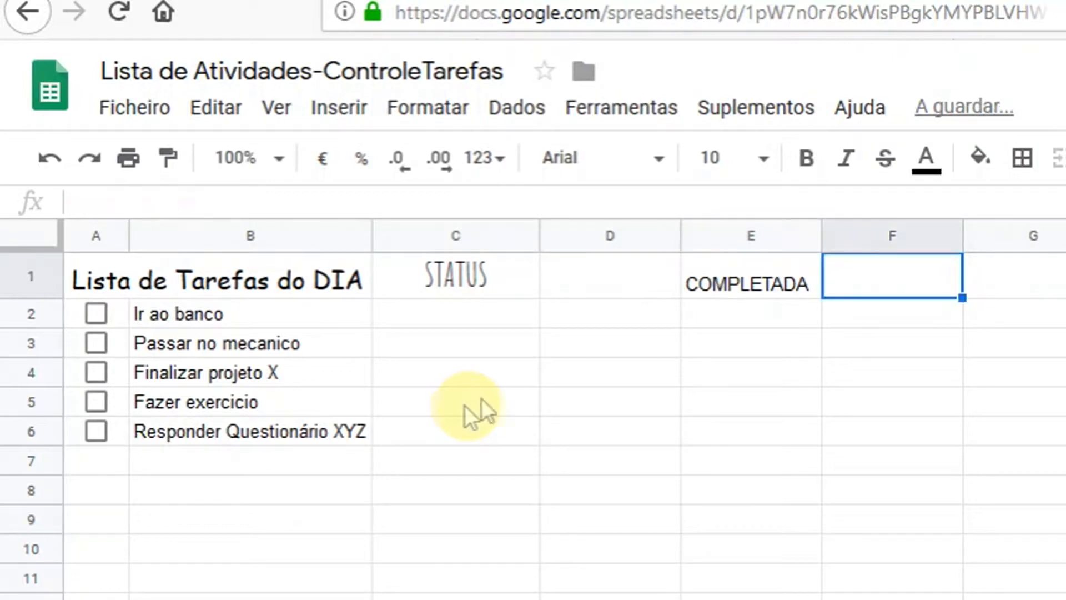
left_click(96, 314)
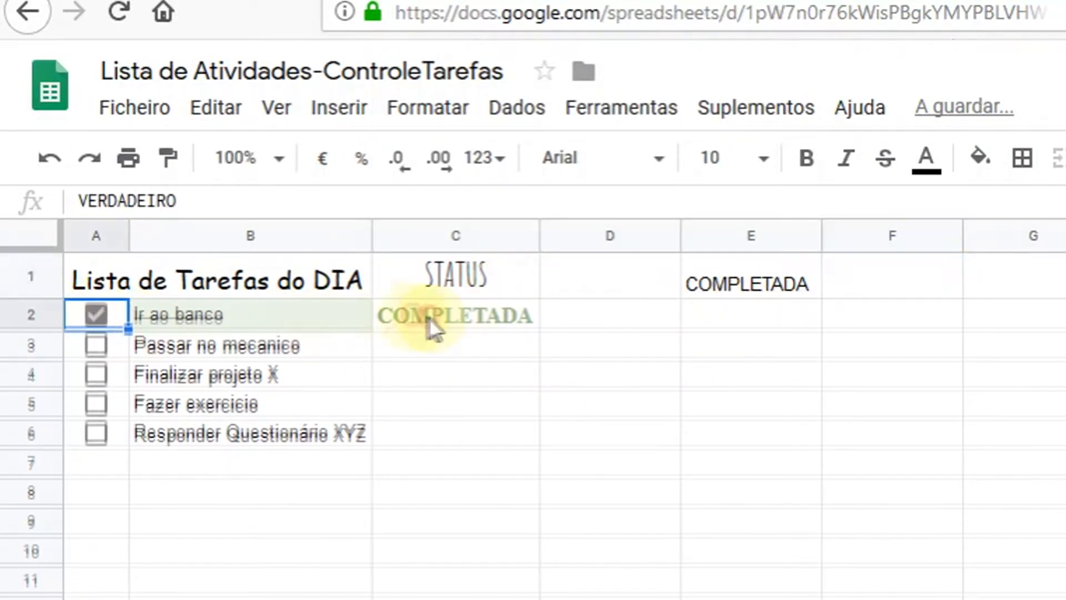
left_click(102, 310)
Enter the heading PENDENTE in F1 and narrow column F to fit it
left_click(922, 273)
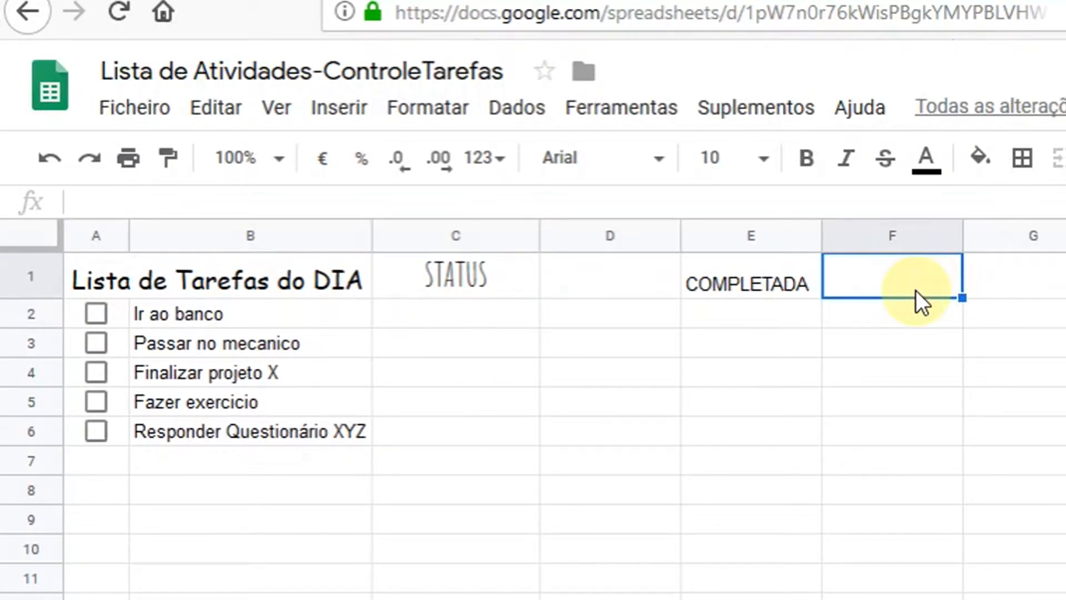
type("PENDE")
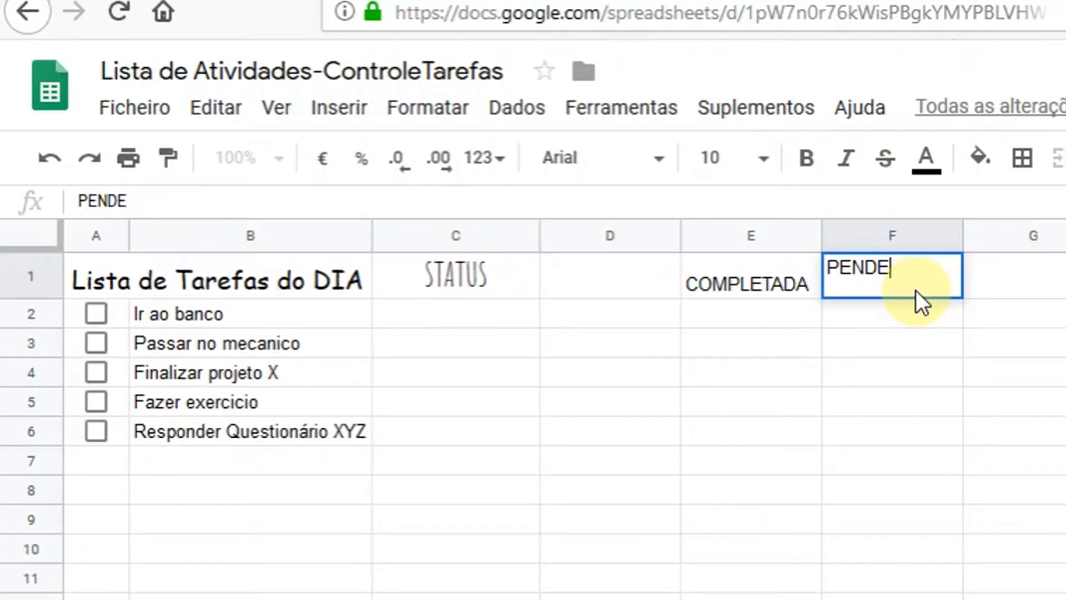
type("NTE")
key("Tab")
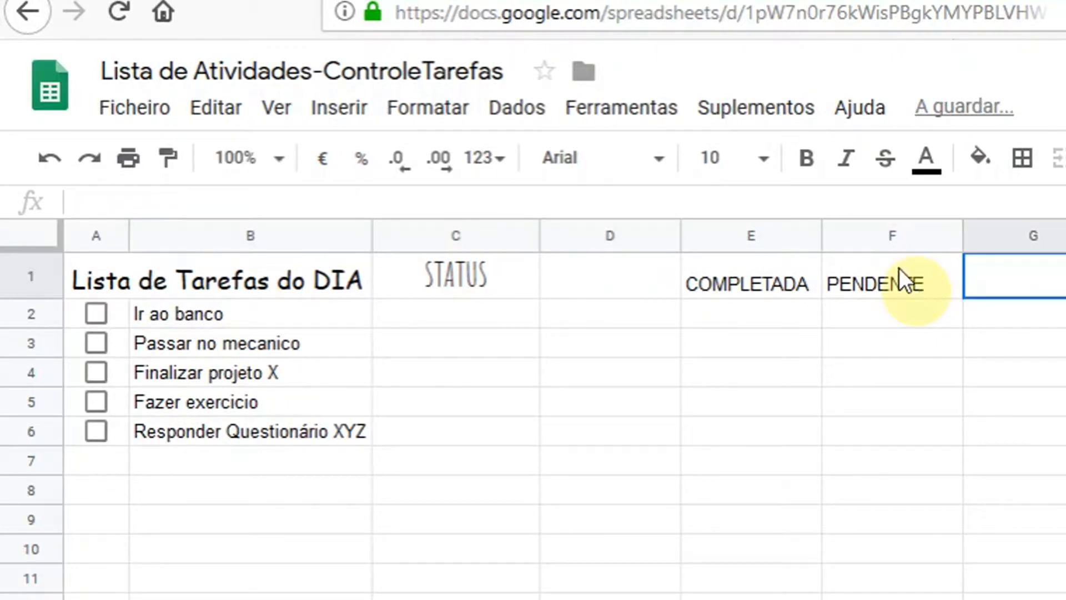
left_click_drag(964, 232, 932, 244)
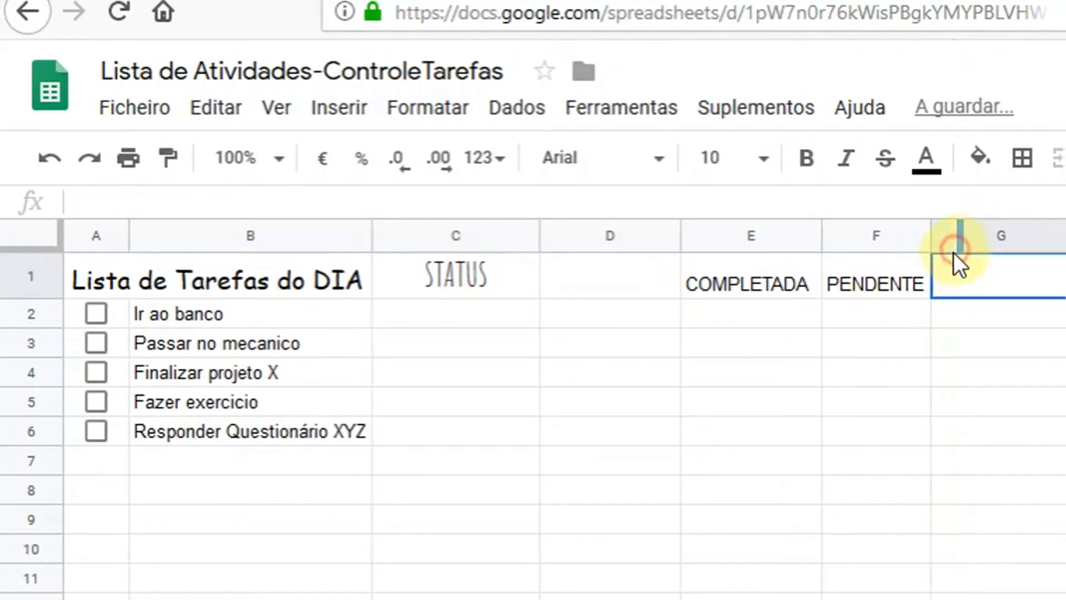
left_click(890, 285)
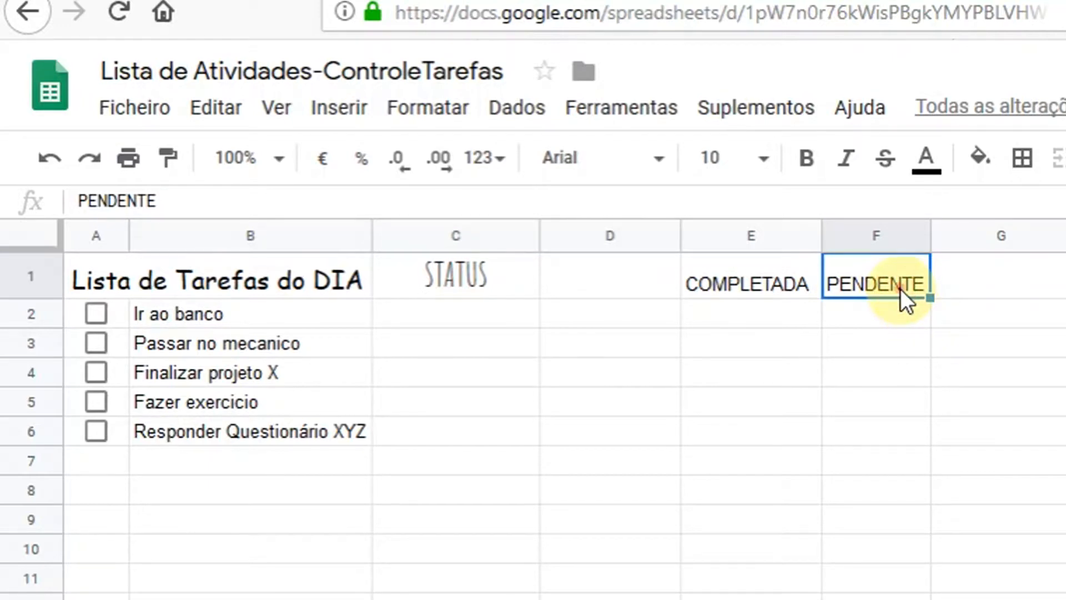
Enter the heading TOTAL in G1 and centre it horizontally
left_click(1008, 290)
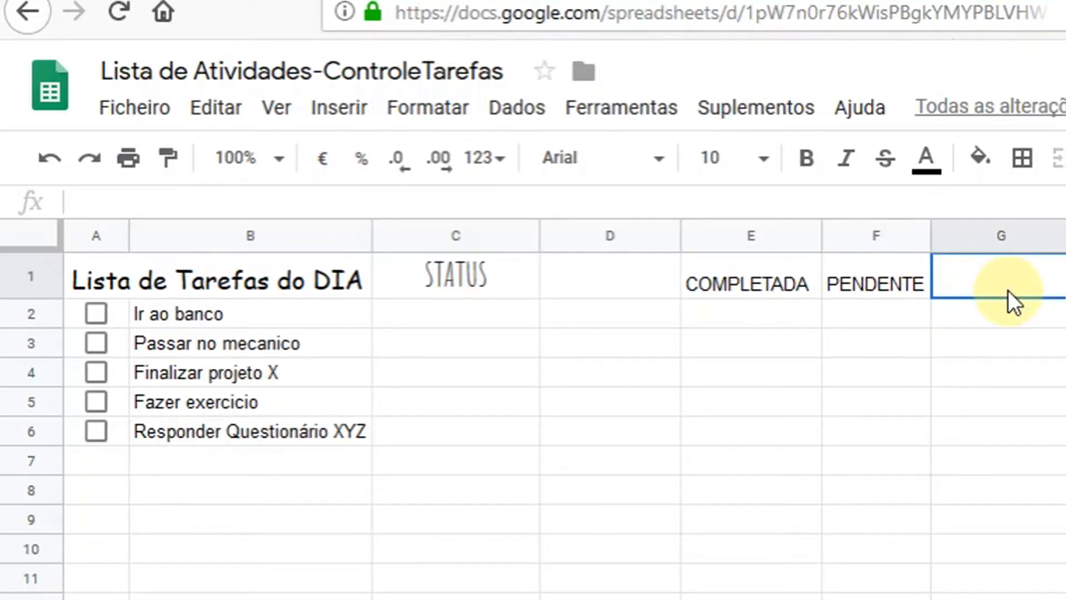
type("TOTAL")
key("Tab")
left_click(922, 272)
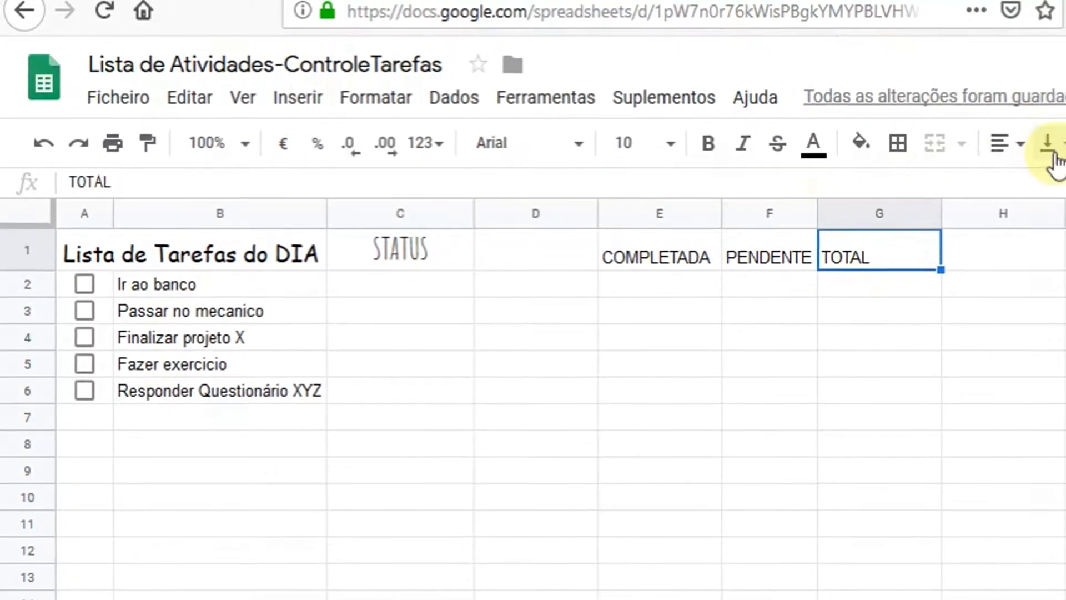
left_click(1002, 144)
left_click(1034, 191)
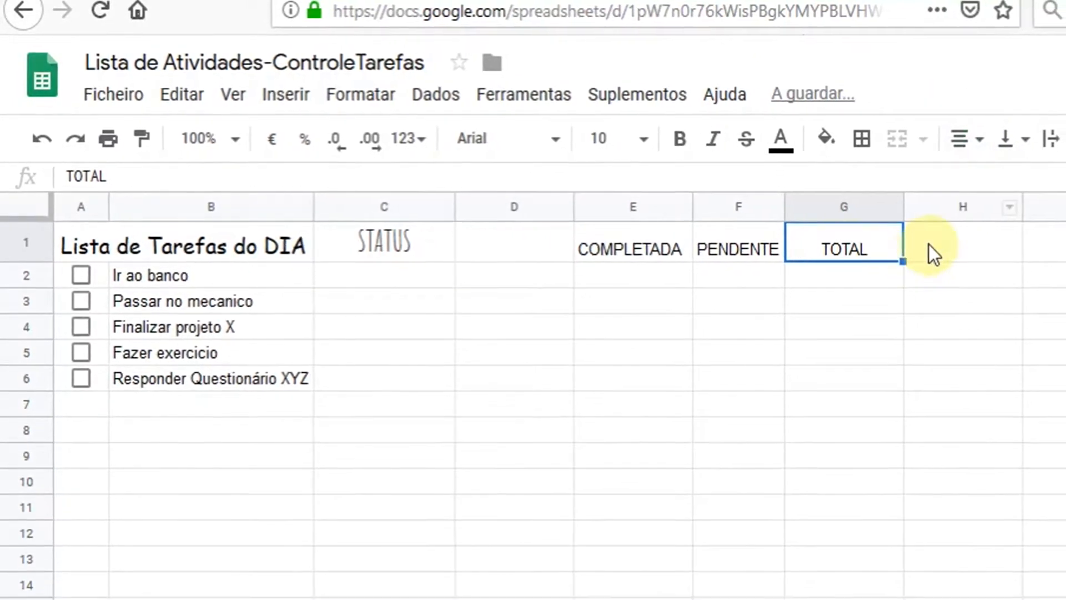
Enter the heading PROGRESSO in H1
left_click(1008, 244)
type("PL")
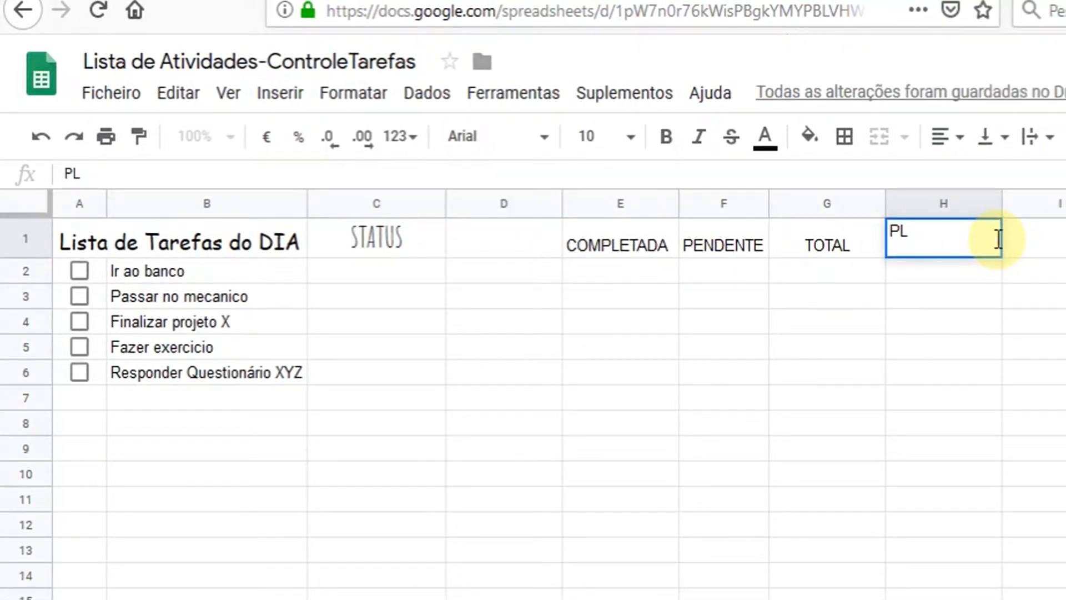
key("BackSpace")
type("P")
key("BackSpace")
type("ROGRESSO")
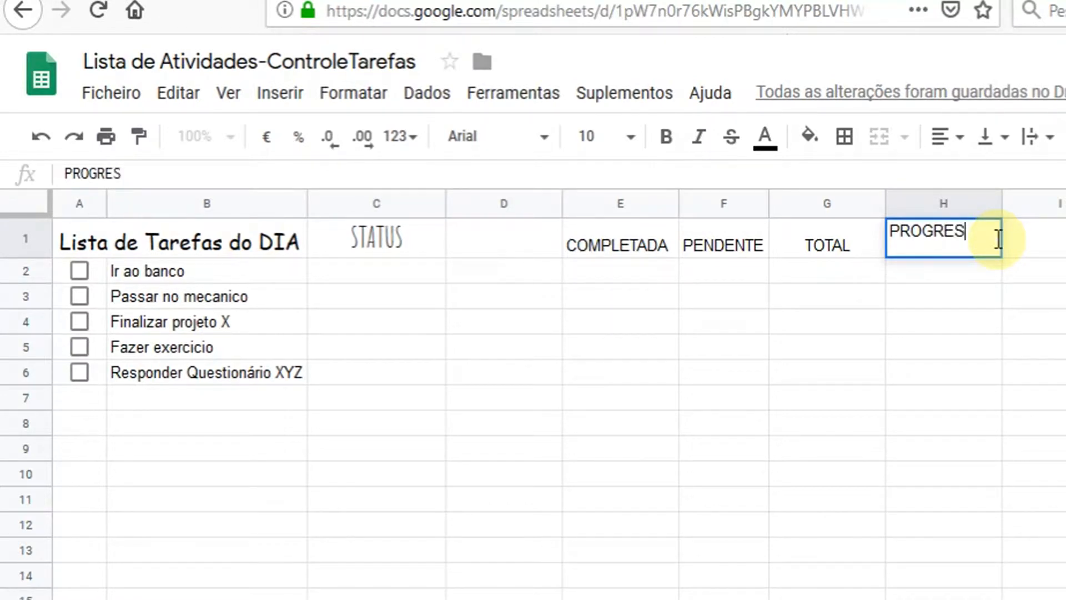
key("Return")
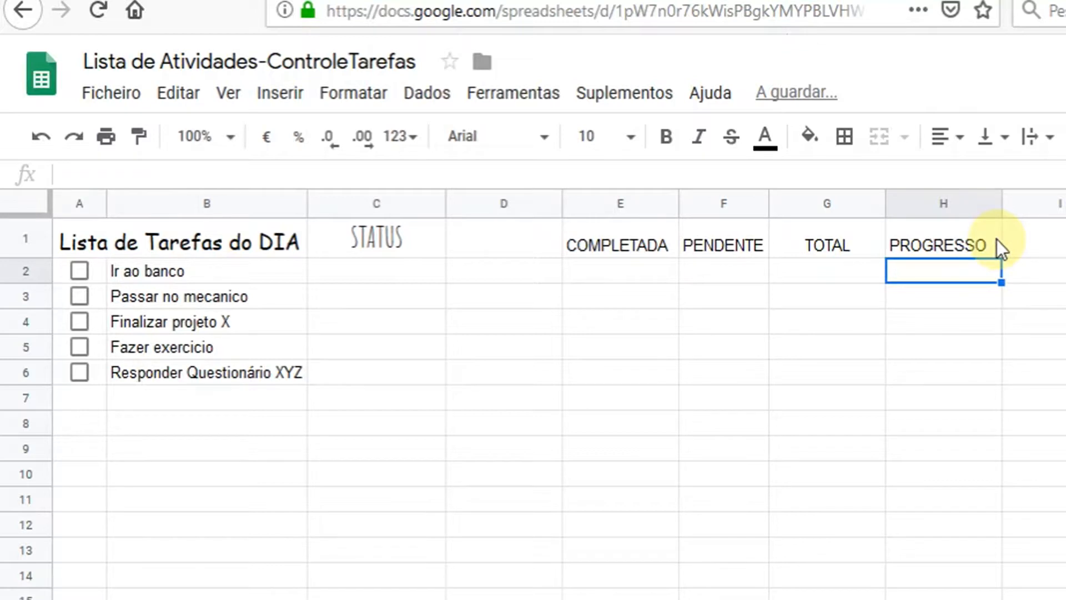
Begin a CONTAR.SE formula in E2 under COMPLETADA, with the status cells C2:C6 as its range
left_click(750, 265)
left_click(621, 249)
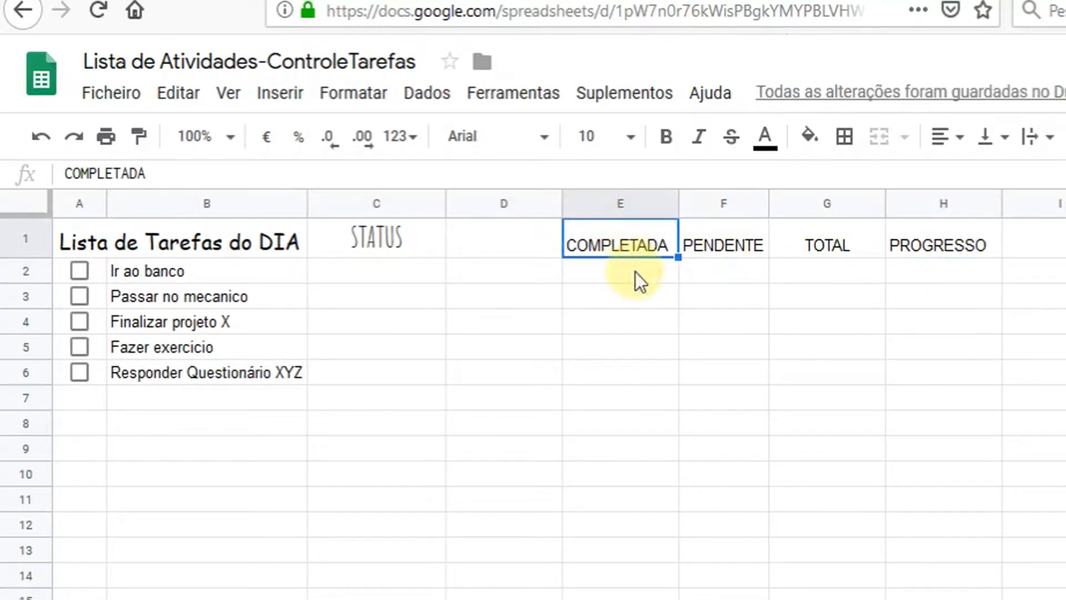
left_click(636, 271)
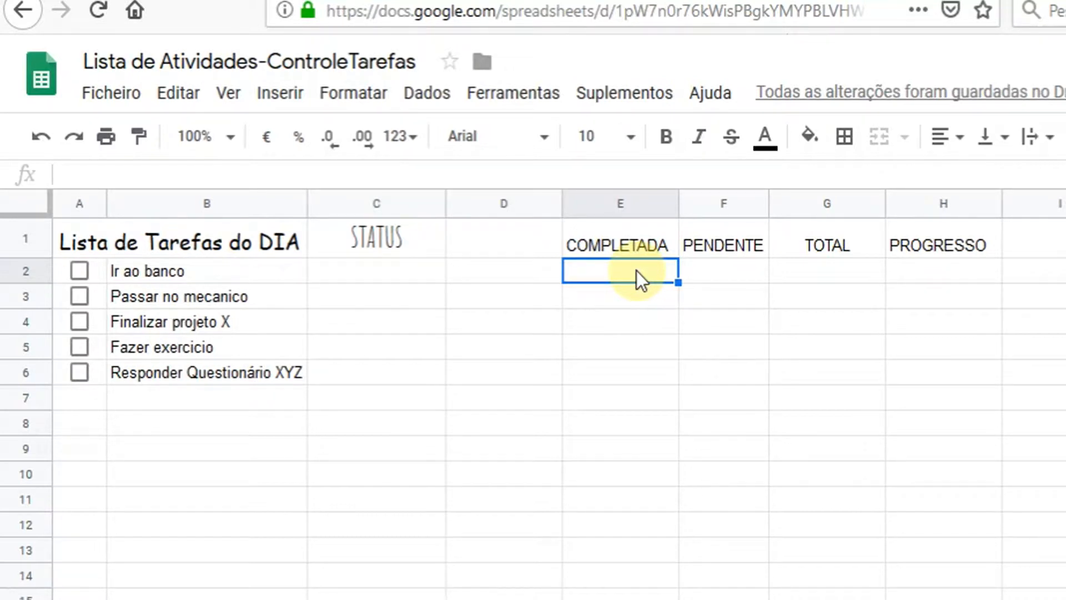
type("=")
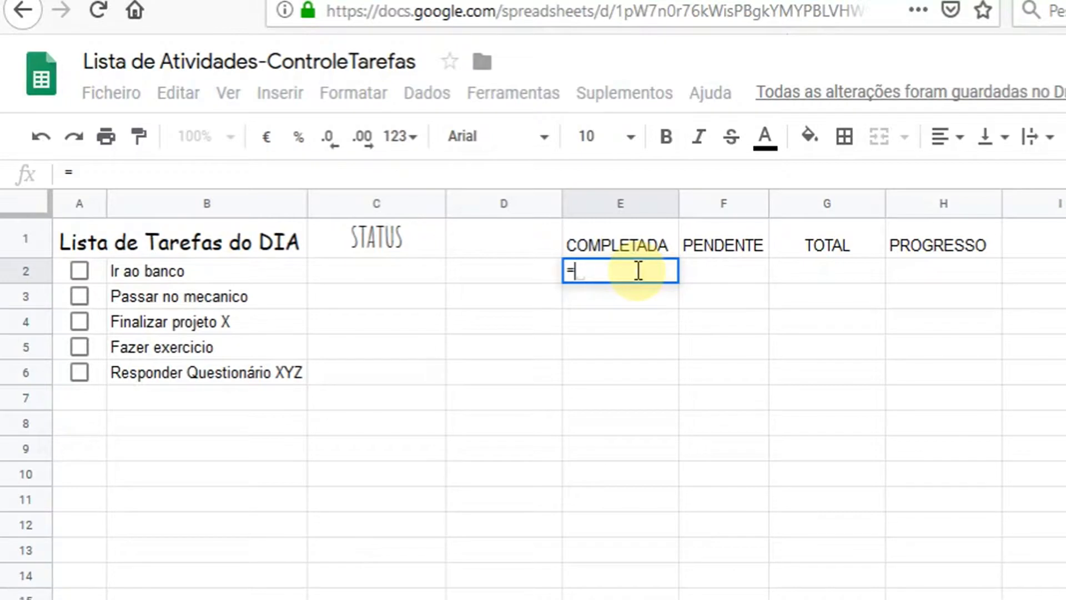
type("CONTAR")
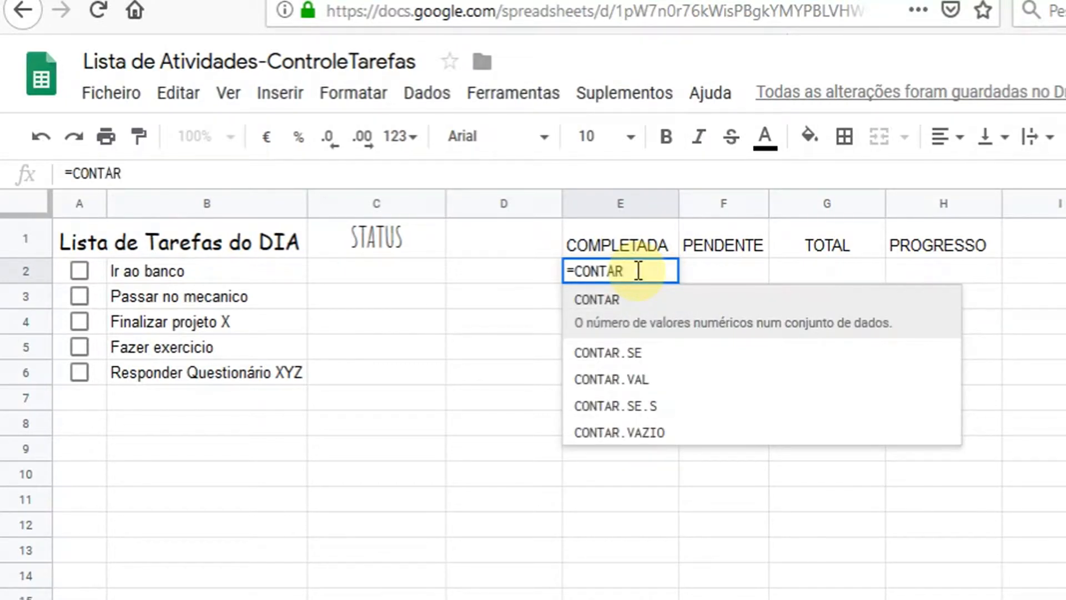
type(".SE(")
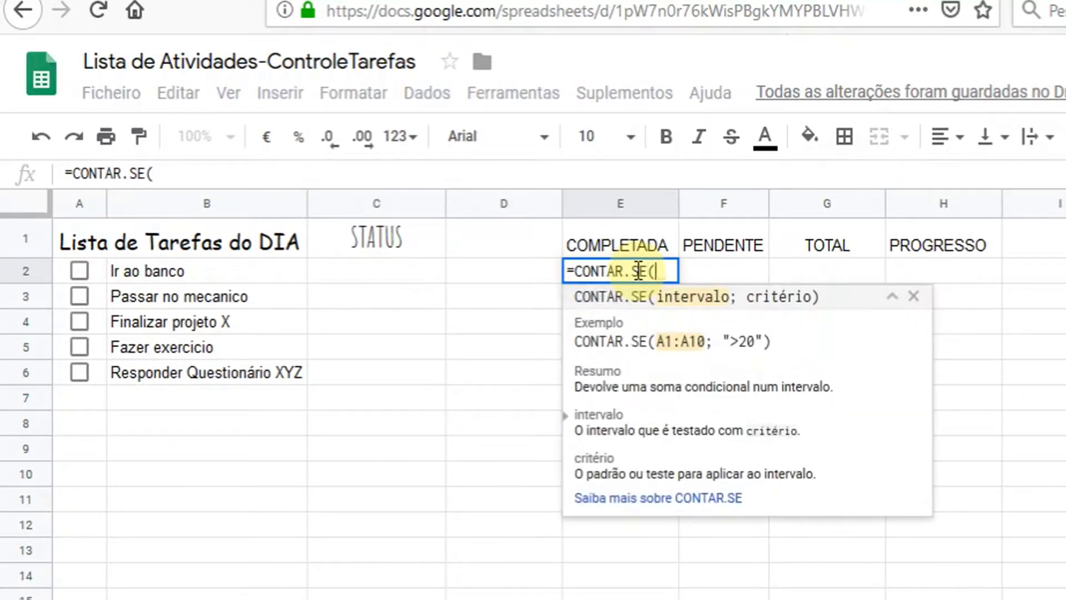
left_click(358, 270)
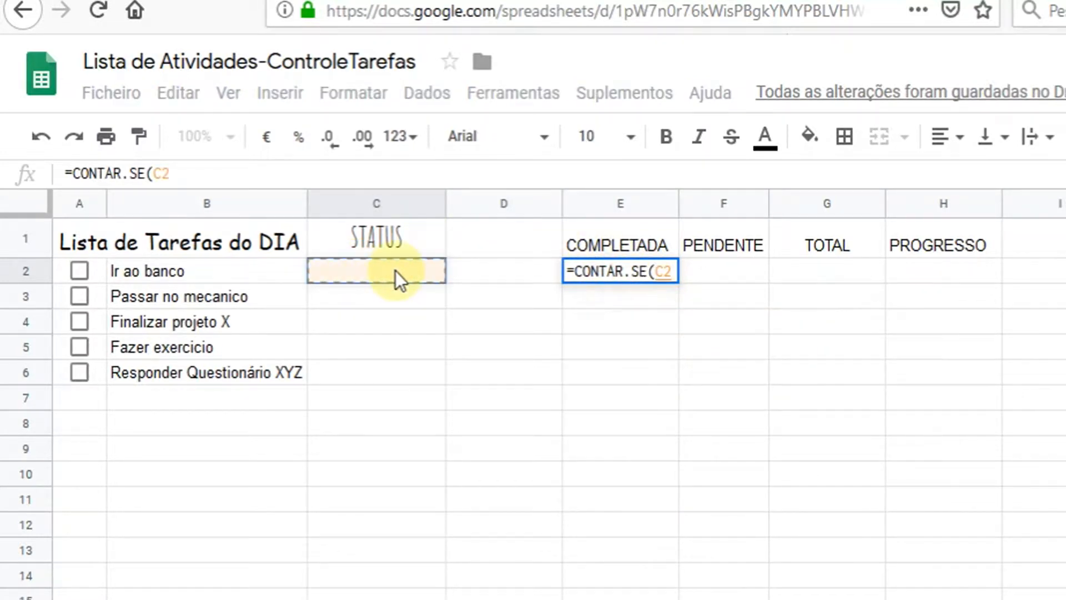
key("shift+Down")
key("shift+Down")
key("shift+Down")
key("shift+Down")
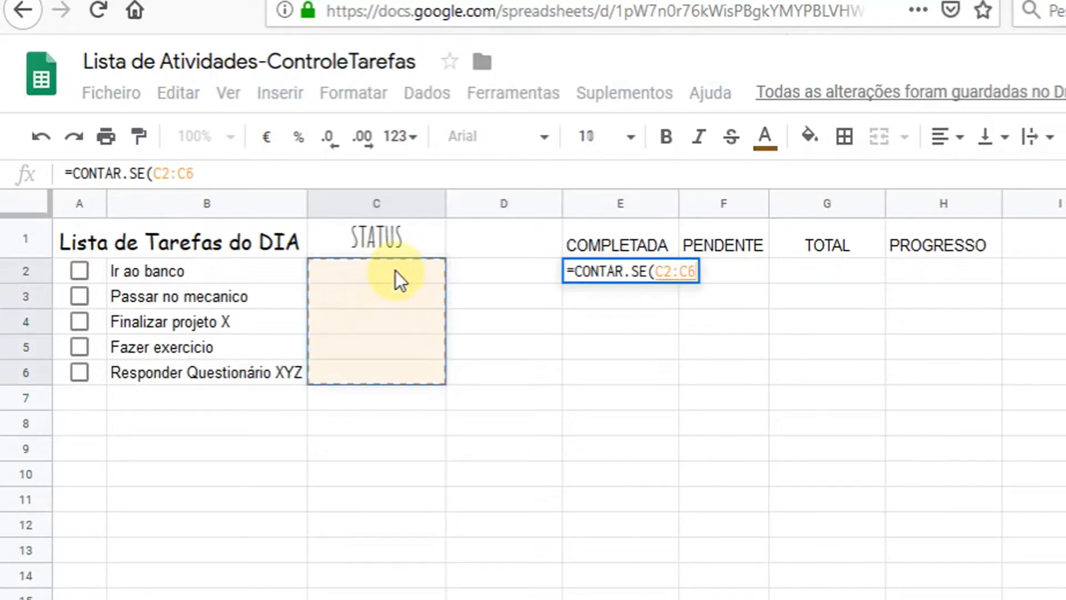
Extend the formula's range in E2 to C2:C and complete it with E1 as the criterion: =CONTAR.SE(C2:C;E1)
left_click(694, 270)
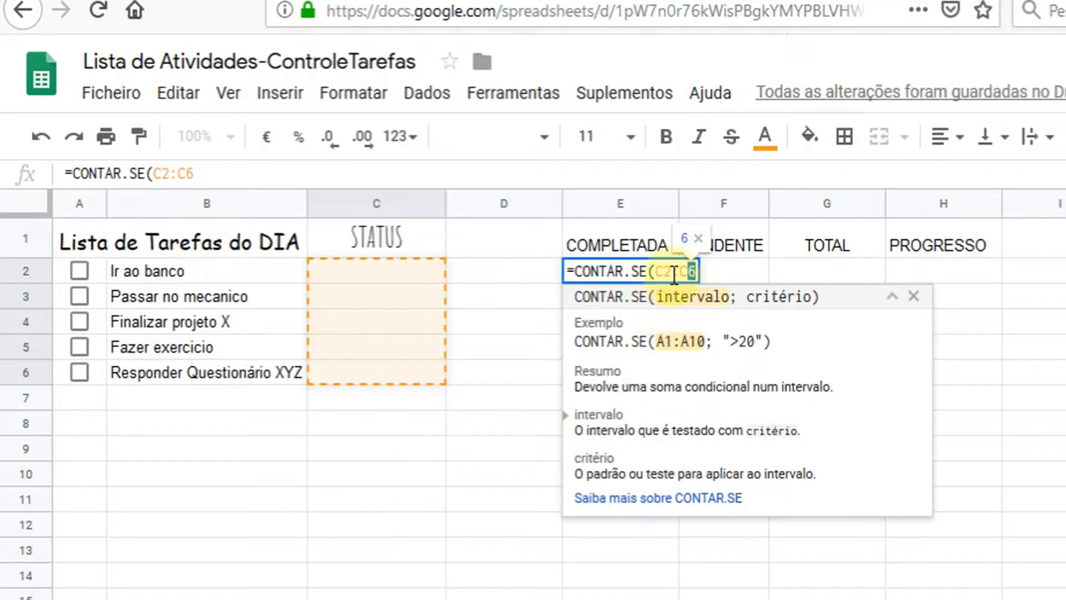
key("BackSpace")
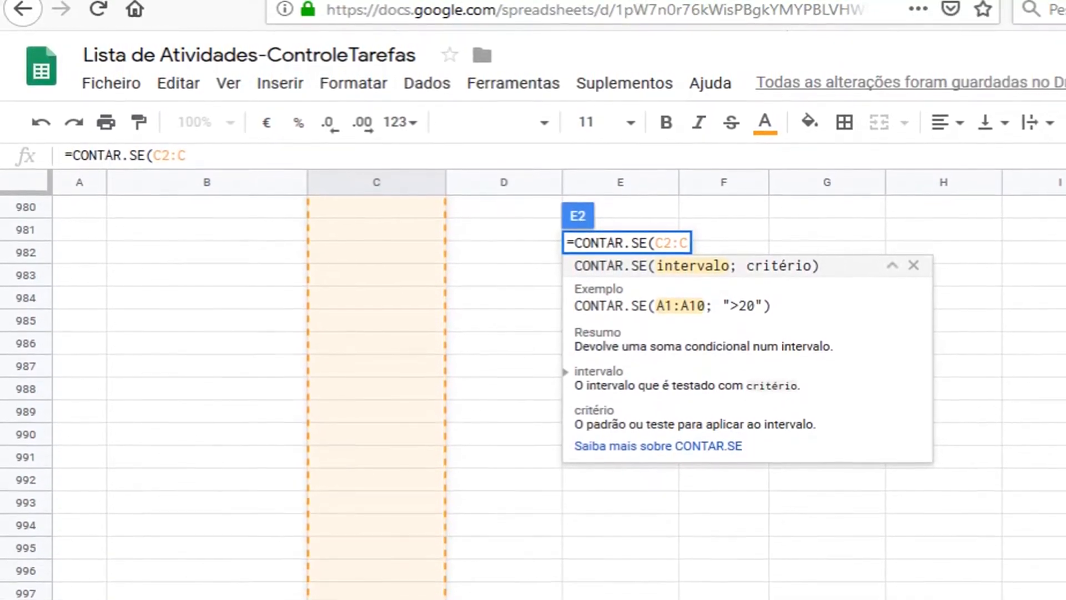
scroll(504, 400, "up", 20)
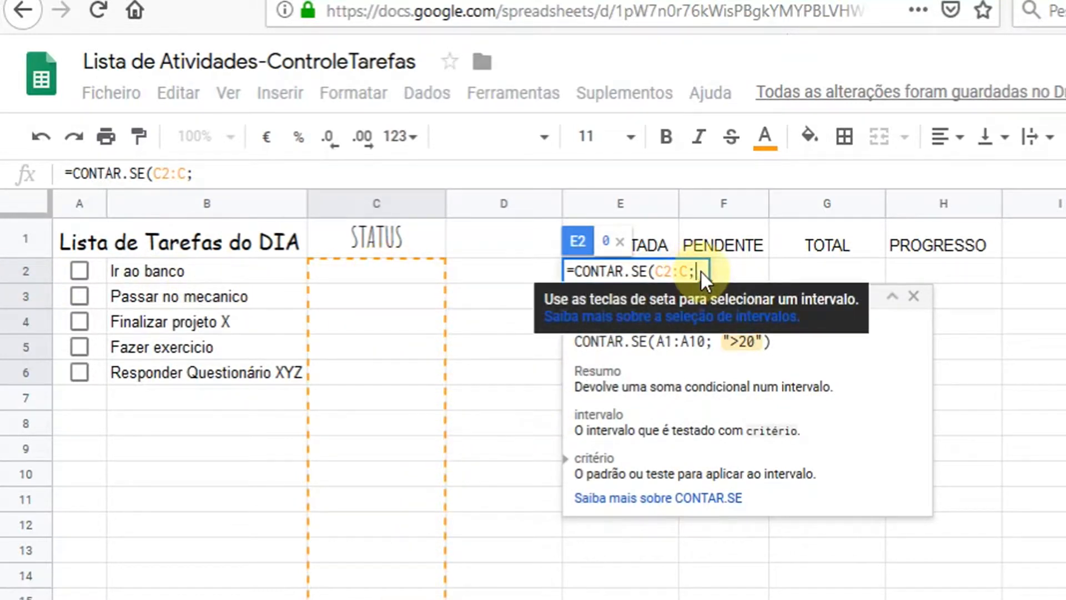
type("V")
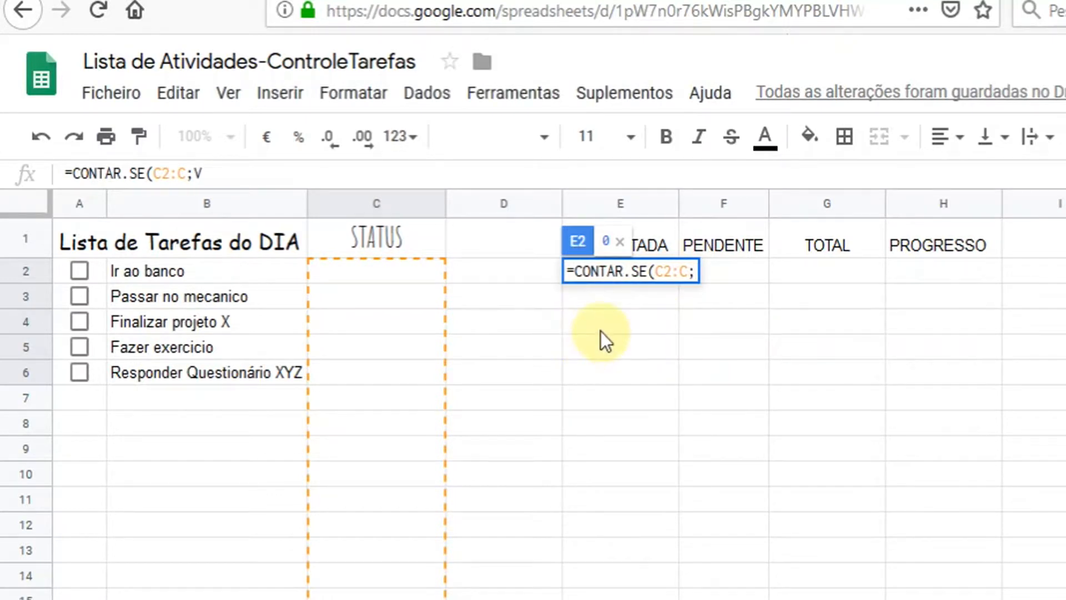
left_click(648, 245)
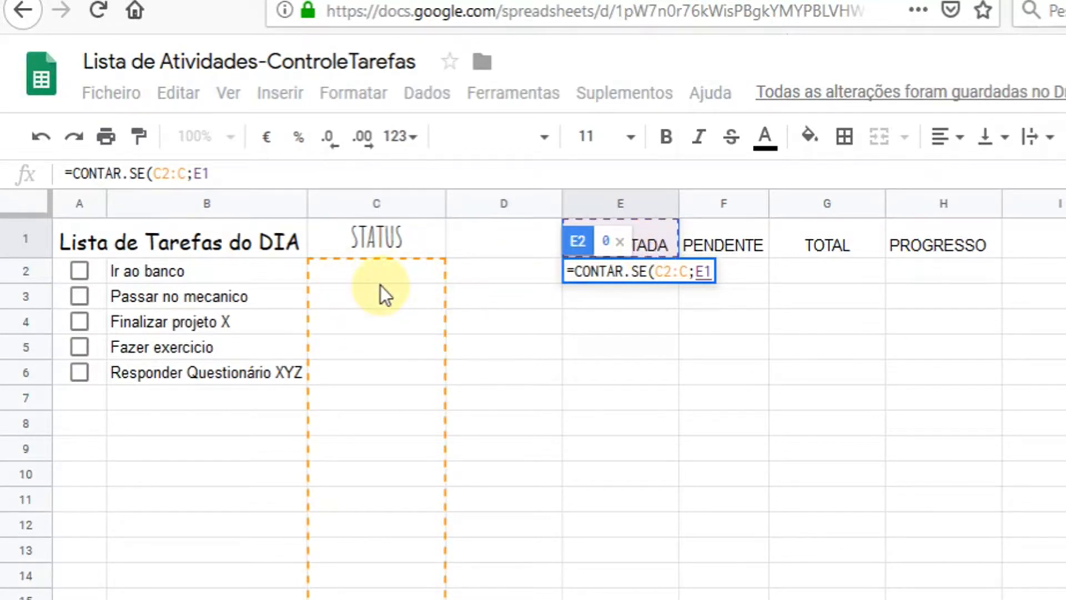
type(")")
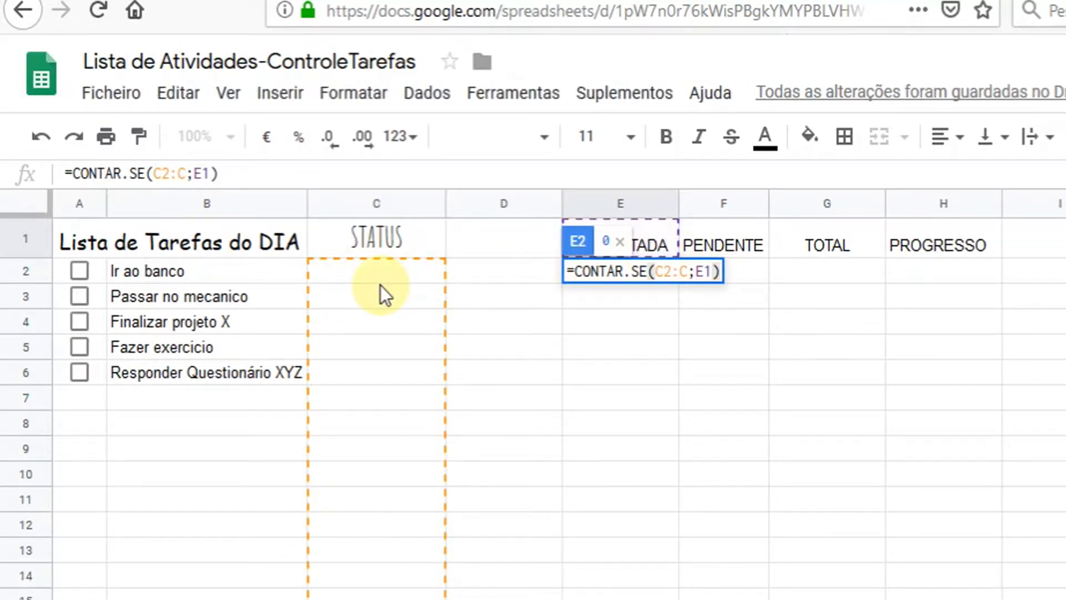
key("Return")
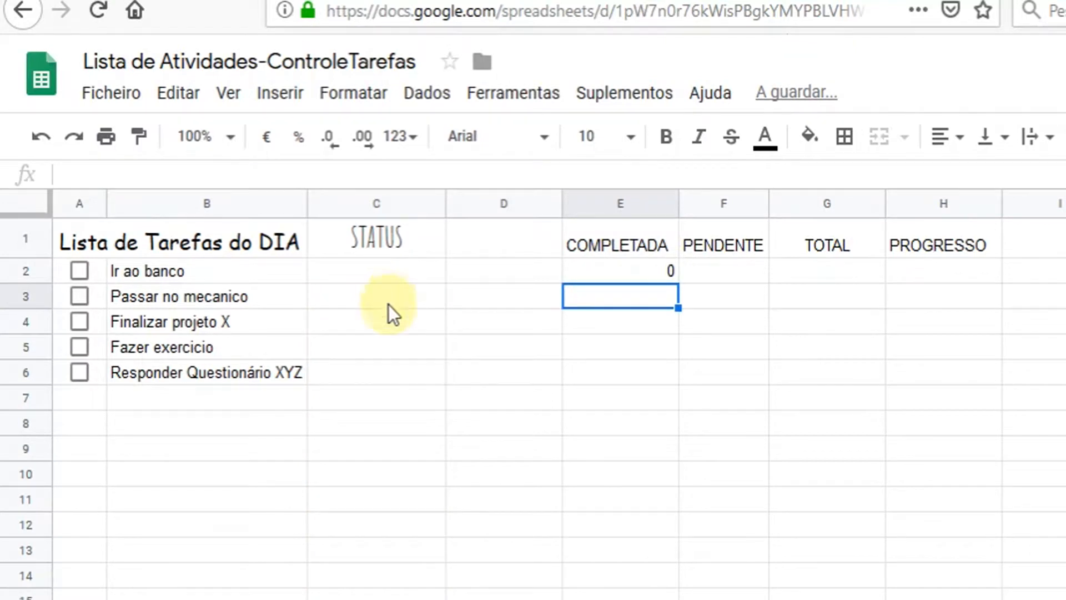
Tick and untick the A2 checkbox to test the count in E2, and inspect the status range from C2 down to C7
left_click(85, 268)
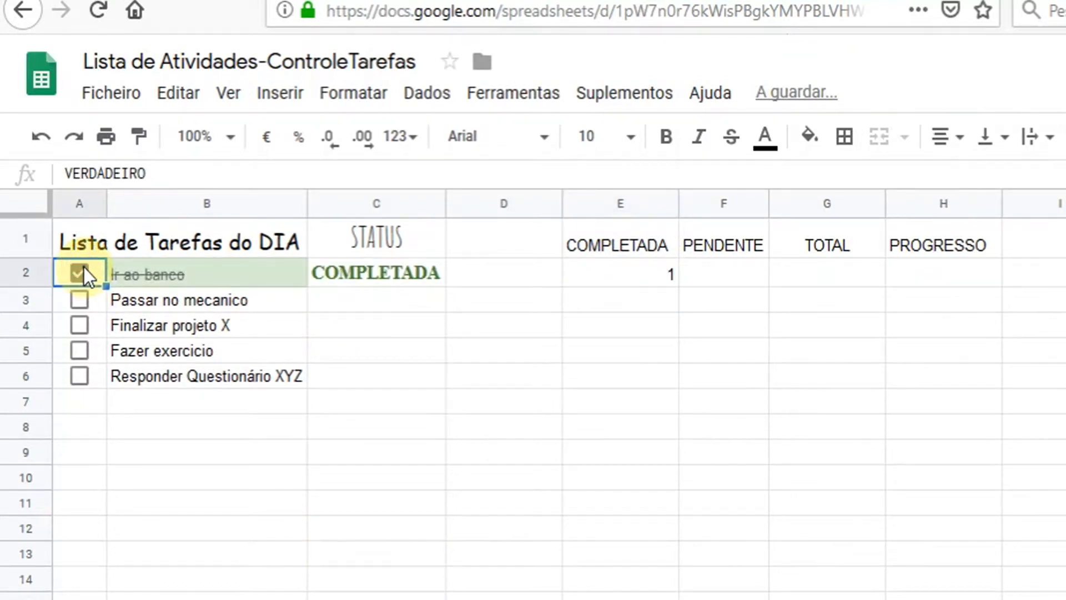
left_click(84, 269)
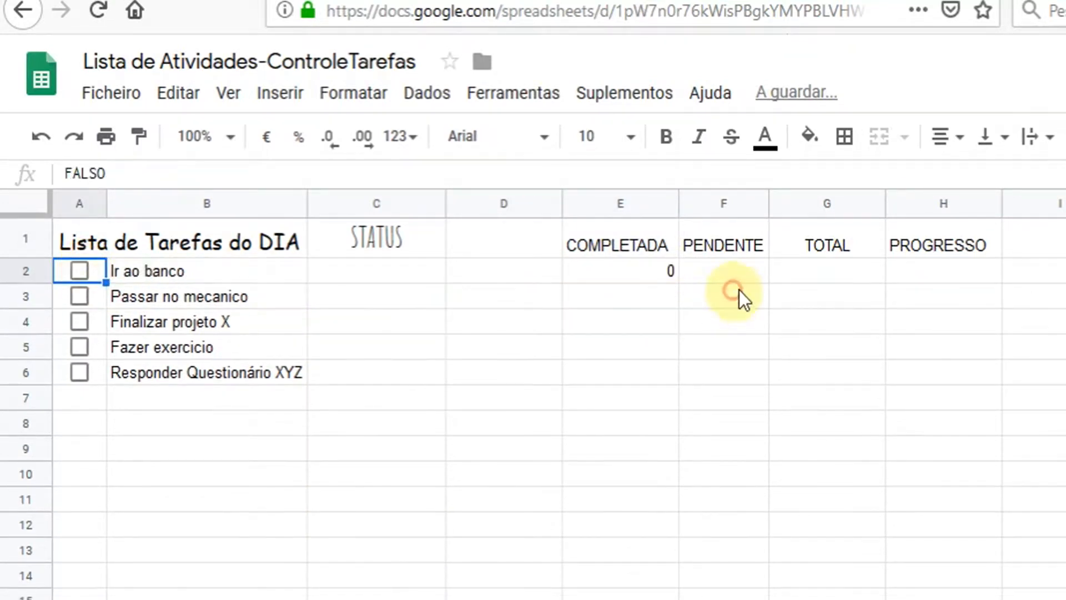
left_click_drag(420, 269, 413, 402)
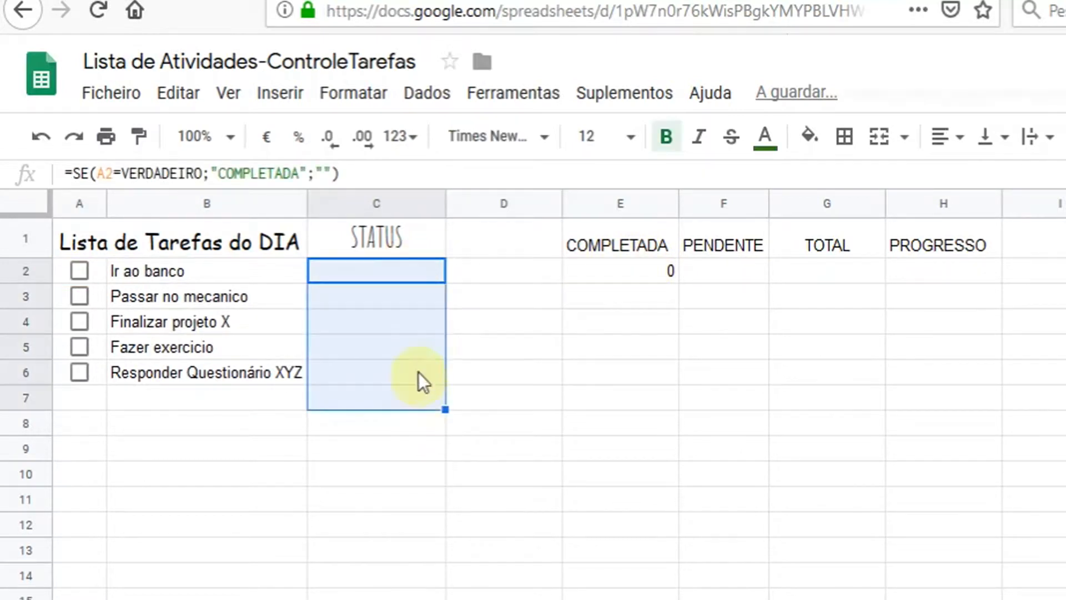
left_click(412, 323)
left_click_drag(404, 278, 405, 398)
left_click(394, 349)
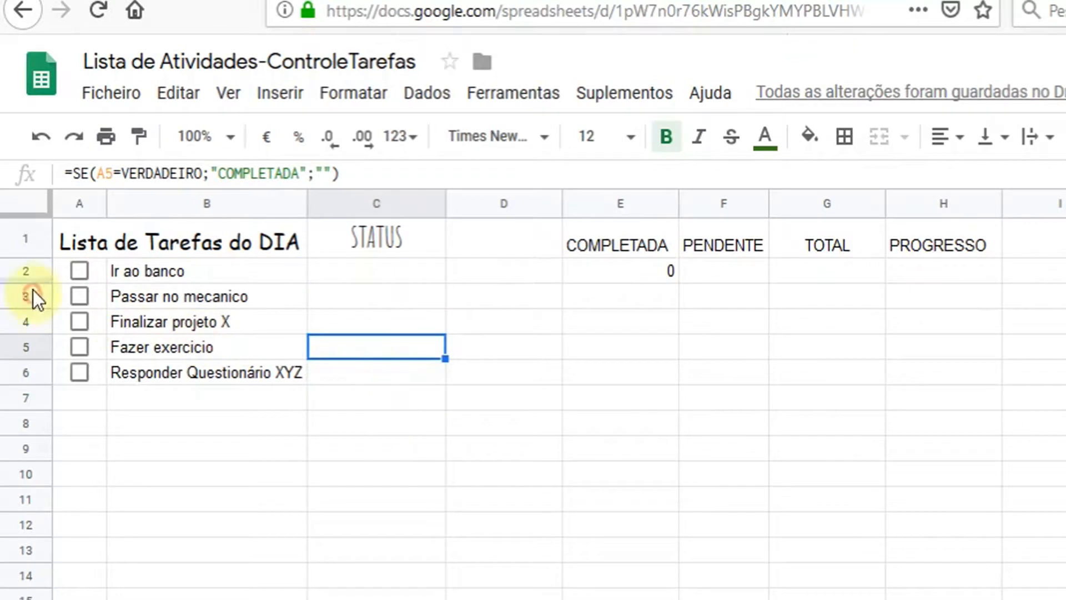
Tick the checkboxes in A2 and A3, checking the STATUS text and the COMPLETADA count in E2
left_click(80, 271)
left_click(373, 274)
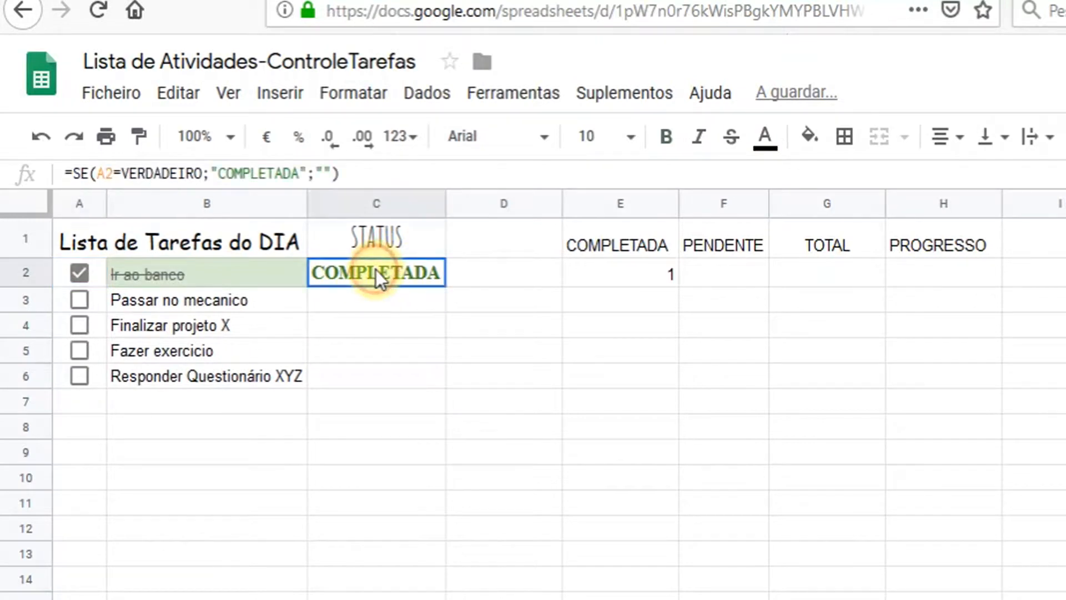
left_click(666, 275)
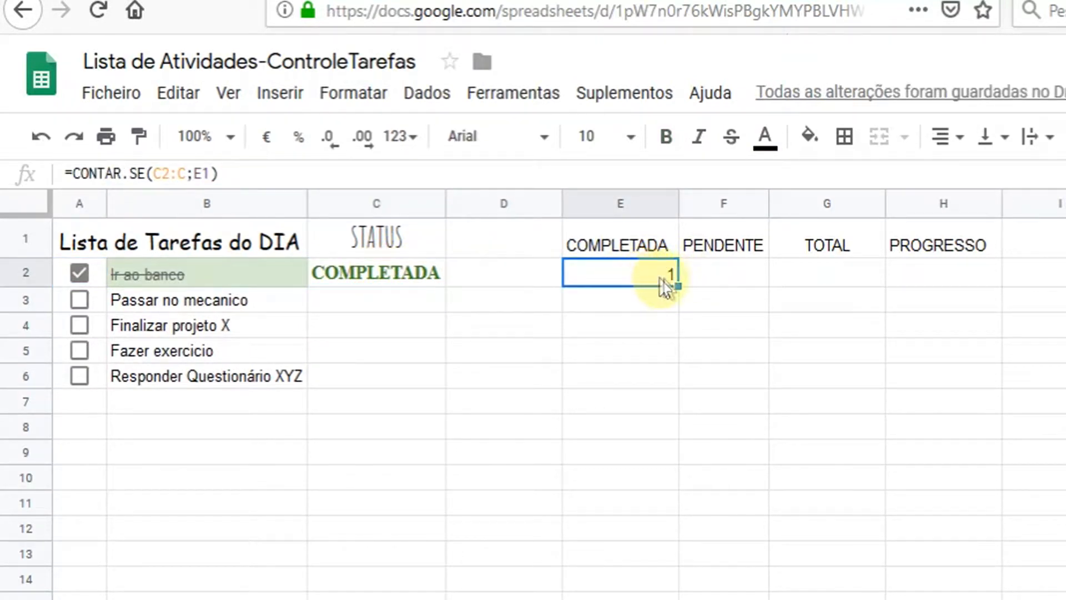
left_click(78, 301)
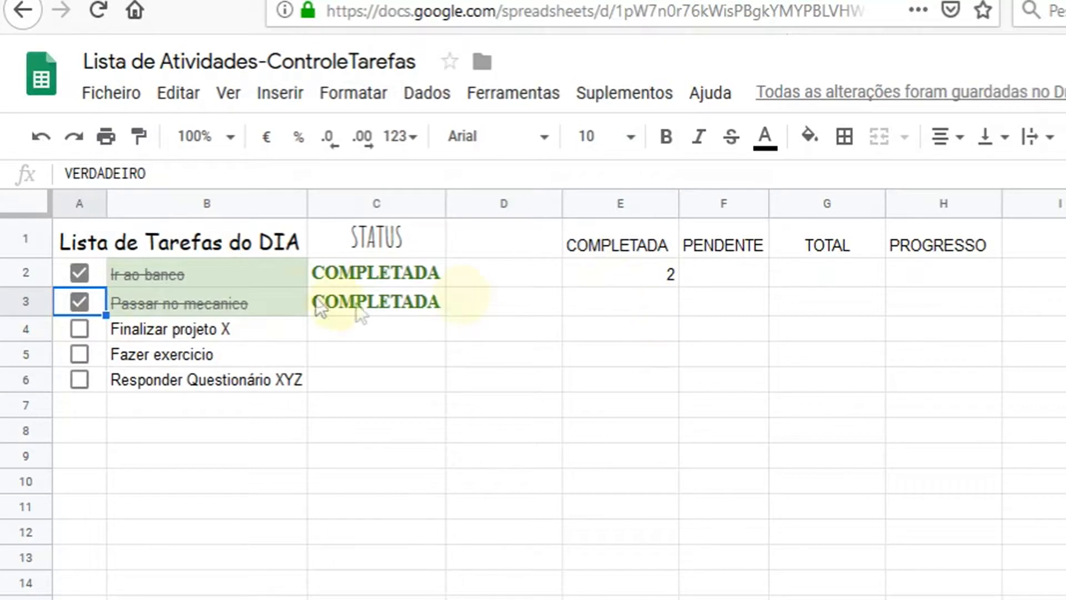
Tick the checkboxes of the tasks in rows 4, 5 and 6 to test the completed count
left_click(76, 336)
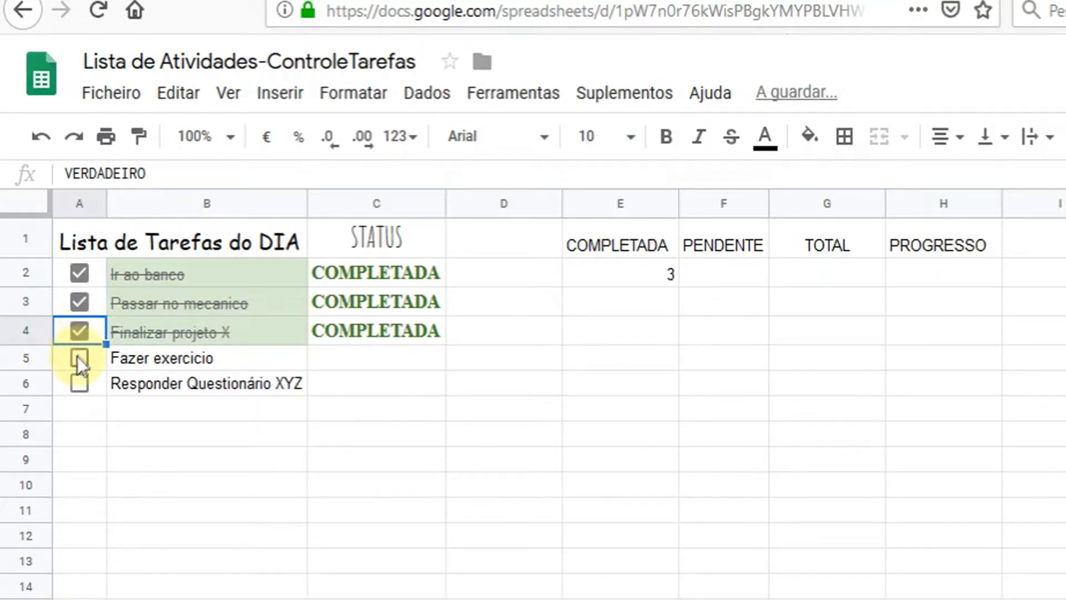
left_click(78, 355)
left_click(81, 385)
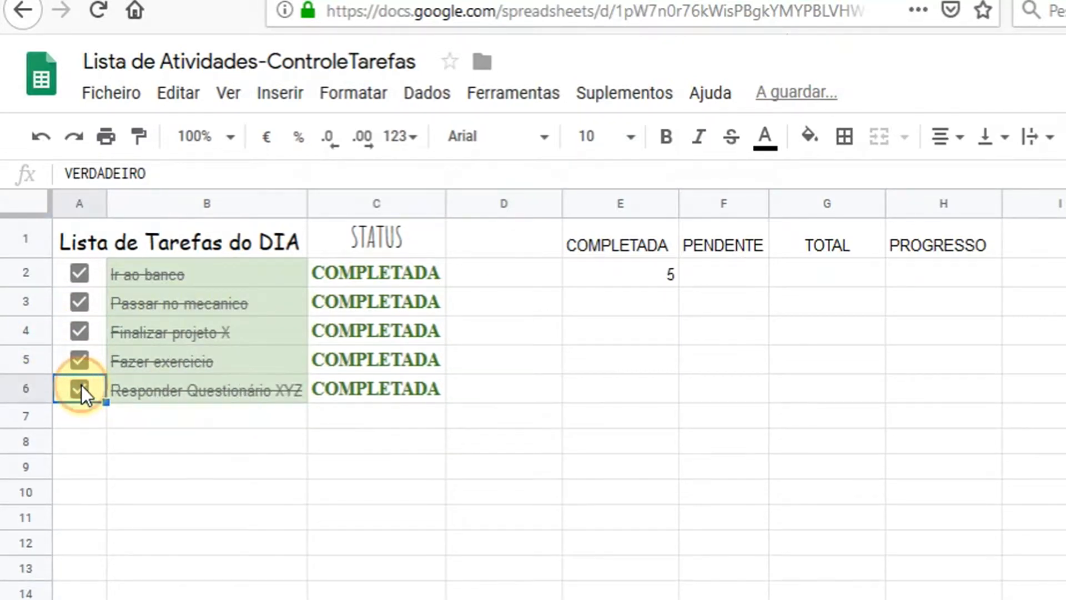
Untick the checkboxes of all five tasks in A2:A6
left_click(81, 385)
left_click(74, 357)
left_click(83, 333)
left_click(80, 300)
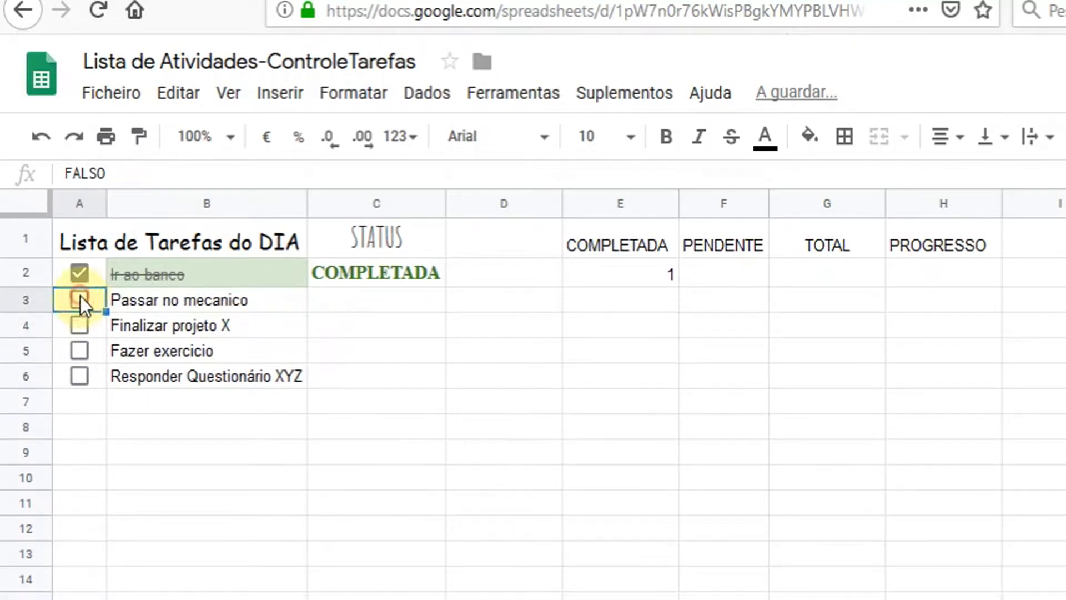
left_click(81, 275)
Inspect the status formulas in C2 and C3 beside the completed count
left_click(625, 281)
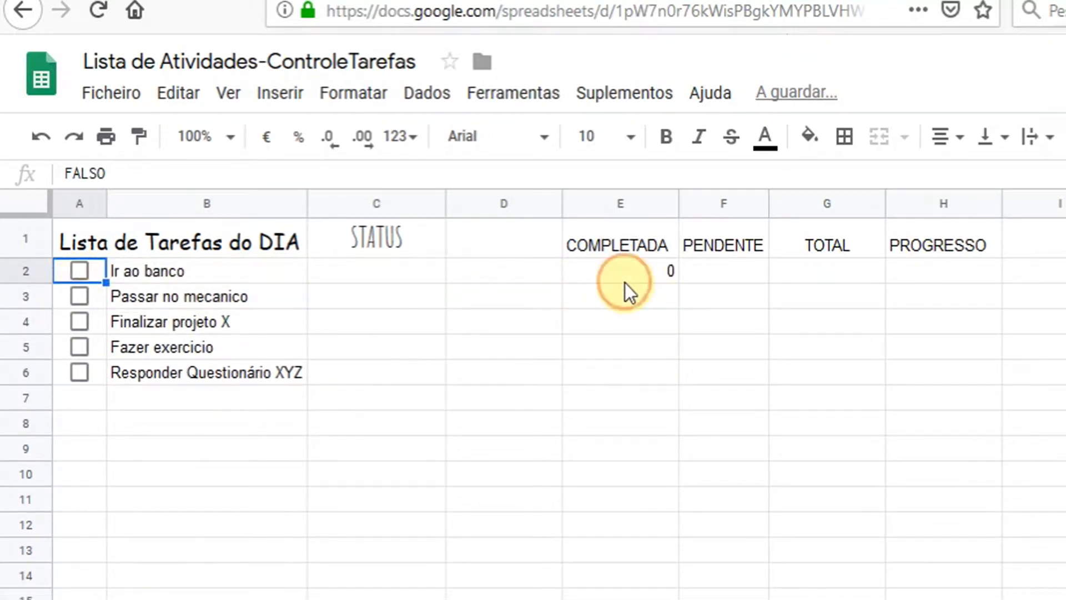
left_click(390, 272)
left_click(392, 295)
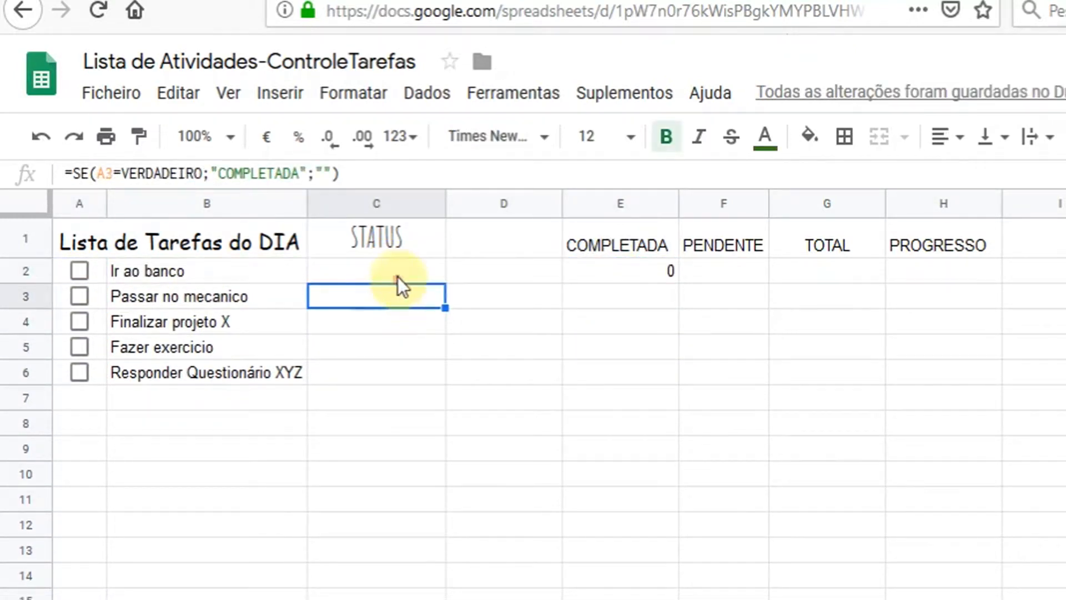
left_click(398, 277)
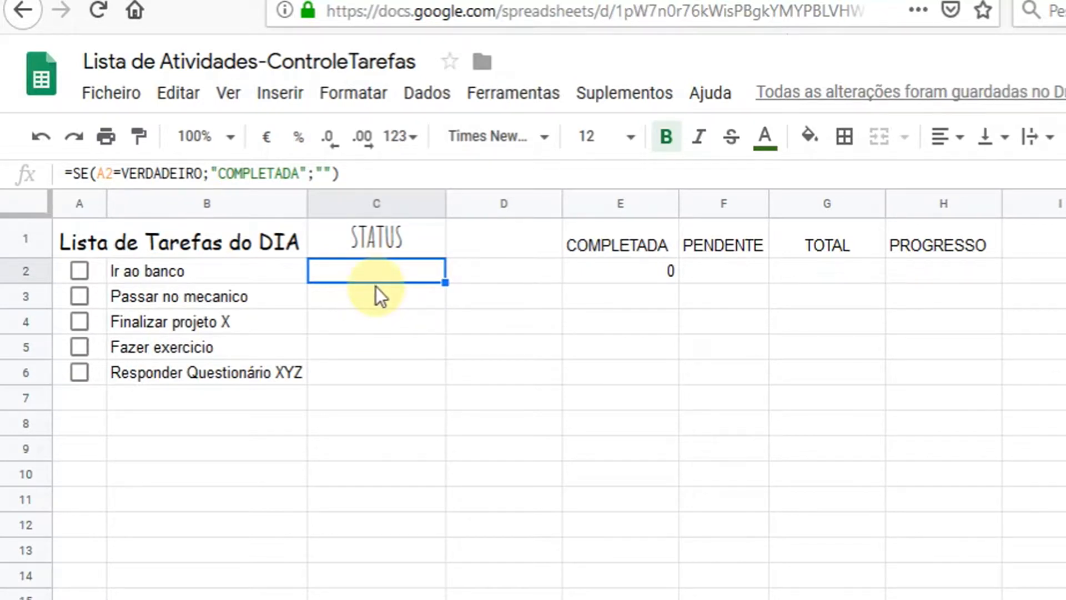
Enter the formula =CONTAR.VAL(B2:B) in F2, below the PENDENTE heading, to count the listed tasks
left_click(745, 267)
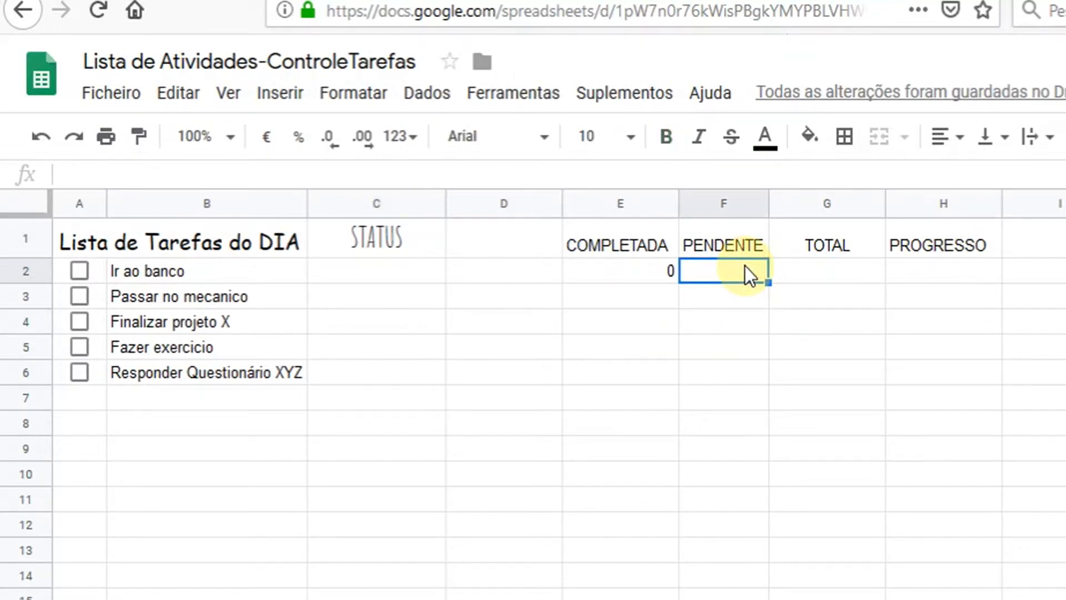
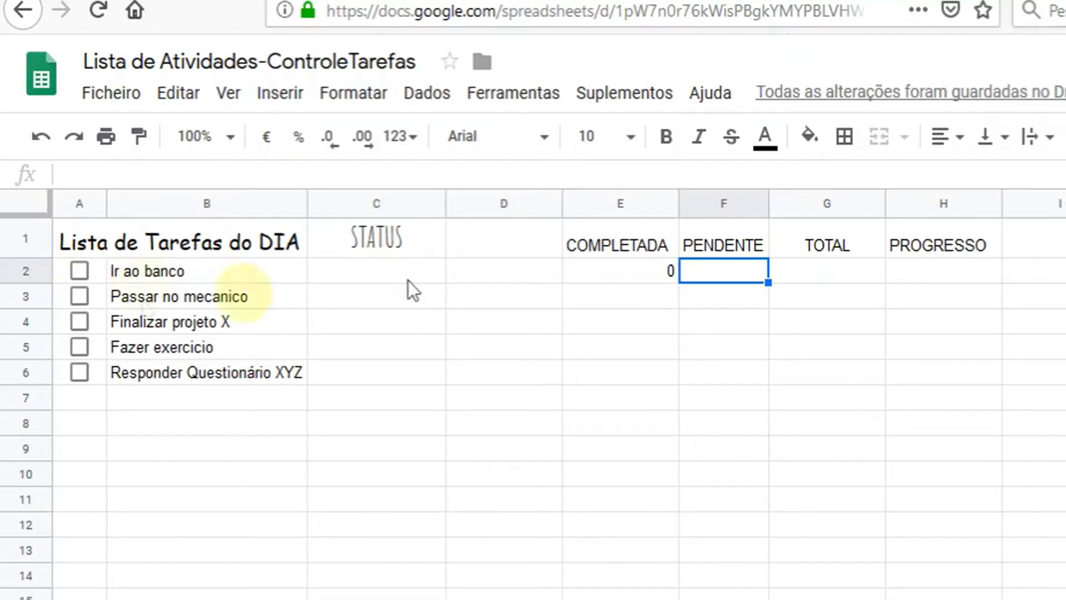
type("=")
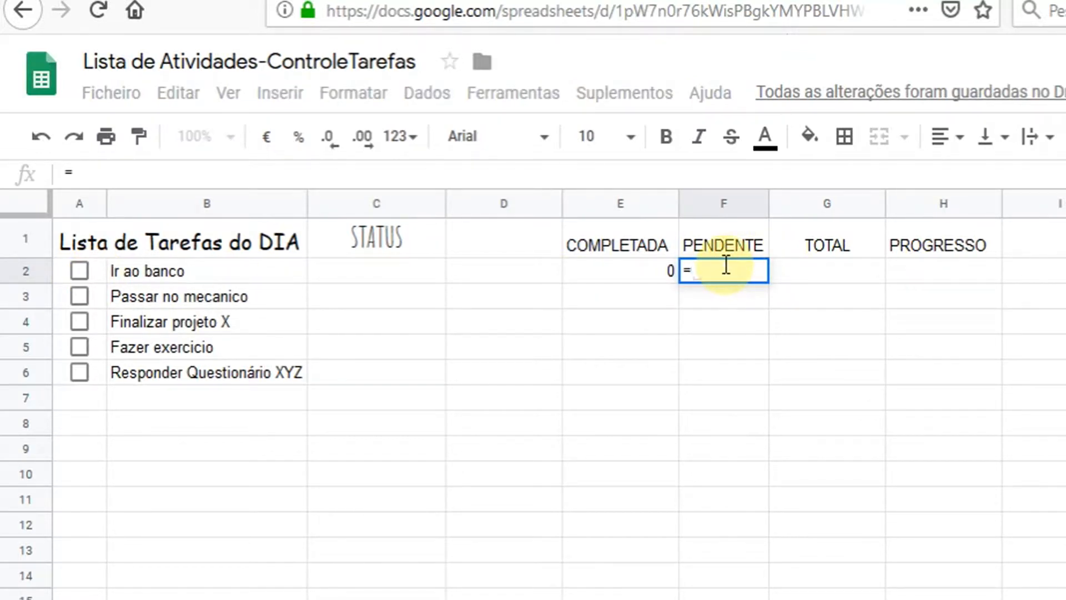
type("CONTA")
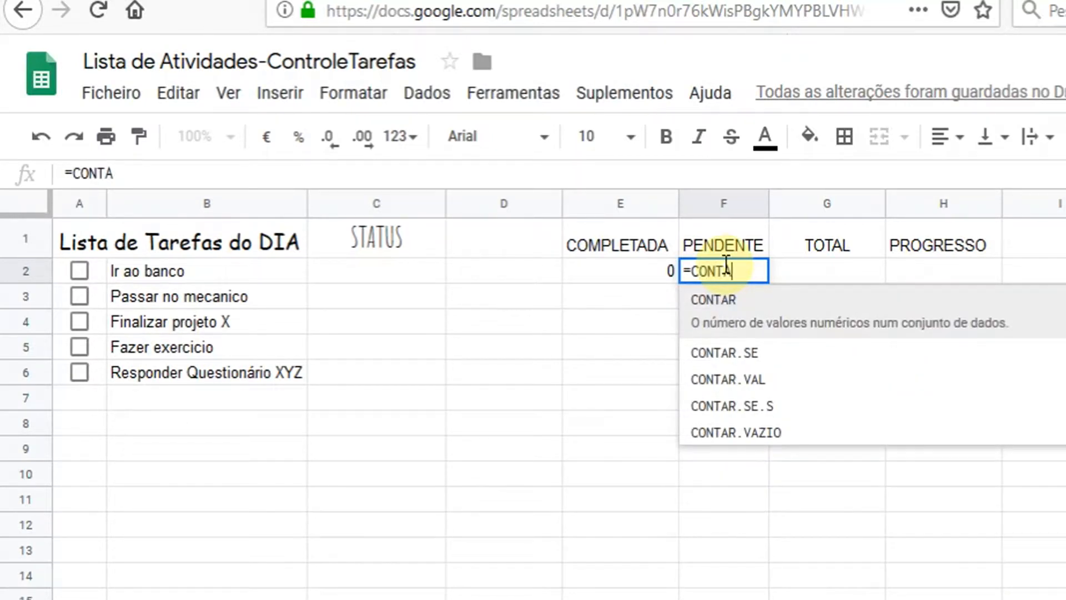
left_click(756, 389)
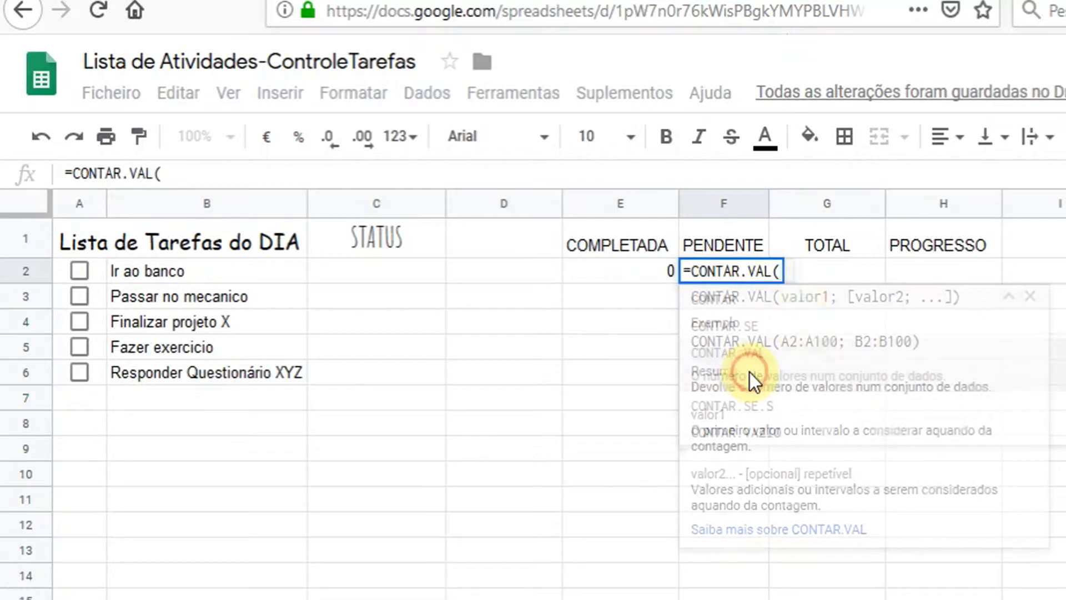
left_click(192, 275)
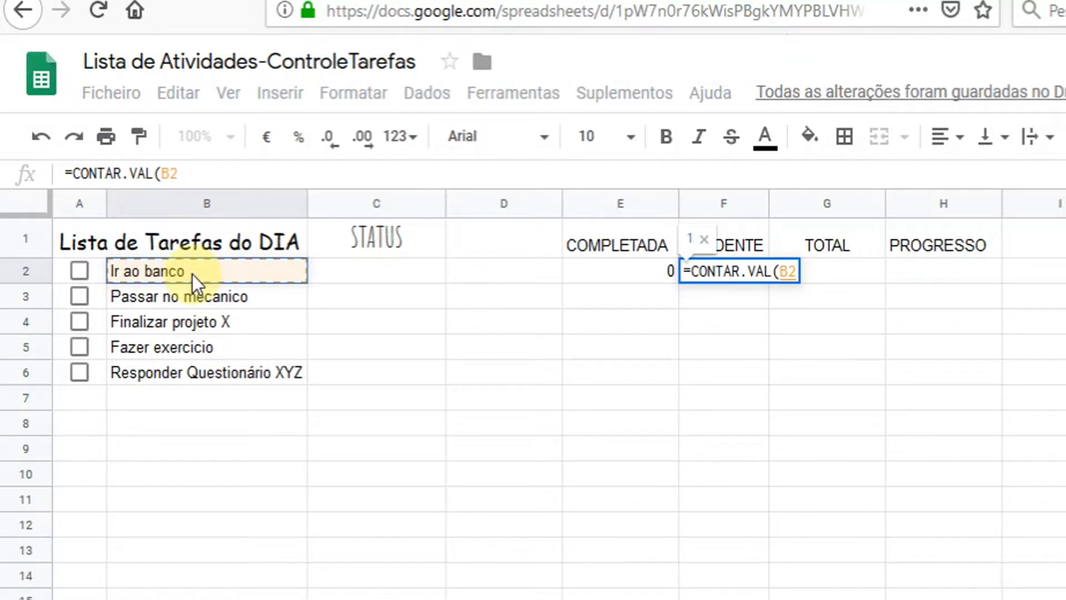
type(":")
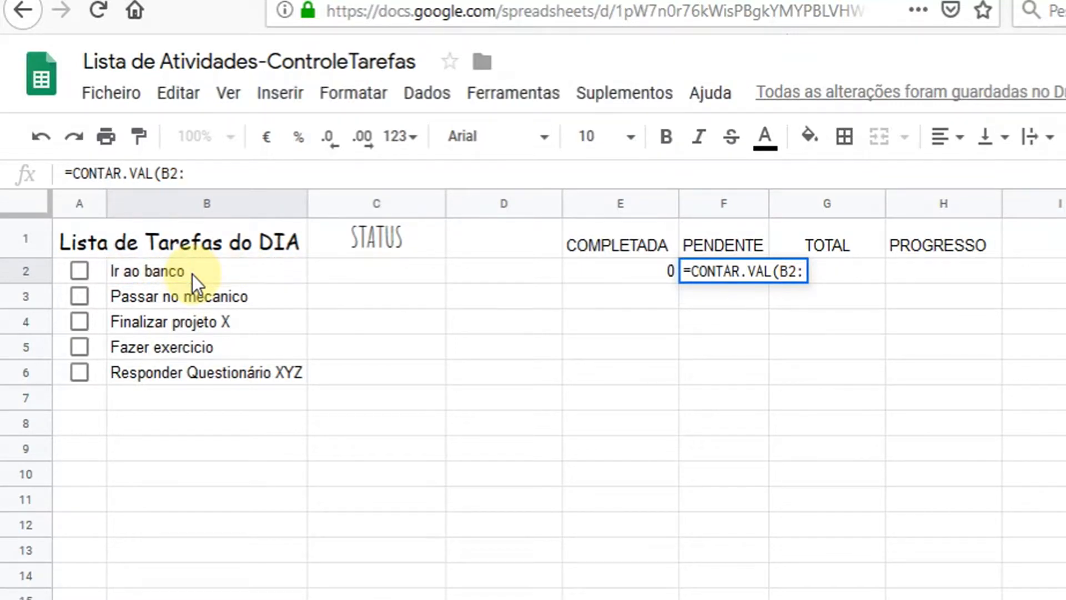
type("B")
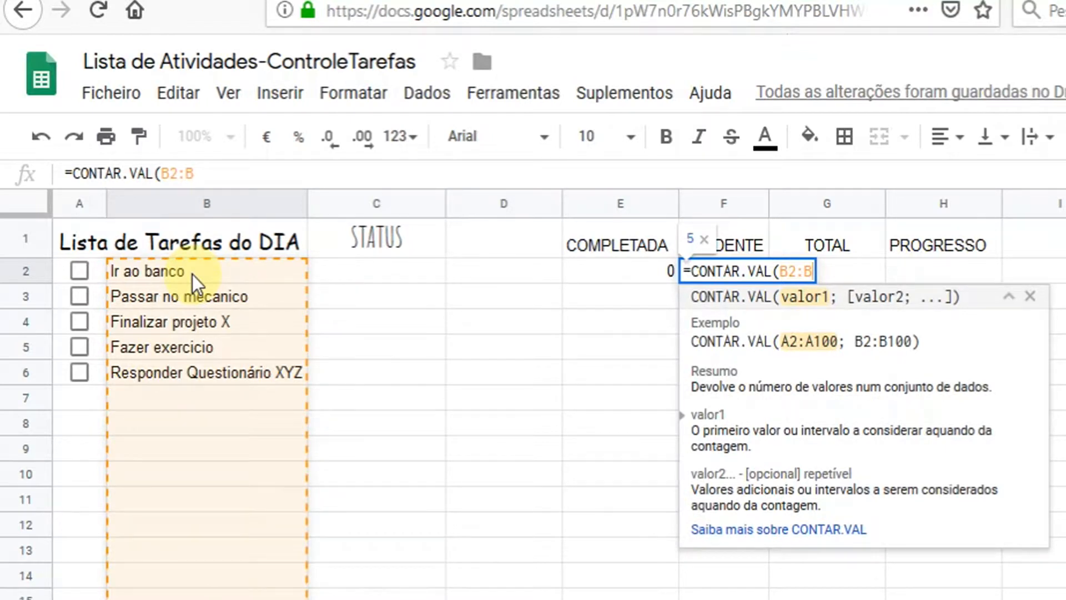
type(")")
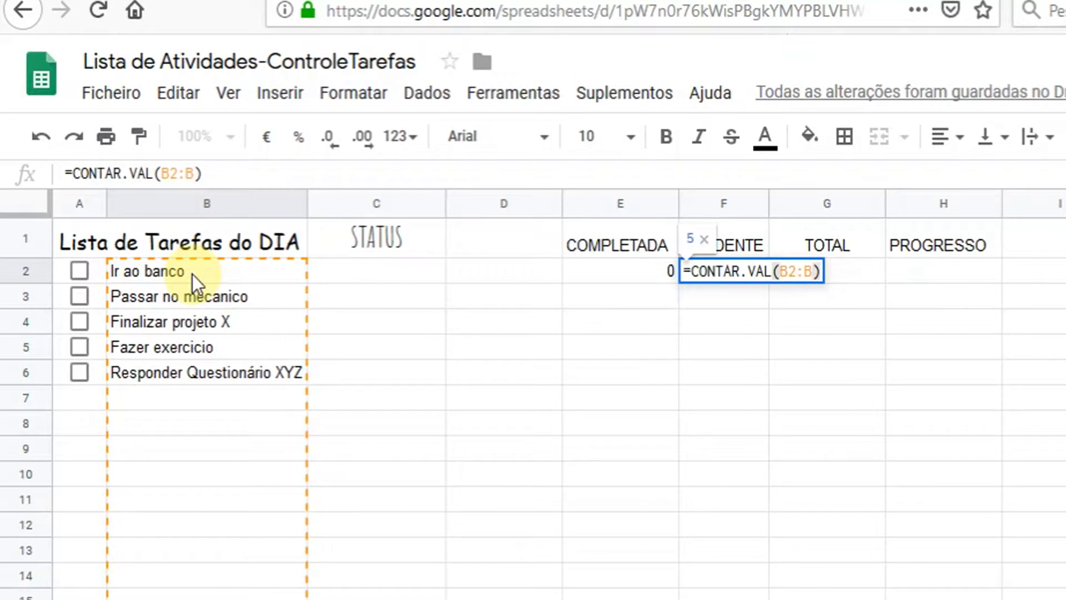
key("Return")
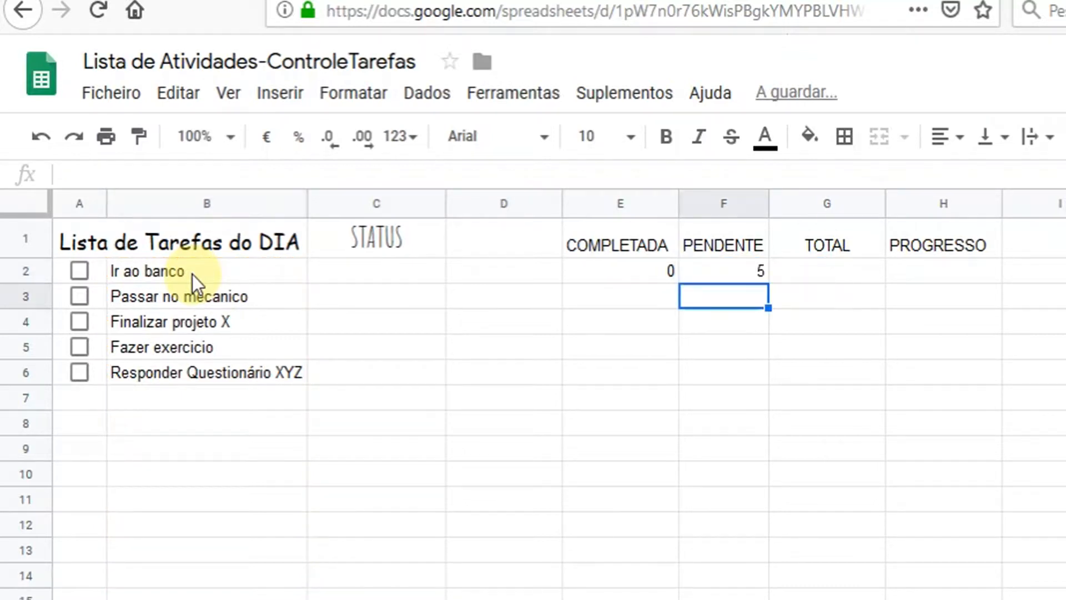
left_click(760, 271)
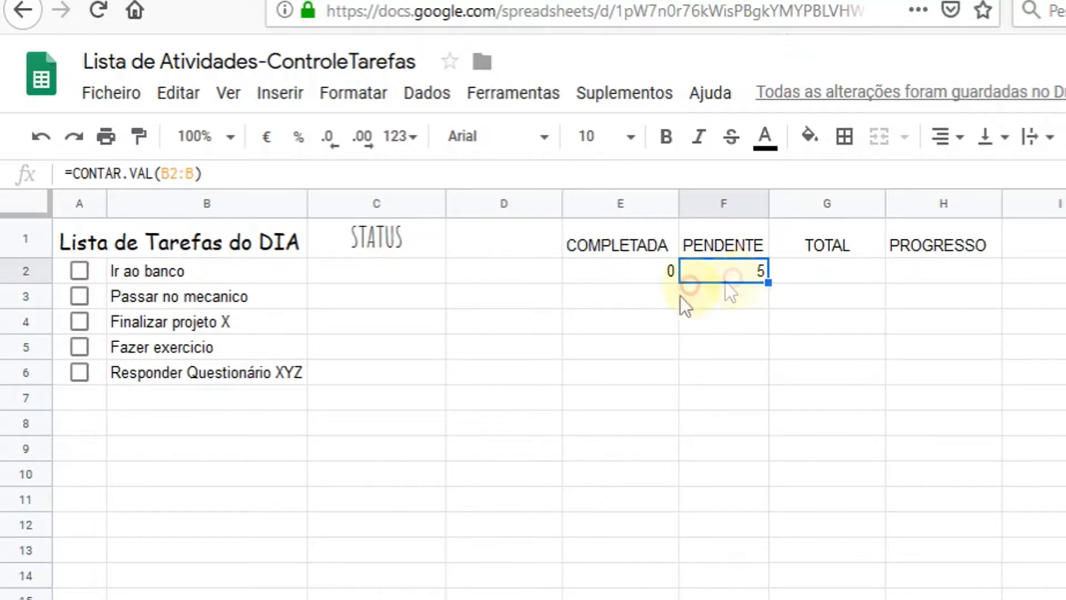
Add the test entries DFADS, ADFS, ADSF and ASFD below the task list in B7:B10
left_click(153, 397)
type("DFADS")
key("Return")
type("ADFS")
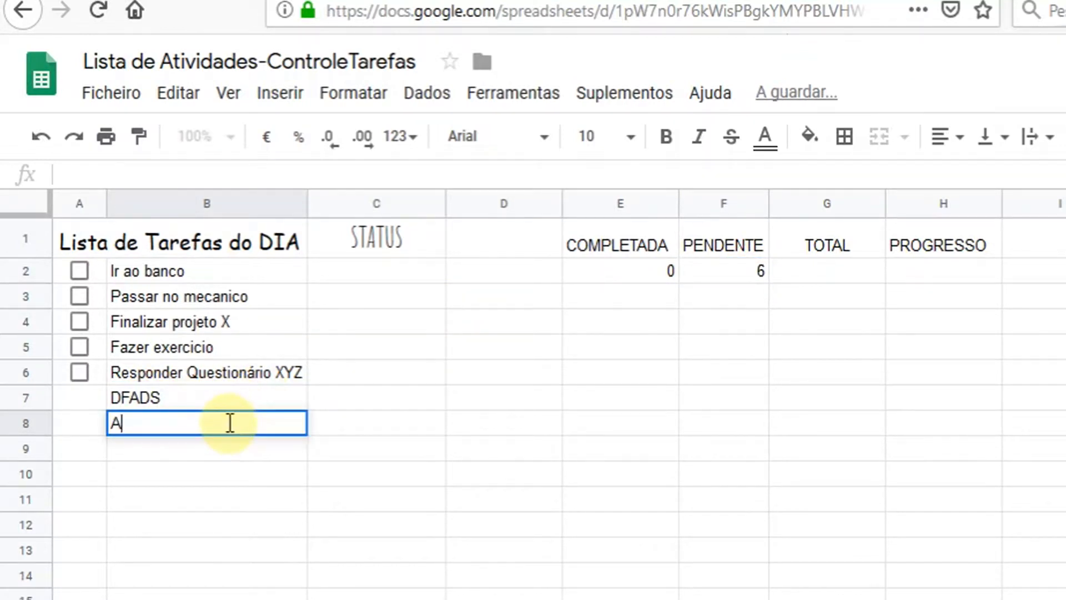
key("Return")
type("ADSF")
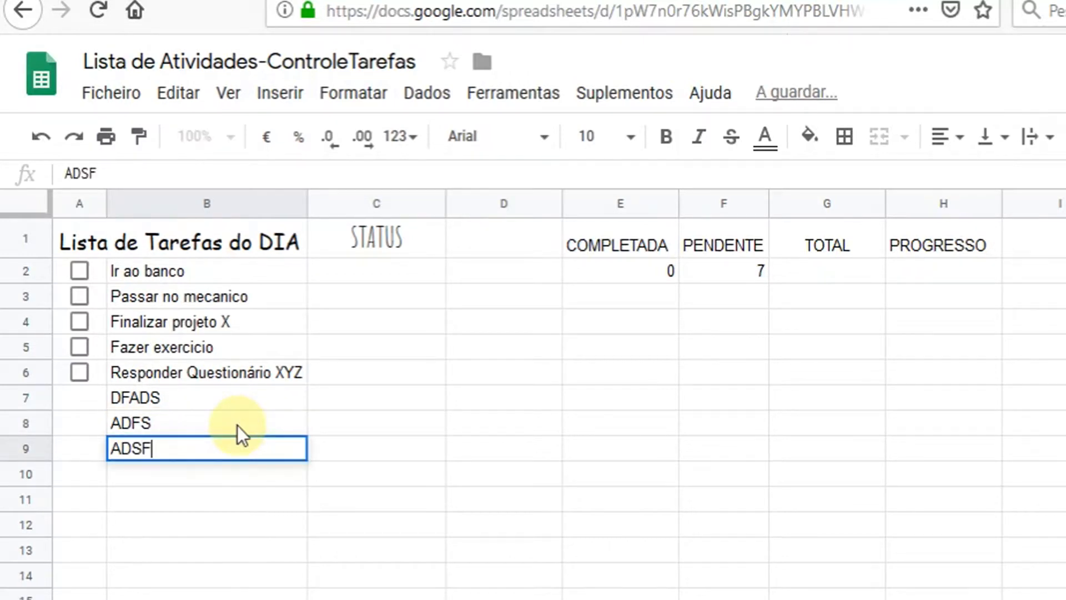
key("Return")
type("ASFD")
key("Return")
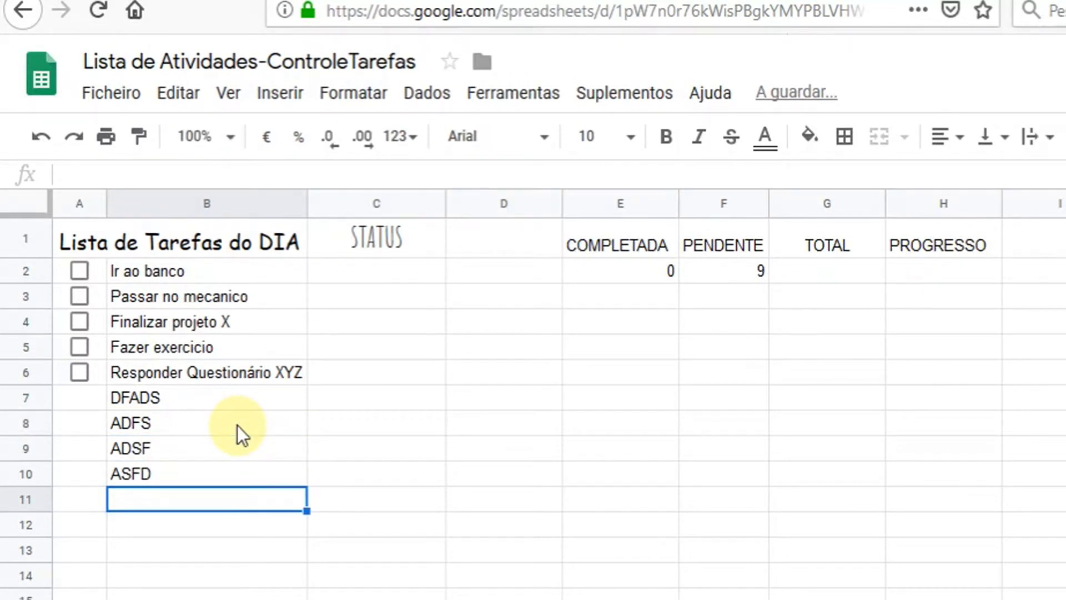
Delete the four test entries from B7:B10
left_click_drag(205, 399, 221, 478)
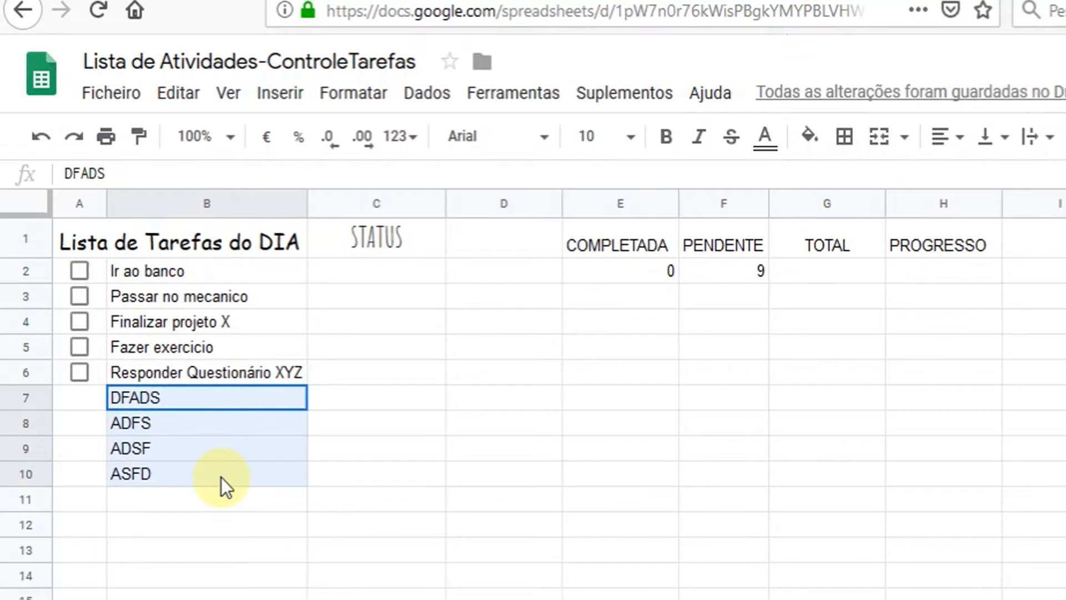
key("Delete")
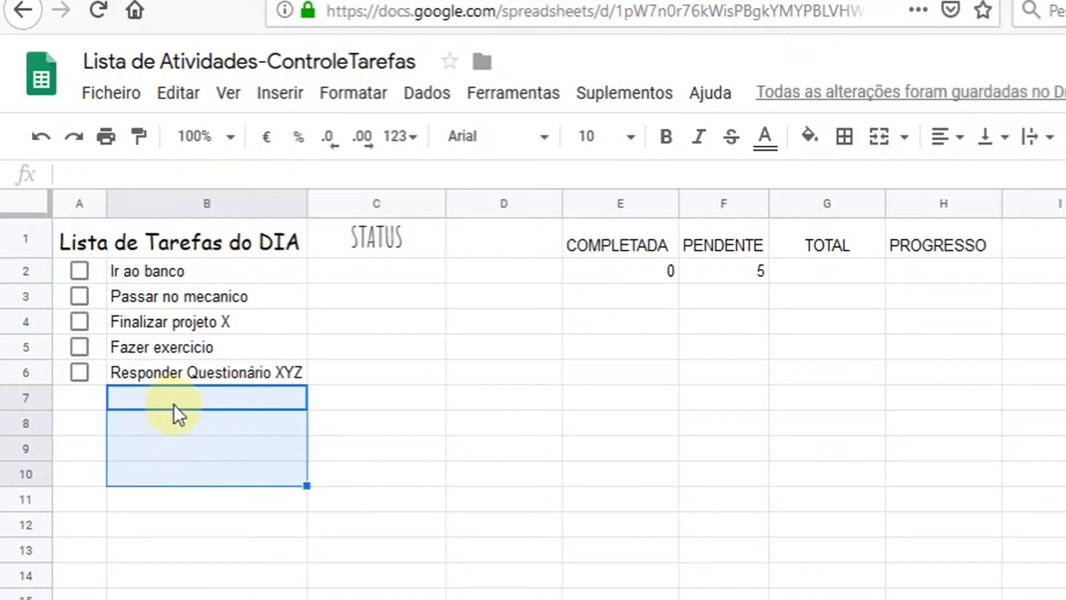
left_click(737, 270)
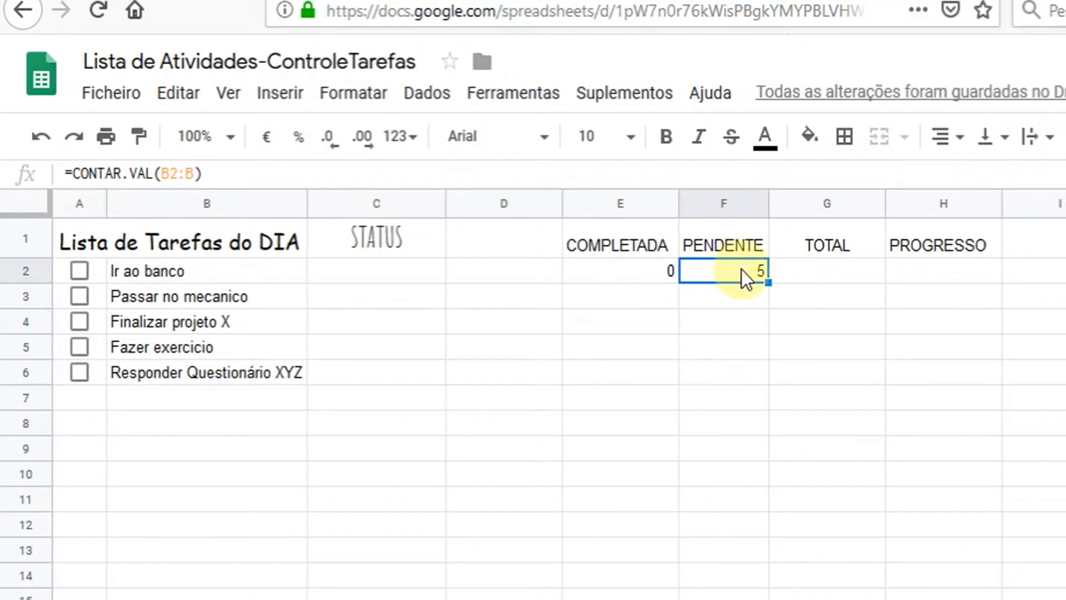
Tick the checkbox of the task "Ir ao banco" and check the pending count in F2
left_click(77, 273)
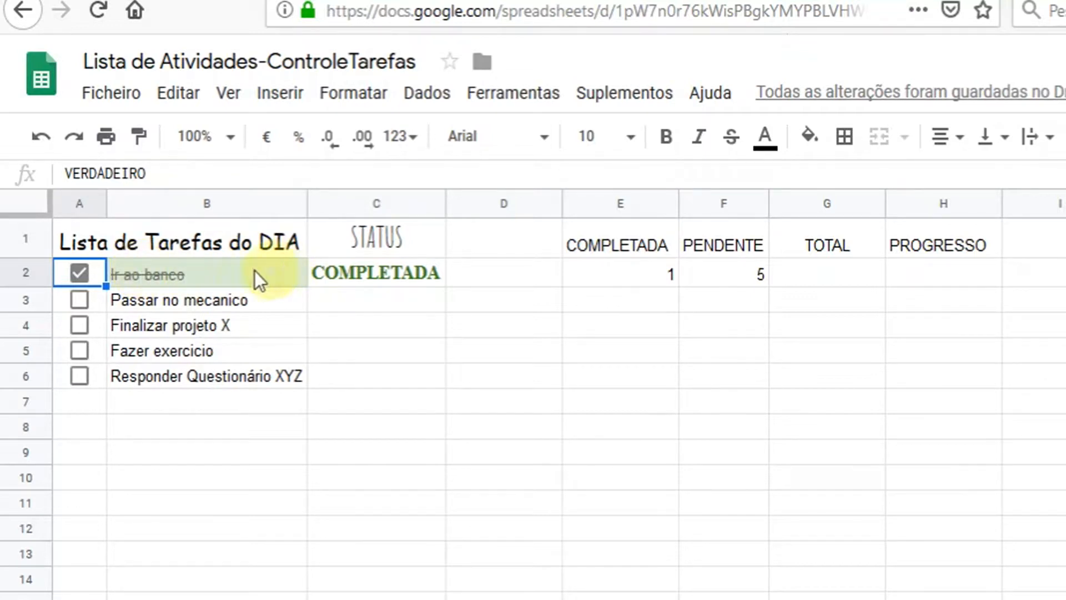
left_click(278, 275)
left_click(758, 280)
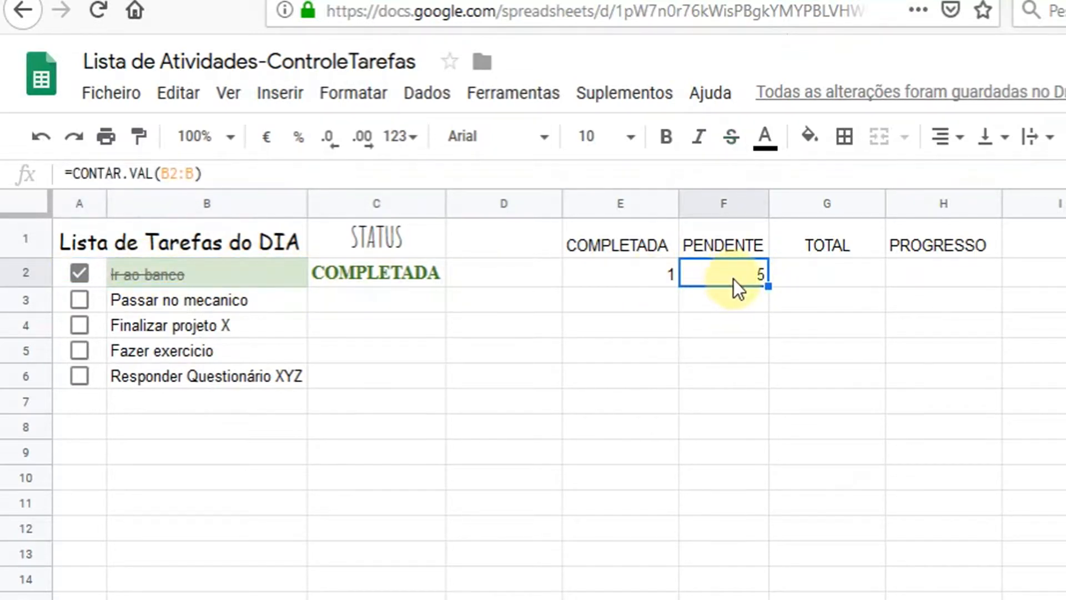
Compare the ticked and unticked tasks in rows 2 to 6 with the completed and pending counts in E2 and F2
left_click(197, 306)
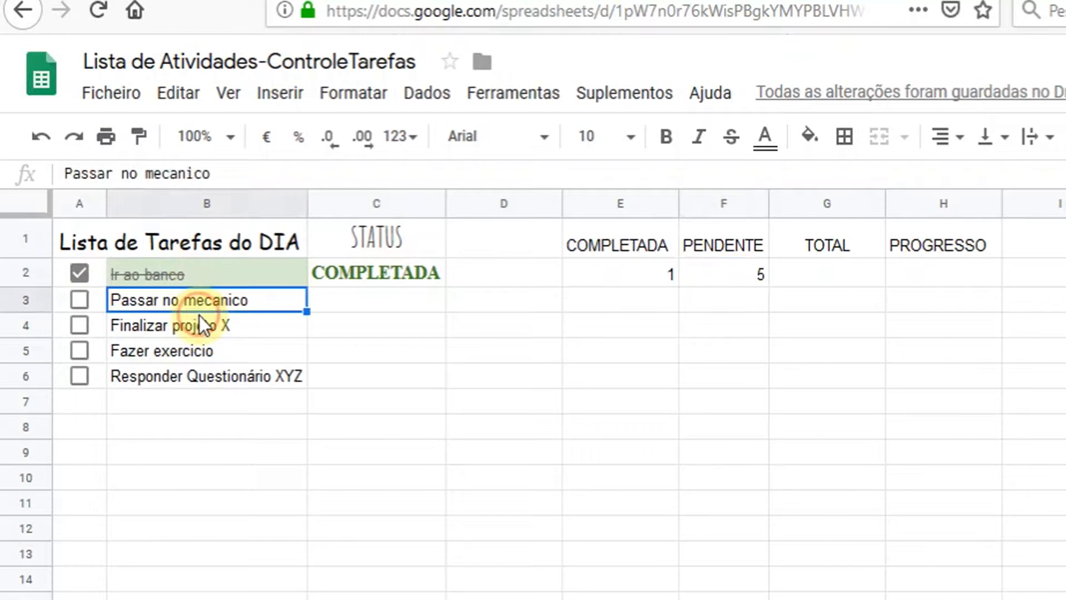
left_click(201, 333)
left_click(202, 356)
left_click(211, 372)
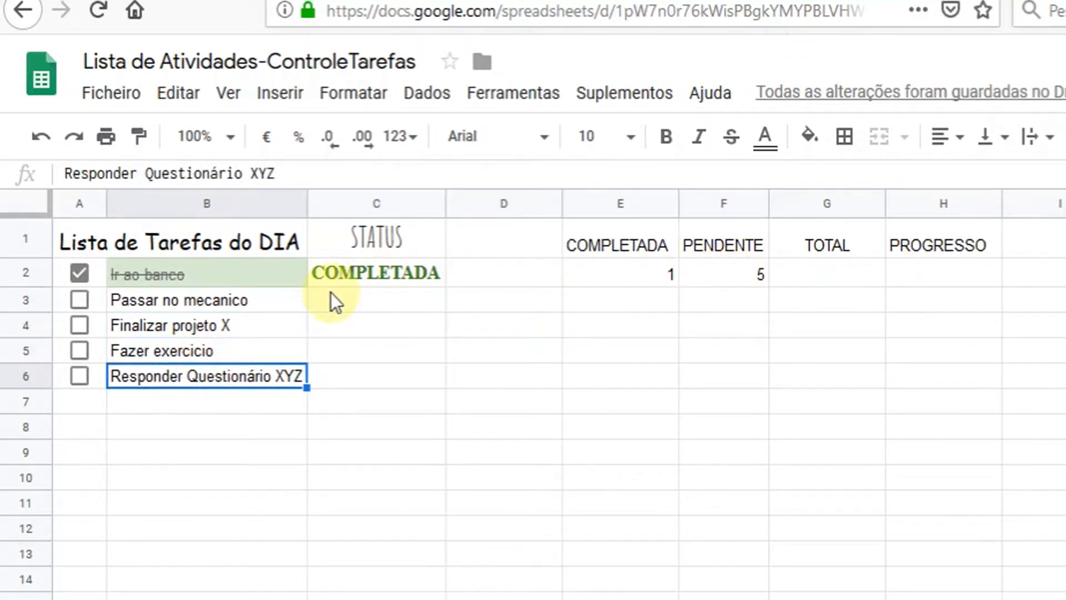
left_click_drag(231, 275, 247, 380)
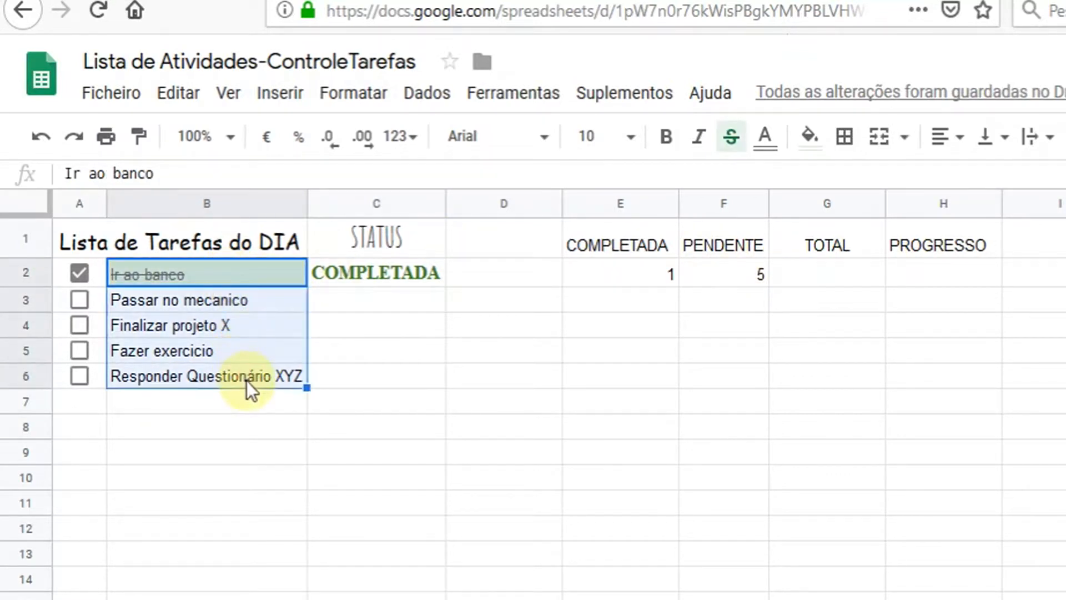
left_click_drag(249, 269, 235, 378)
left_click(232, 322)
left_click(82, 275)
left_click(82, 275)
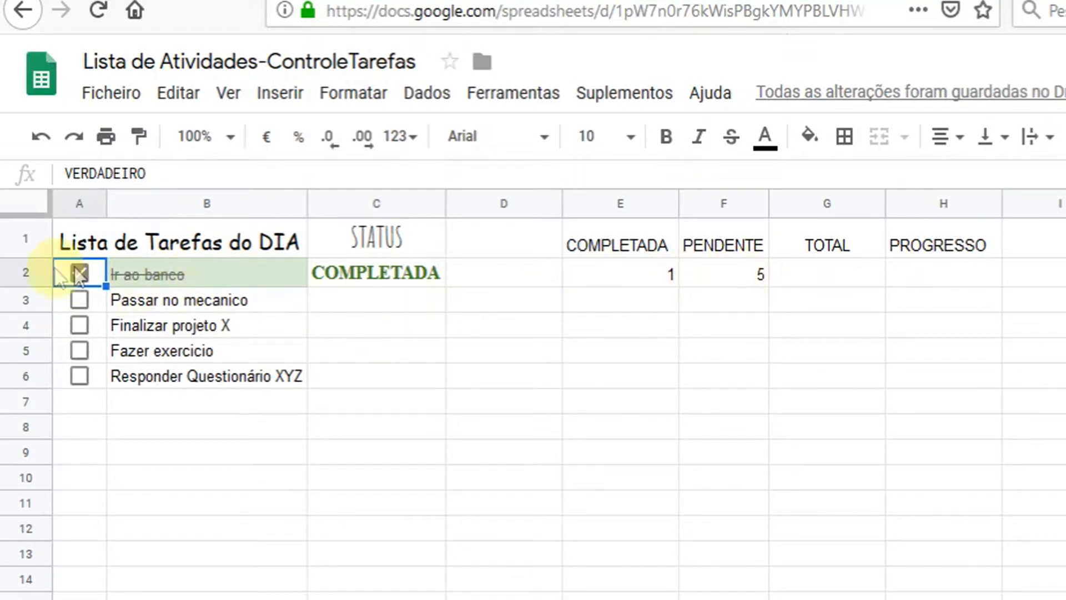
left_click_drag(187, 298, 195, 378)
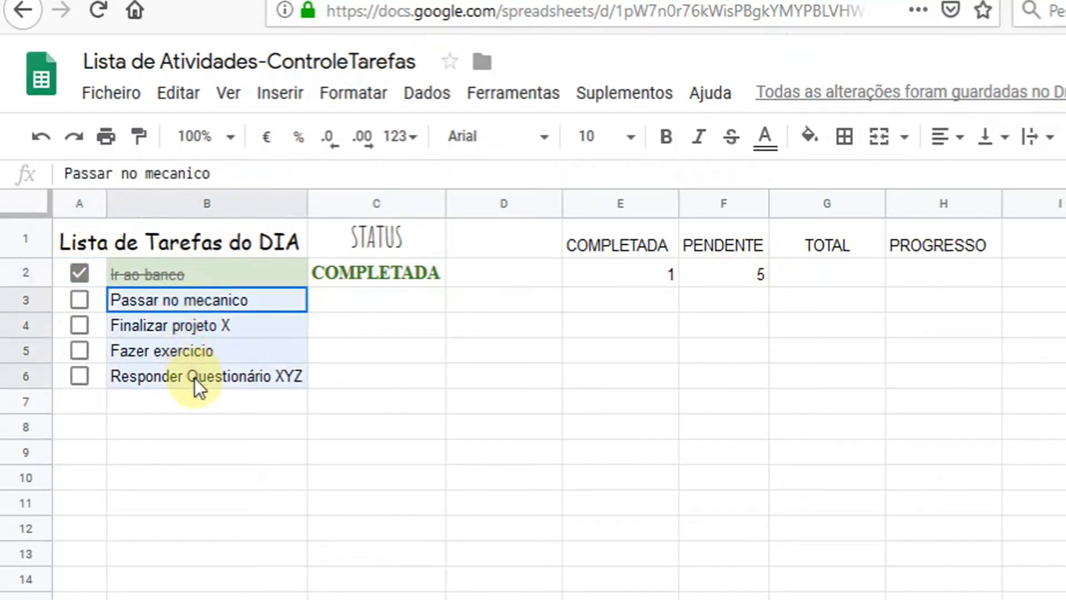
left_click_drag(187, 280, 201, 377)
left_click(732, 274)
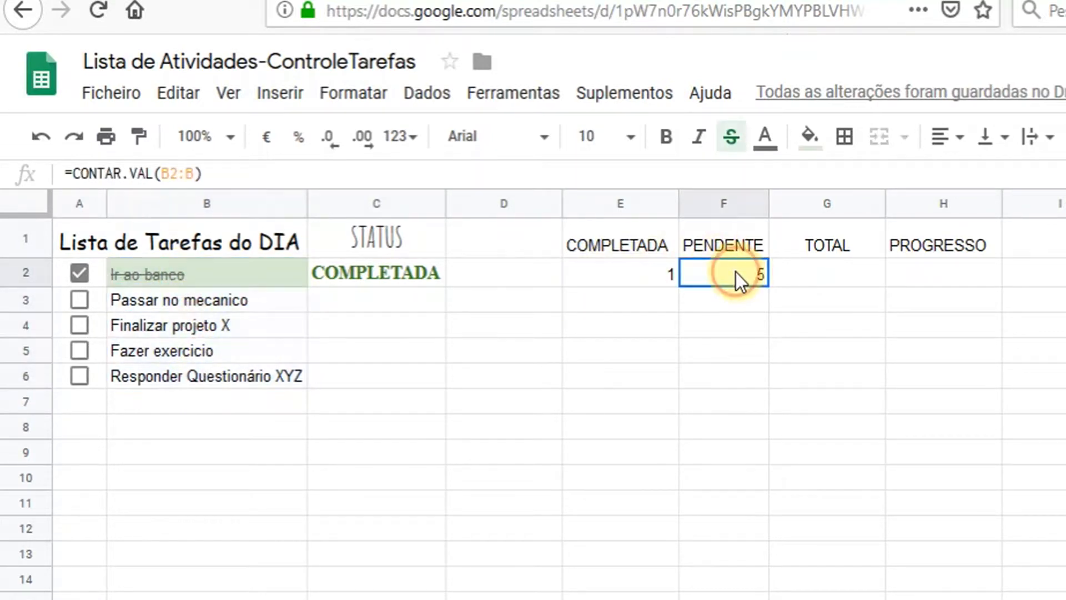
left_click(637, 272)
Extend the pending-tasks formula in F2 to subtract the completed count, making it =CONTAR.VAL(B2:B)-E2
left_click(739, 275)
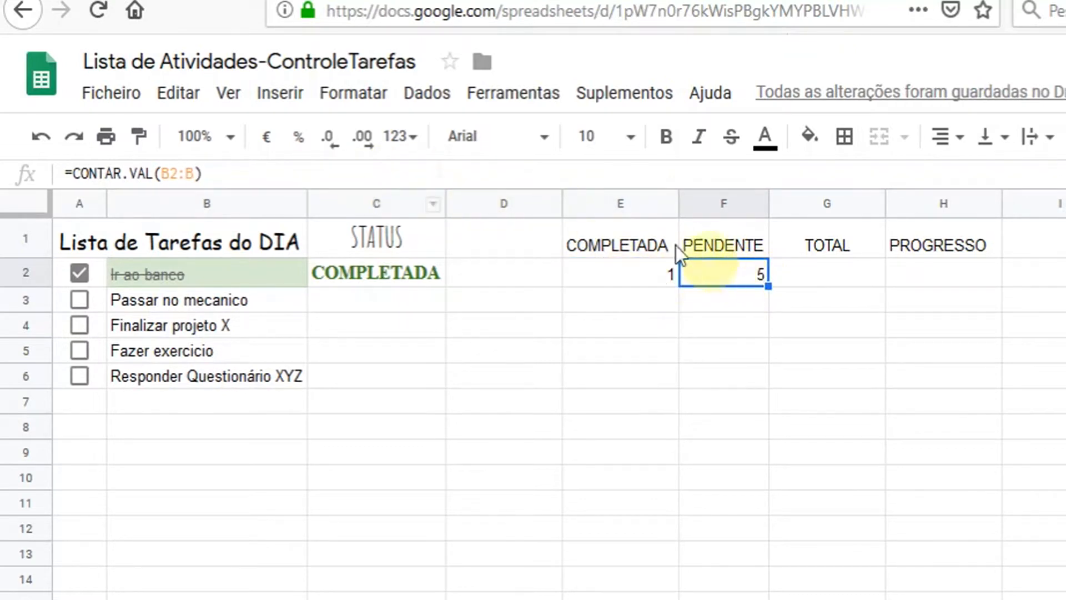
left_click(387, 173)
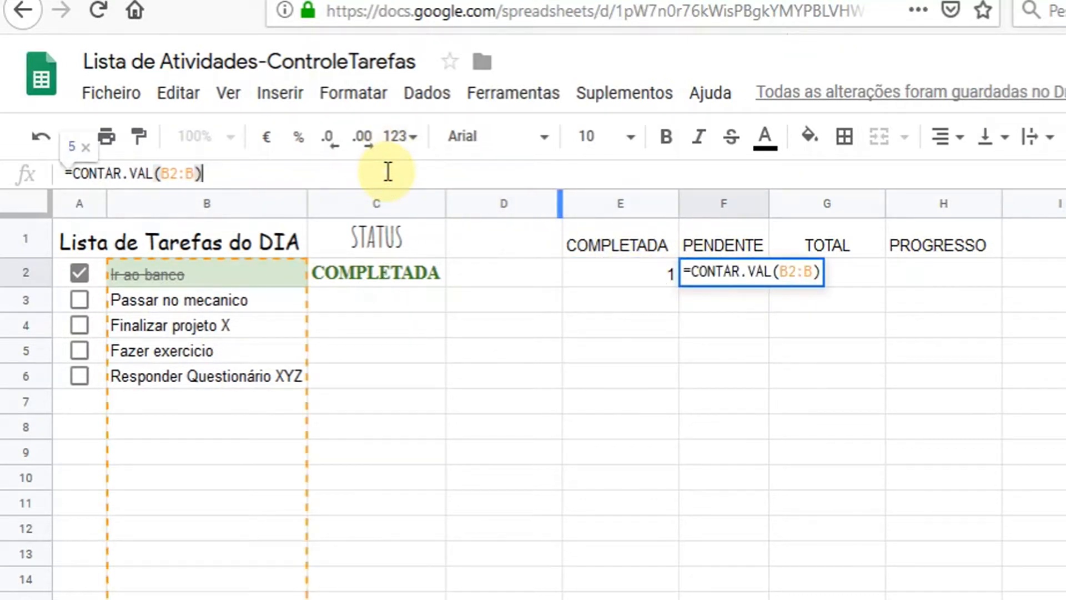
type("-")
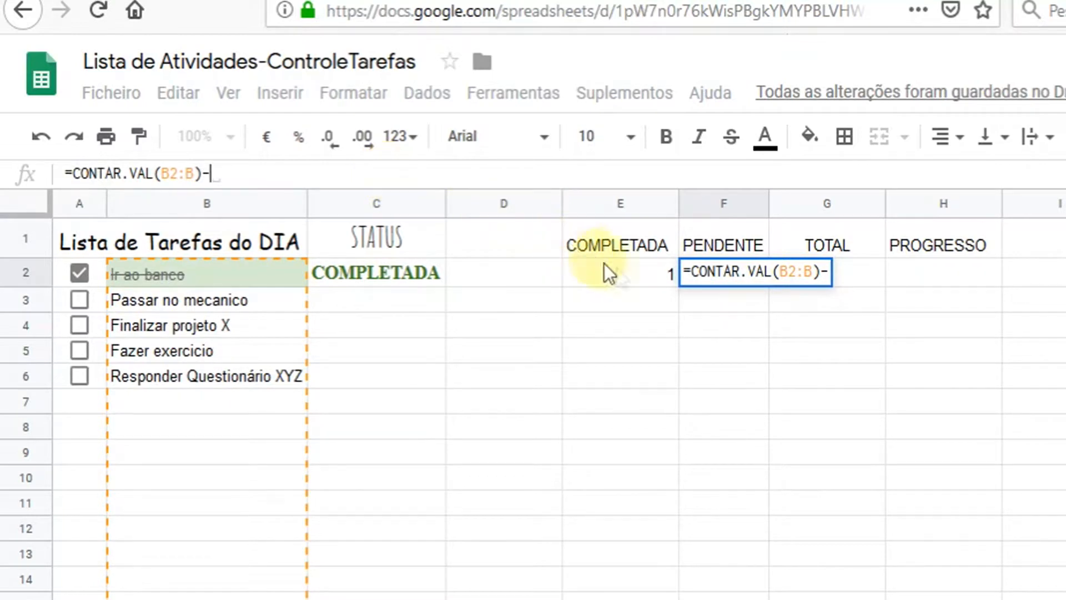
left_click(633, 278)
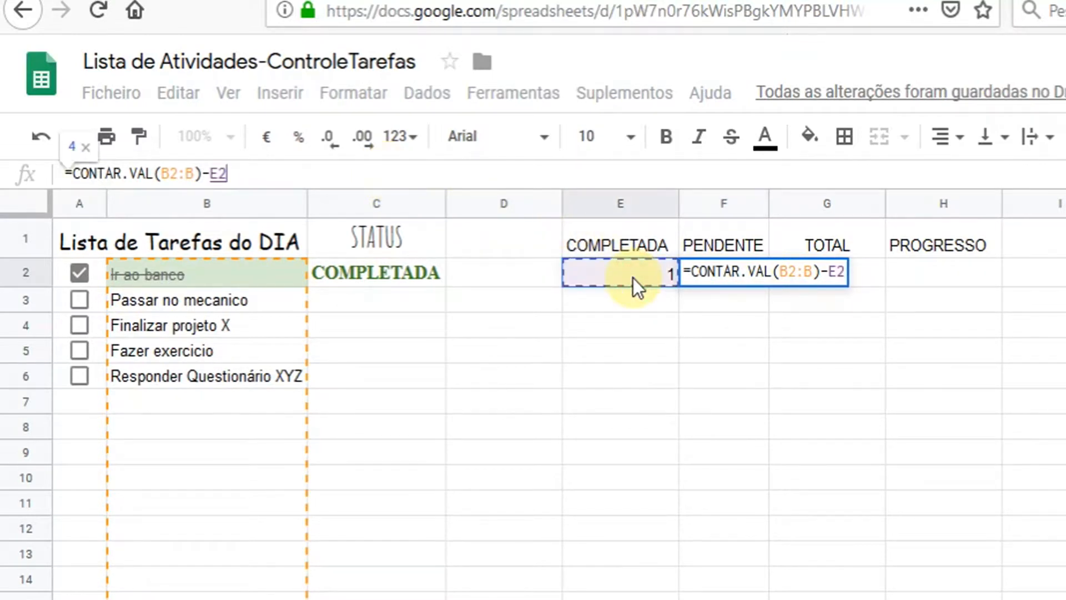
key("Return")
left_click(712, 271)
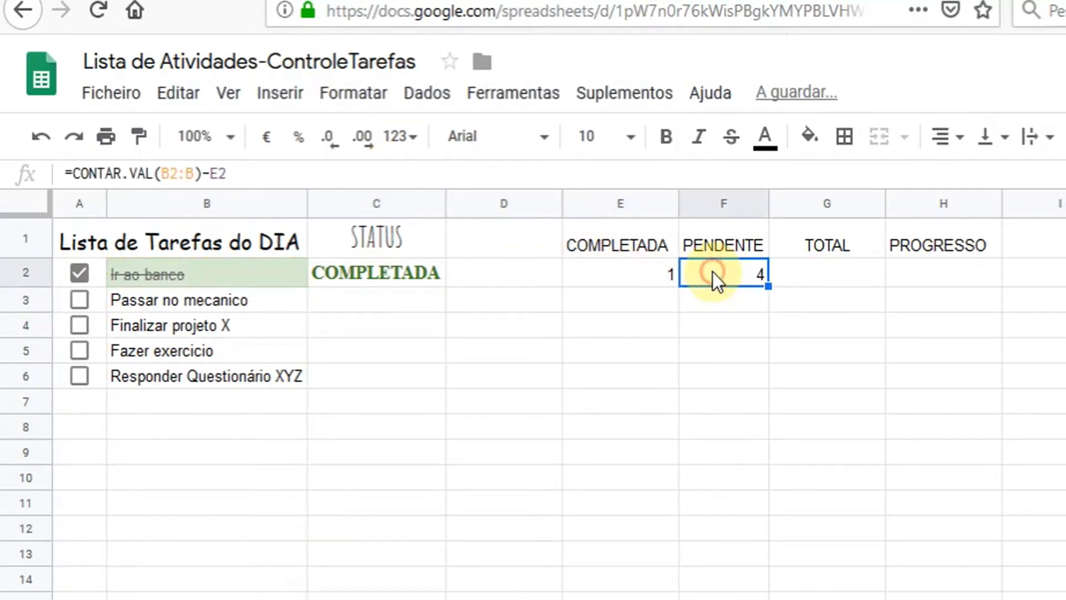
left_click(729, 293)
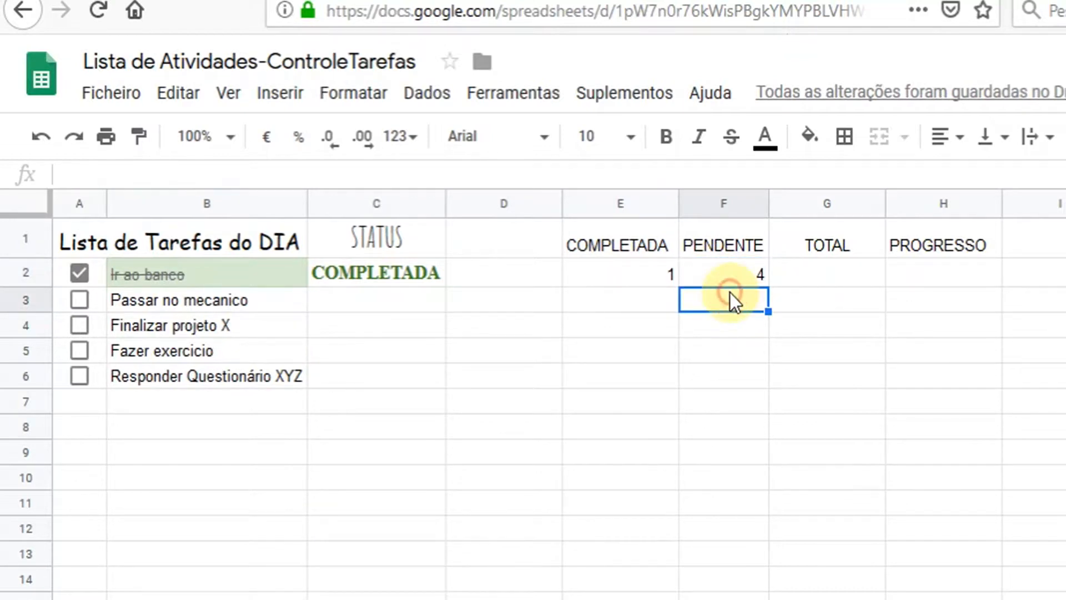
left_click(725, 282)
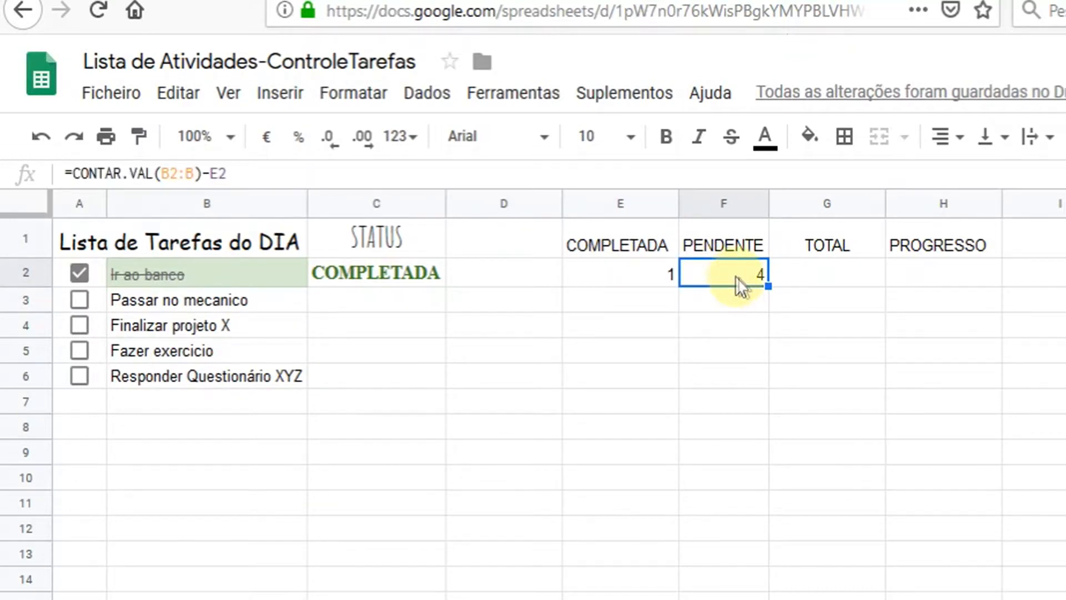
Tick the task "Passar no mecanico" and compare the pending count in F2 with the unticked tasks in B4:B6
left_click(86, 305)
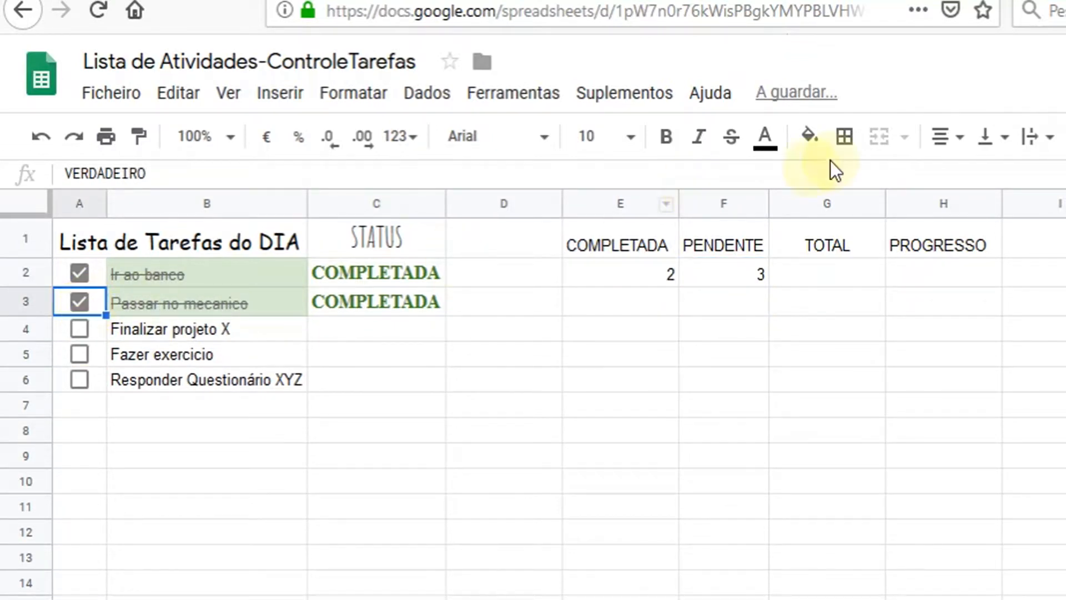
left_click(742, 267)
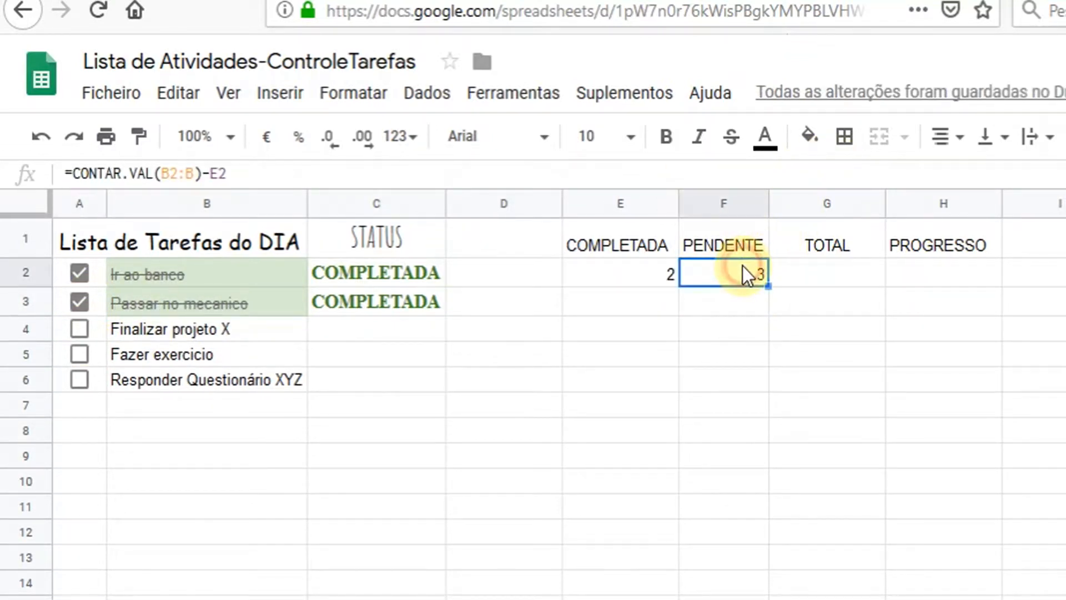
left_click(160, 327)
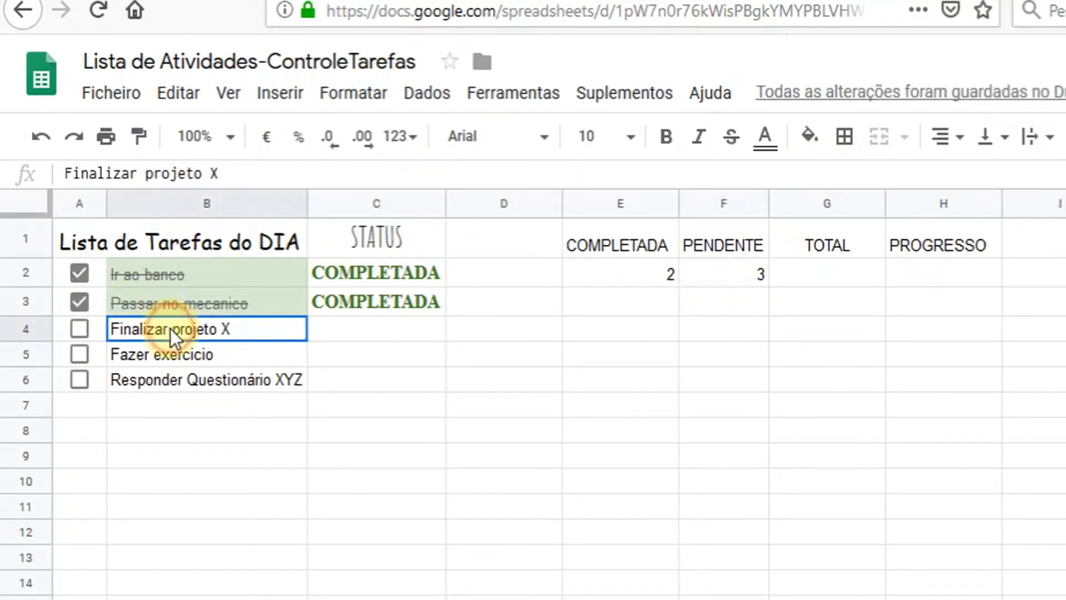
left_click(195, 356)
left_click(206, 376)
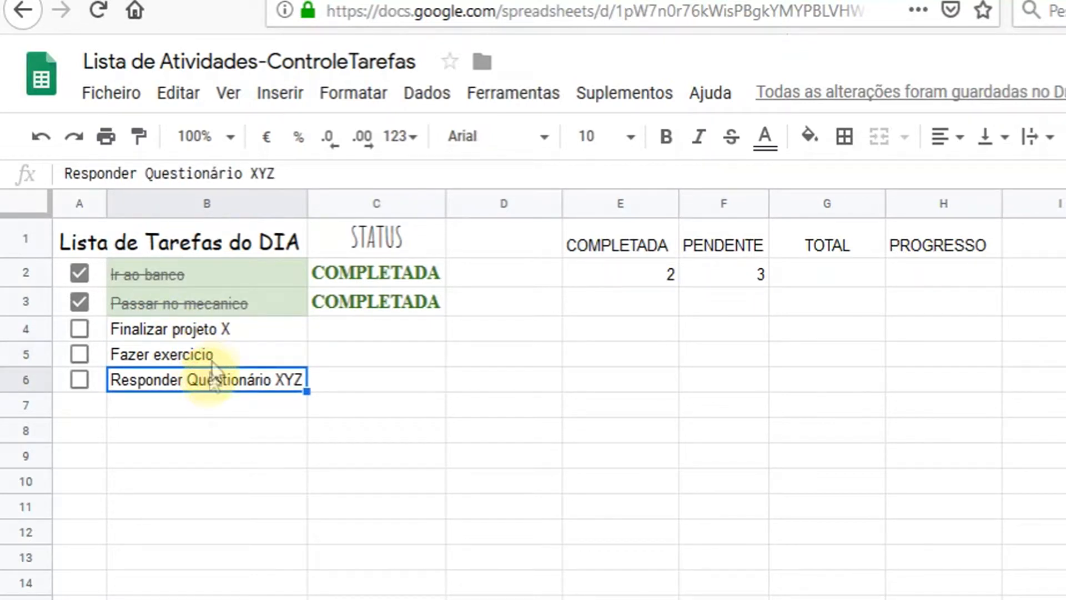
Tick the task "Finalizar projeto X" and compare the statuses in C2:C4 and the unticked tasks in B5:B6 with E2 and F2
left_click(82, 329)
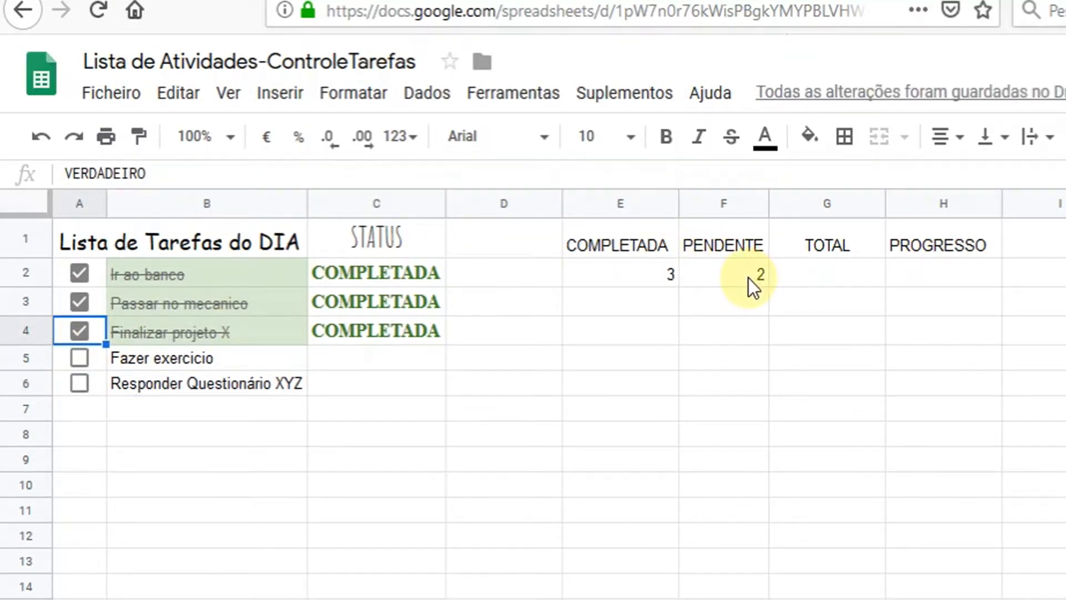
left_click(640, 276)
left_click(370, 273)
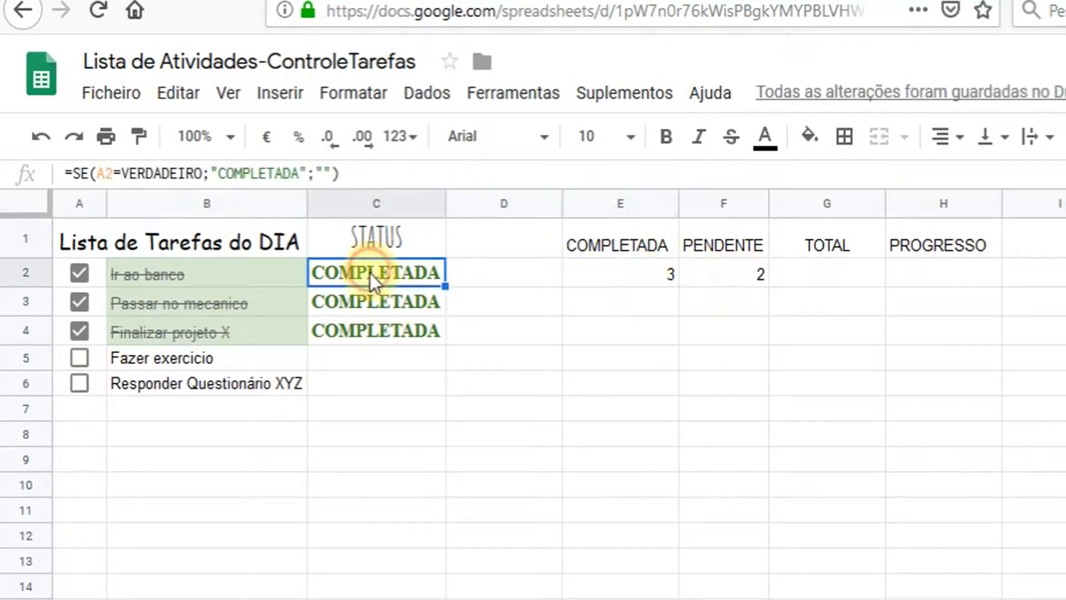
left_click(381, 296)
left_click(390, 327)
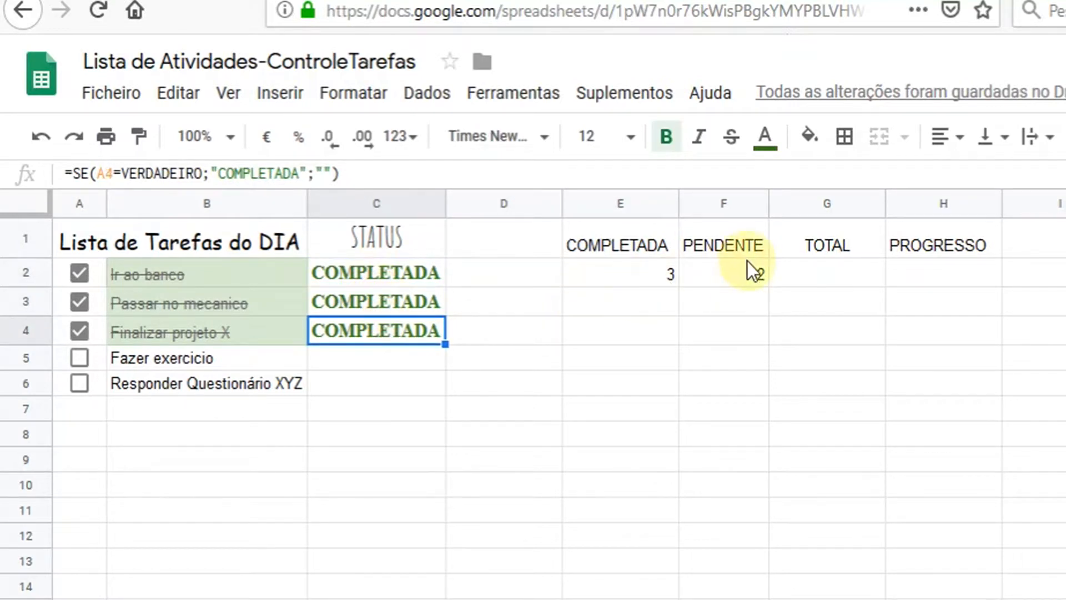
left_click(731, 272)
left_click(244, 360)
left_click(246, 388)
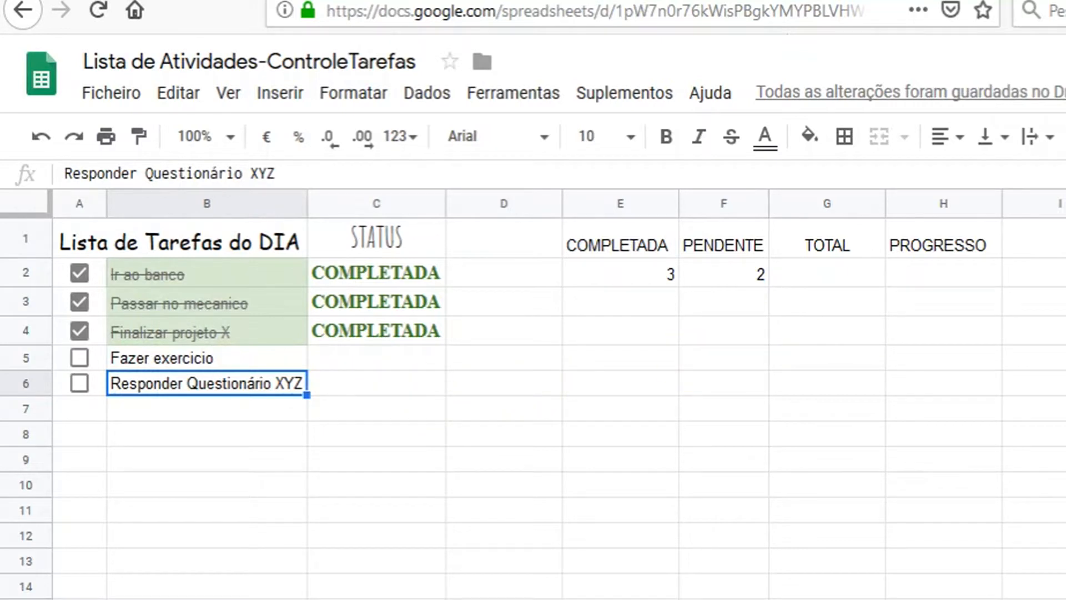
mouse_move(659, 273)
left_mouse_down()
mouse_move(463, 264)
mouse_move(442, 275)
left_mouse_up()
mouse_move(665, 282)
left_mouse_down()
mouse_move(432, 321)
mouse_move(452, 298)
mouse_move(442, 303)
left_mouse_up()
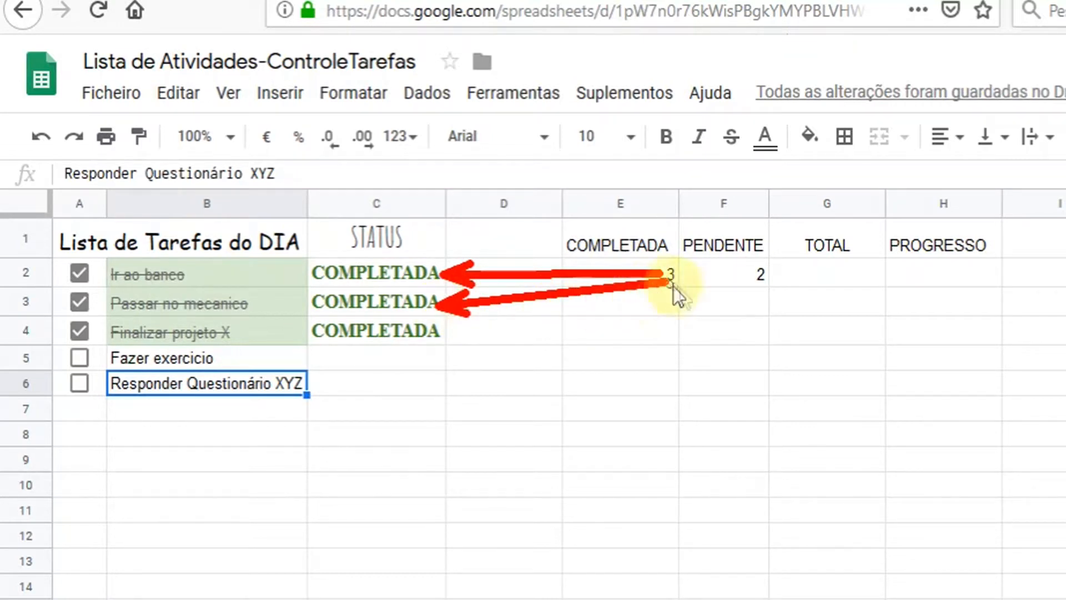
mouse_move(661, 284)
left_mouse_down()
mouse_move(430, 338)
mouse_move(444, 332)
left_mouse_up()
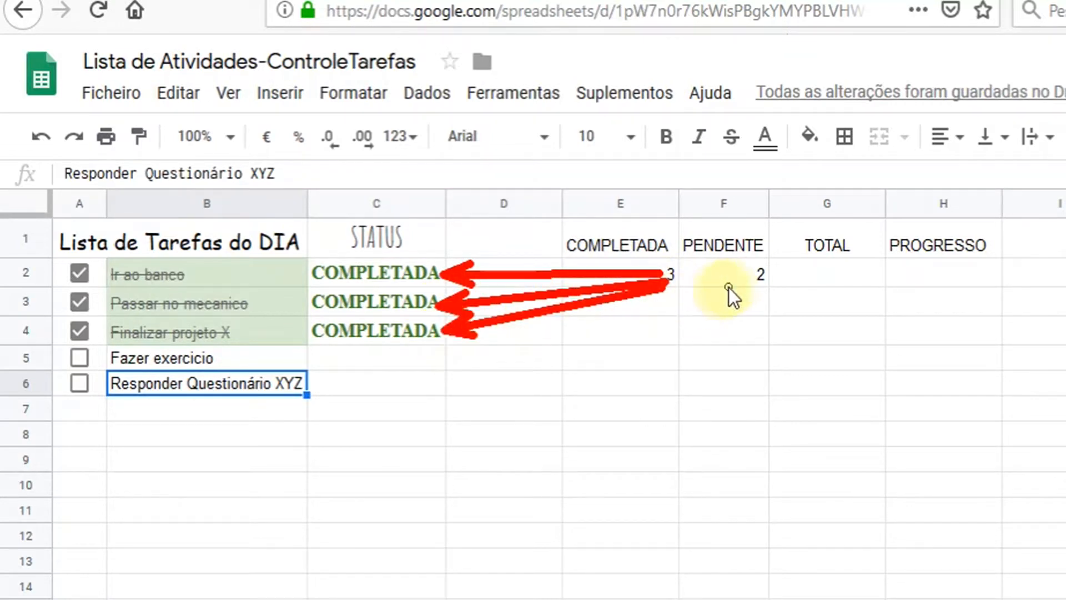
mouse_move(765, 278)
left_mouse_down()
mouse_move(337, 365)
mouse_move(297, 359)
left_mouse_up()
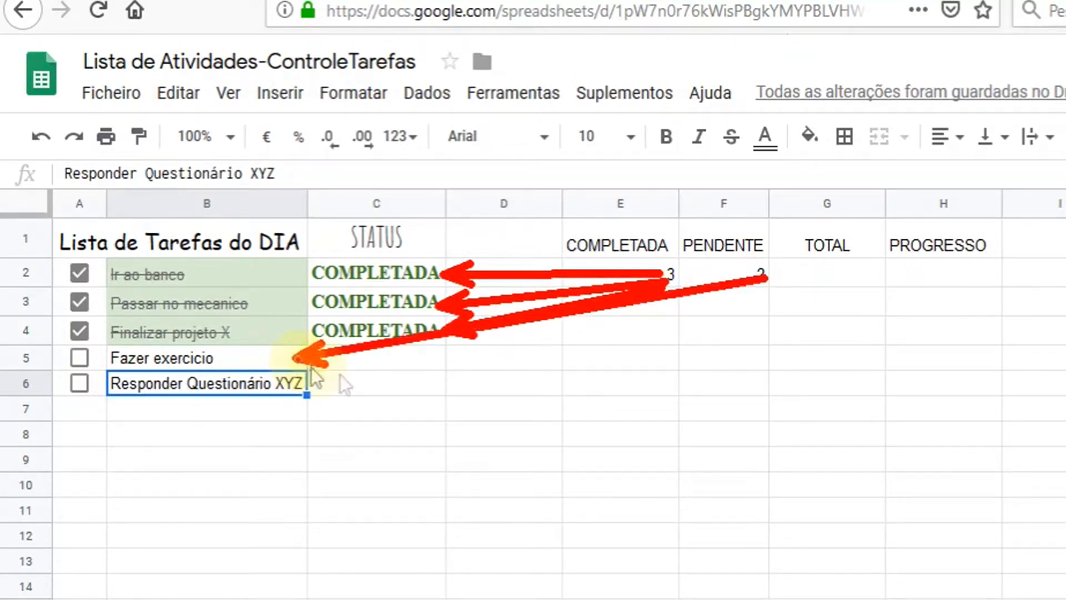
mouse_move(761, 281)
left_mouse_down()
mouse_move(397, 347)
mouse_move(311, 383)
mouse_move(318, 391)
left_mouse_up()
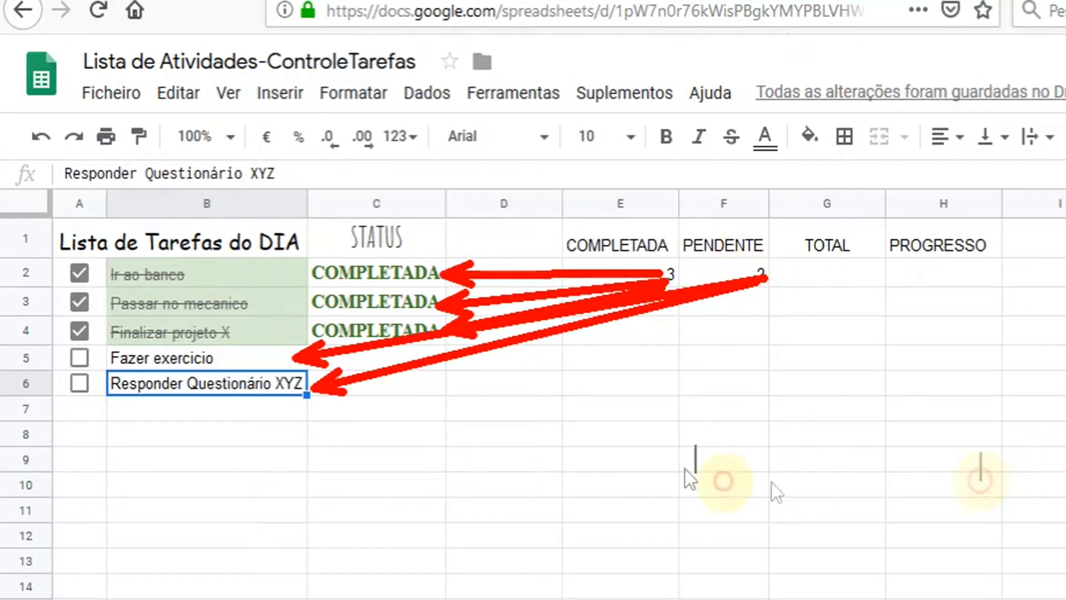
left_click(542, 395)
type("5")
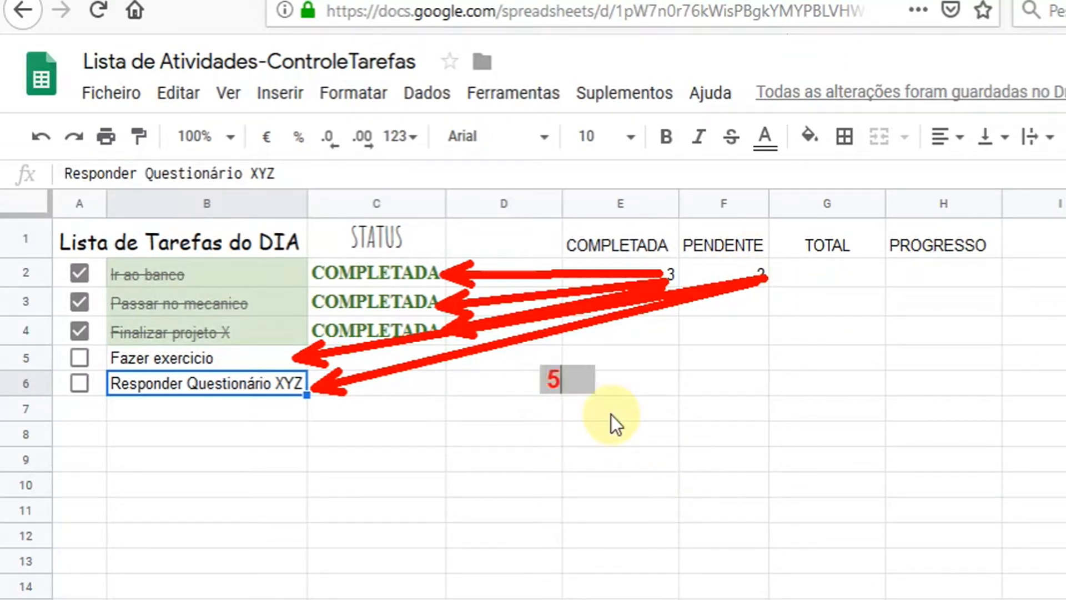
type("-")
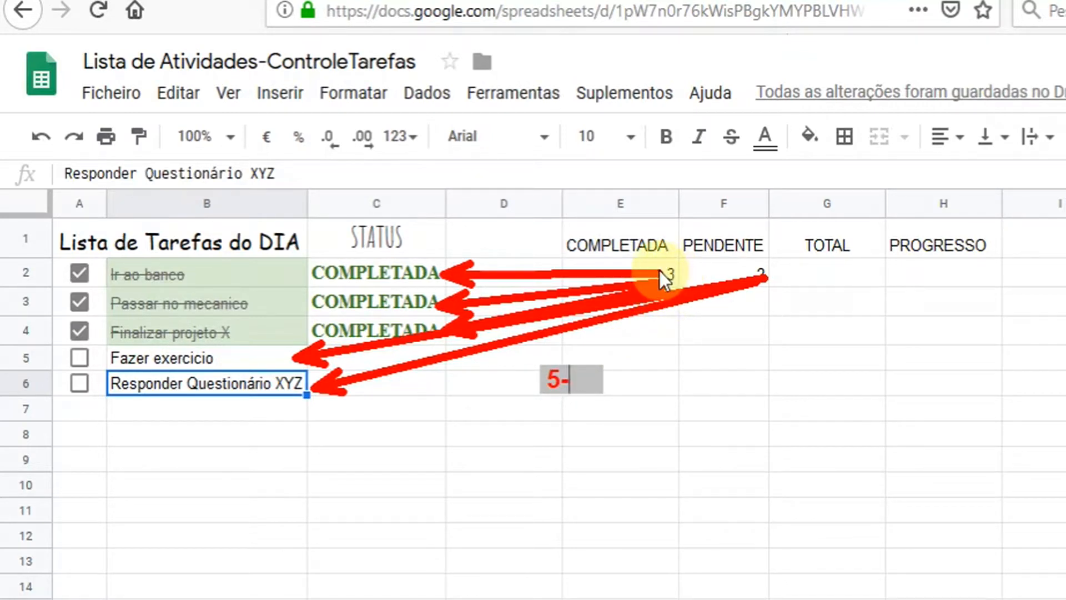
mouse_move(671, 276)
left_mouse_down()
mouse_move(602, 354)
mouse_move(598, 391)
left_mouse_up()
type("3")
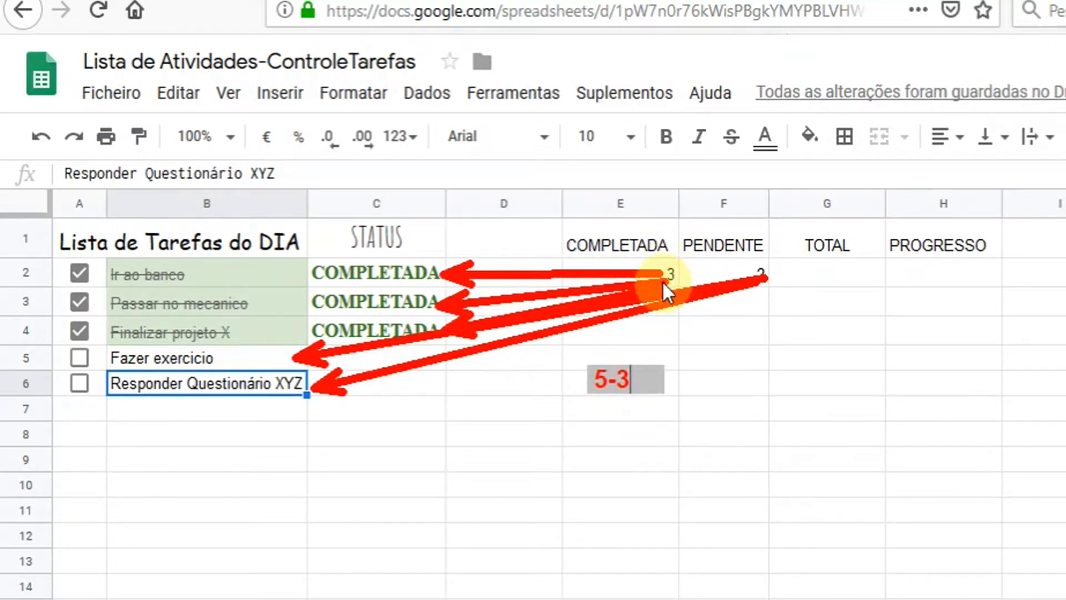
type("=")
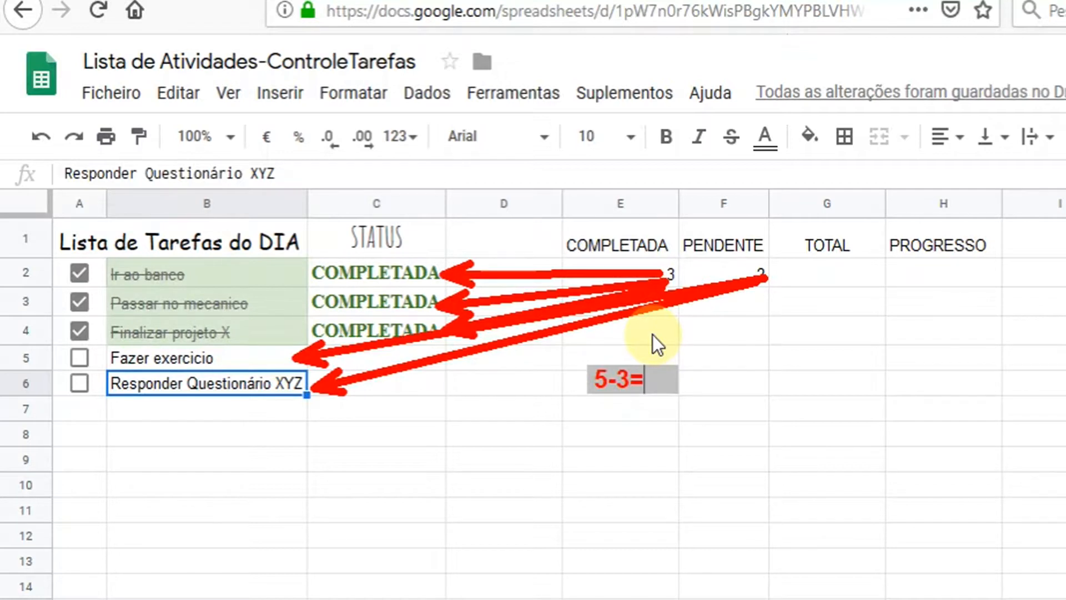
type("2")
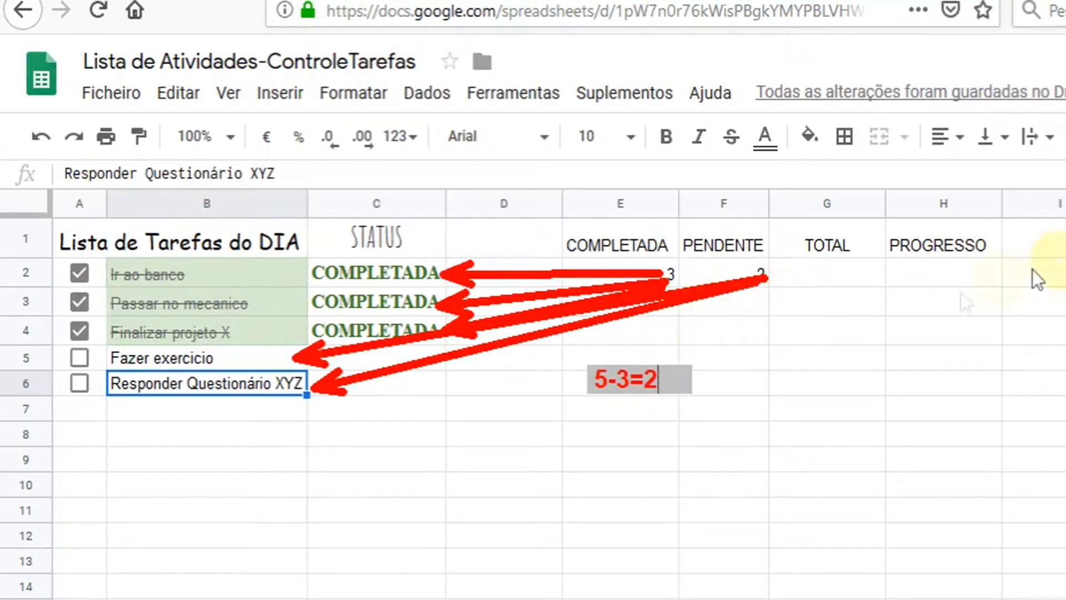
key("Escape")
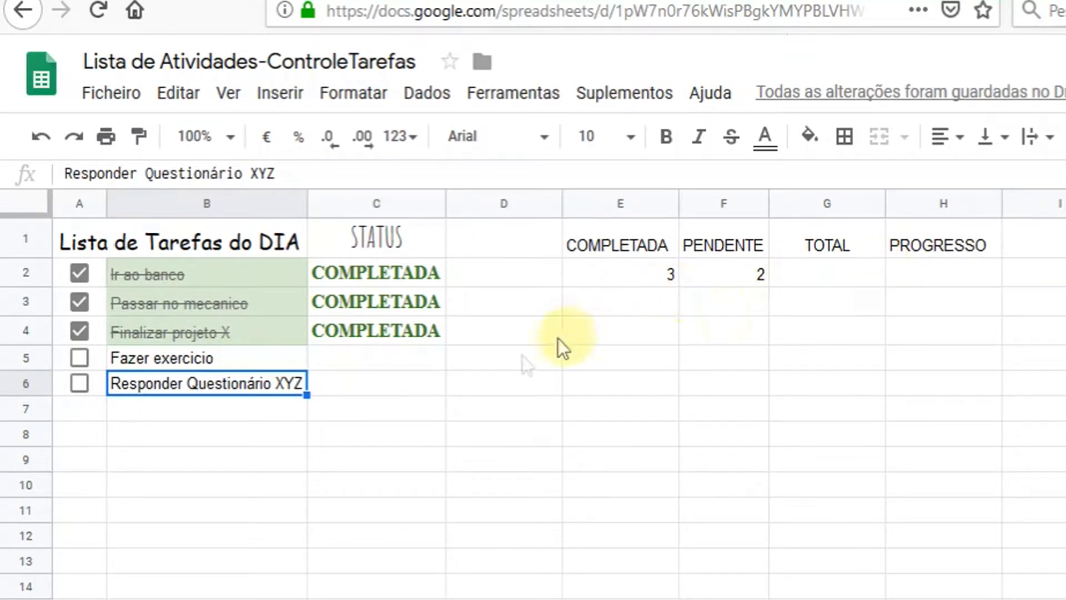
Untick "Finalizar projeto X", "Passar no mecanico" and "Ir ao banco", and compare the task list with the counts in E2 and F2
left_click(442, 375)
left_click(392, 365)
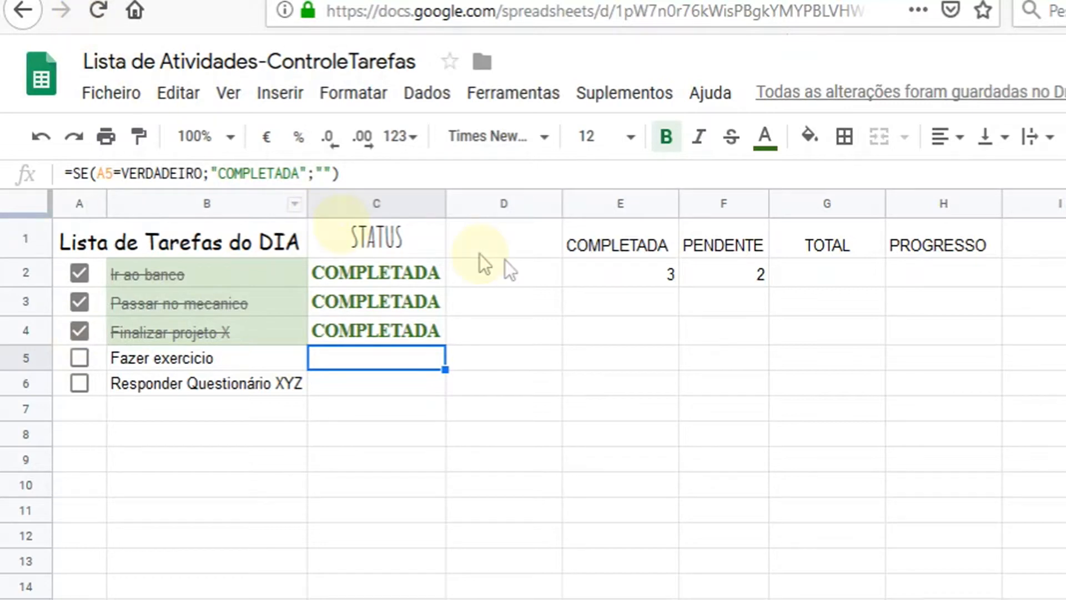
left_click(81, 331)
left_click(82, 303)
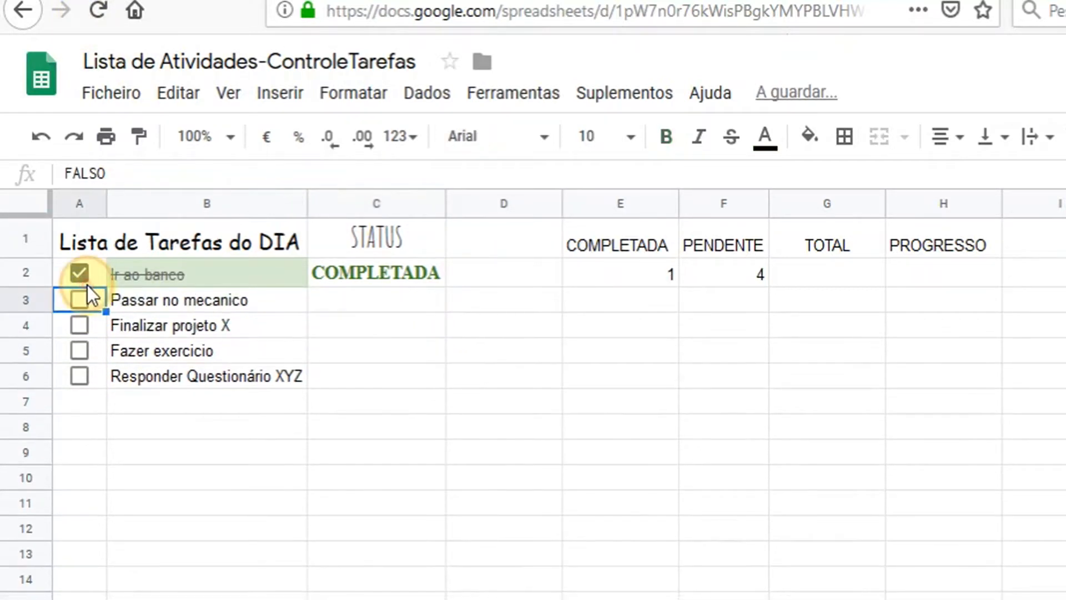
left_click(80, 272)
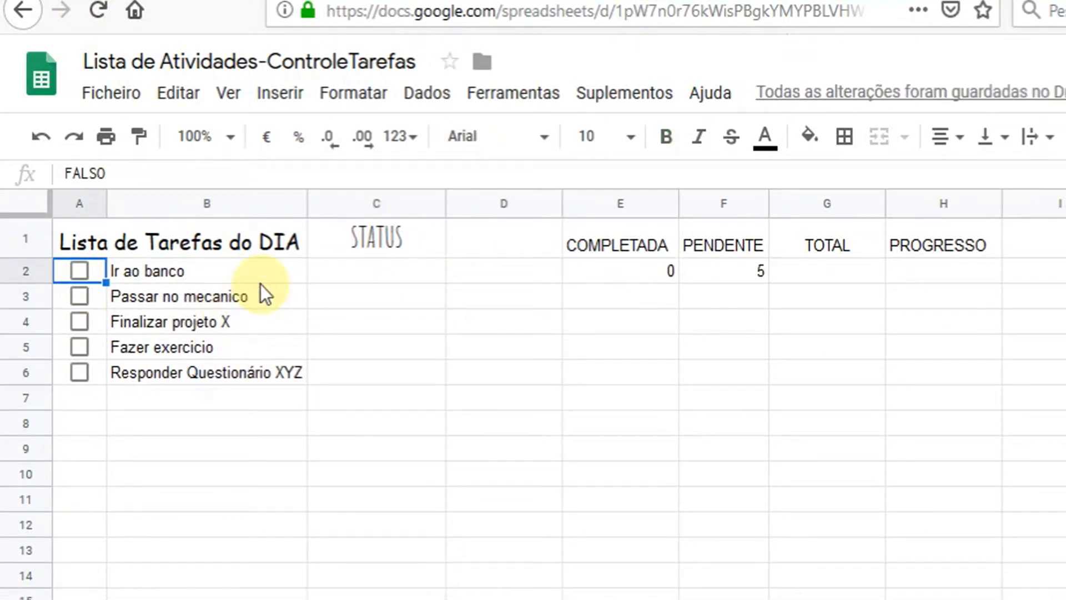
left_click(727, 275)
left_click(222, 290)
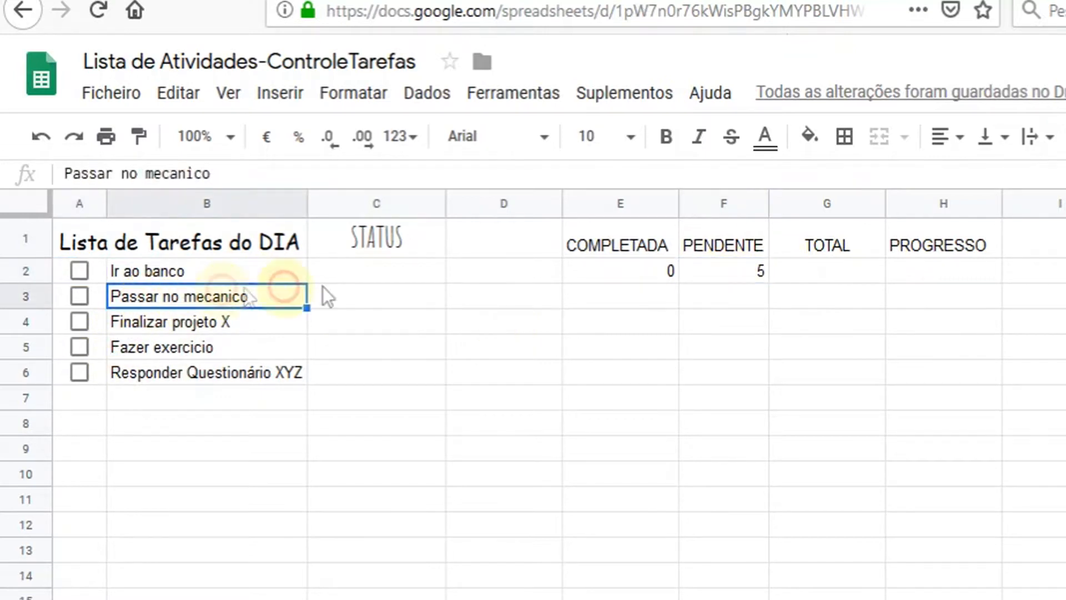
left_click(648, 275)
left_click(208, 274)
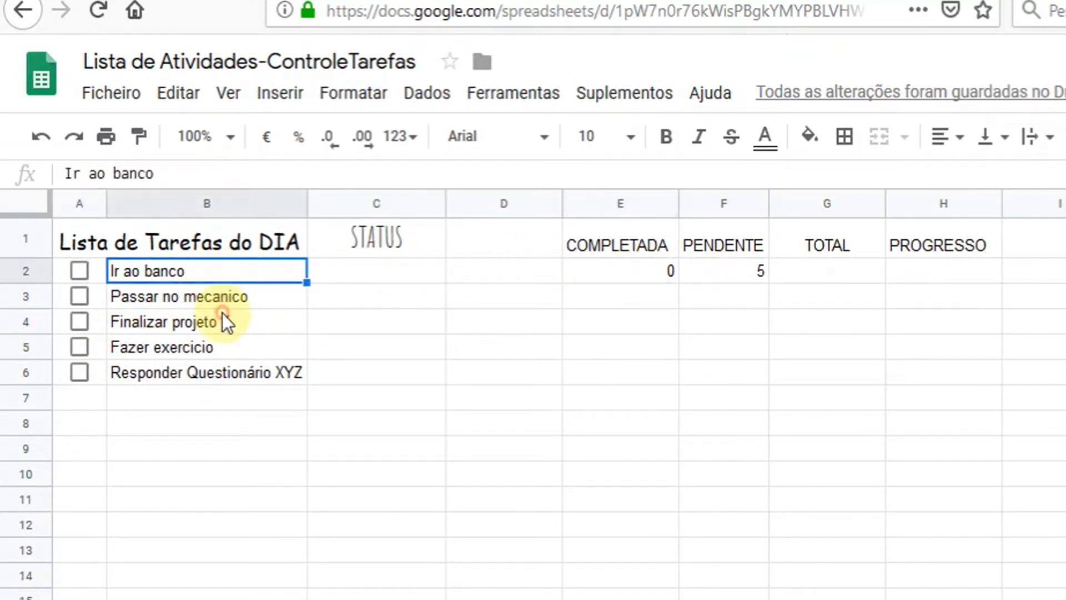
Test the counts by ticking "Ir ao banco" and "Passar no mecanico", and clear both checkboxes again
left_click(80, 270)
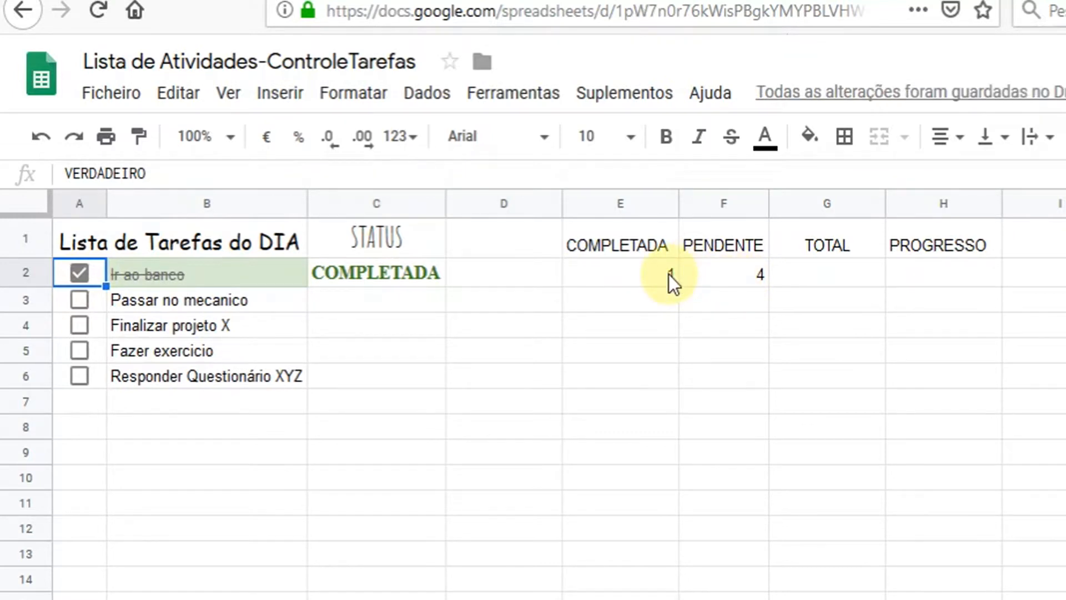
left_click(79, 301)
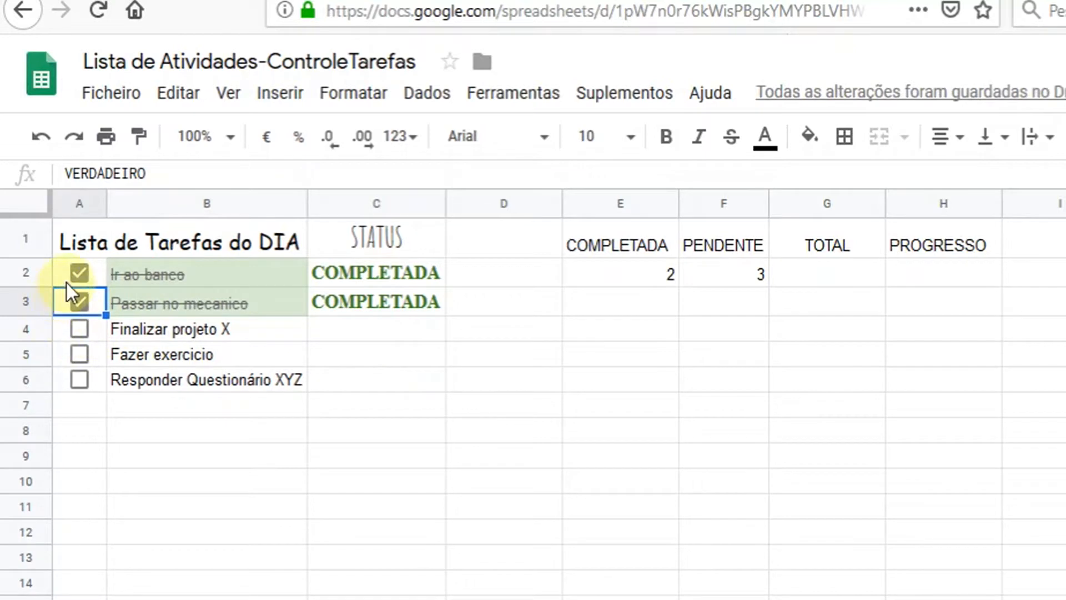
left_click(80, 301)
left_click(80, 272)
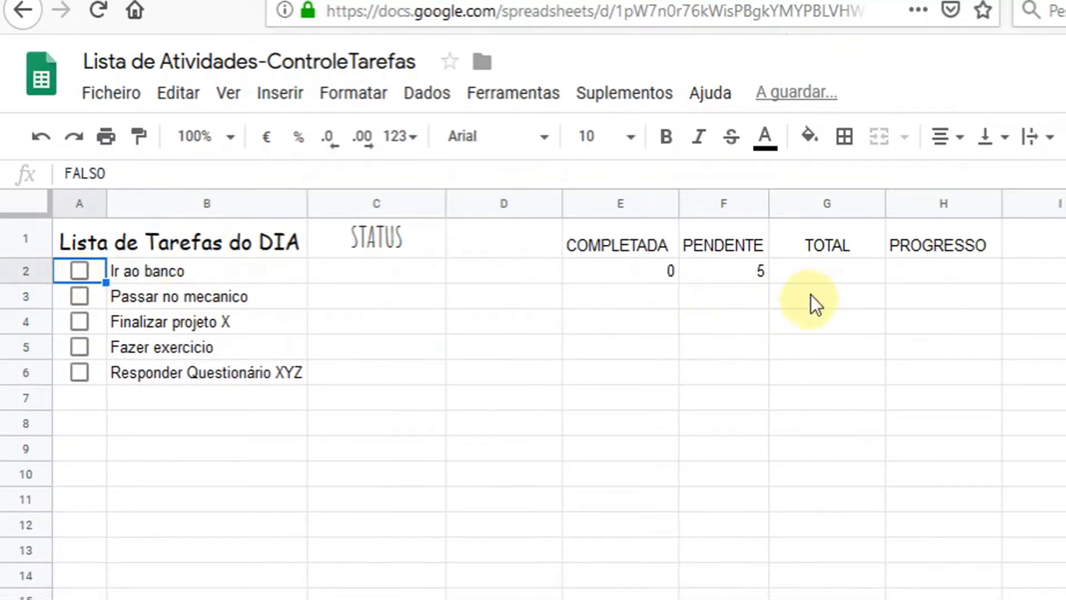
Enter the formula =E2+F2 in G2 to add up the completed and pending tasks under TOTAL
left_click(809, 272)
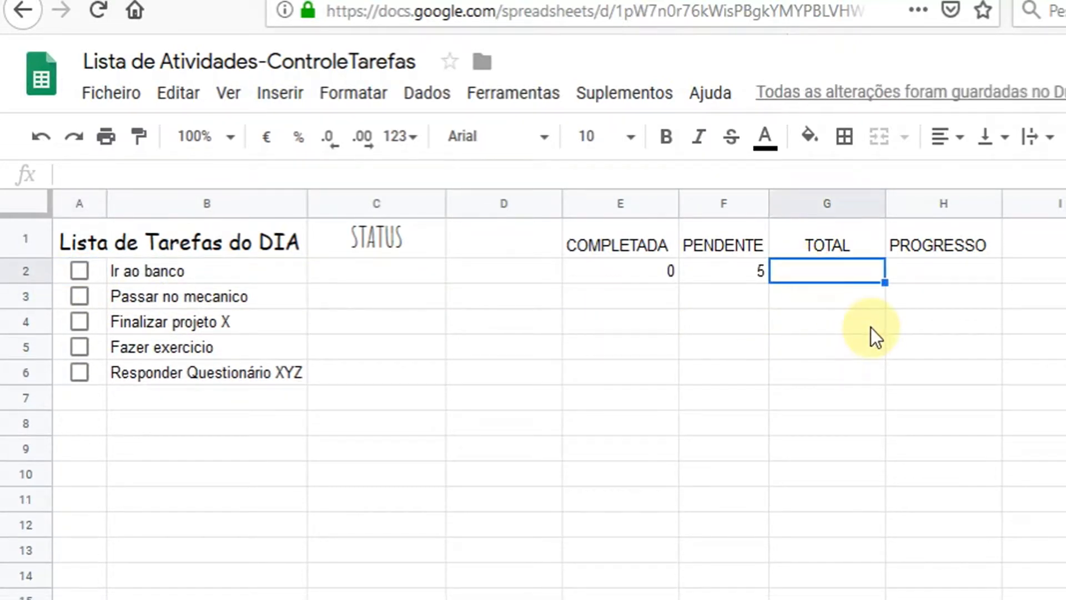
type("=")
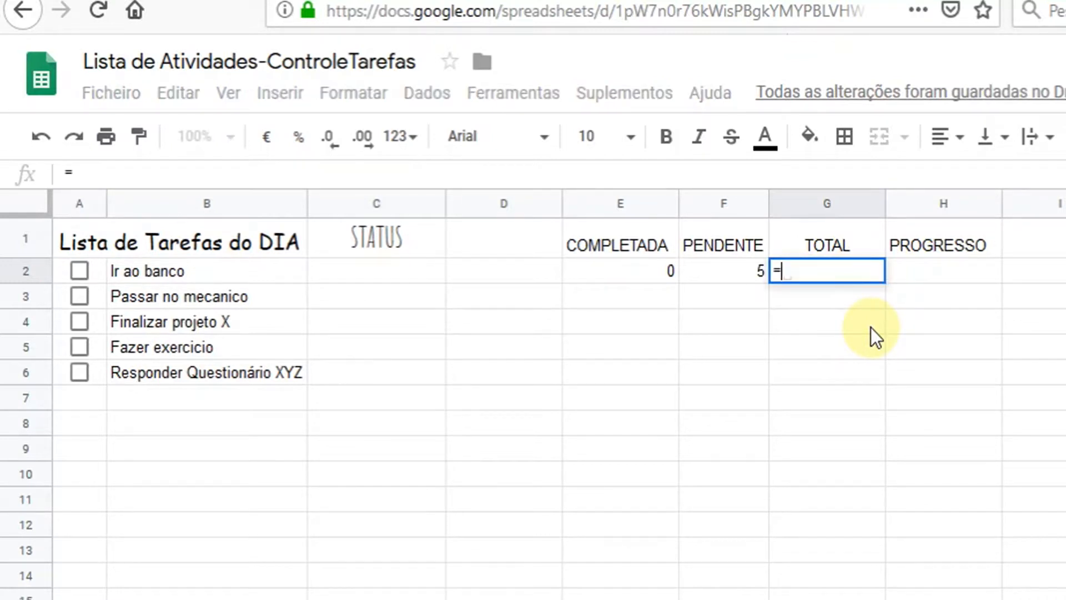
left_click(647, 270)
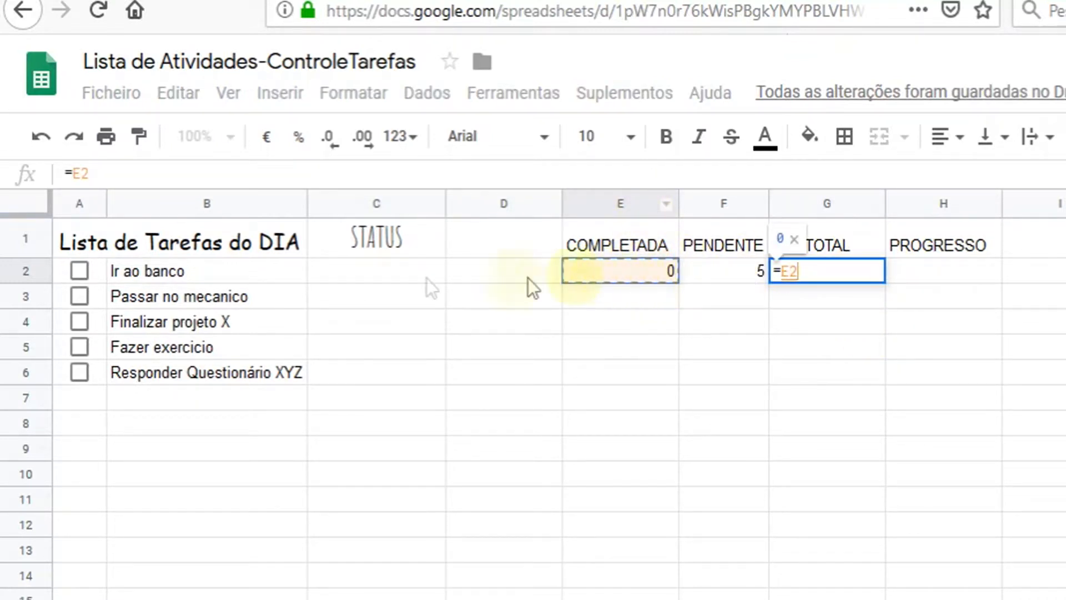
type("+")
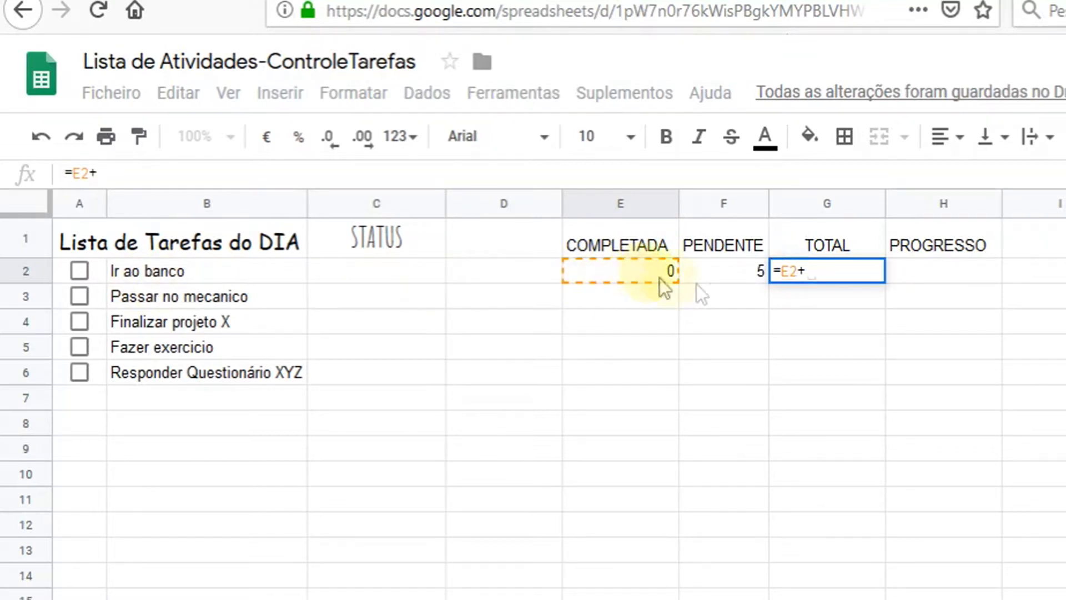
left_click(729, 271)
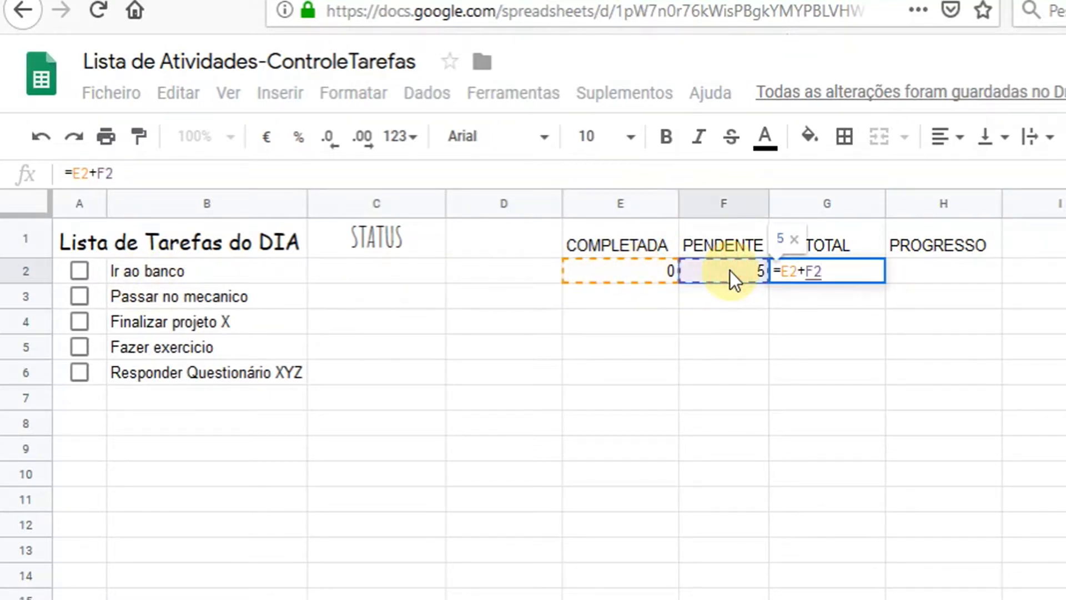
key("Return")
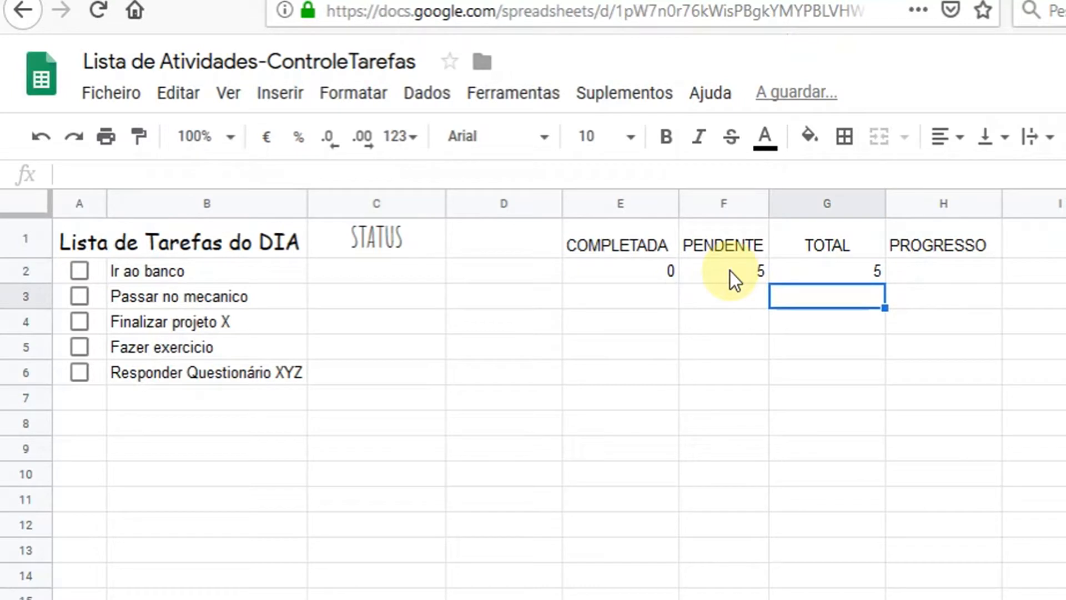
left_click(866, 270)
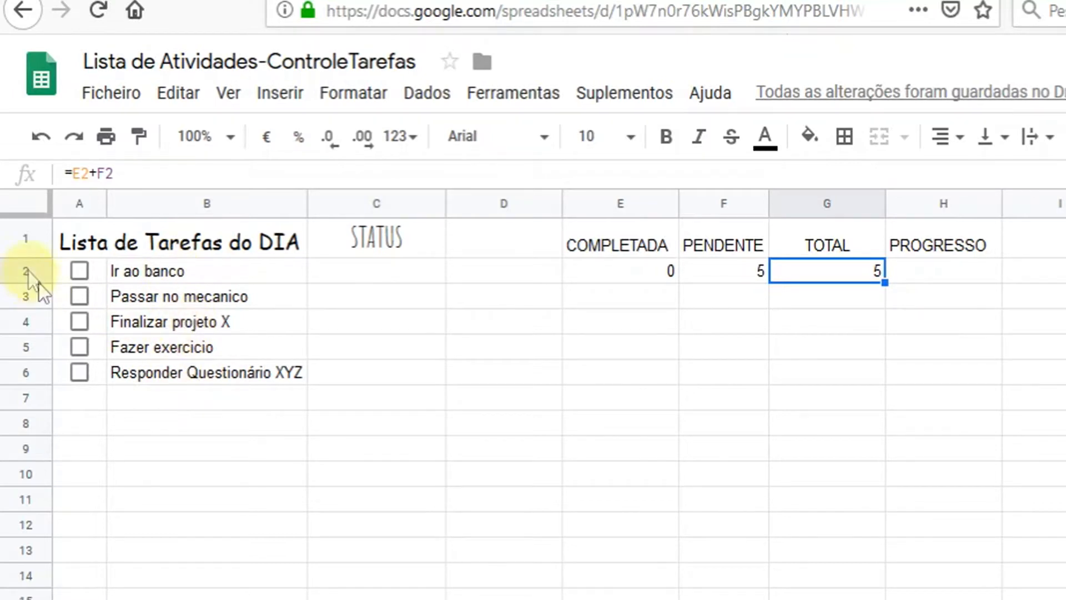
Tick the task "Ir ao banco" and compare the counts in E2, F2 and G2 with the unticked tasks in B3:B6
left_click(60, 271)
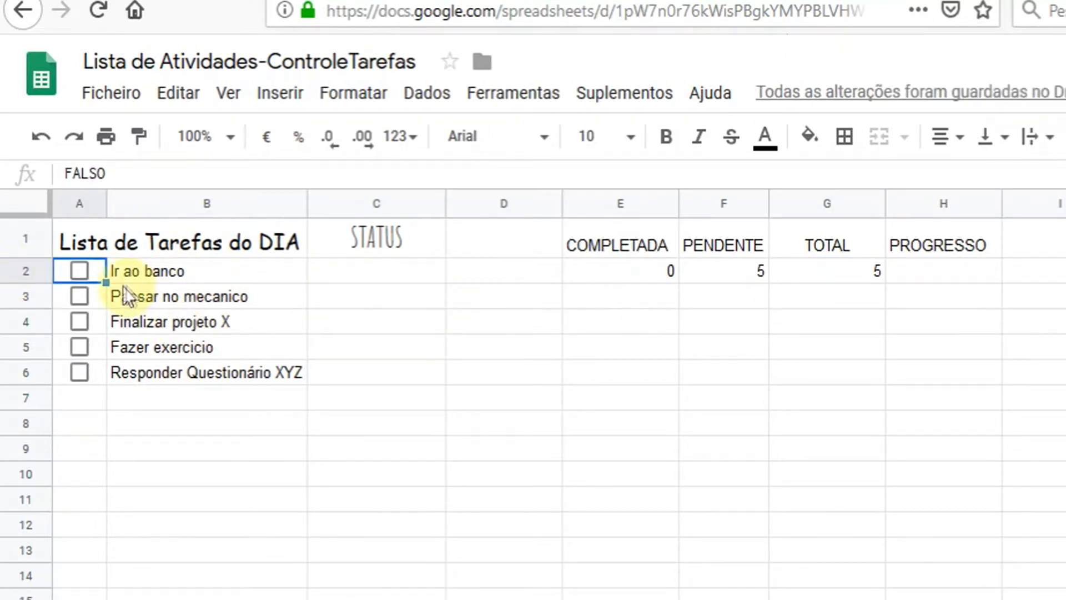
left_click(80, 272)
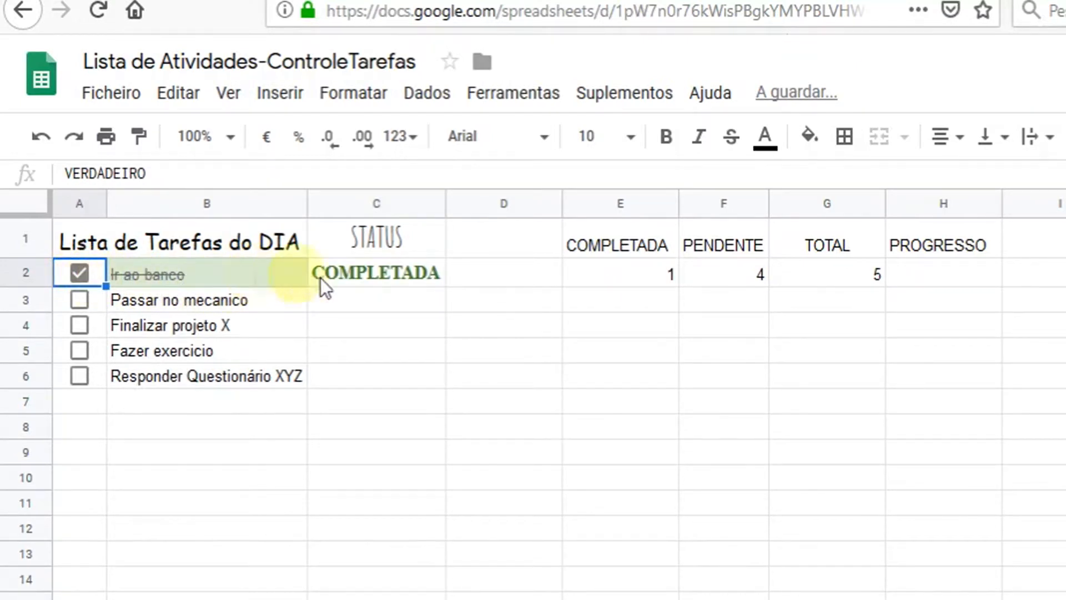
left_click(627, 277)
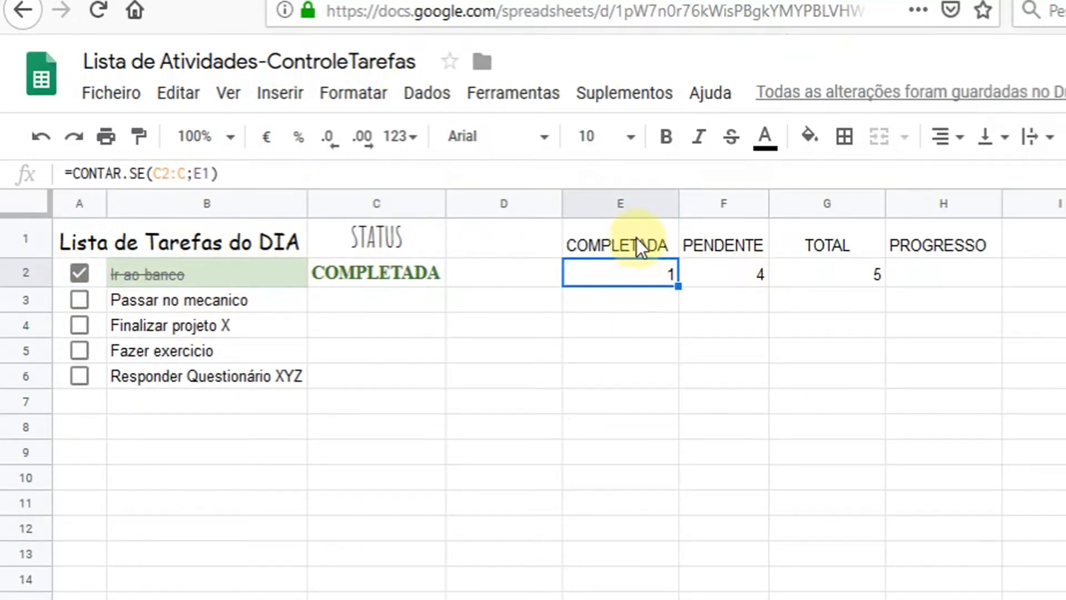
left_click_drag(637, 239, 647, 274)
left_click_drag(727, 246, 731, 281)
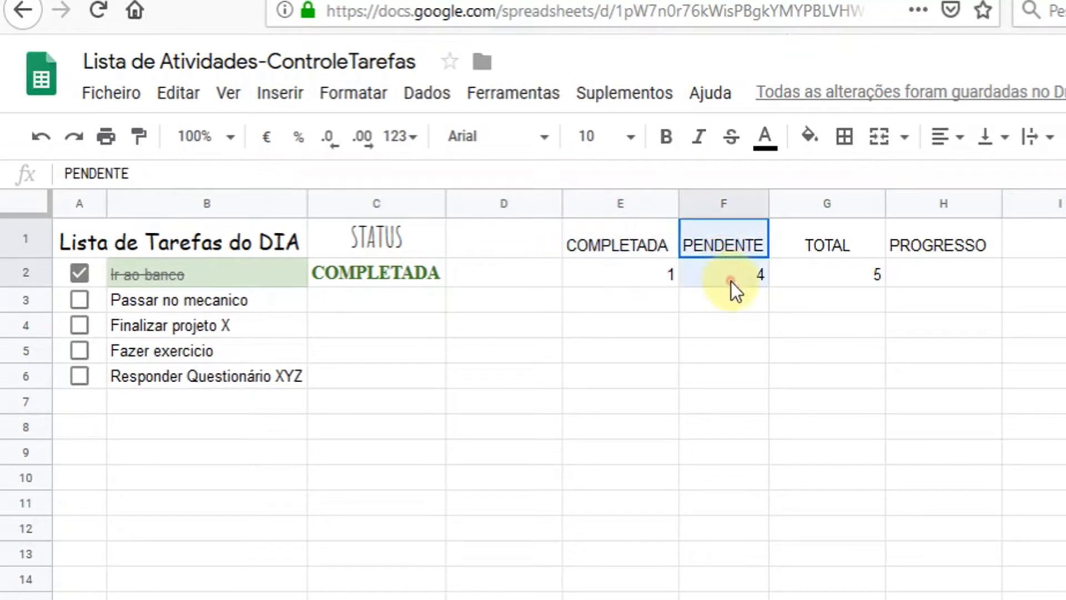
left_click_drag(238, 304, 245, 380)
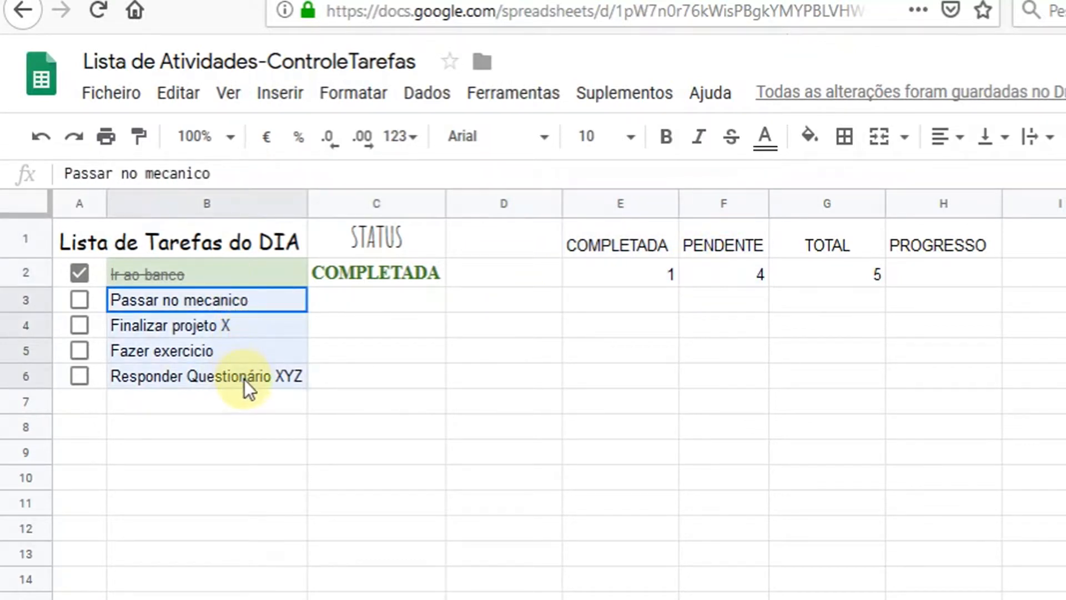
left_click(752, 272)
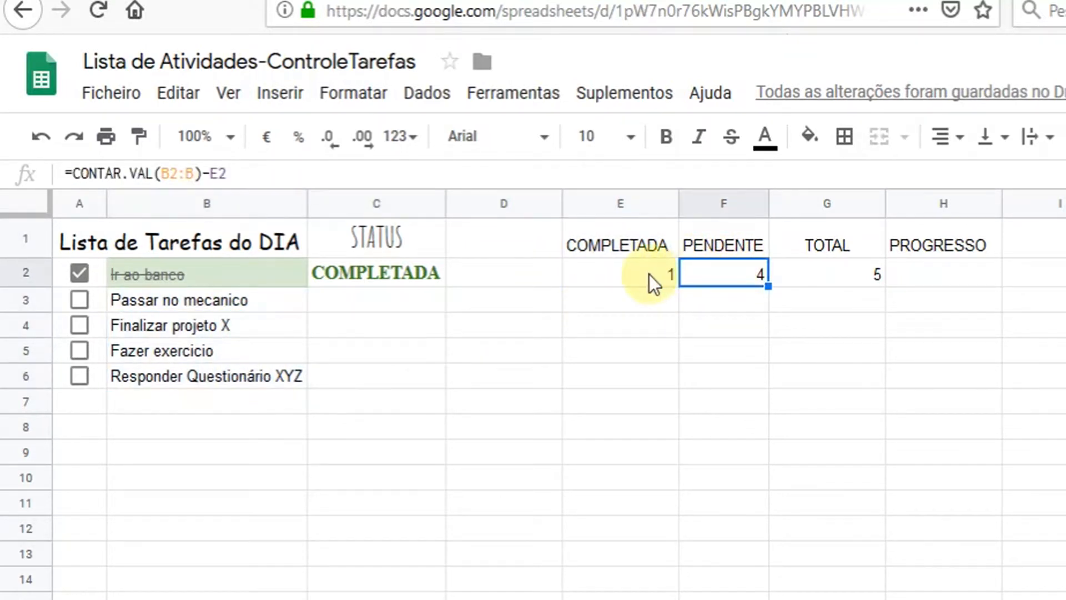
left_click(648, 275)
left_click(842, 280)
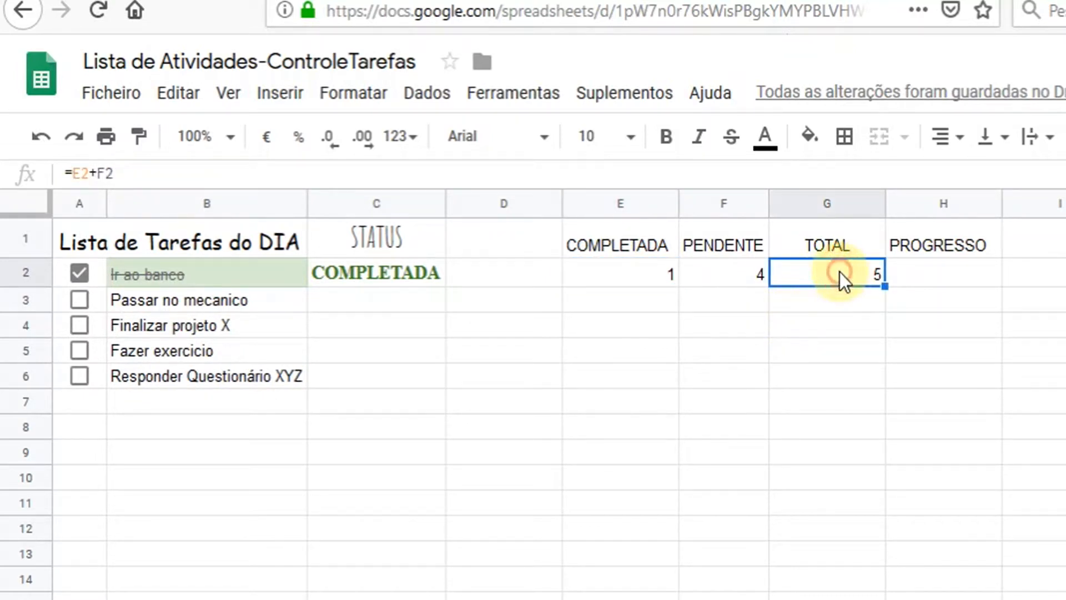
Test the counts by adding the task "FAZER...." in B7, check the pending formula in F2, and delete the added task
left_click(234, 303)
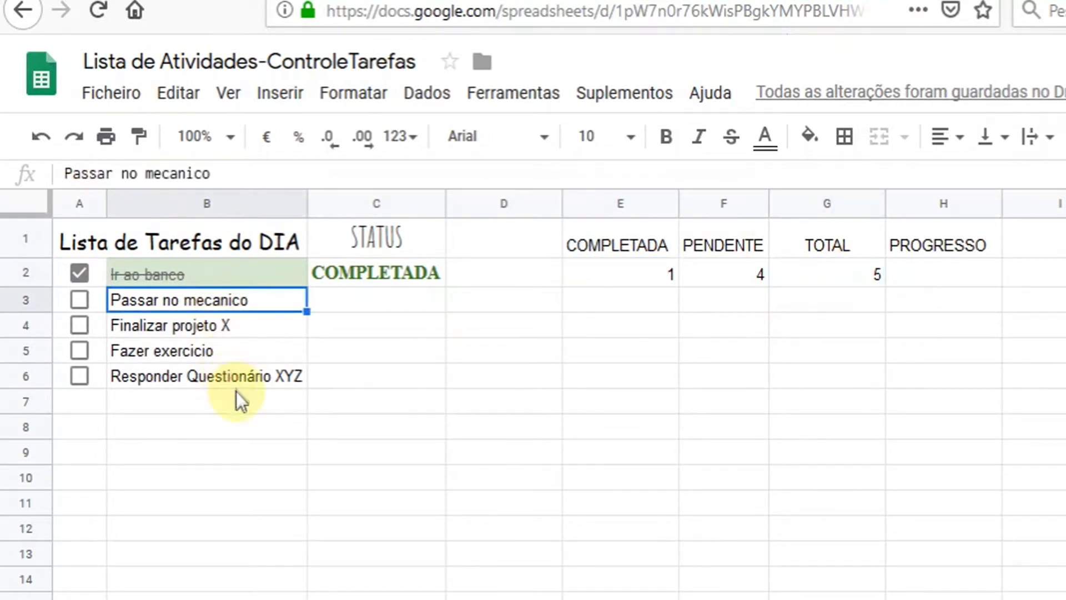
left_click(243, 372)
left_click(216, 402)
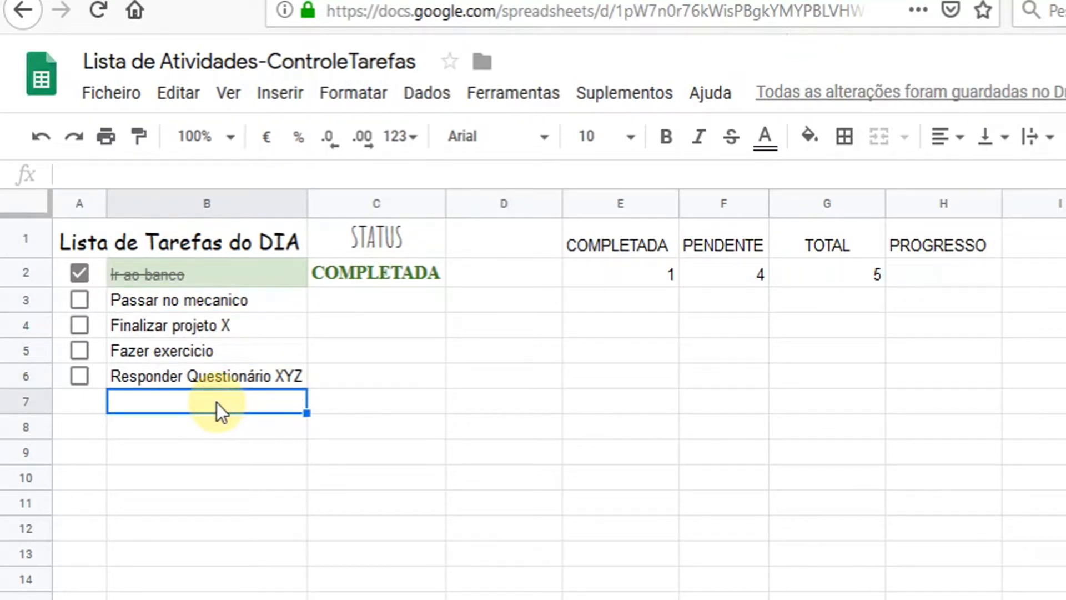
type("FAZER....")
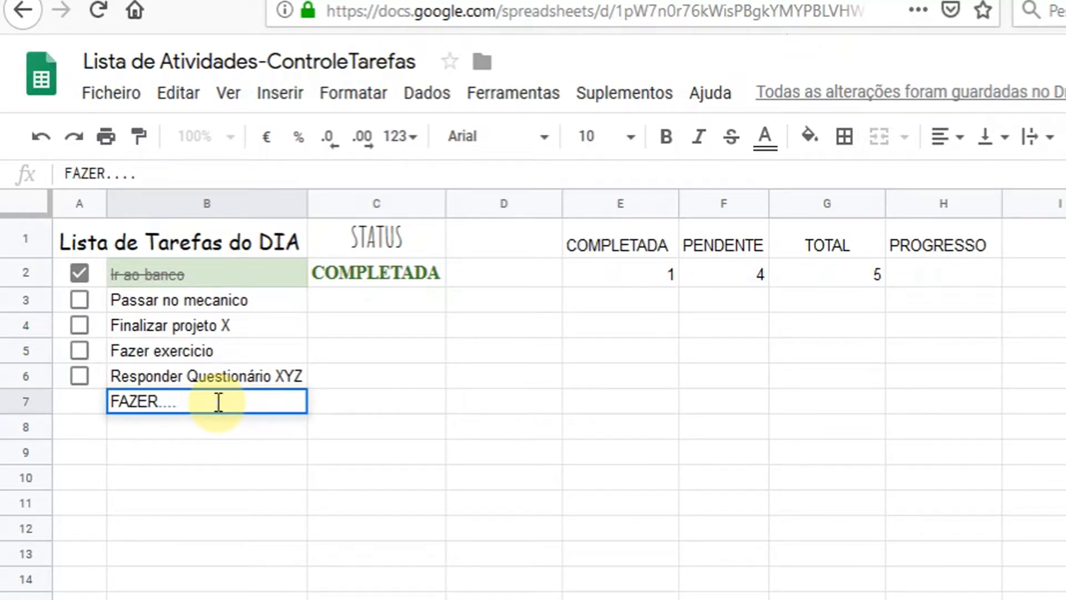
key("Return")
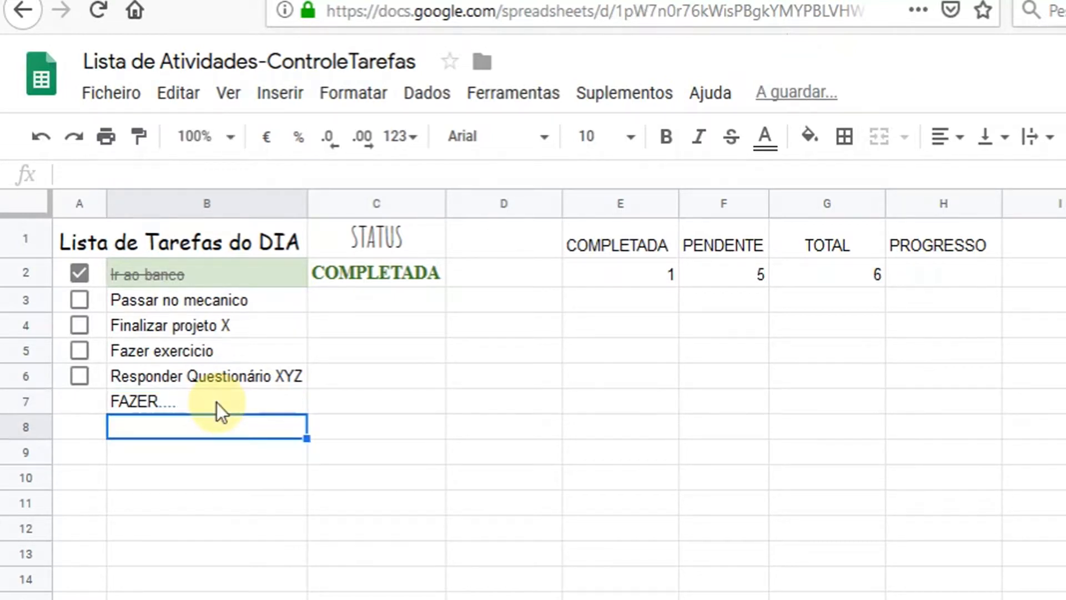
left_click(737, 277)
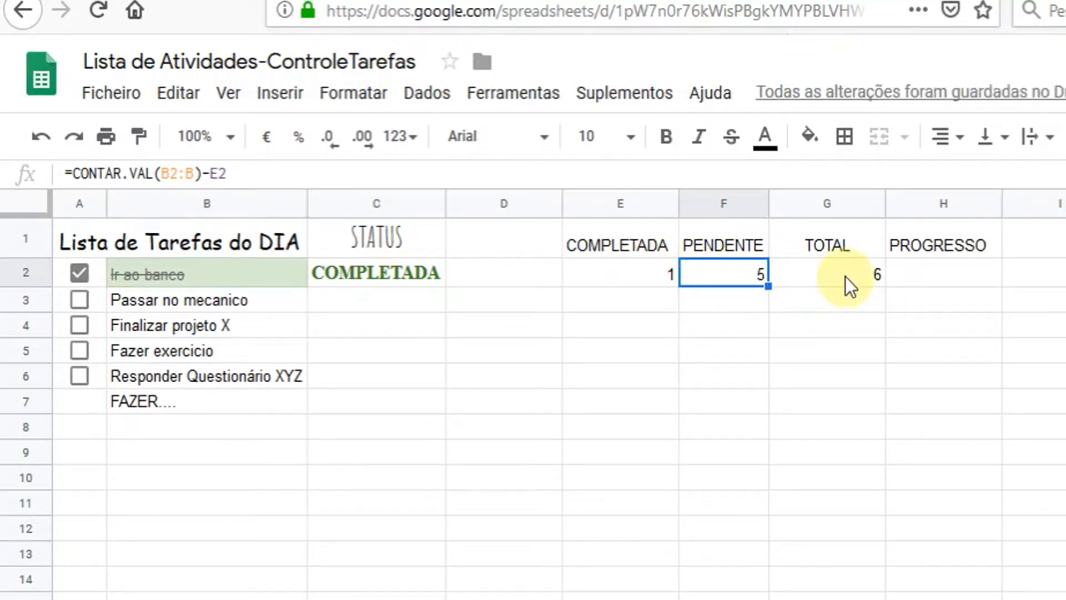
left_click(194, 401)
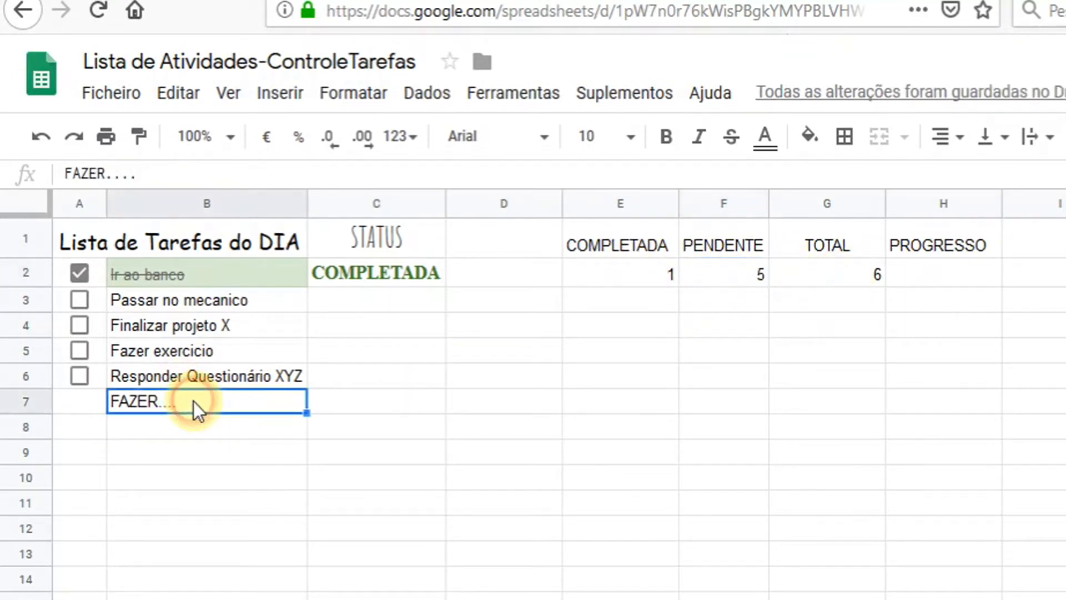
key("Delete")
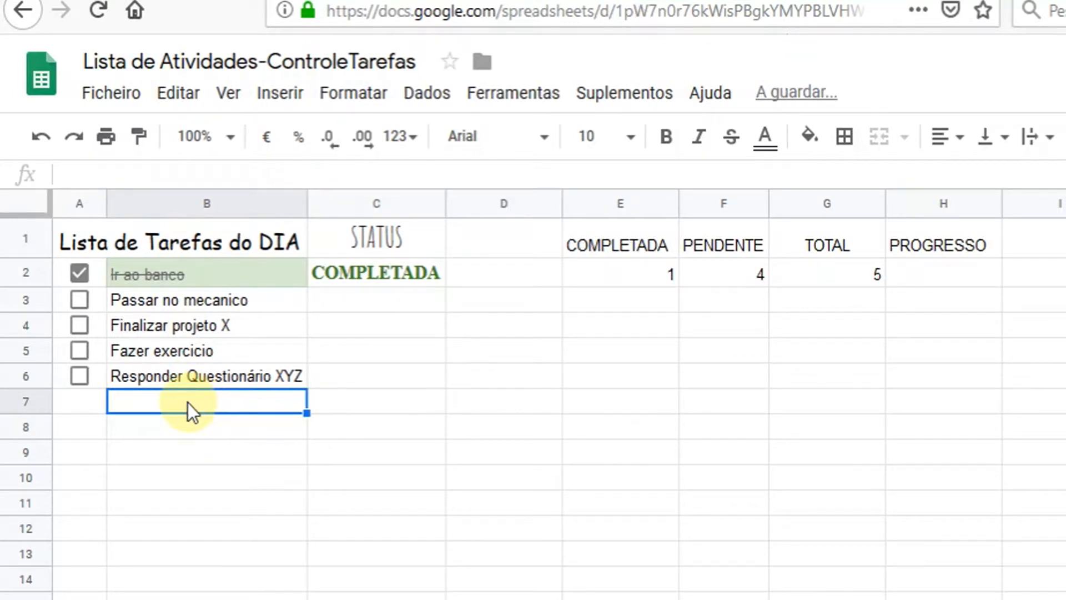
Review the task list in column B and untick "Ir ao banco"
left_click(448, 374)
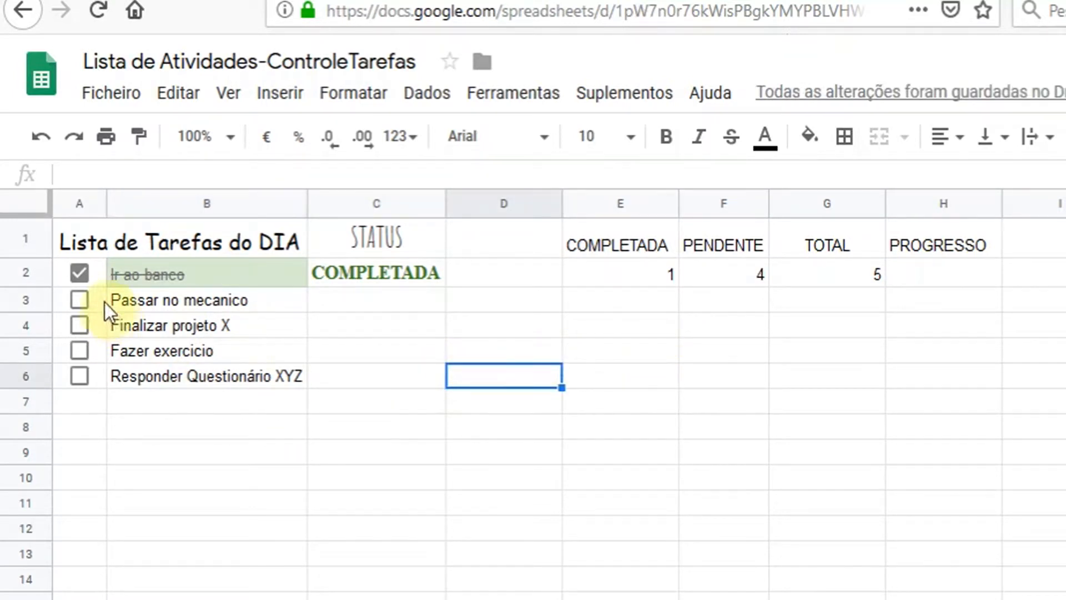
left_click_drag(189, 280, 205, 391)
left_click(84, 269)
Enter the formula =E2/G2 in H2 under PROGRESSO and format the cell as a percentage
left_click(925, 273)
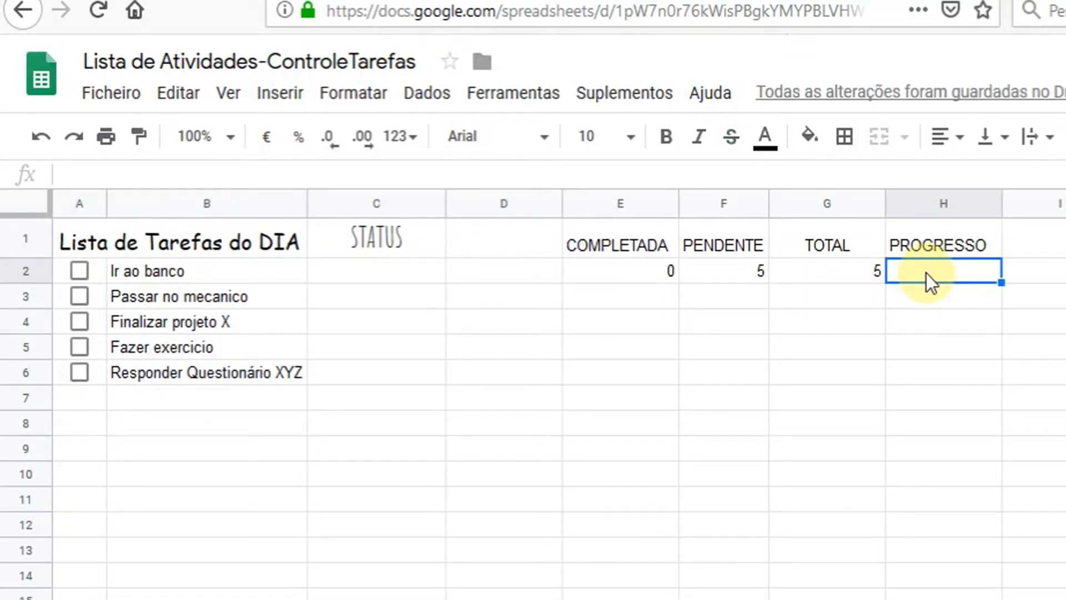
type("=")
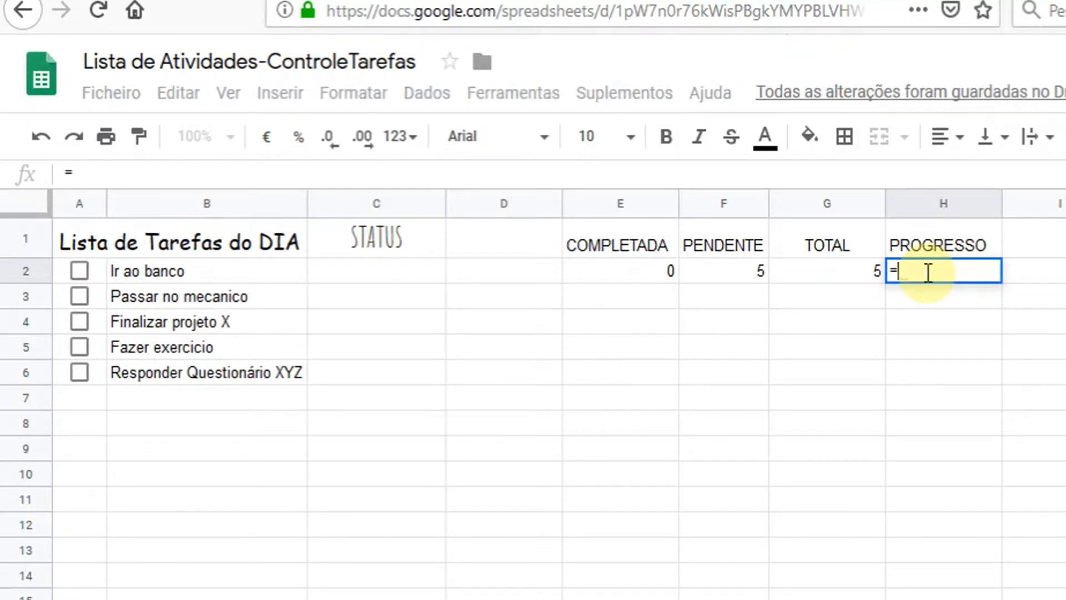
left_click(654, 265)
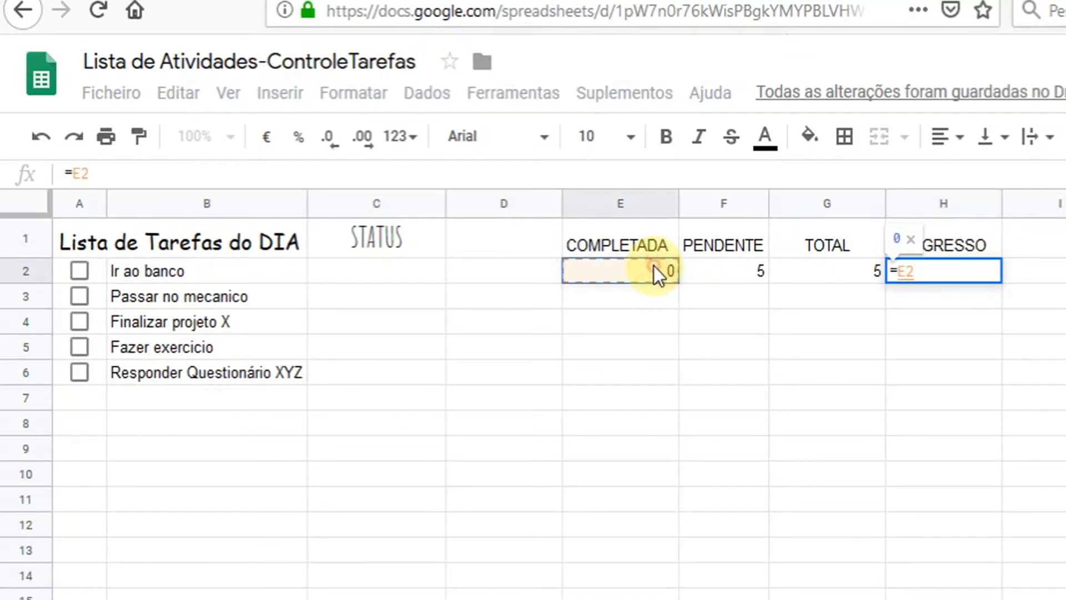
type("/")
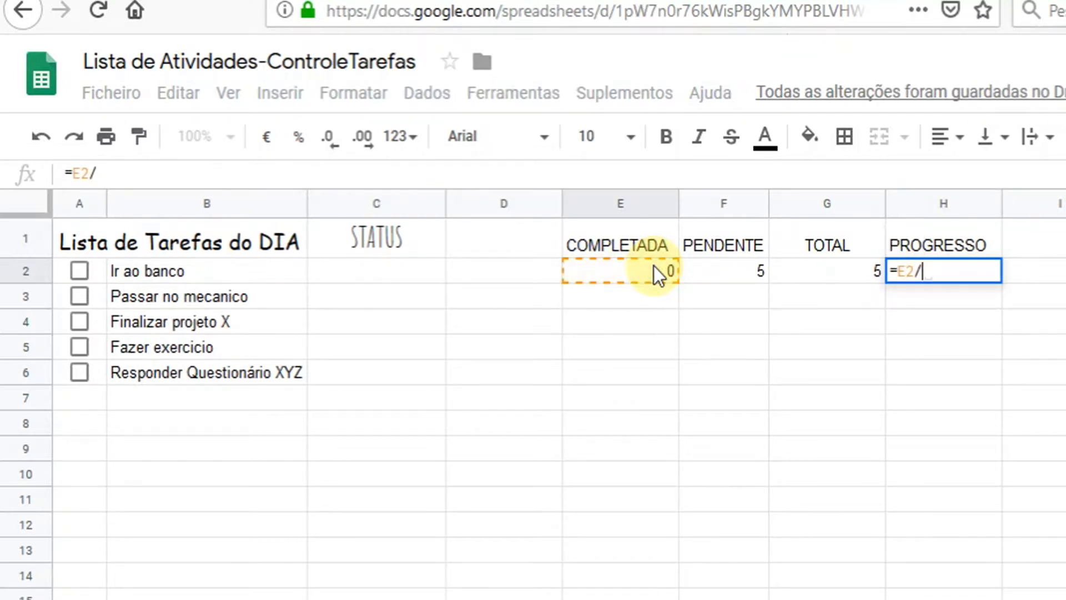
left_click(798, 272)
key("Return")
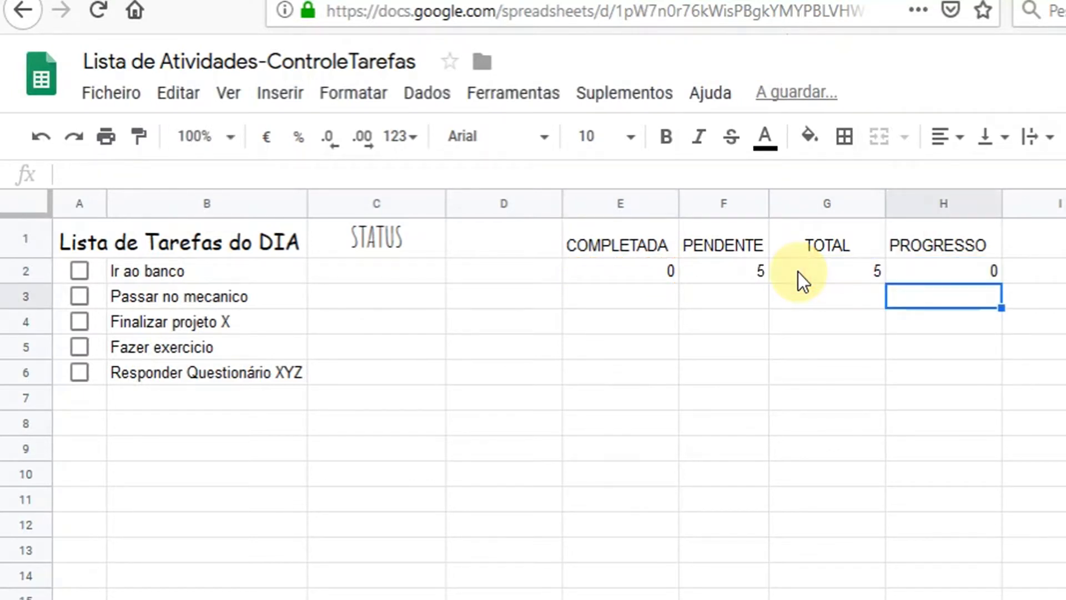
left_click(952, 272)
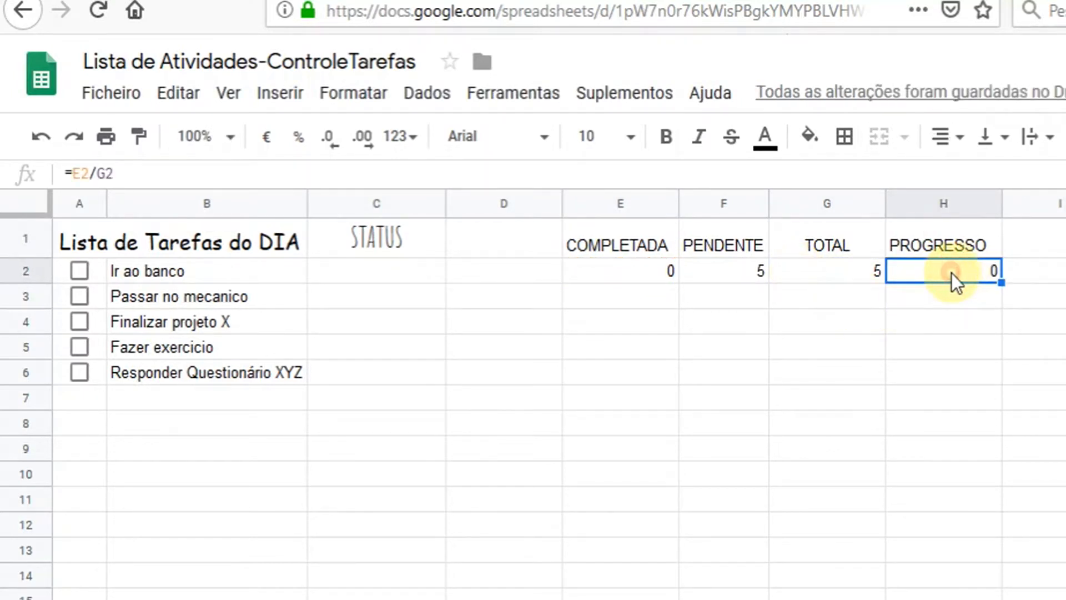
left_click(300, 138)
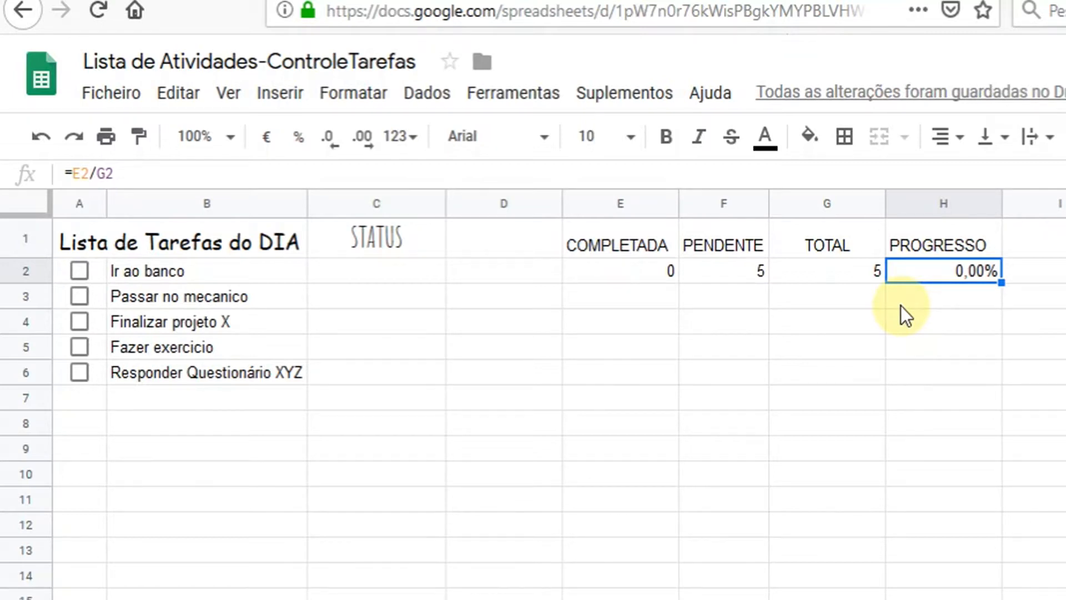
Tick all five tasks one by one, from "Ir ao banco" to "Responder Questionário XYZ", and check the progress in H2
left_click(79, 272)
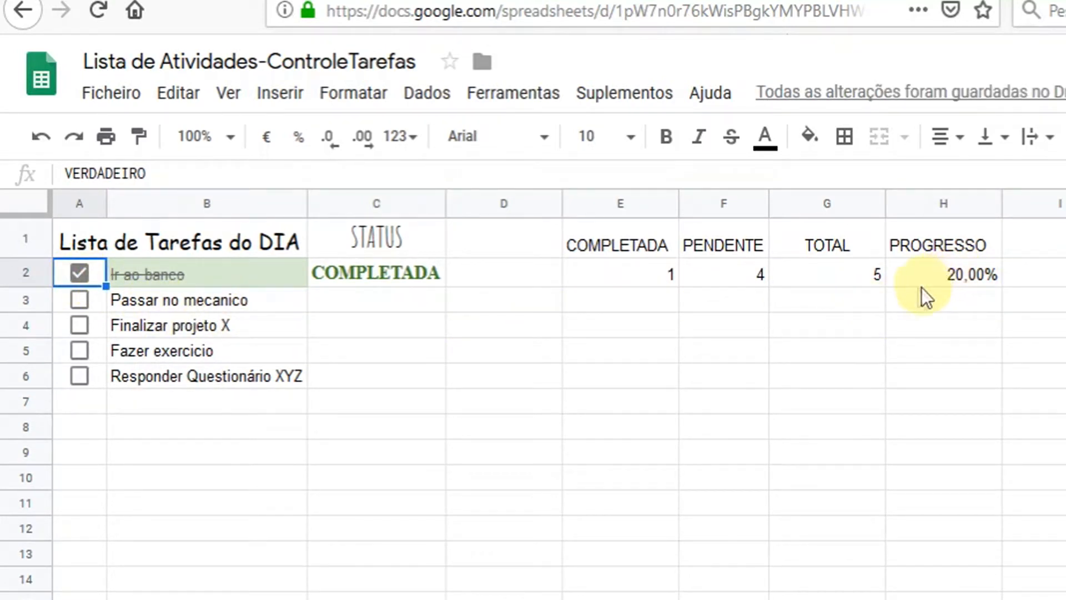
left_click(84, 299)
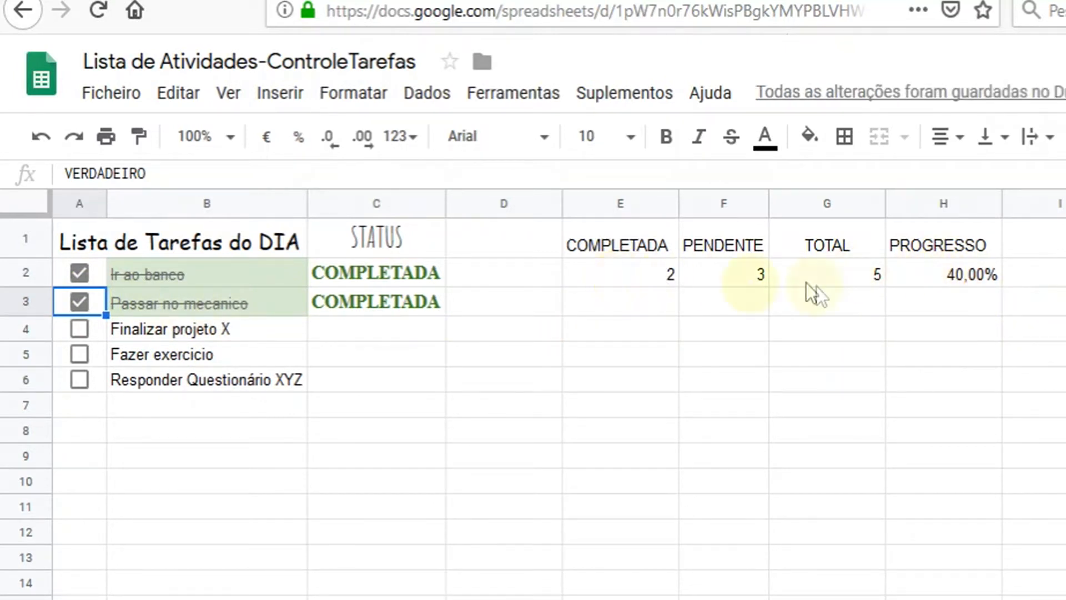
left_click(79, 330)
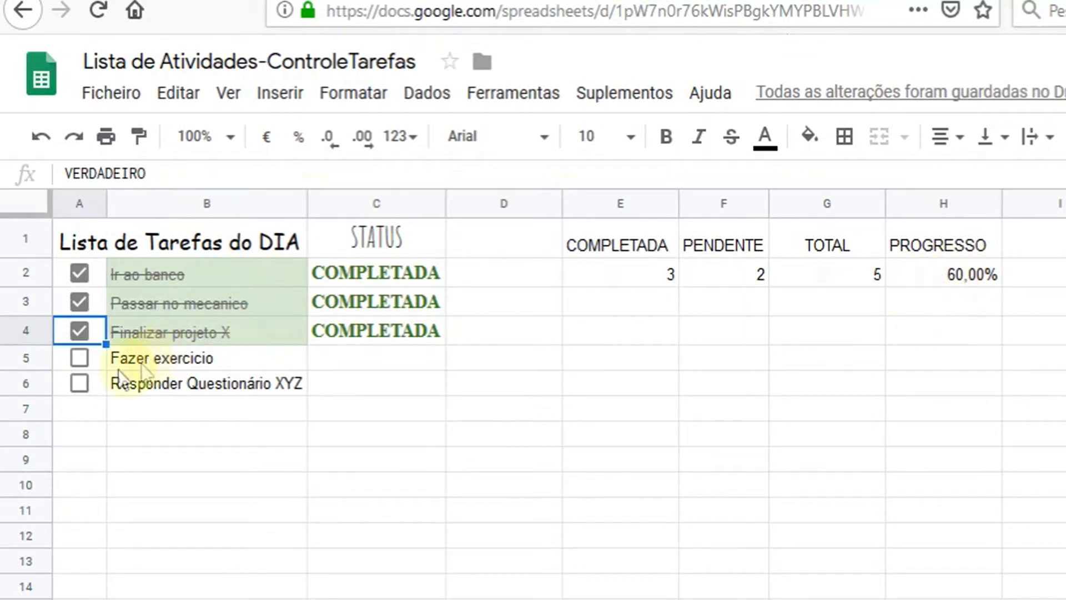
left_click(81, 358)
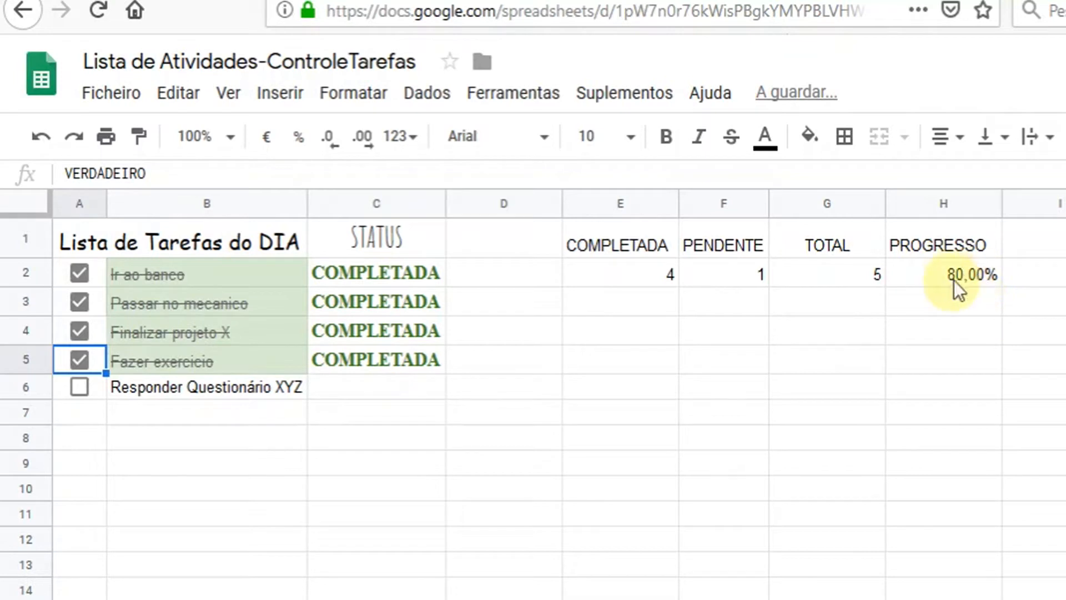
left_click(80, 387)
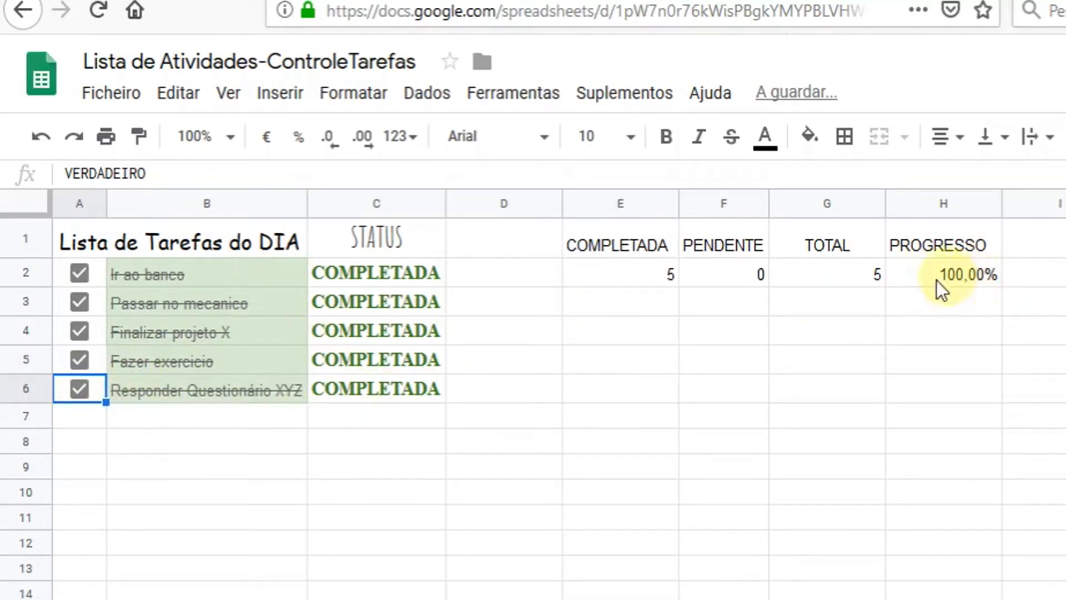
left_click(969, 280)
left_click(952, 246)
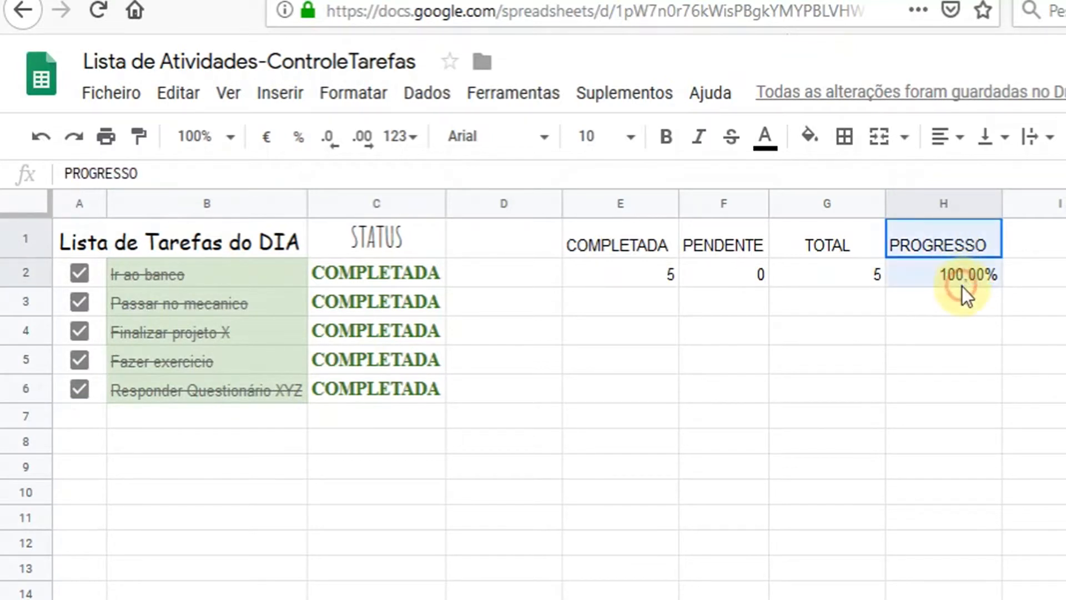
left_click(958, 273)
left_click_drag(961, 245, 960, 283)
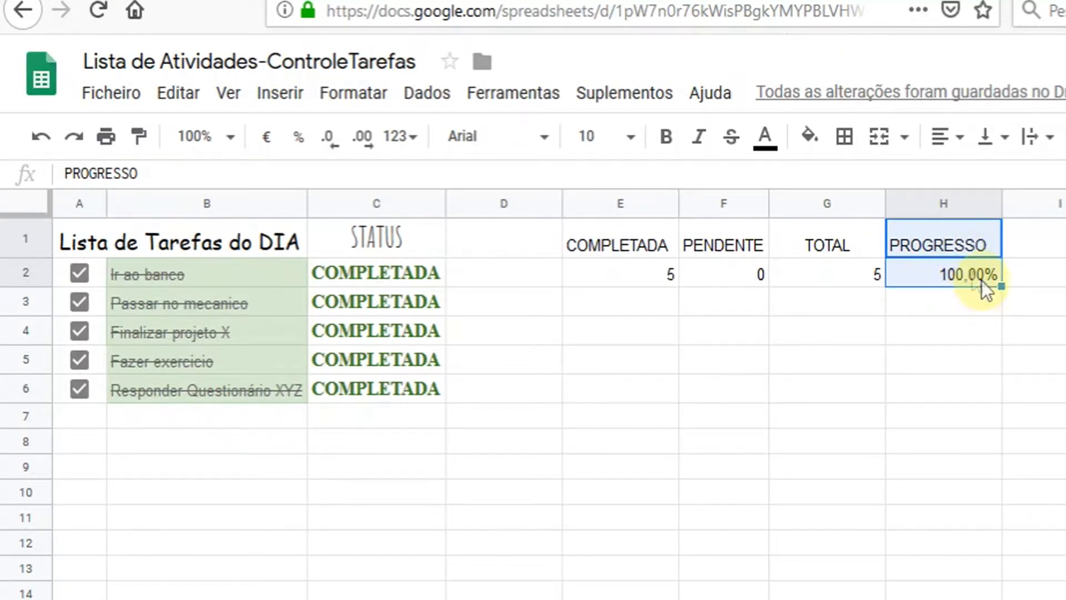
left_click(968, 251)
left_click(960, 276)
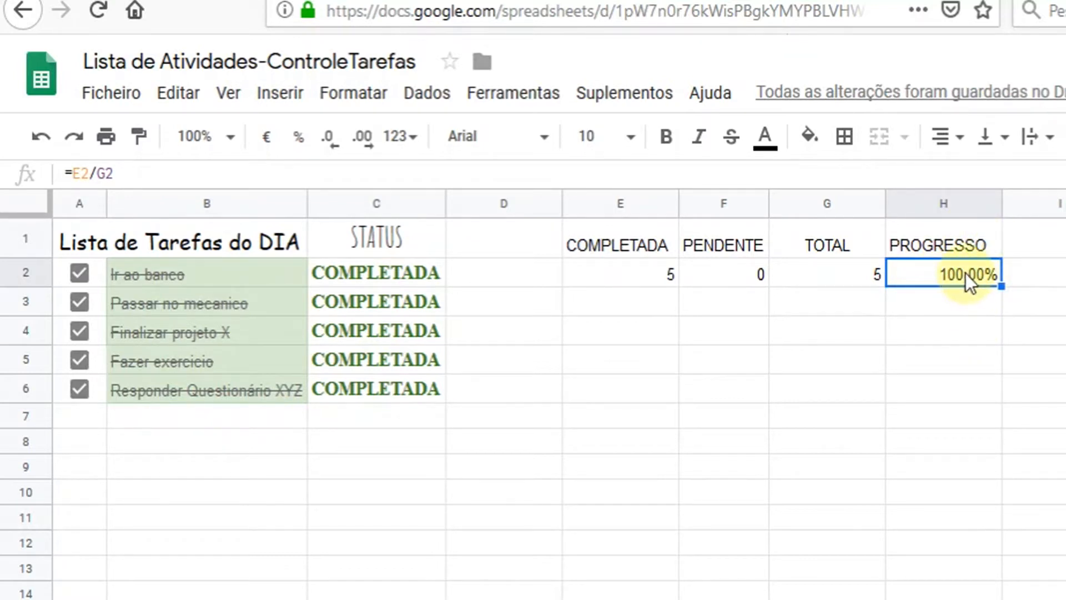
left_click_drag(955, 245, 956, 265)
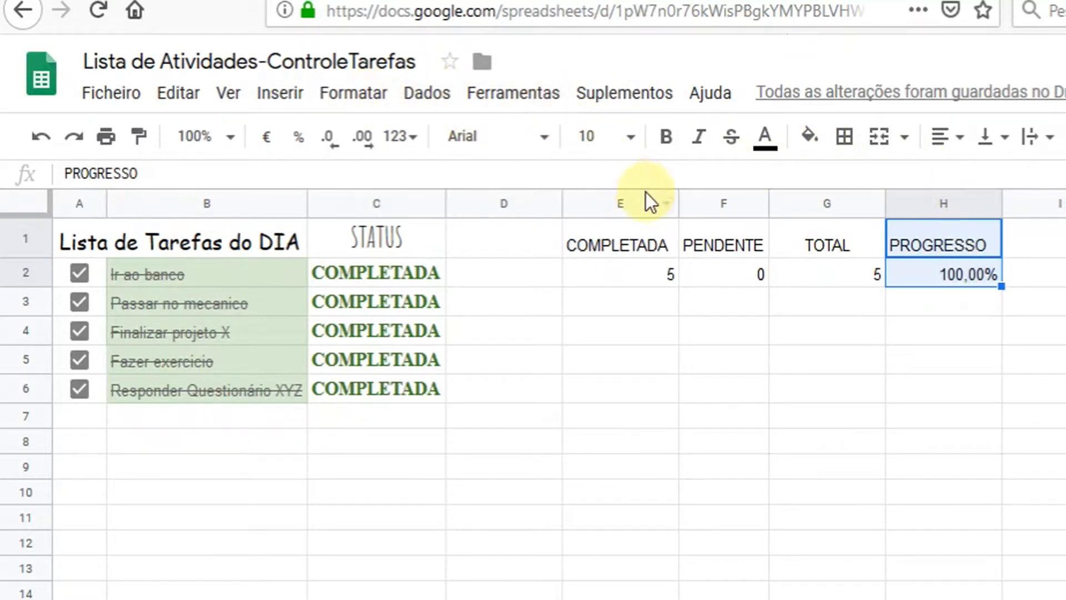
left_click(283, 96)
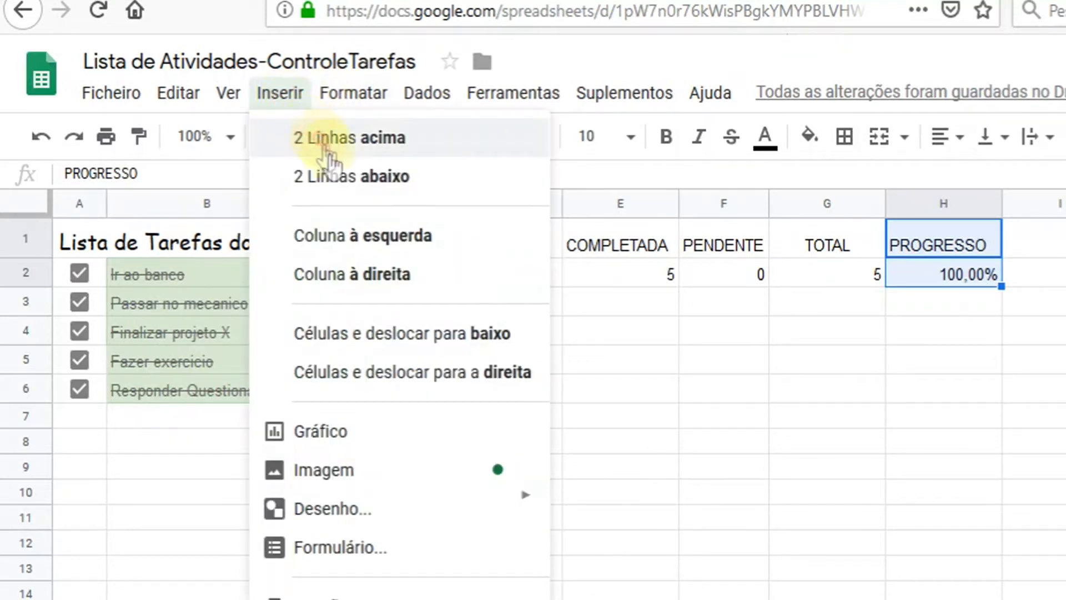
left_click(991, 268)
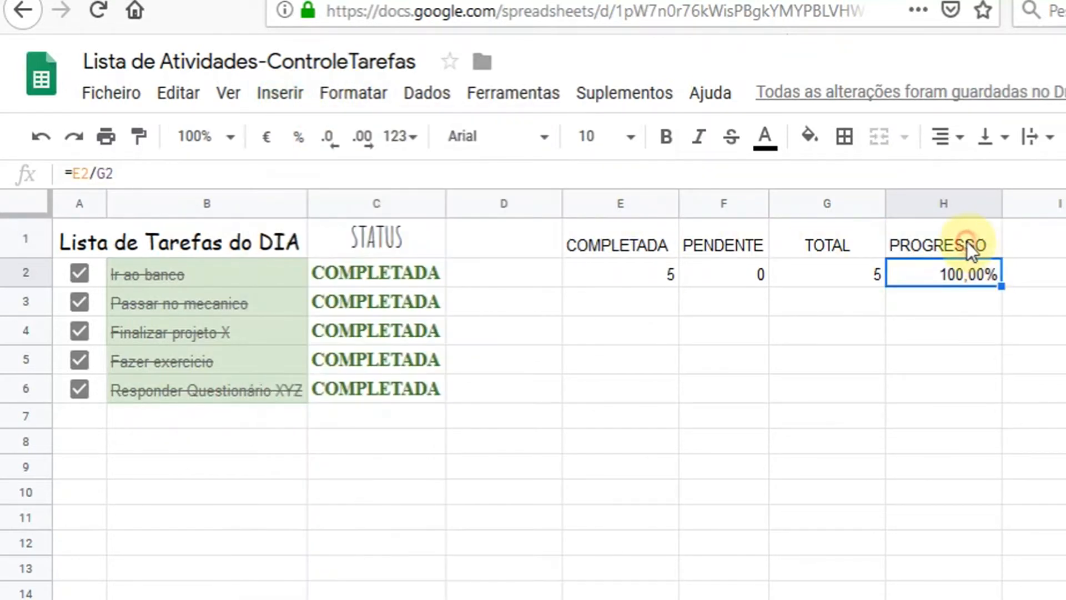
left_click_drag(965, 270, 965, 274)
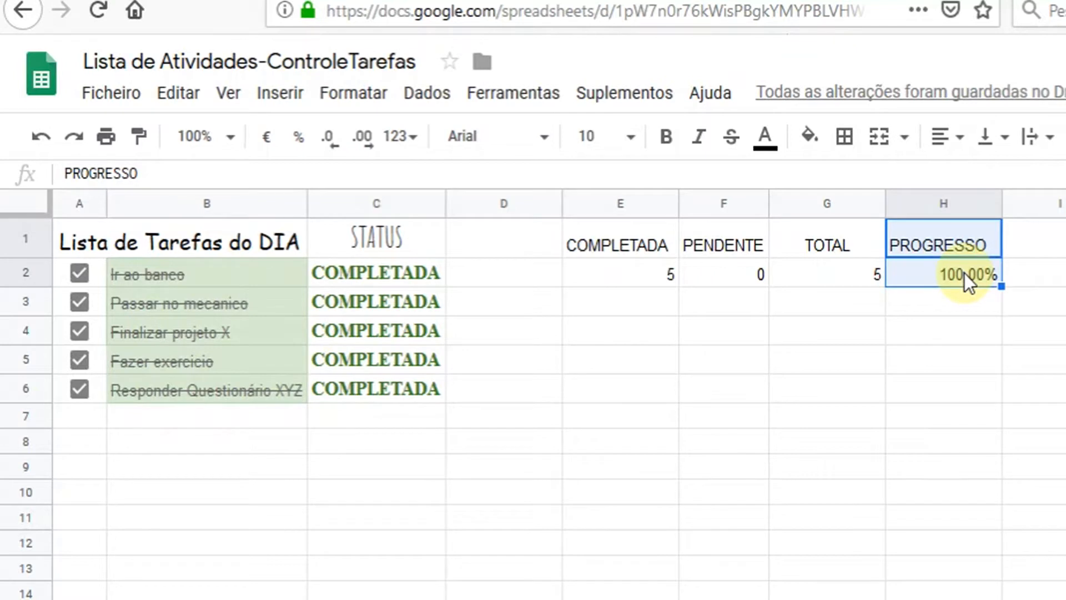
Insert a chart from the PROGRESSO range H1:H2 and move it beneath the summary cells, clear of the task list
left_click(948, 241)
left_click_drag(952, 247, 962, 275)
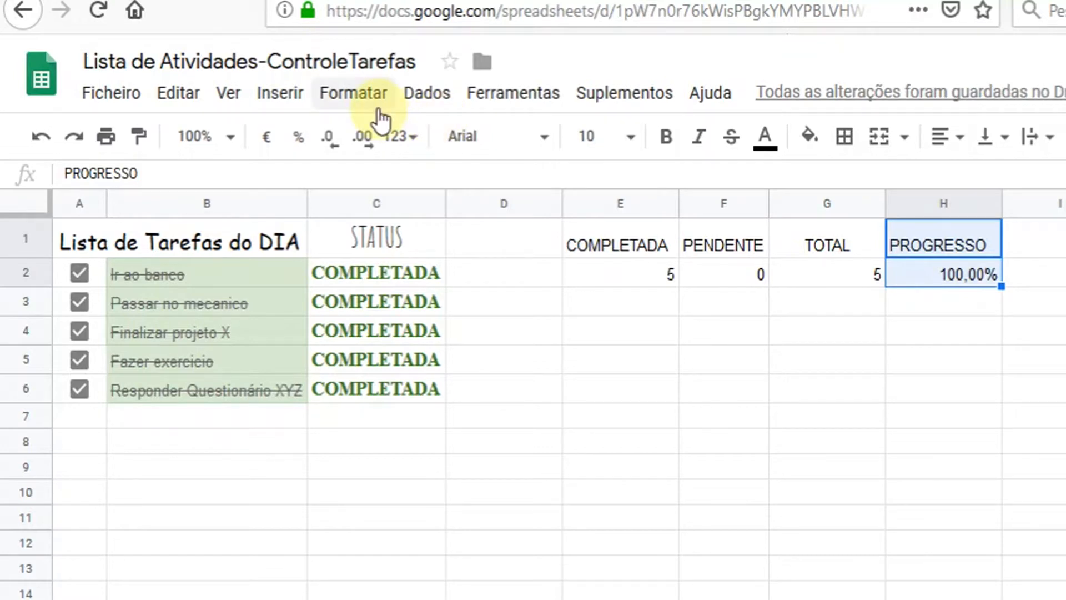
left_click(284, 100)
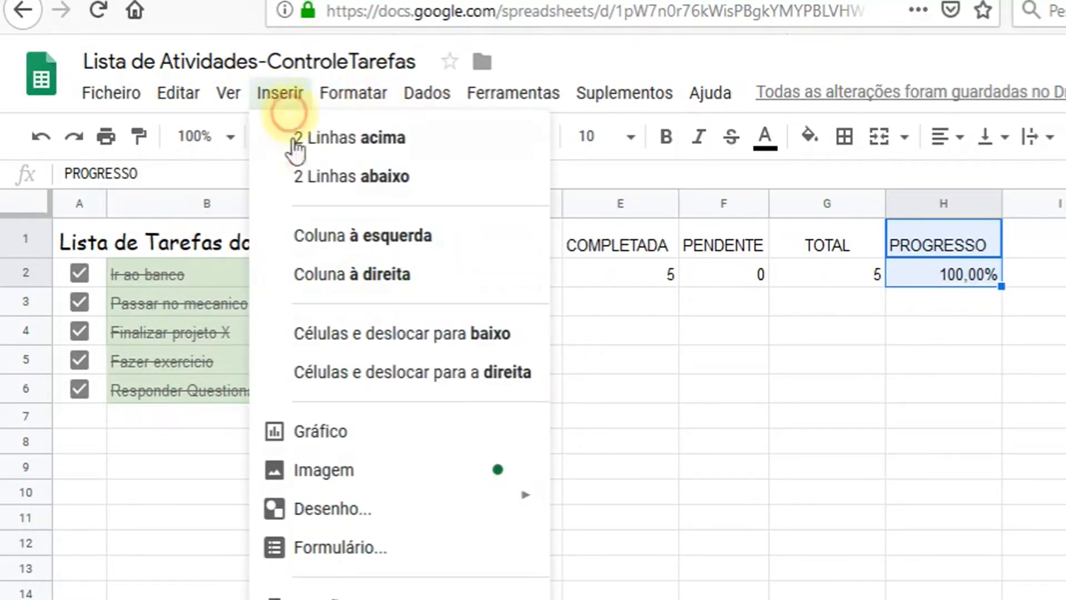
left_click(322, 431)
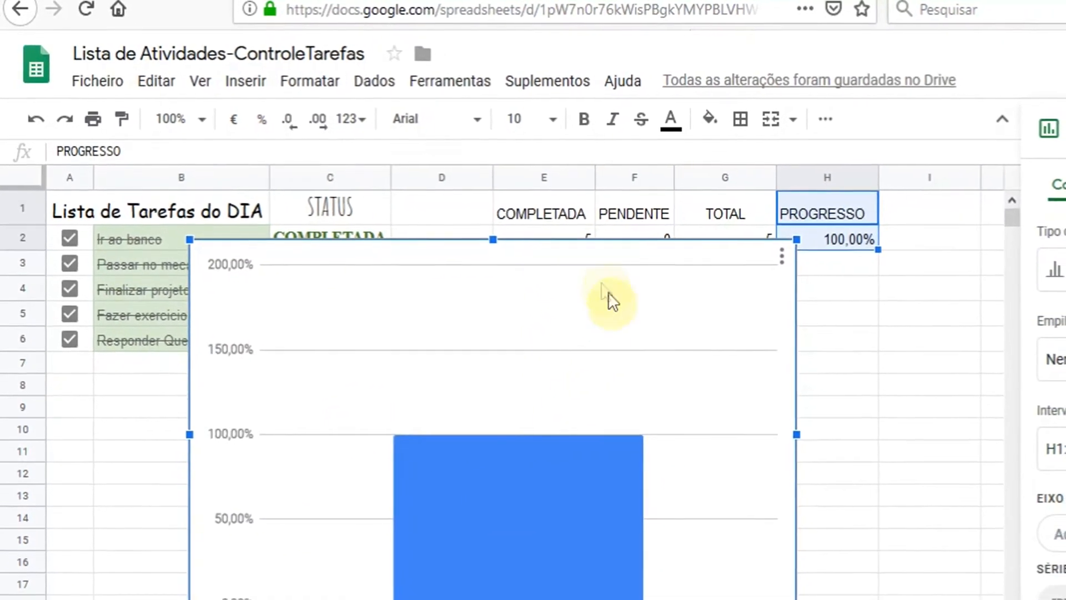
left_click_drag(383, 274, 541, 270)
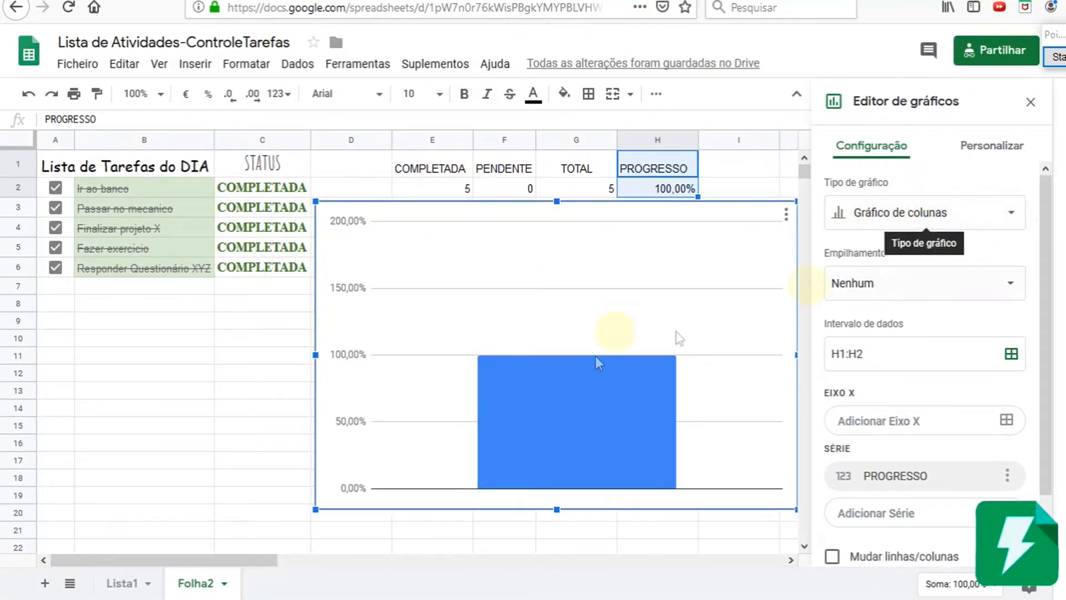
Change the chart type to a bar chart and review its setup options
left_click(1008, 217)
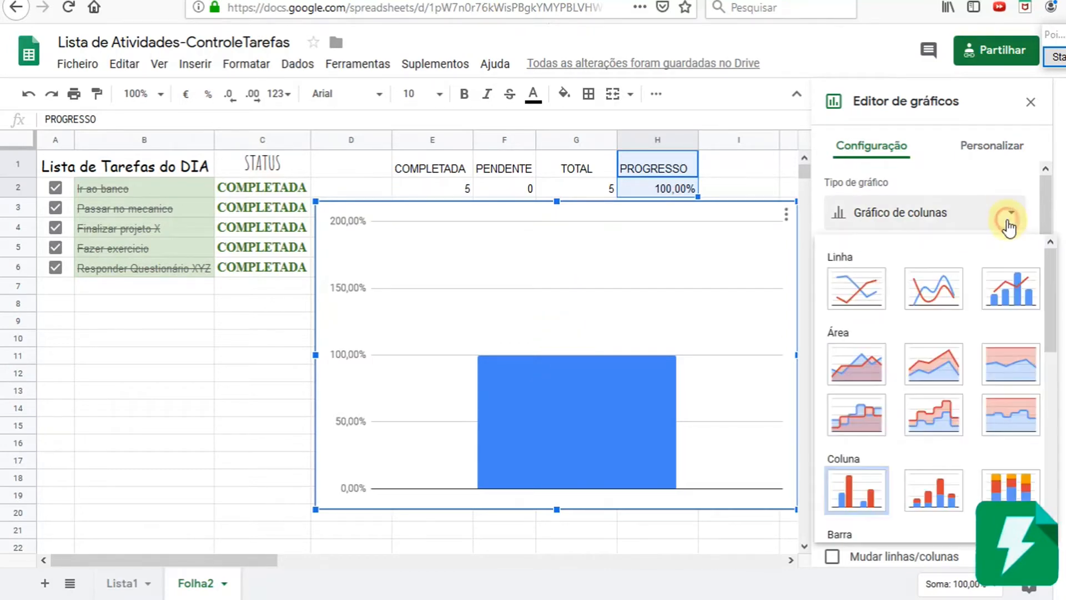
scroll(905, 371, "down", 3)
left_click(848, 422)
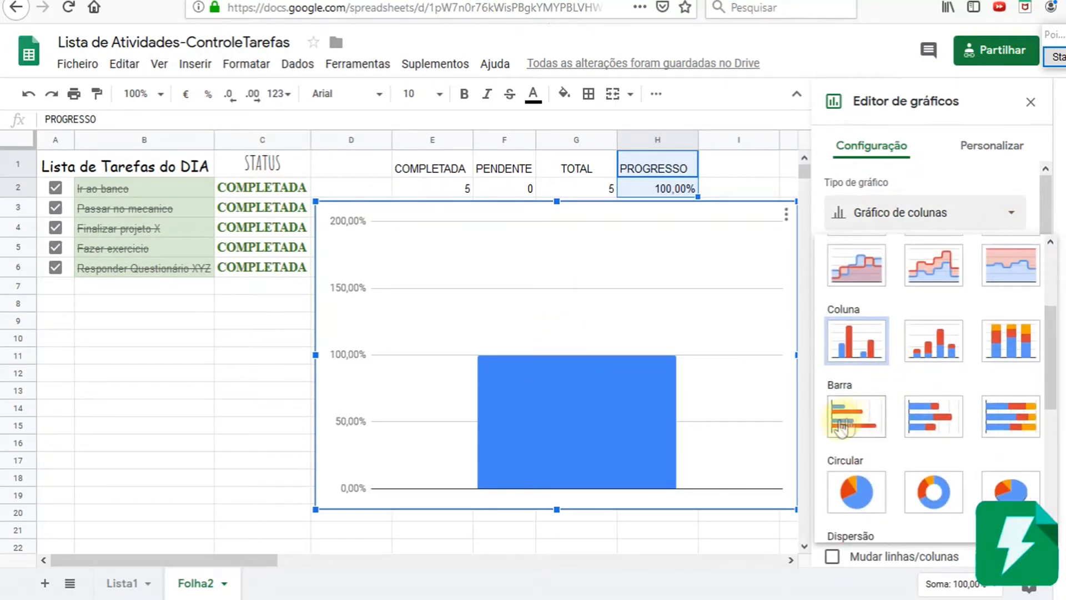
left_click(854, 417)
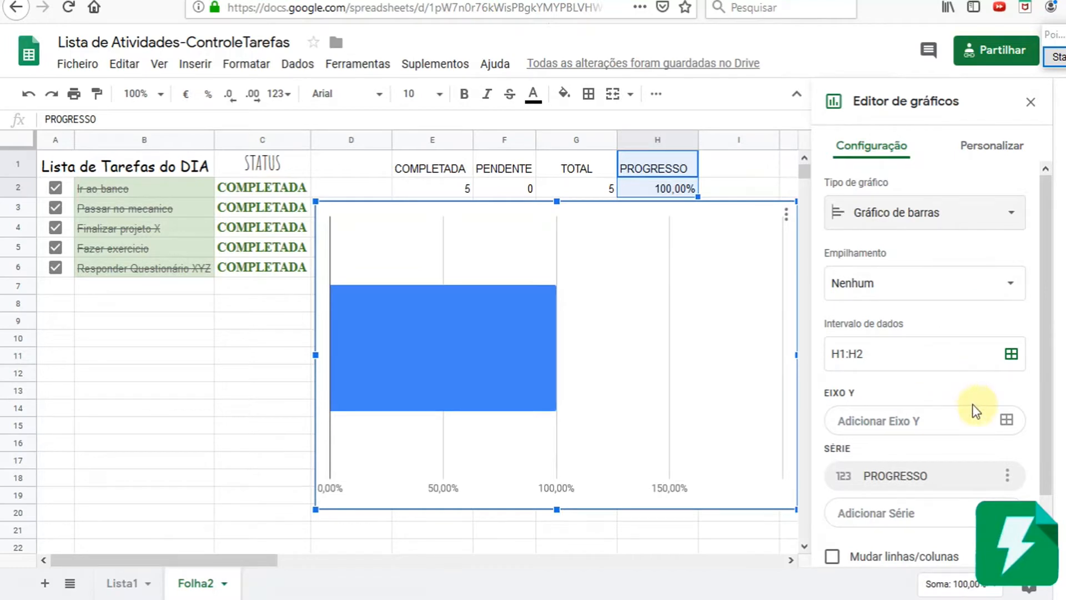
scroll(944, 401, "down", 2)
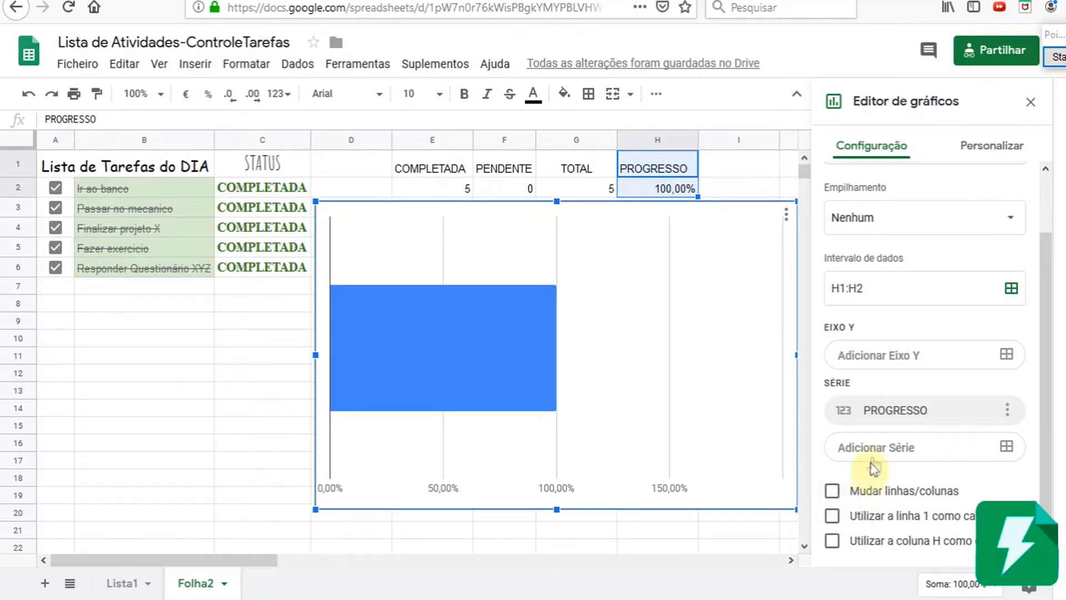
scroll(906, 514, "up", 2)
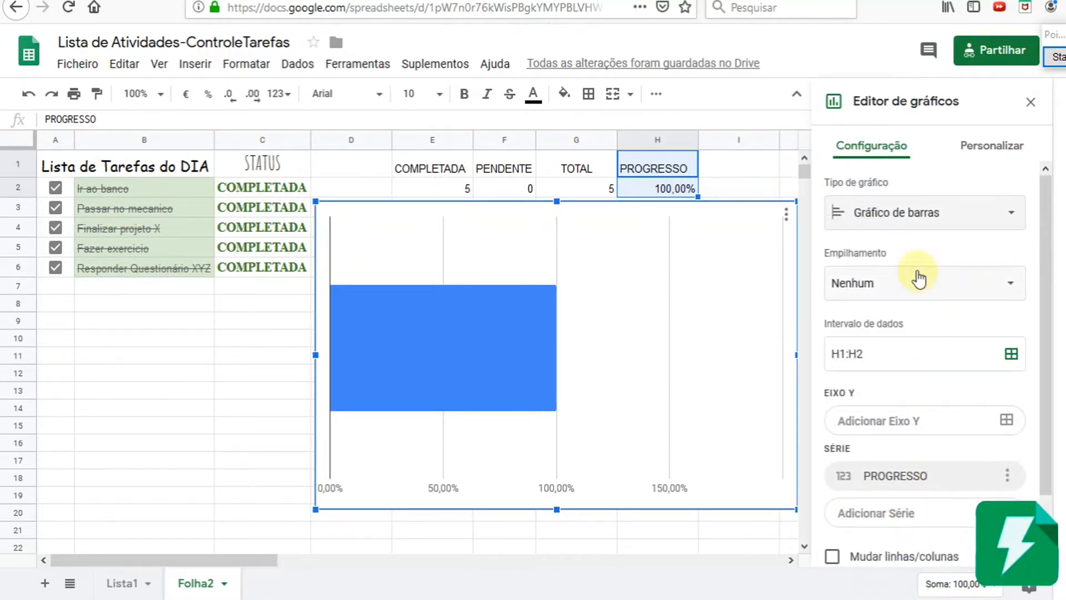
Shorten the progress chart so that it spans about rows 3 to 12
left_click(993, 153)
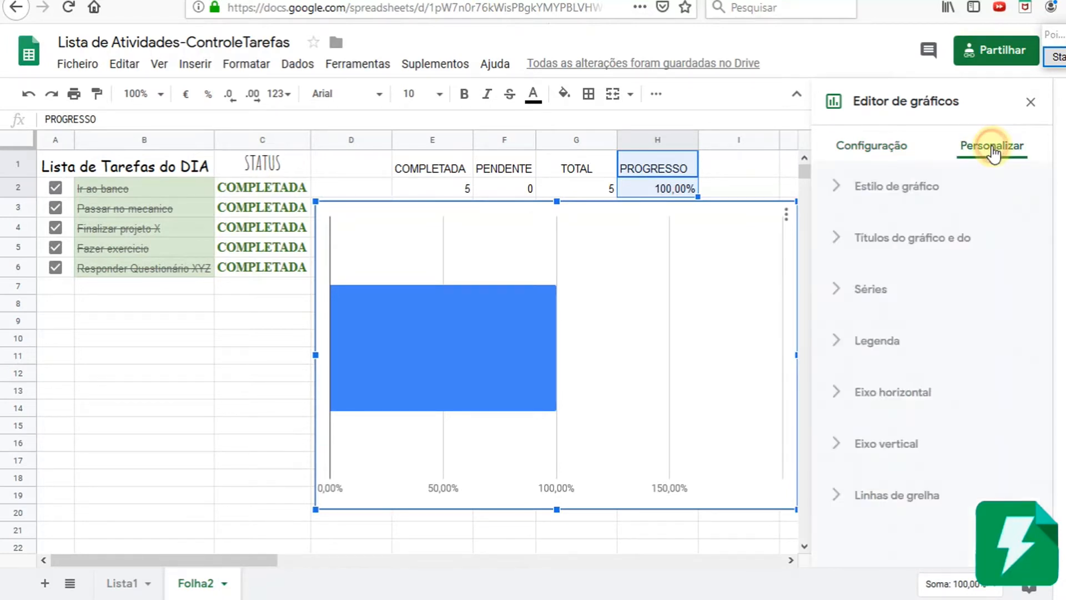
left_click_drag(559, 510, 567, 376)
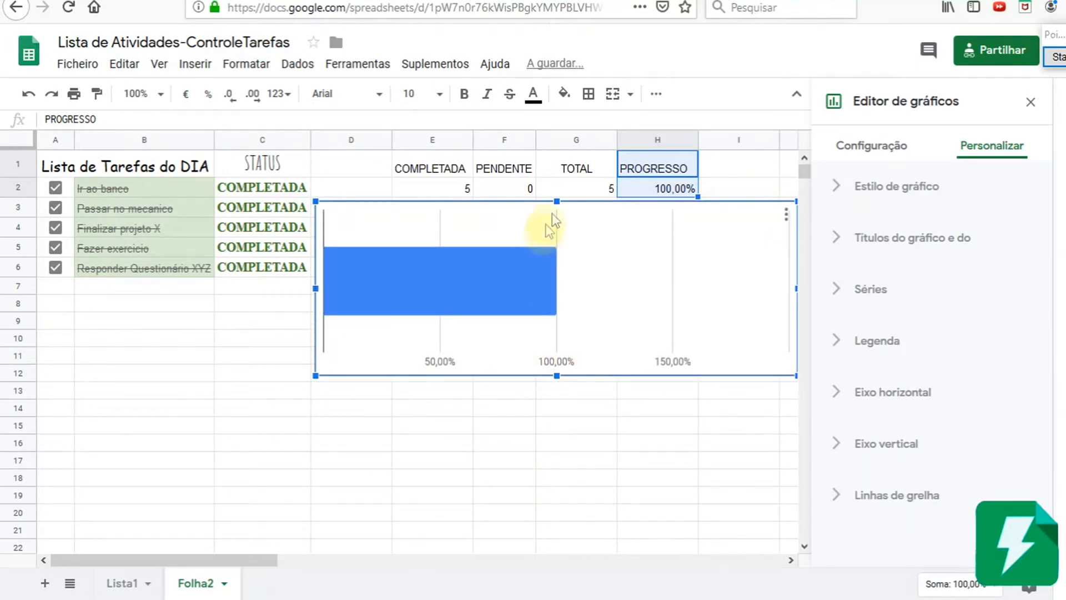
left_click_drag(557, 202, 557, 205)
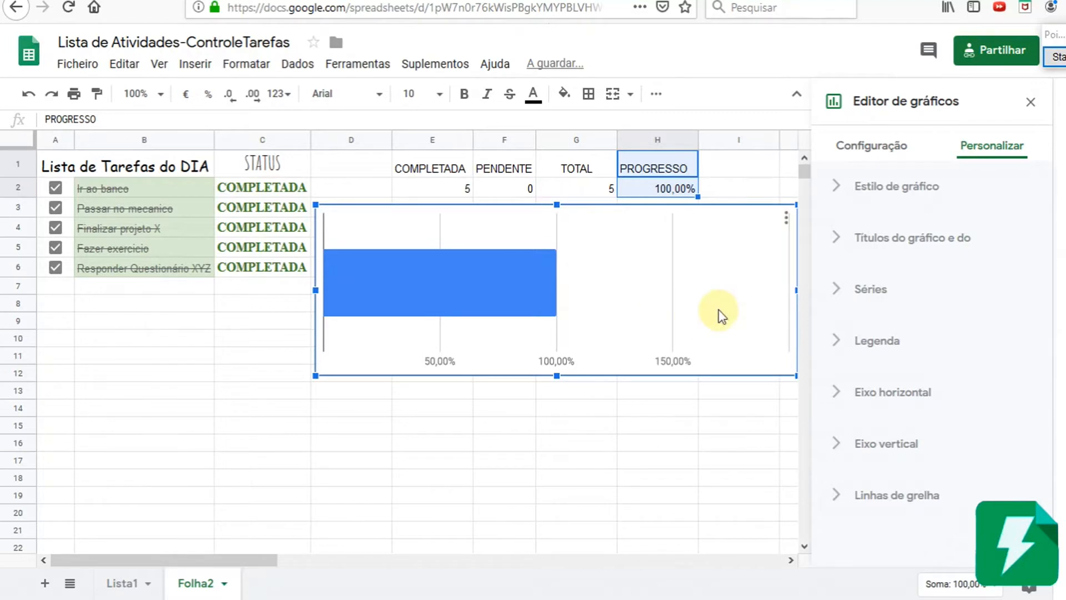
Set the chart's background colour to light green in the chart style options
left_click(845, 190)
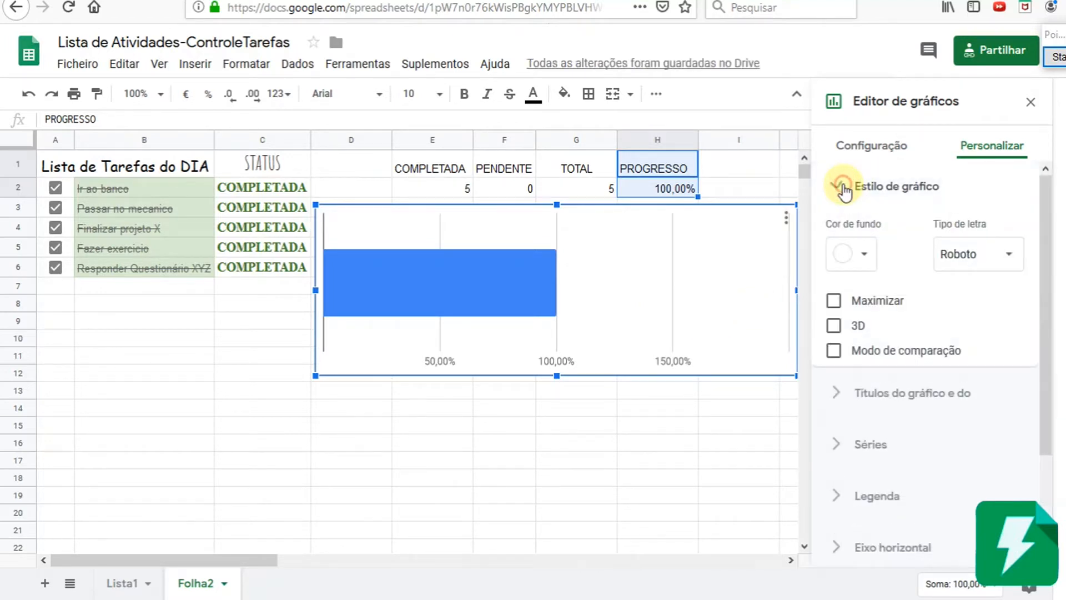
left_click(867, 261)
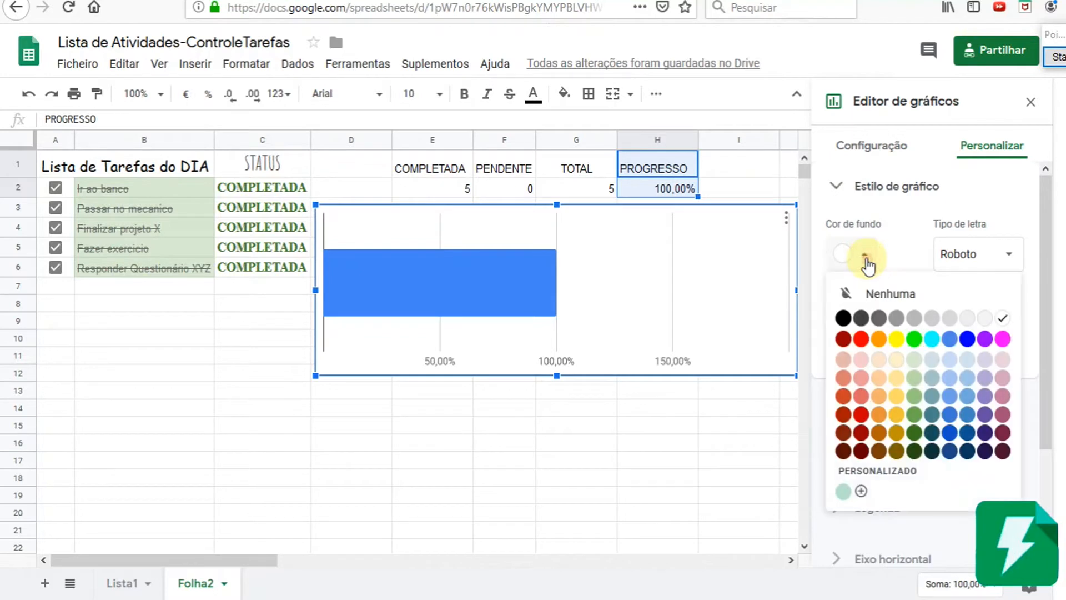
left_click(920, 380)
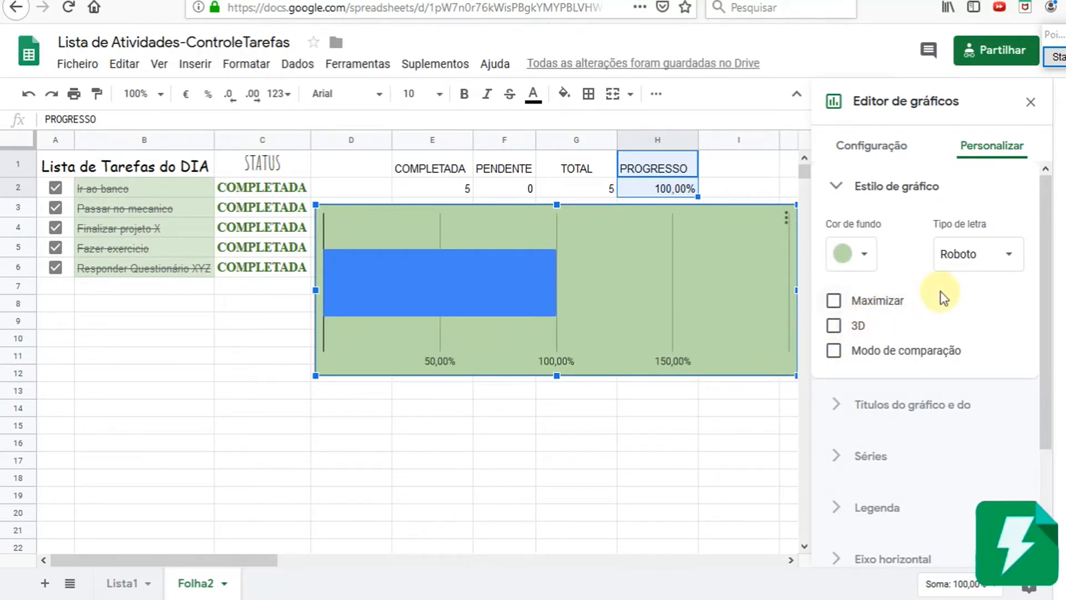
Set the chart's font to Wide and turn on its 3D option
left_click(1006, 260)
left_click(1006, 265)
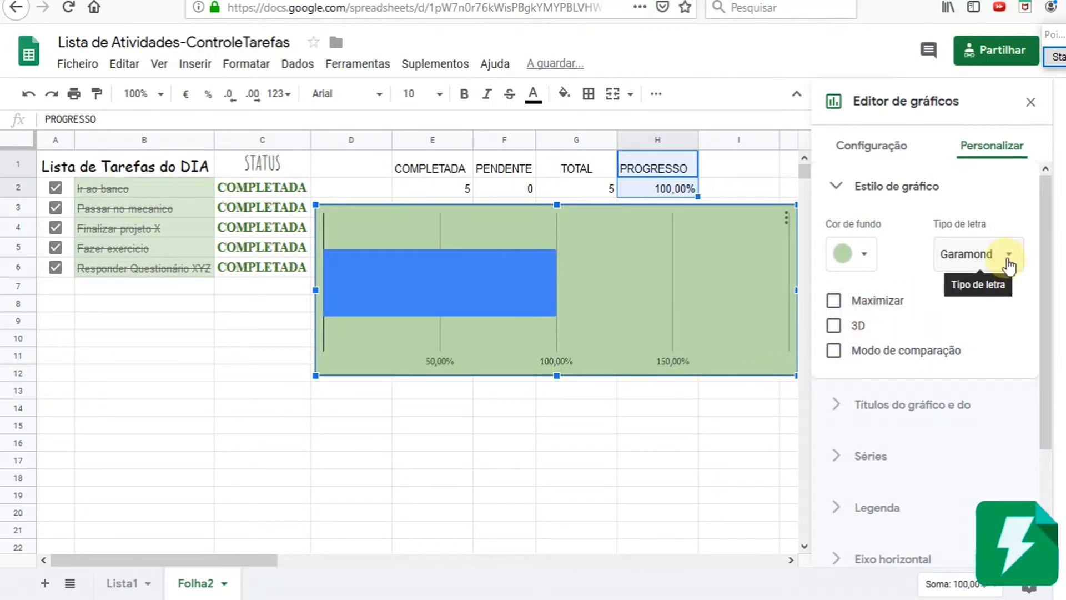
left_click(1009, 258)
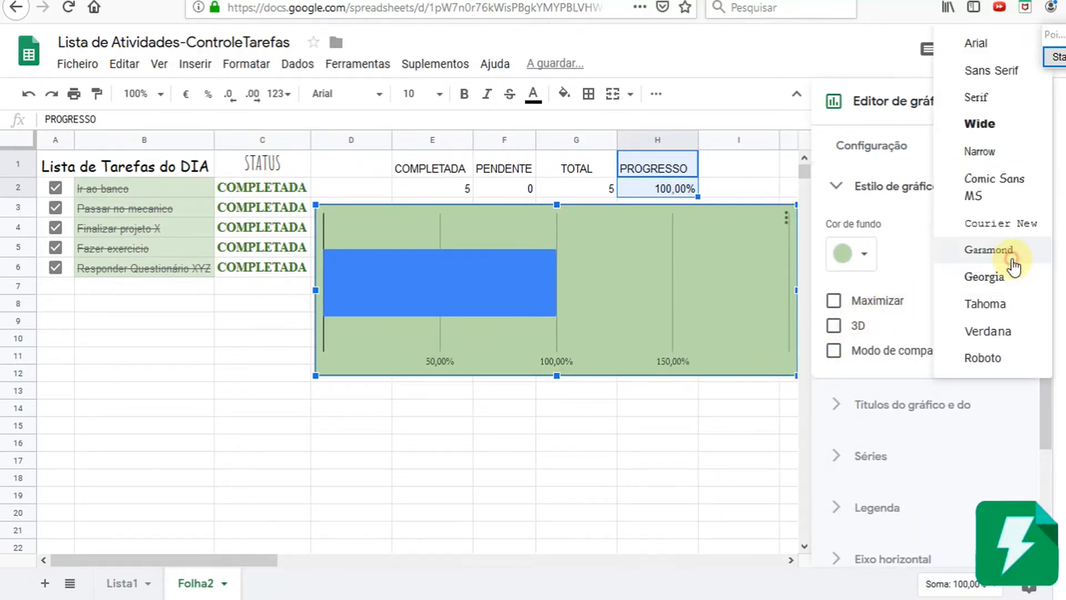
left_click(987, 132)
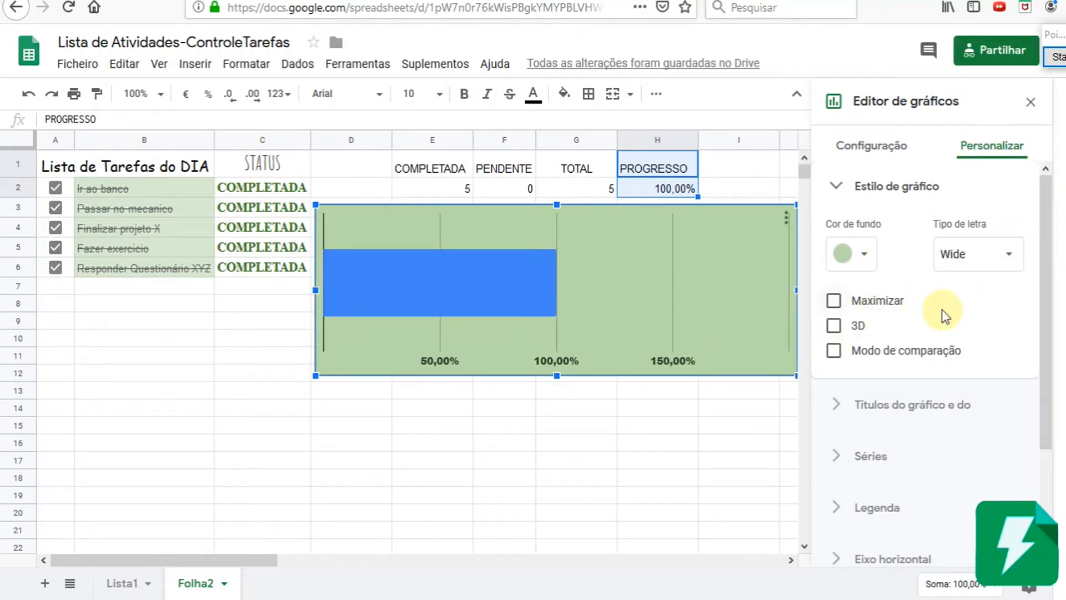
left_click(833, 326)
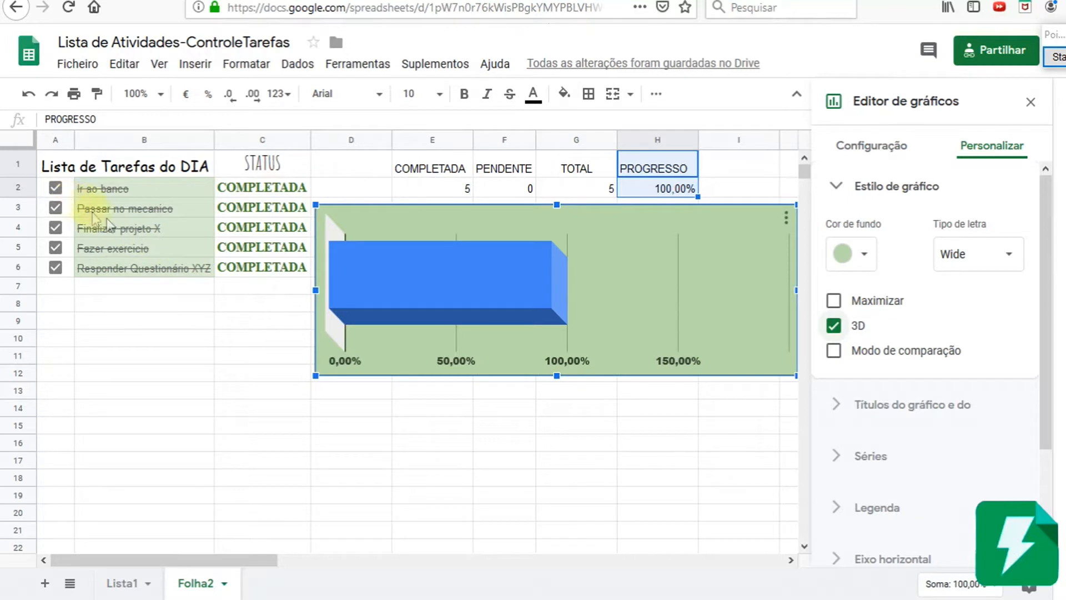
Untick all five tasks one by one, from "Responder Questionário XYZ" up to "Ir ao banco", to test the progress chart
left_click(62, 269)
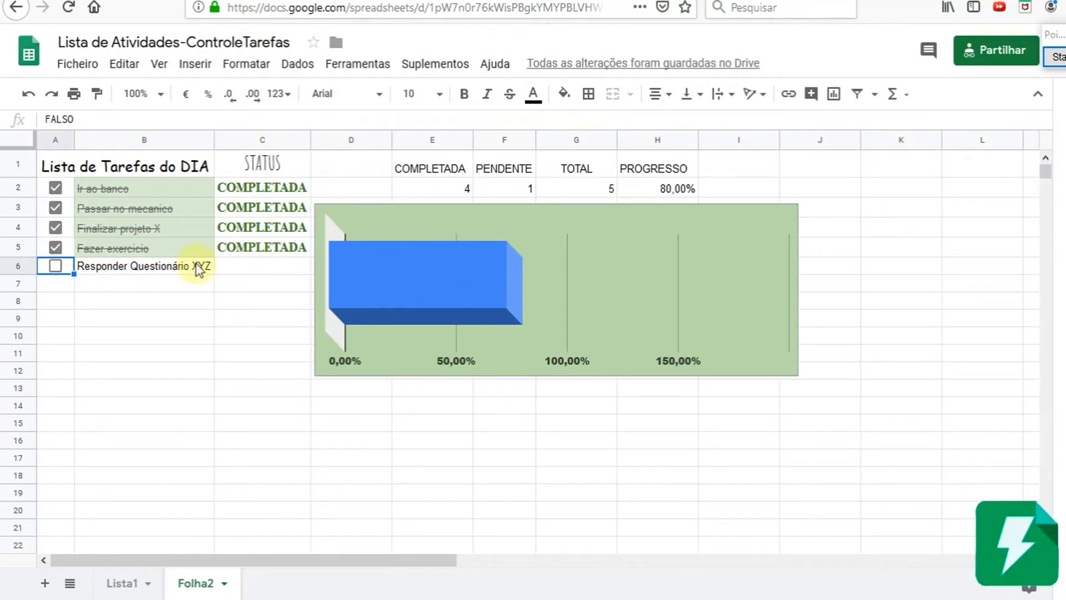
left_click(56, 248)
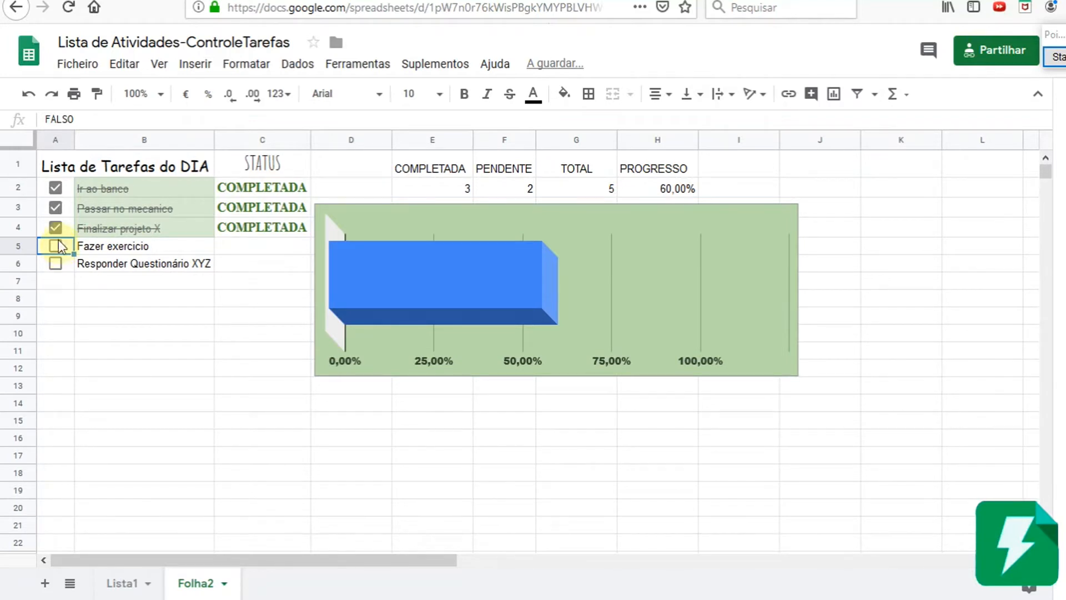
left_click(58, 227)
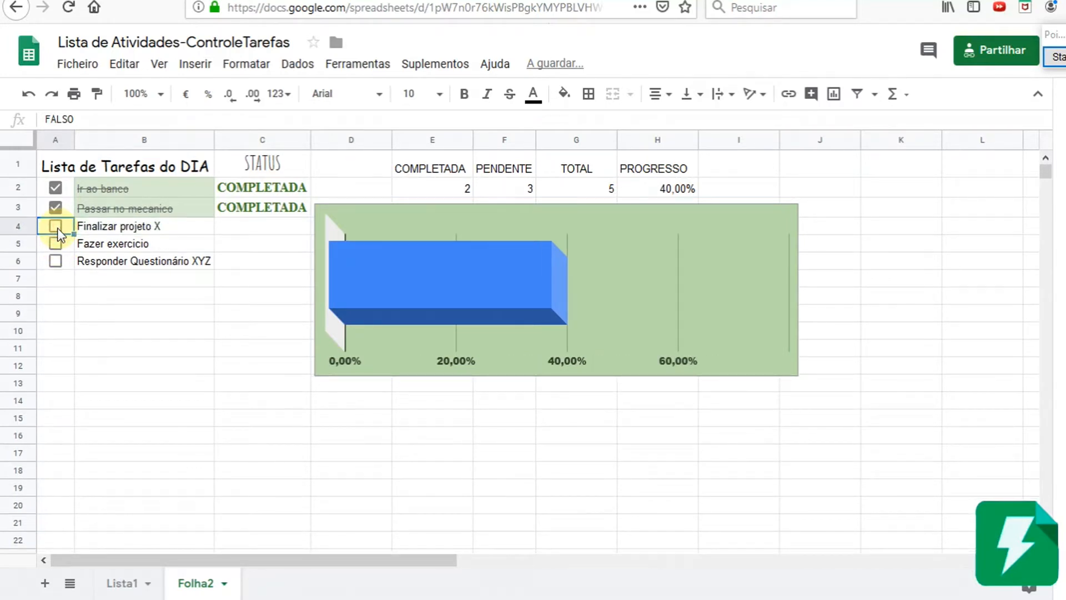
left_click(56, 212)
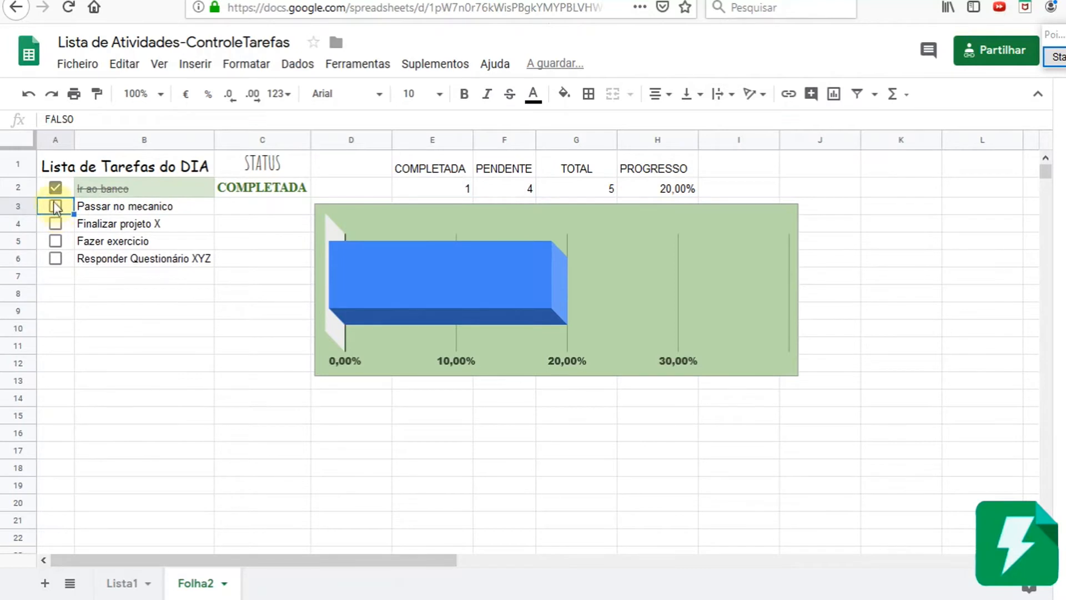
left_click(52, 189)
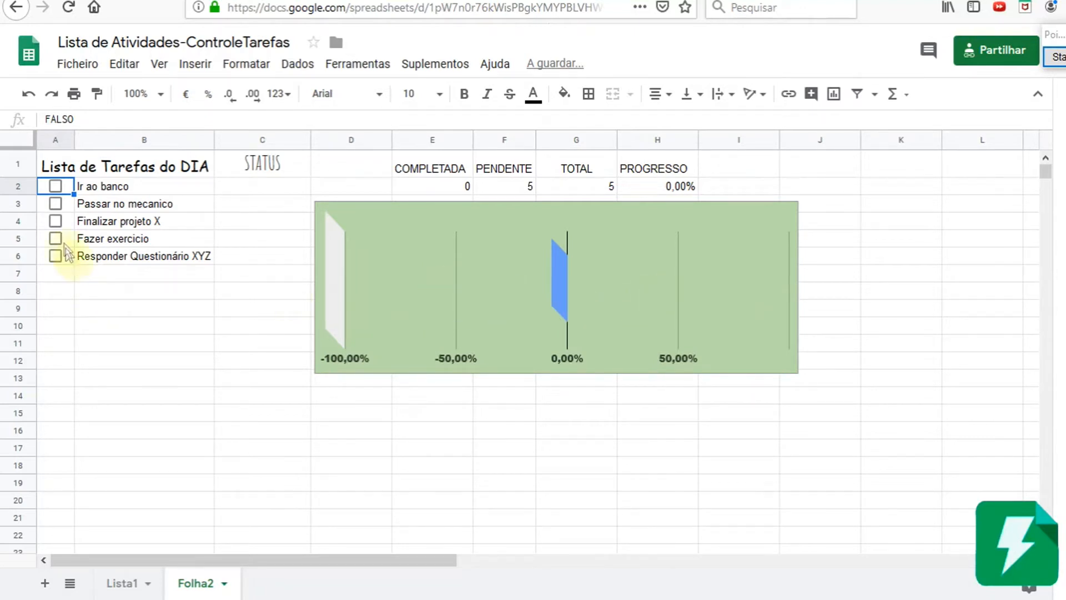
Tick all five tasks again in order, from "Ir ao banco" to "Responder Questionário XYZ", checking the progress chart
left_click(57, 188)
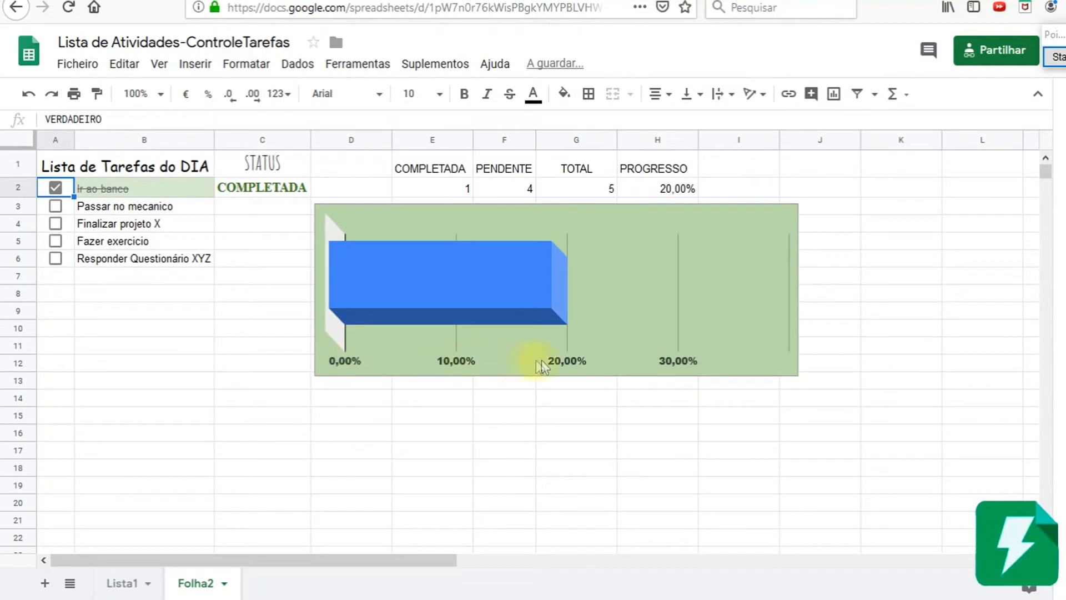
left_click(56, 207)
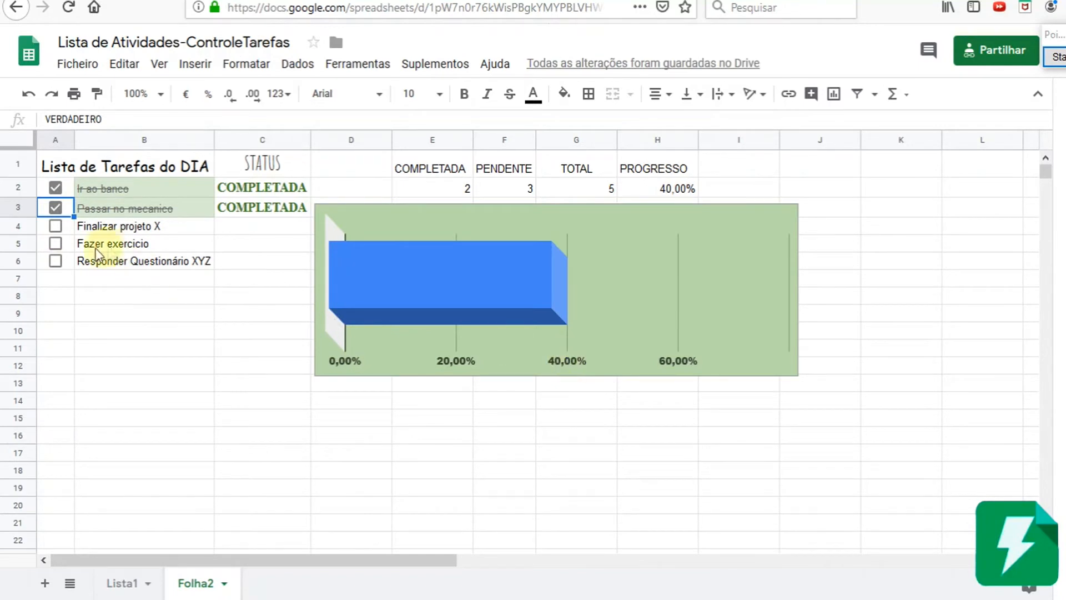
left_click(55, 225)
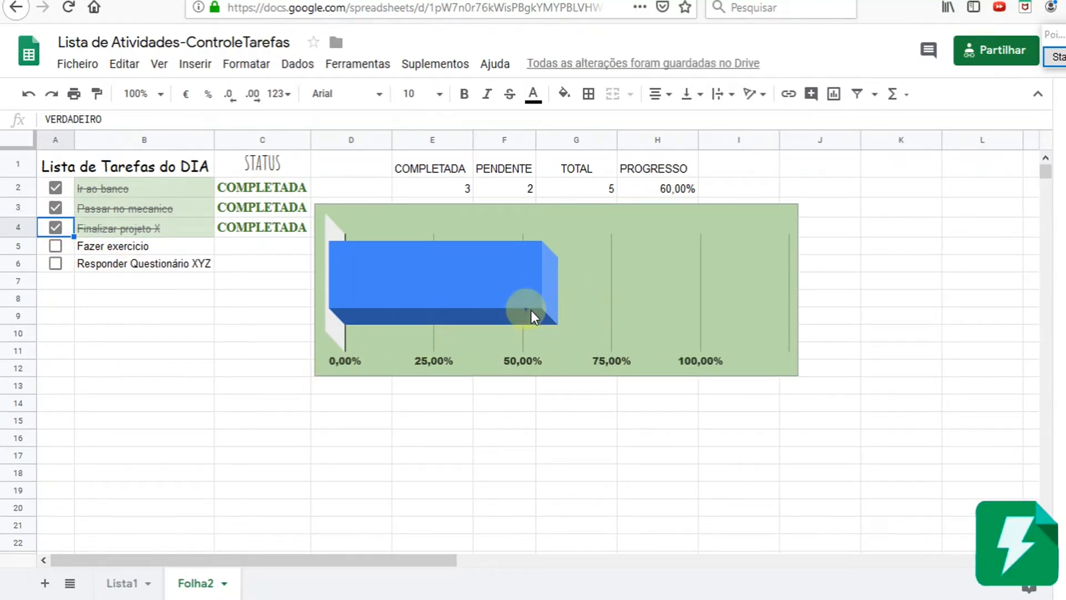
left_click(55, 246)
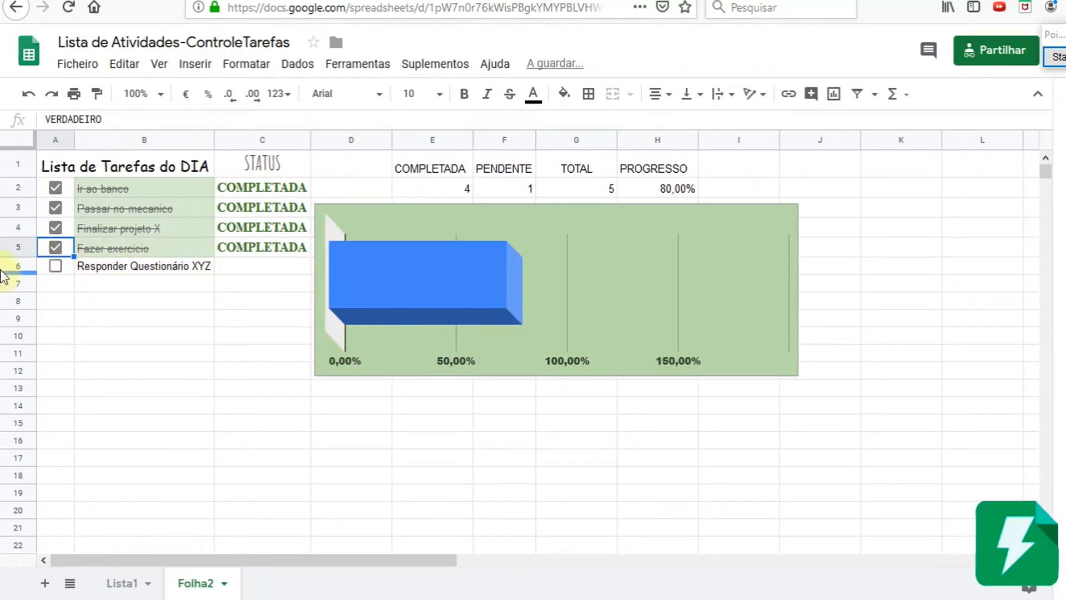
left_click(55, 266)
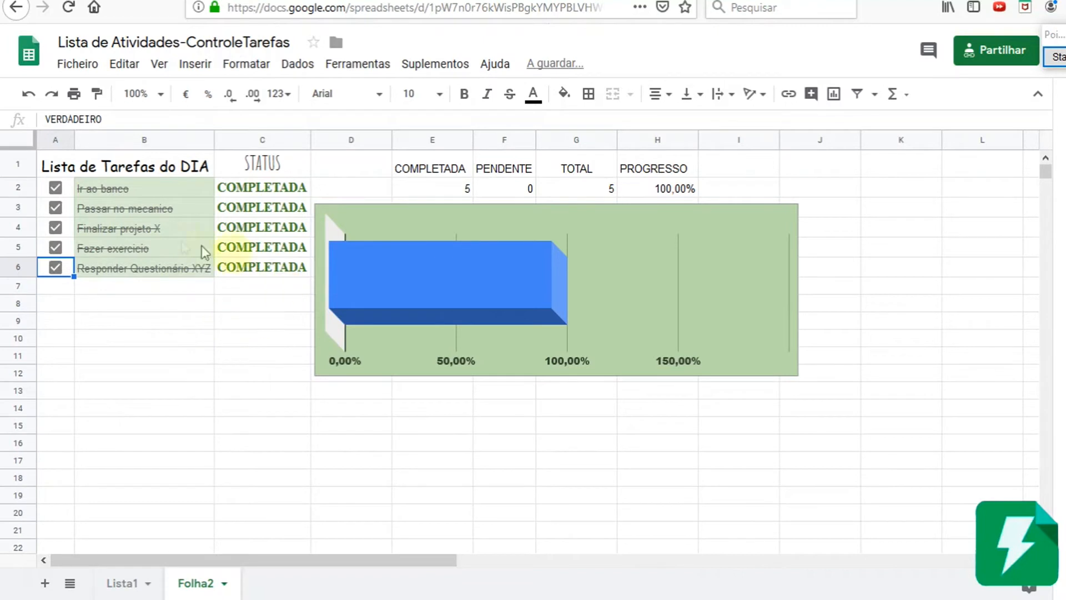
Open the progress chart's title options and set the chart title to "CONTROLE DE ATIVIDADES"
left_click(597, 321)
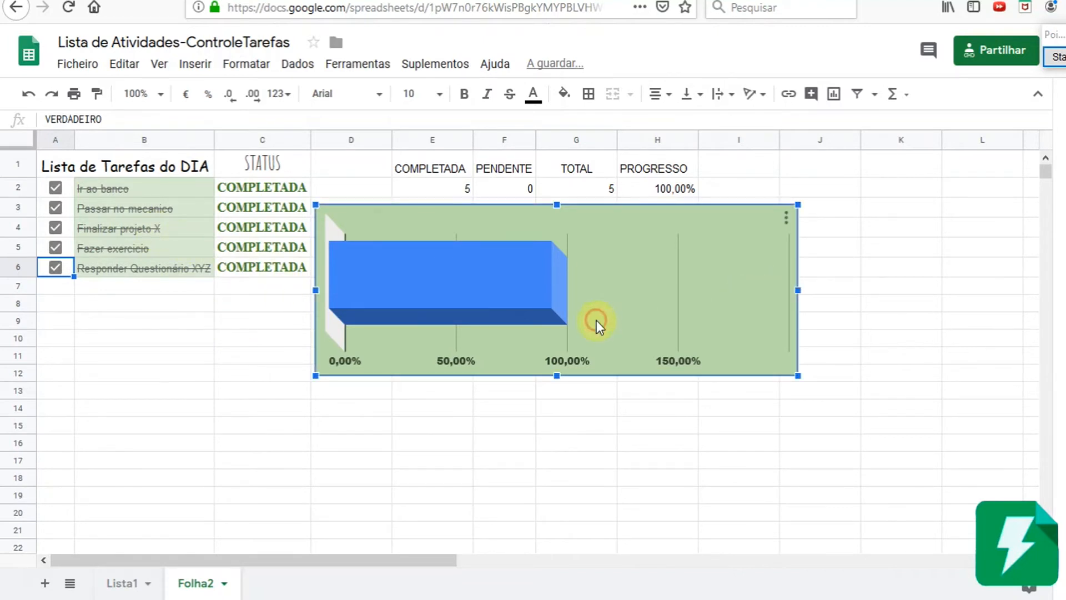
double_click(629, 311)
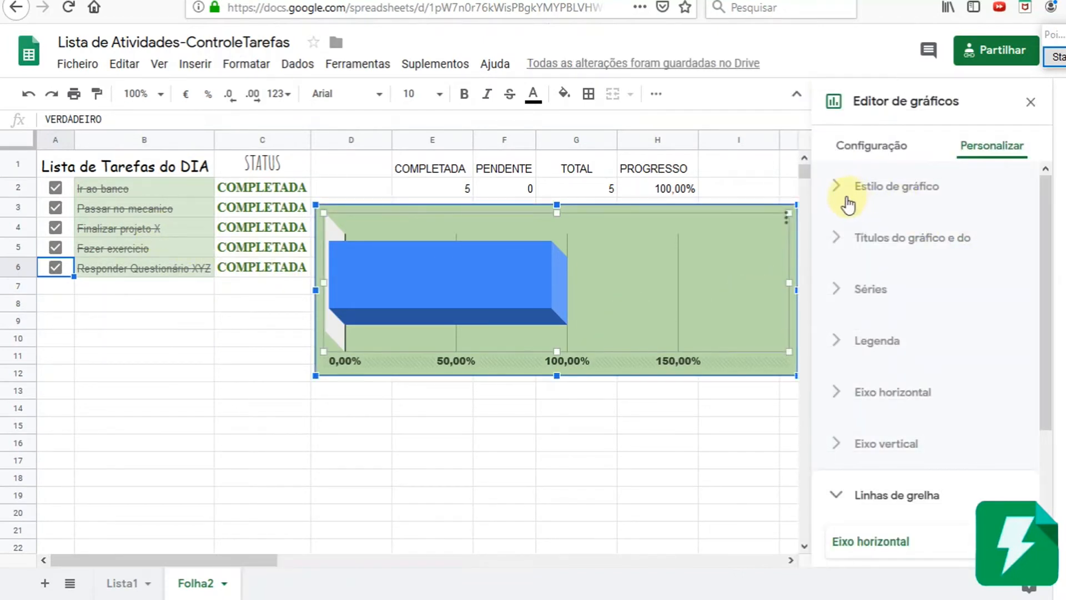
left_click(837, 245)
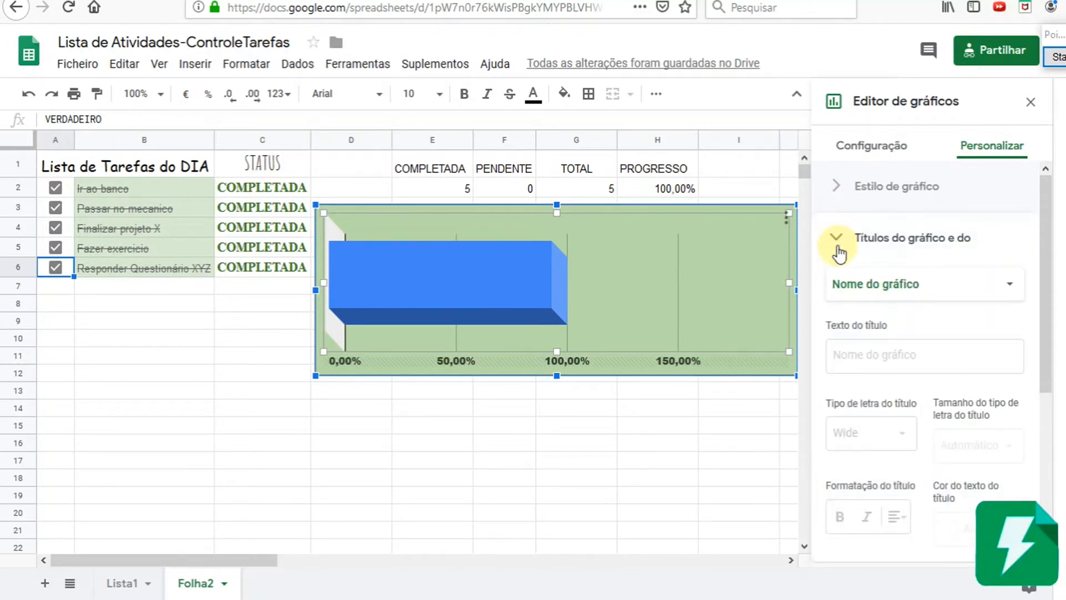
left_click(899, 361)
type("coN")
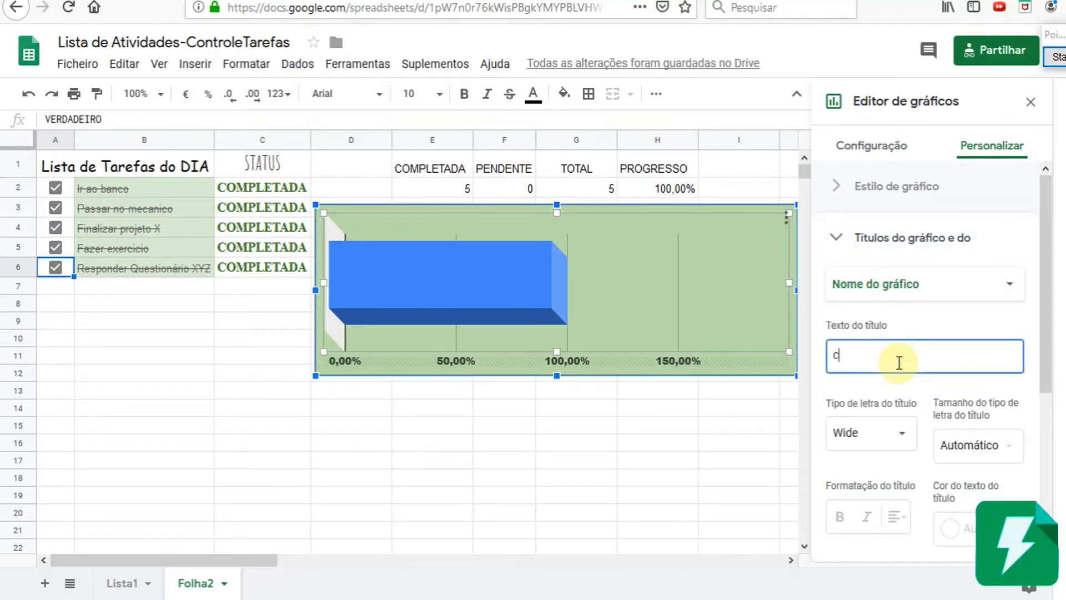
key("BackSpace")
type("CONTROLE DE ATIVIDADES")
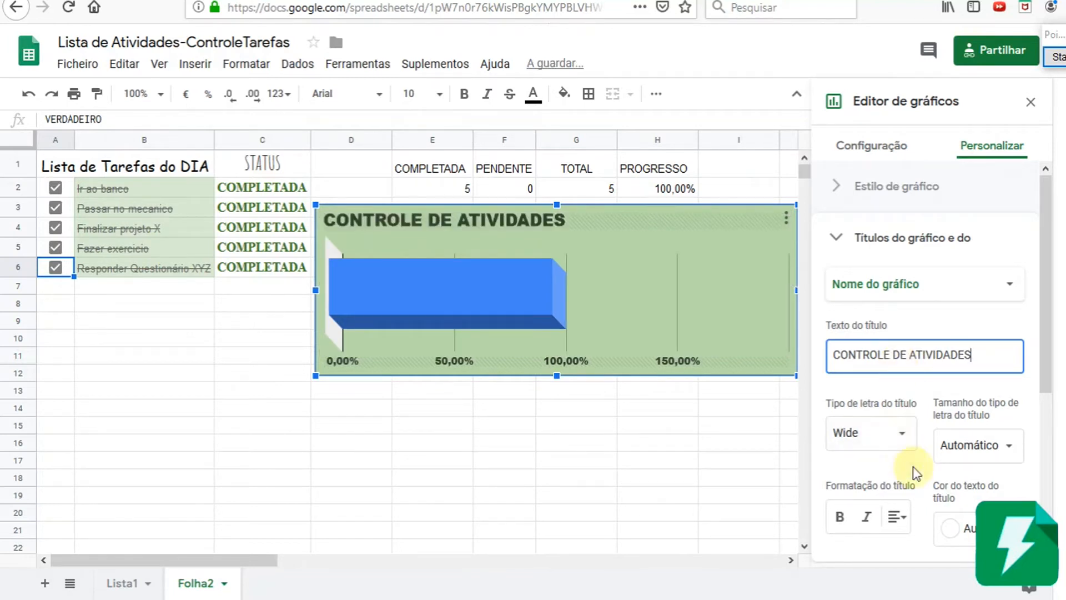
Centre the chart title and make it bold
left_click(897, 518)
left_click(922, 549)
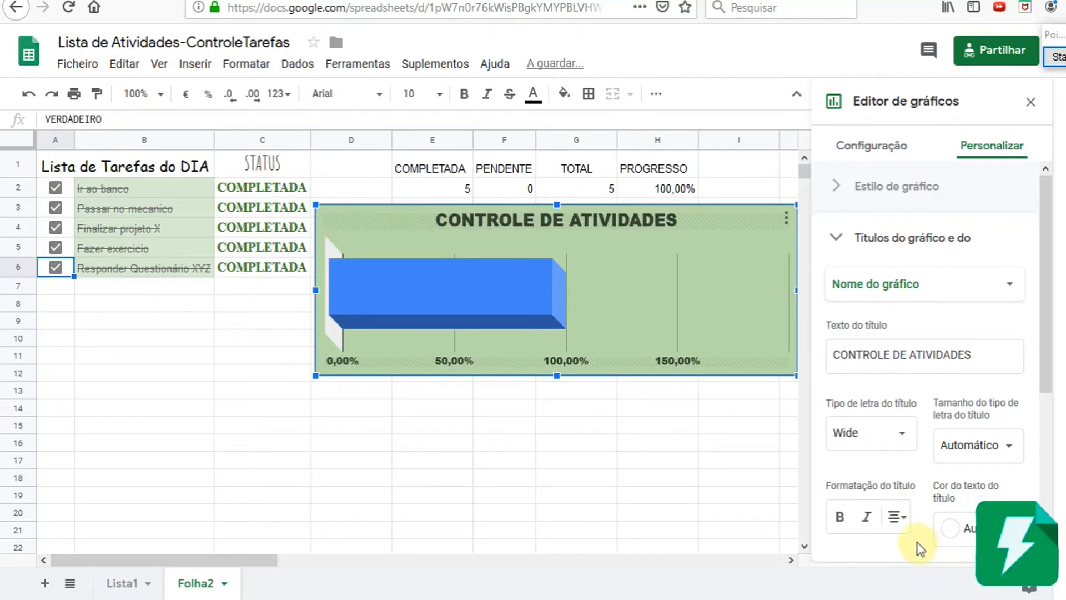
left_click(839, 517)
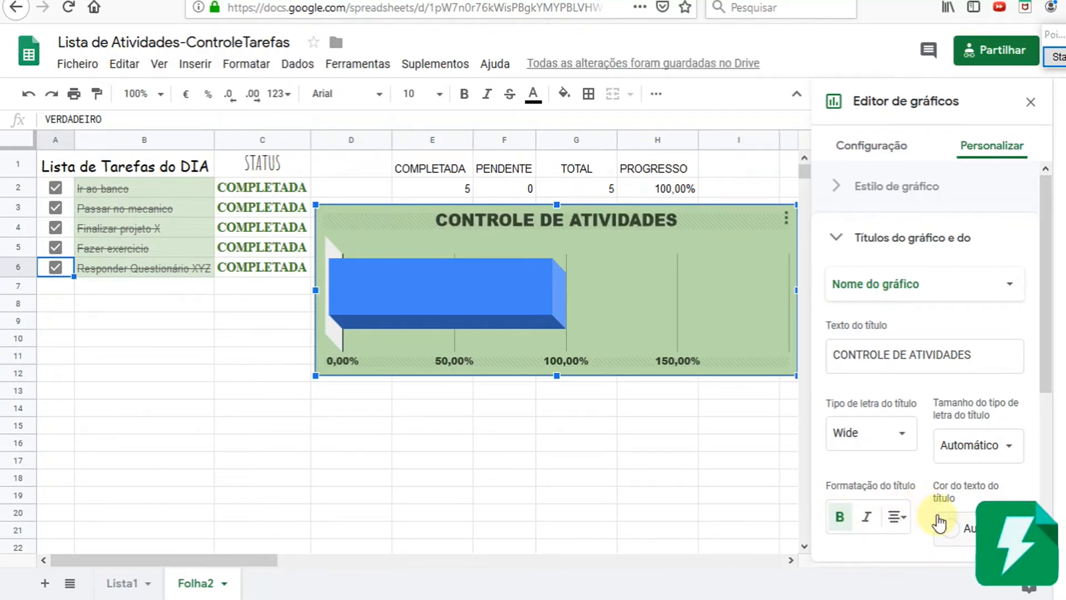
Set the colour of the PROGRESSO series bar to dark green, trying the darkest green shade first
scroll(952, 483, "down", 2)
scroll(954, 483, "down", 3)
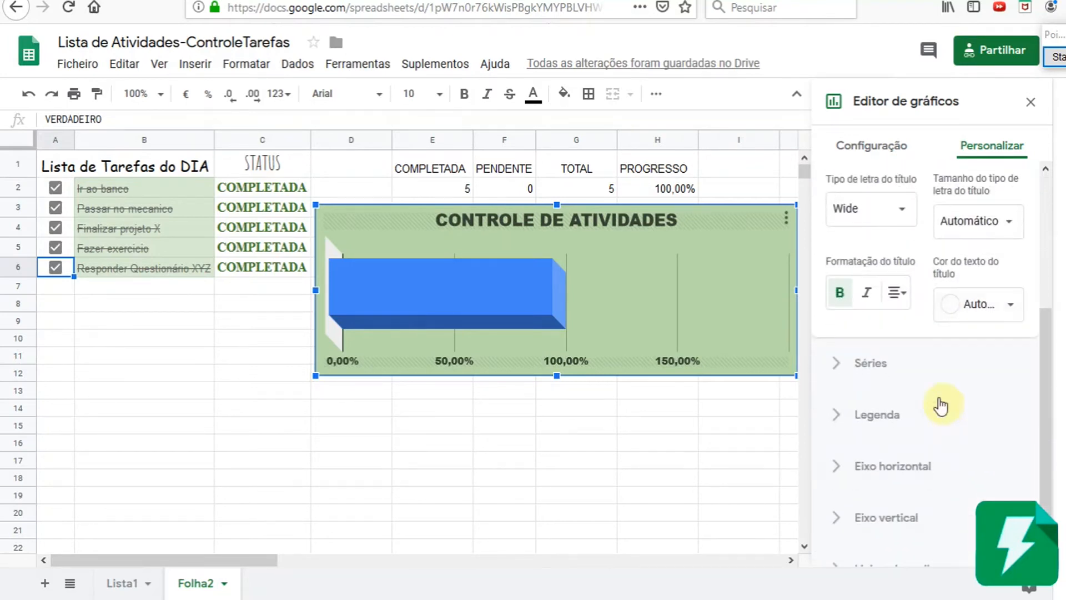
left_click(828, 362)
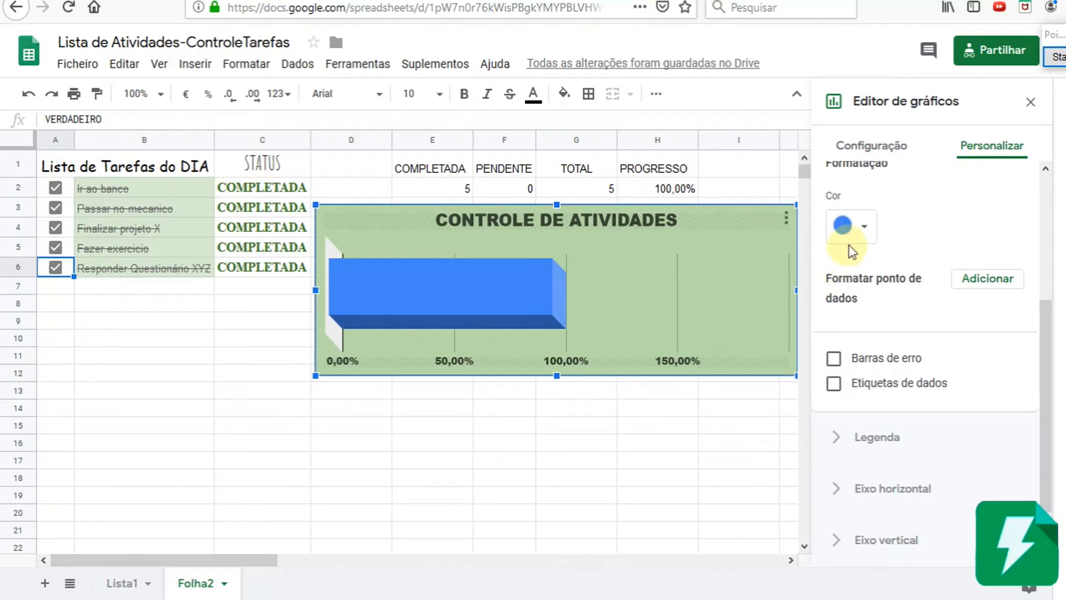
scroll(864, 233, "up", 2)
left_click(867, 302)
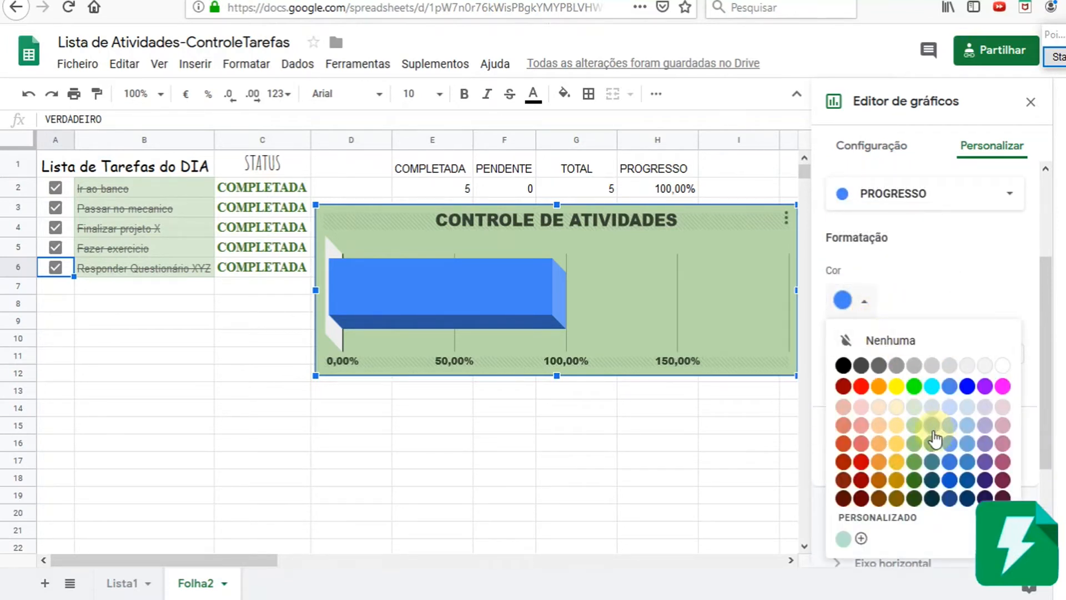
left_click(914, 498)
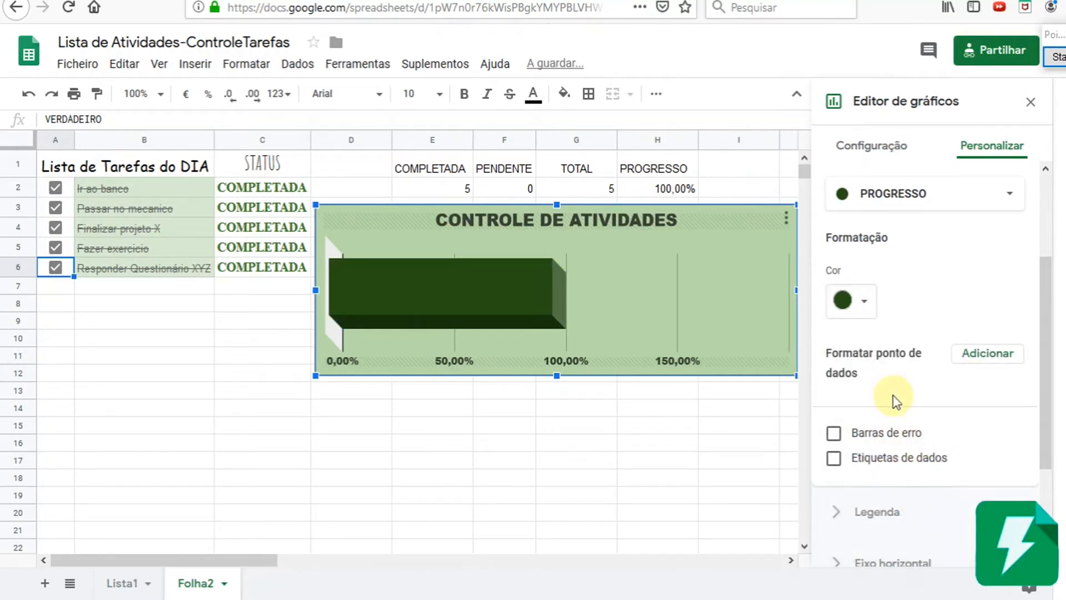
left_click(866, 305)
left_click(915, 463)
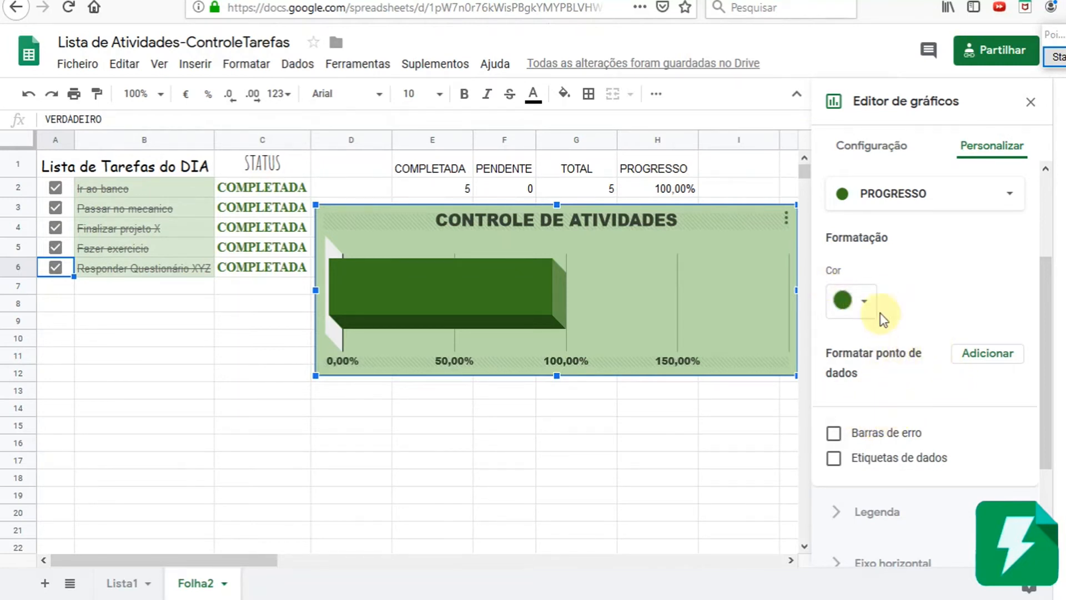
Set the horizontal axis minimum to 0 and maximum to 1 in the chart's axis options
scroll(947, 338, "down", 3)
scroll(847, 369, "up", 5)
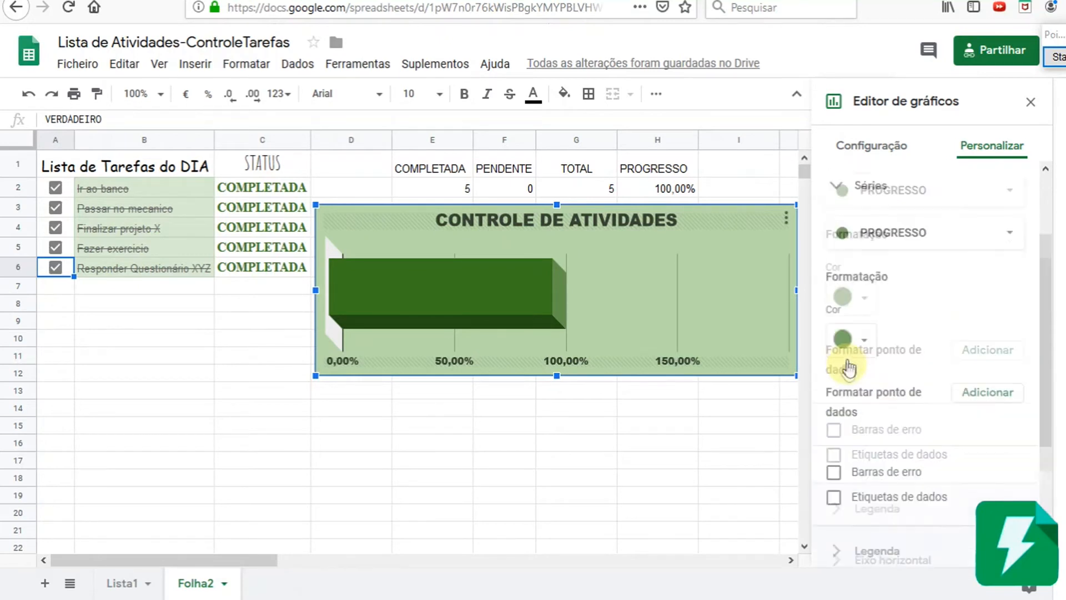
left_click(839, 228)
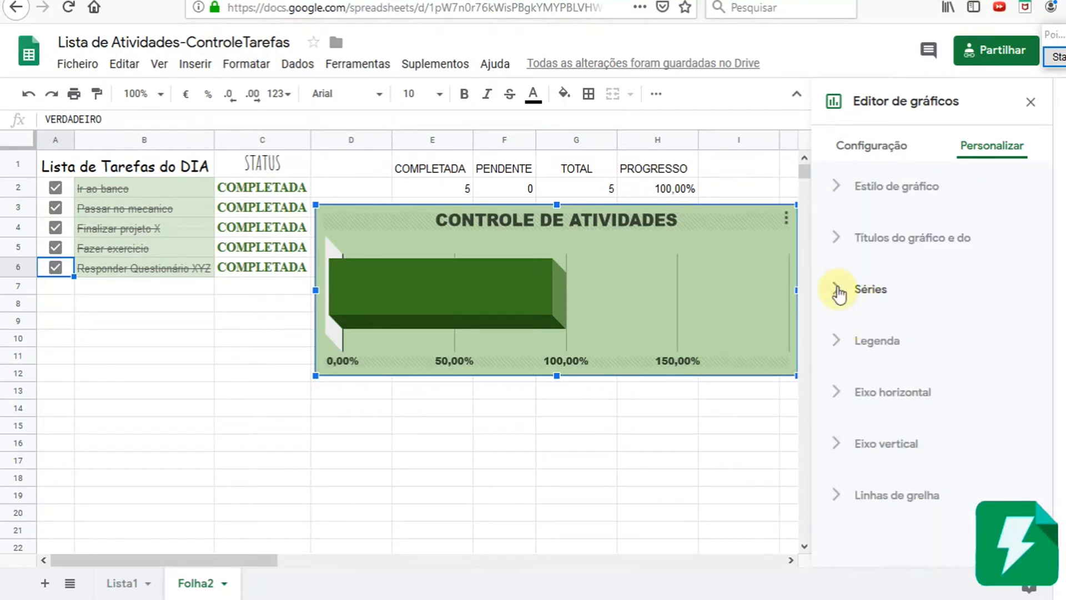
left_click(839, 290)
left_click(838, 291)
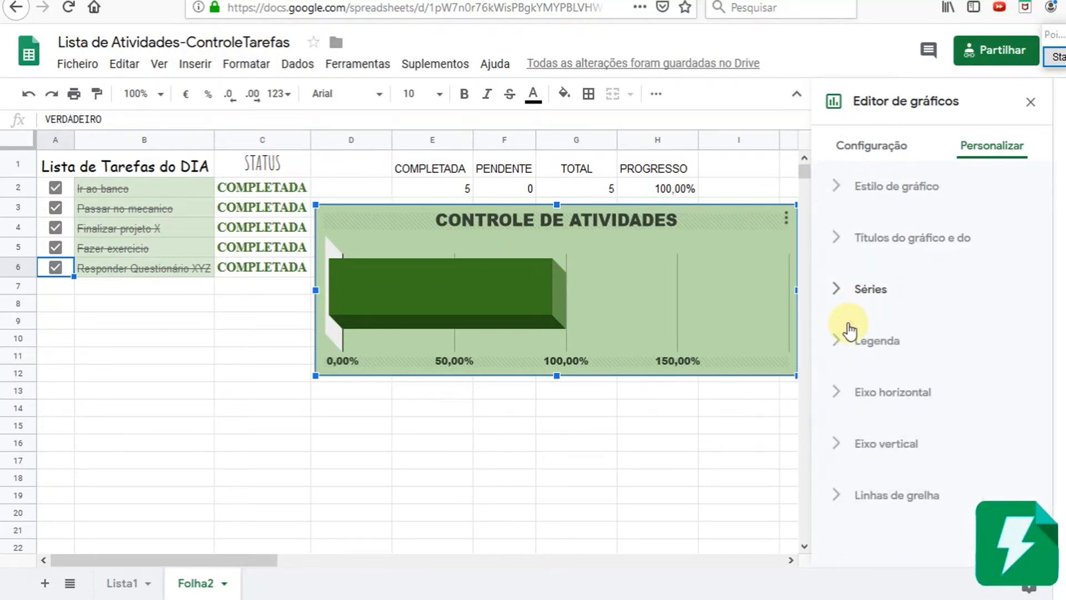
left_click(839, 399)
scroll(864, 405, "down", 5)
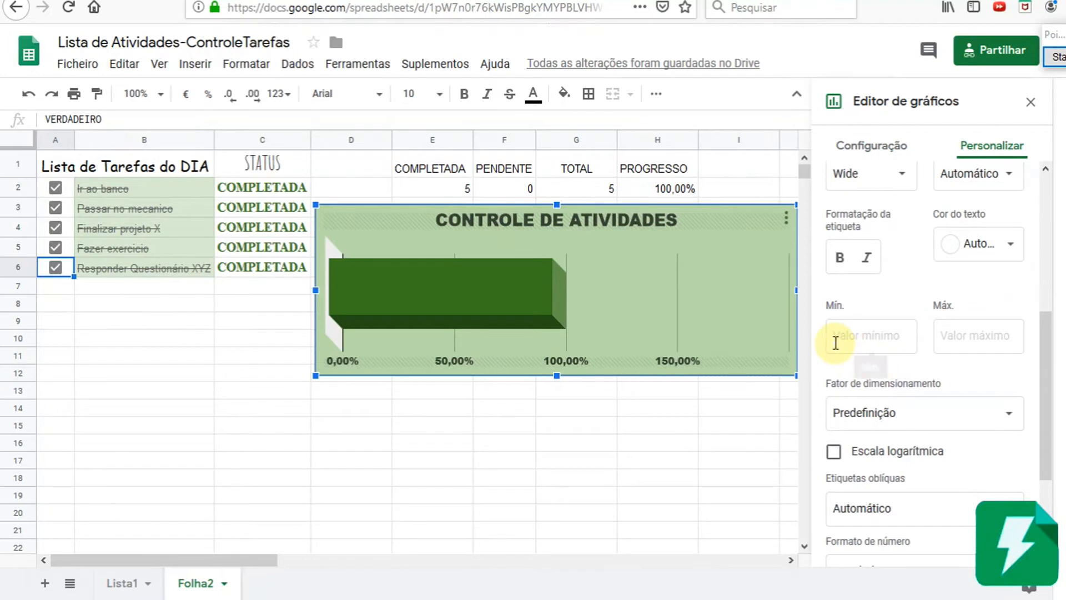
left_click(866, 341)
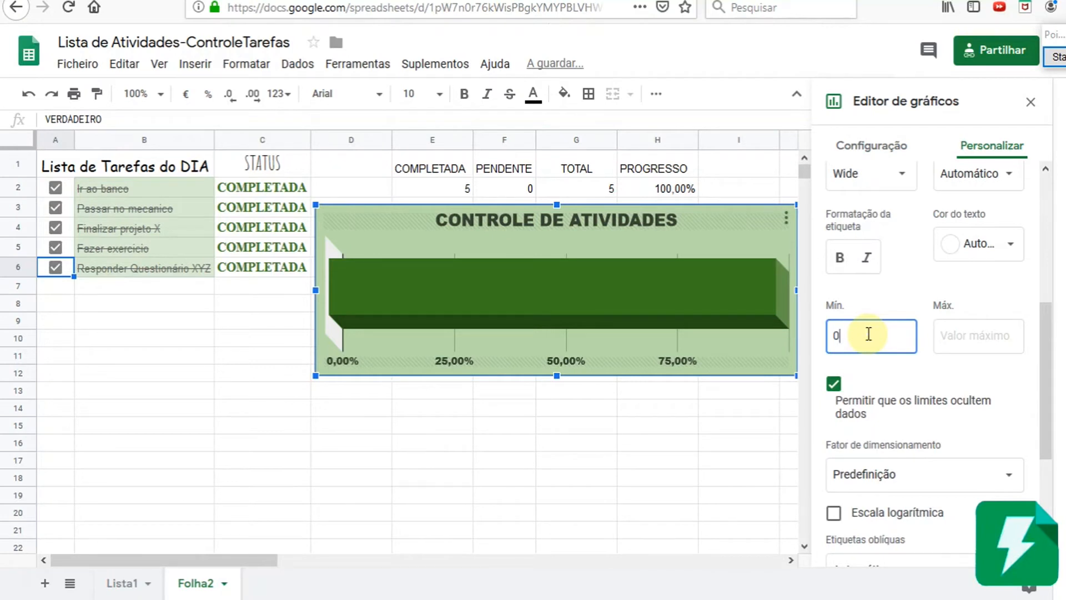
left_click(951, 339)
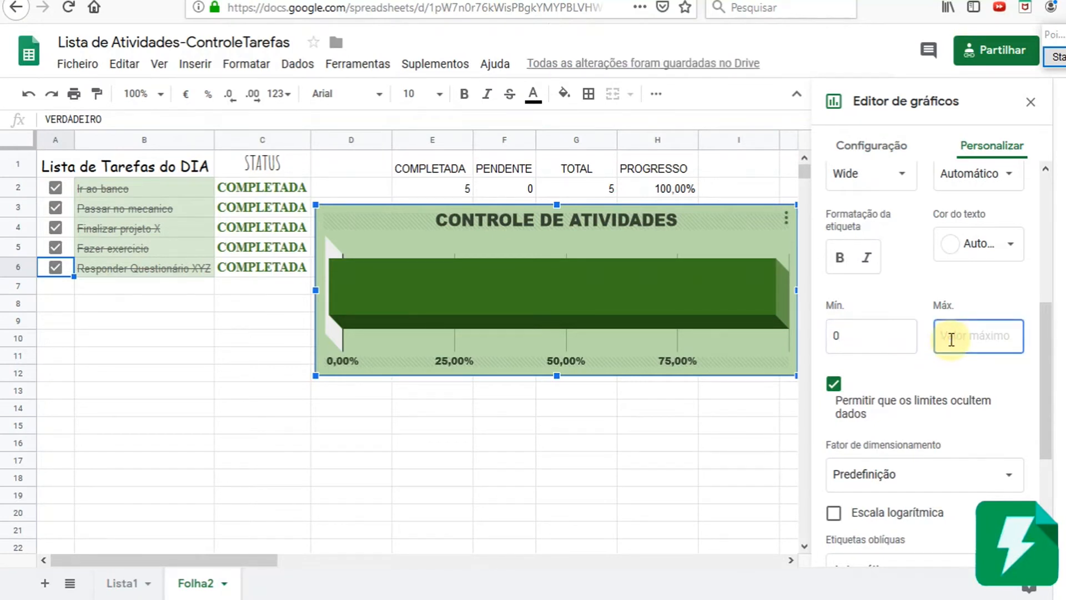
type("1")
left_click(885, 345)
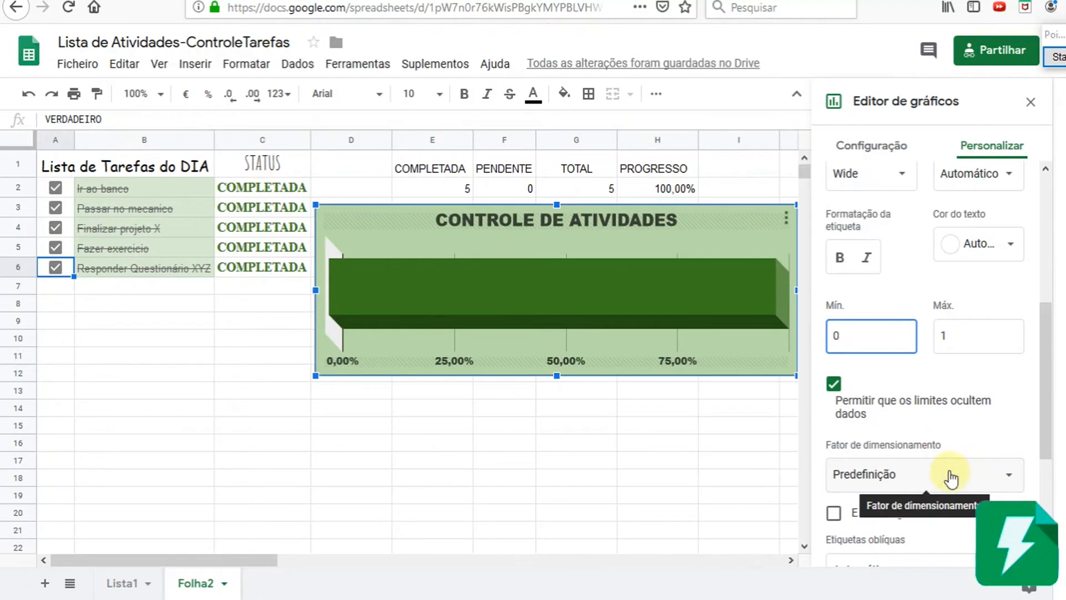
scroll(877, 289, "down", 4)
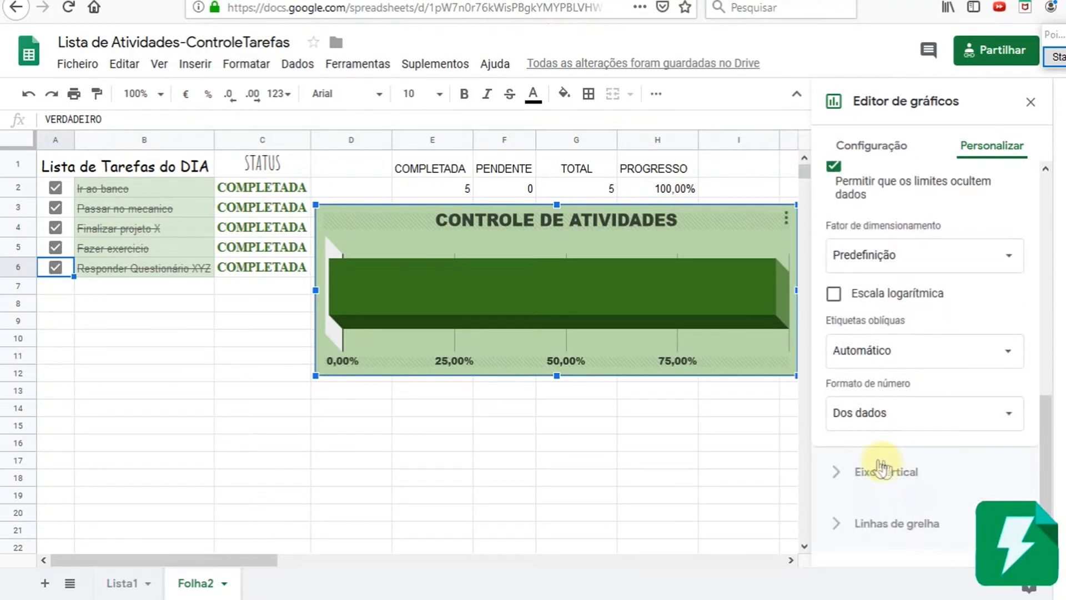
left_click(839, 525)
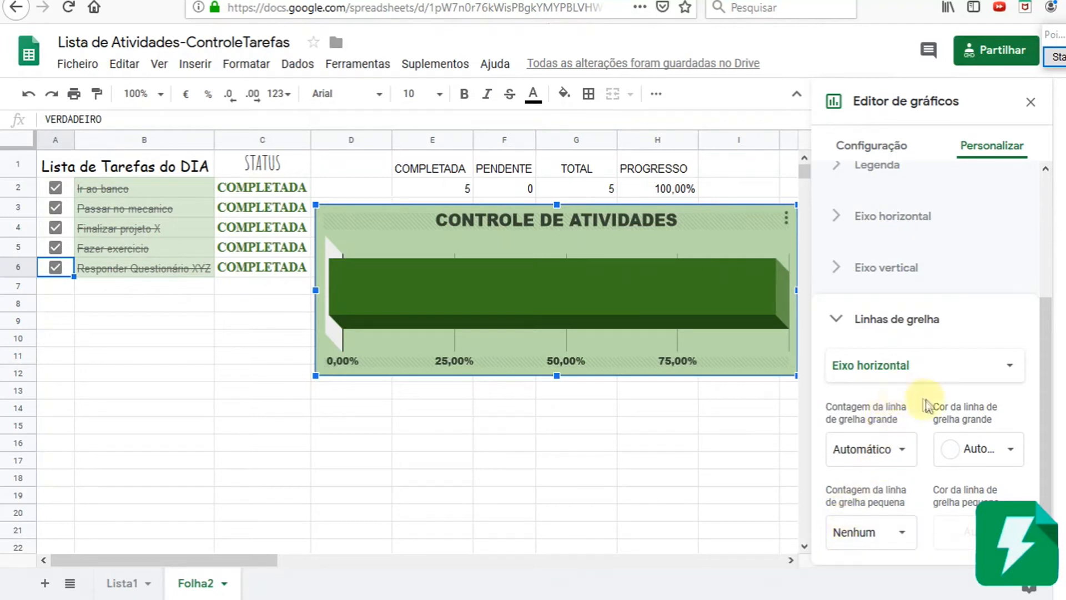
left_click(834, 318)
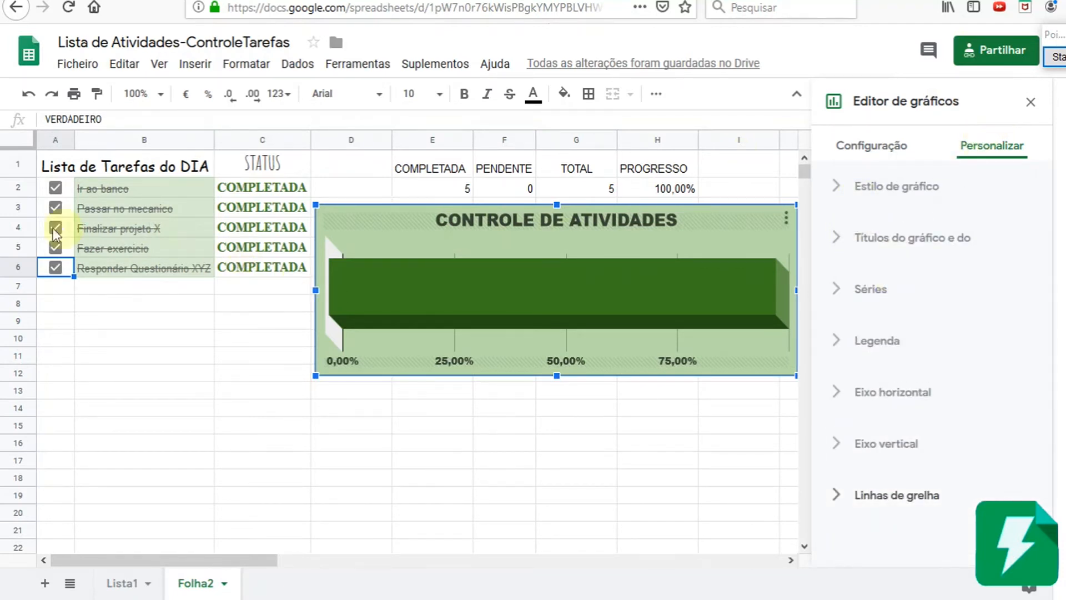
Untick all five tasks from "Responder Questionário XYZ" up to "Ir ao banco" to test the rescaled progress chart
left_click(56, 267)
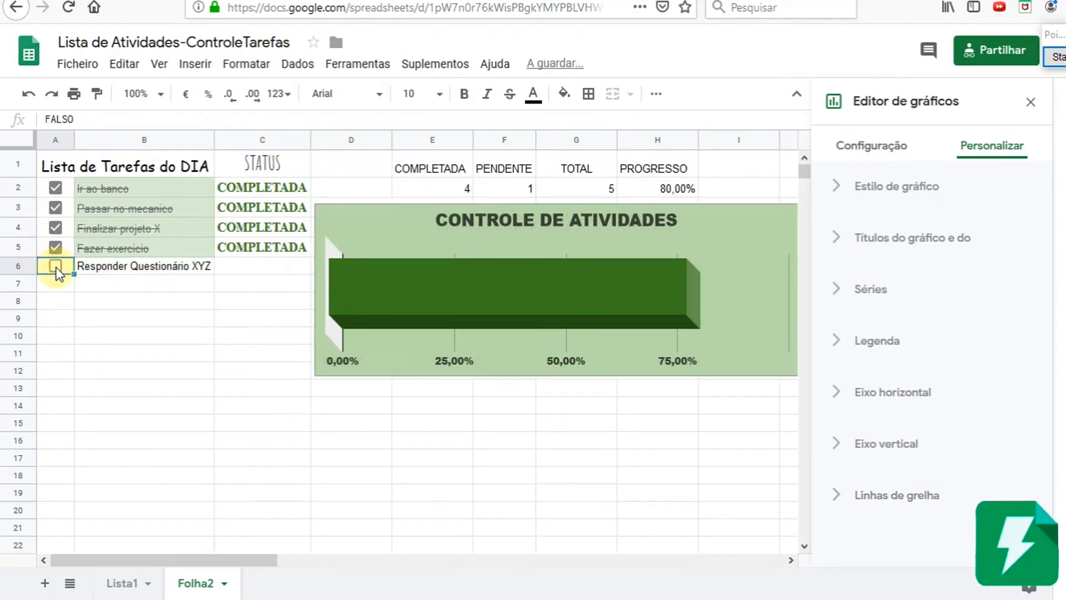
left_click(53, 248)
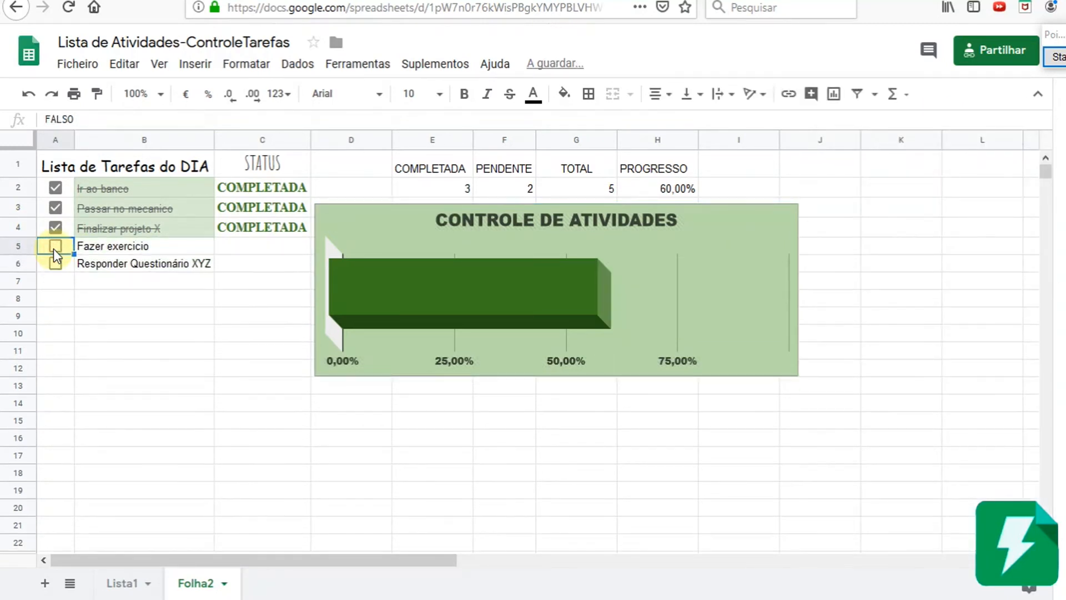
left_click(55, 228)
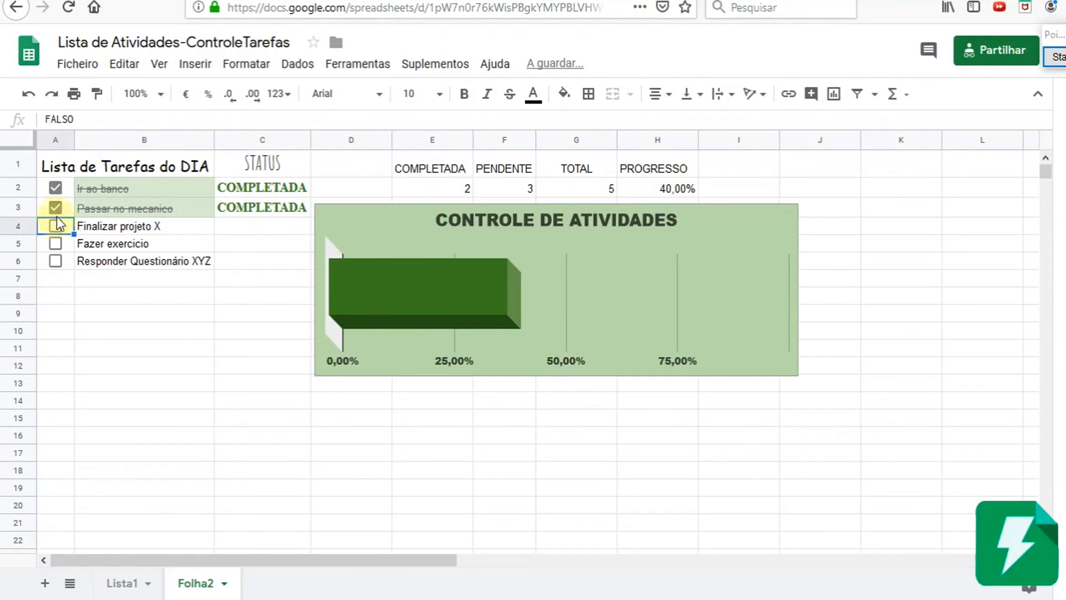
left_click(55, 208)
left_click(55, 190)
Tick the five tasks again in order, from "Ir ao banco" to "Responder Questionário XYZ", to test the bar's growth
left_click(55, 190)
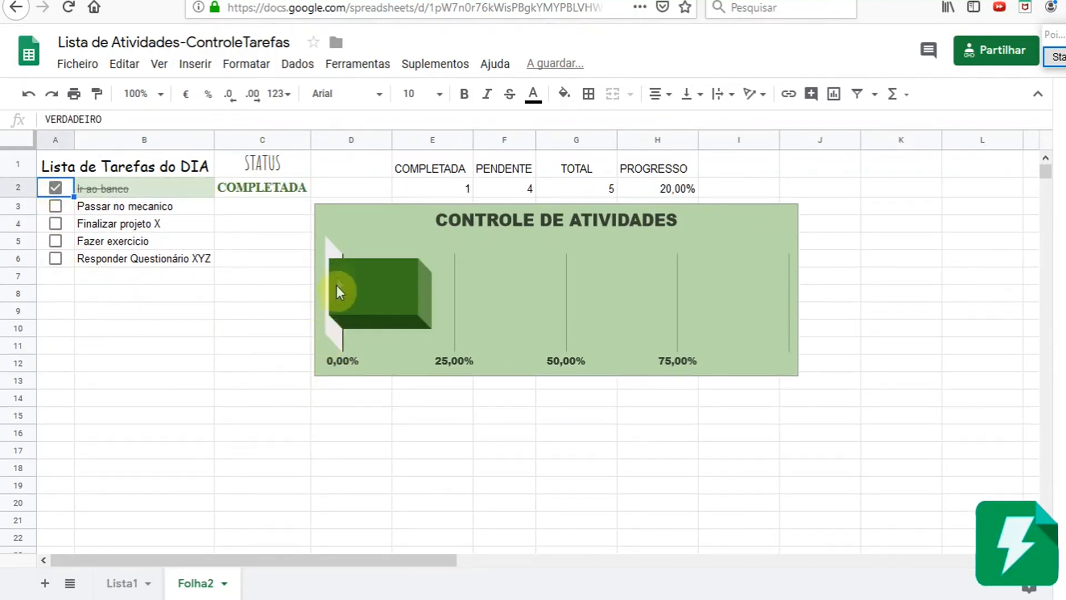
left_click(61, 205)
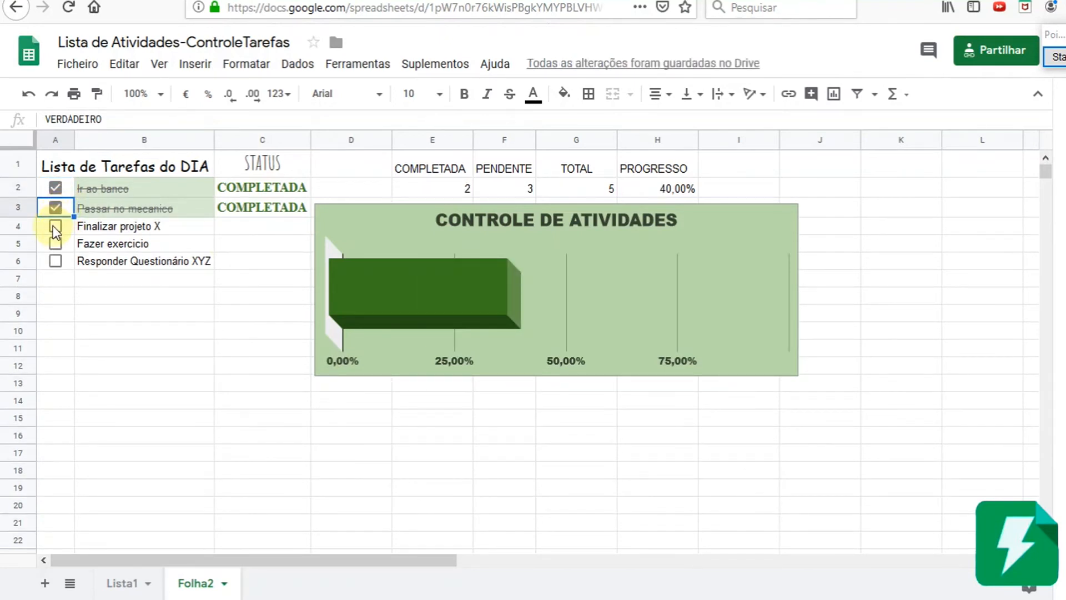
left_click(53, 226)
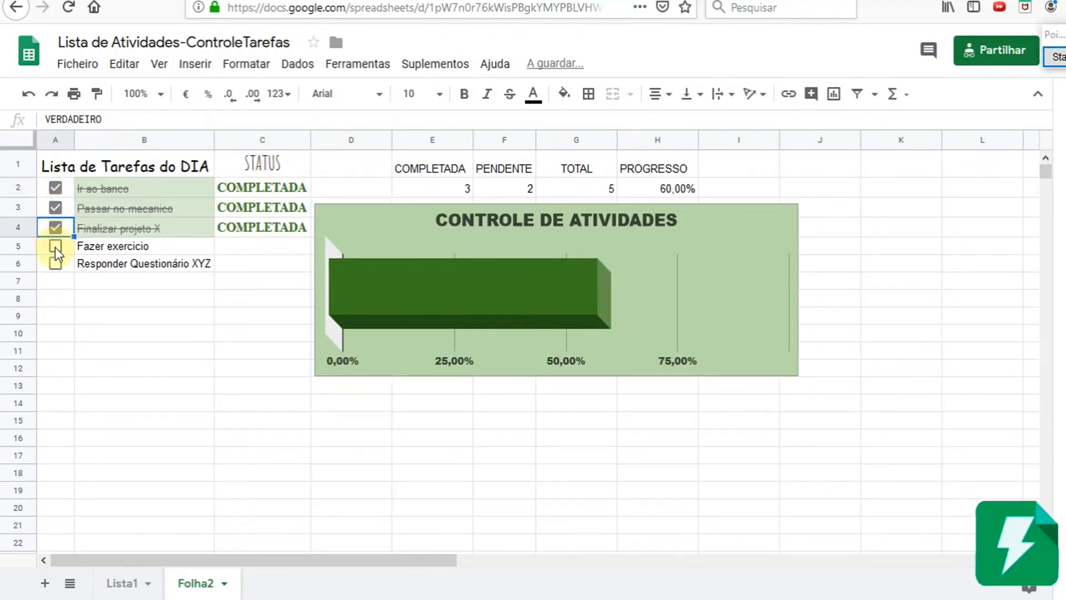
left_click(55, 247)
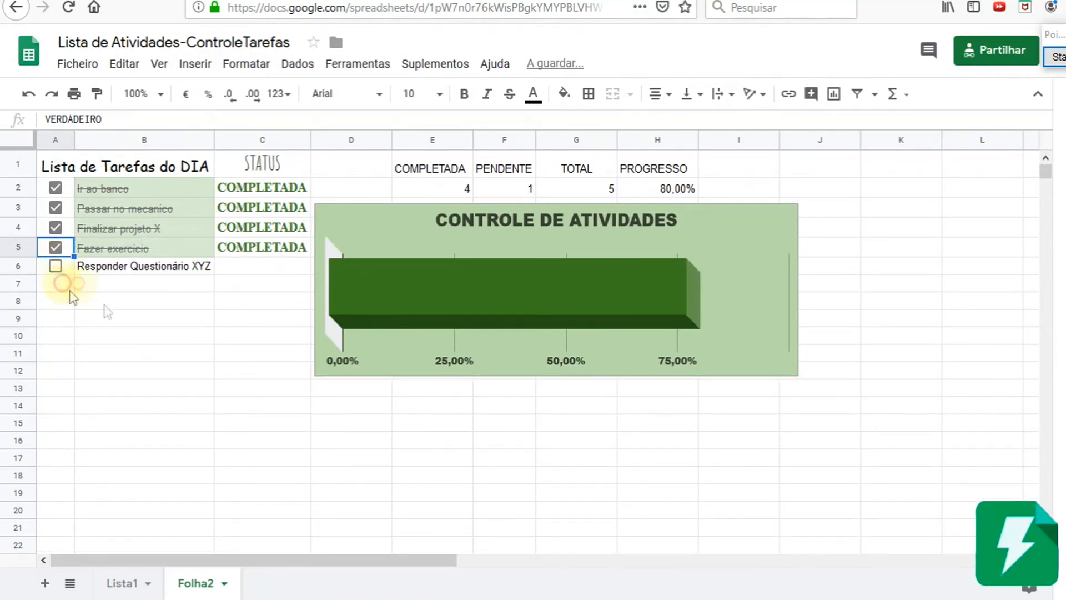
left_click(57, 267)
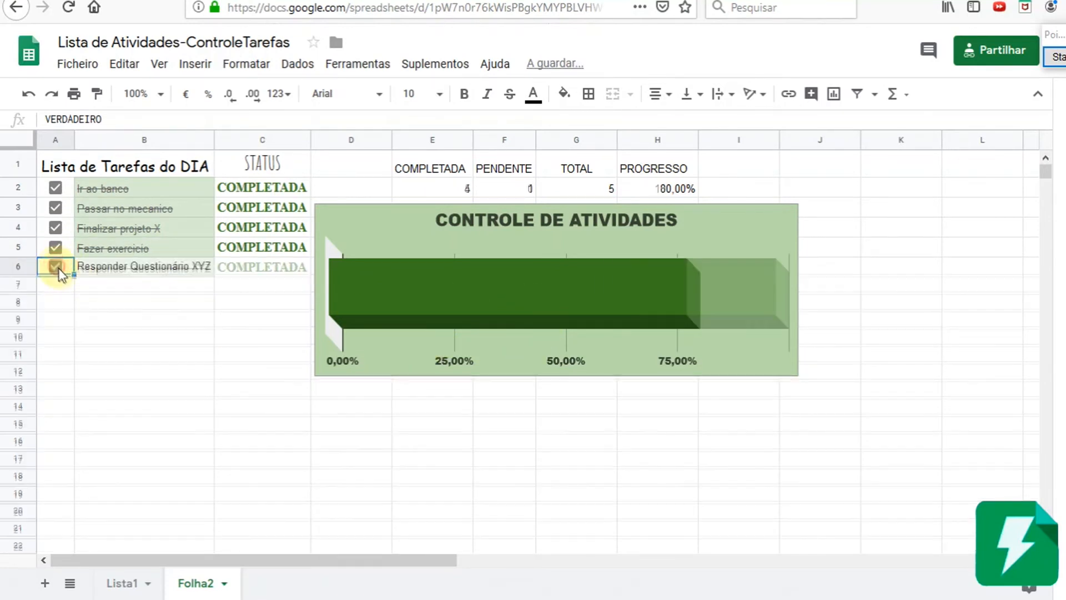
Clear all five task checkboxes from the last task up to "Ir ao banco", resetting the list to pending
left_click(54, 270)
left_click(56, 246)
left_click(56, 228)
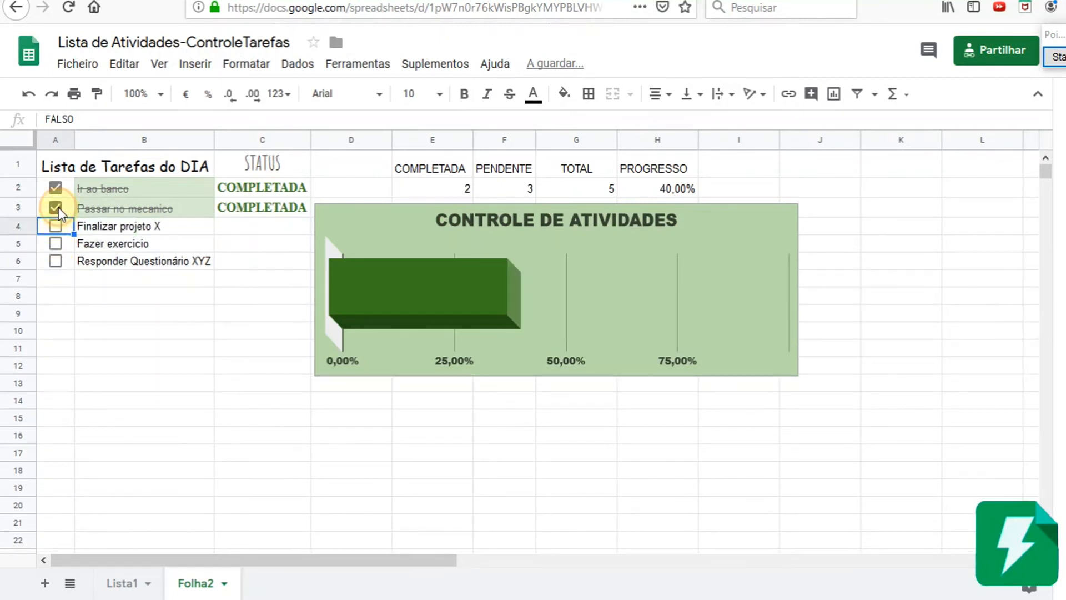
left_click(56, 208)
left_click(55, 187)
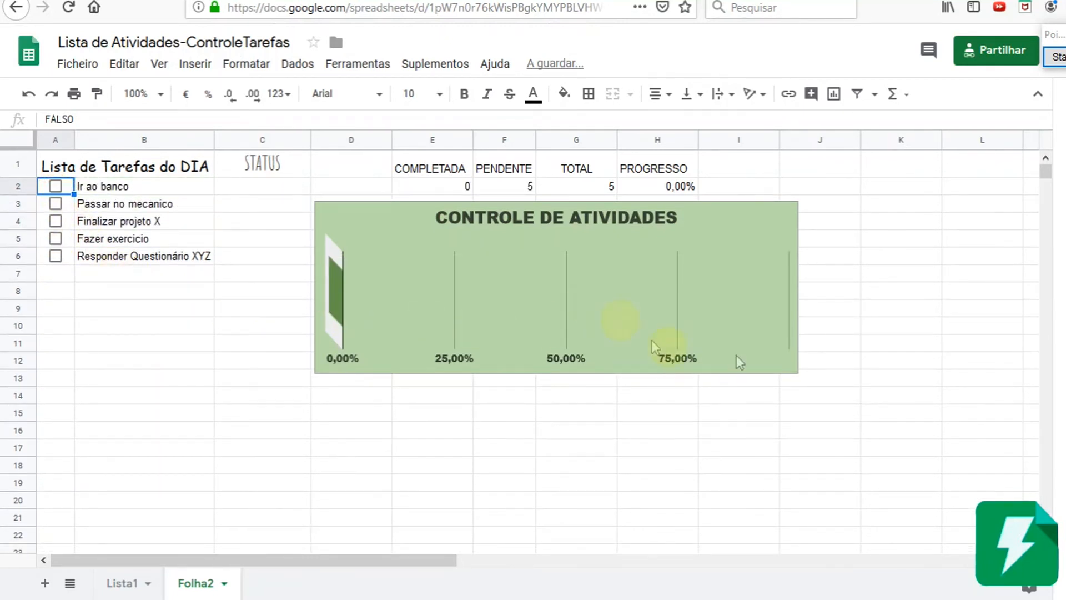
Stretch the chart's plot area slightly upward and downward, and extend the chart's edge to the start of column D
left_click(520, 365)
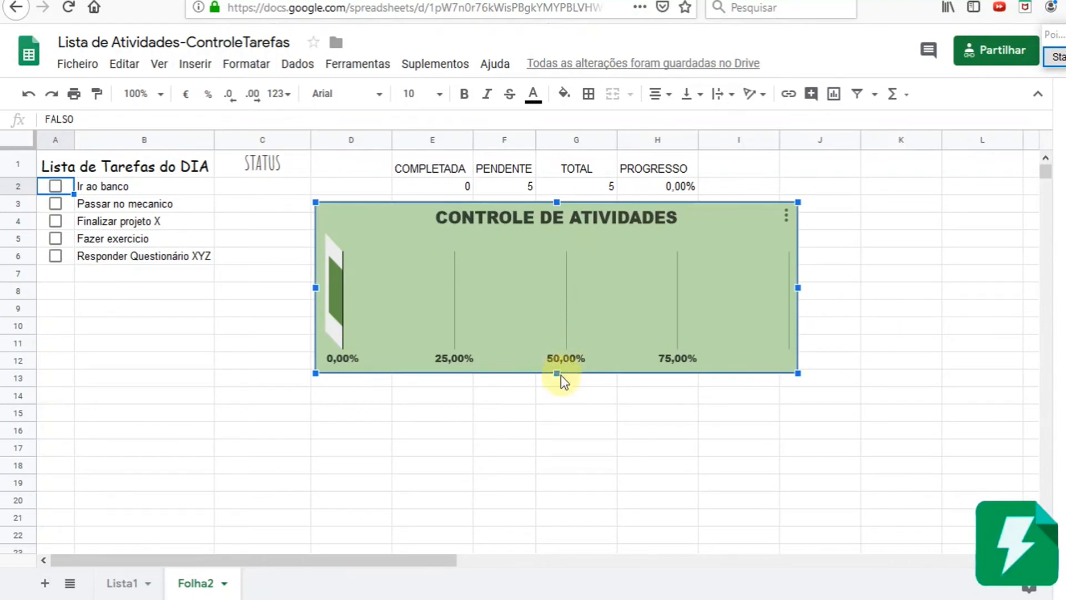
double_click(556, 287)
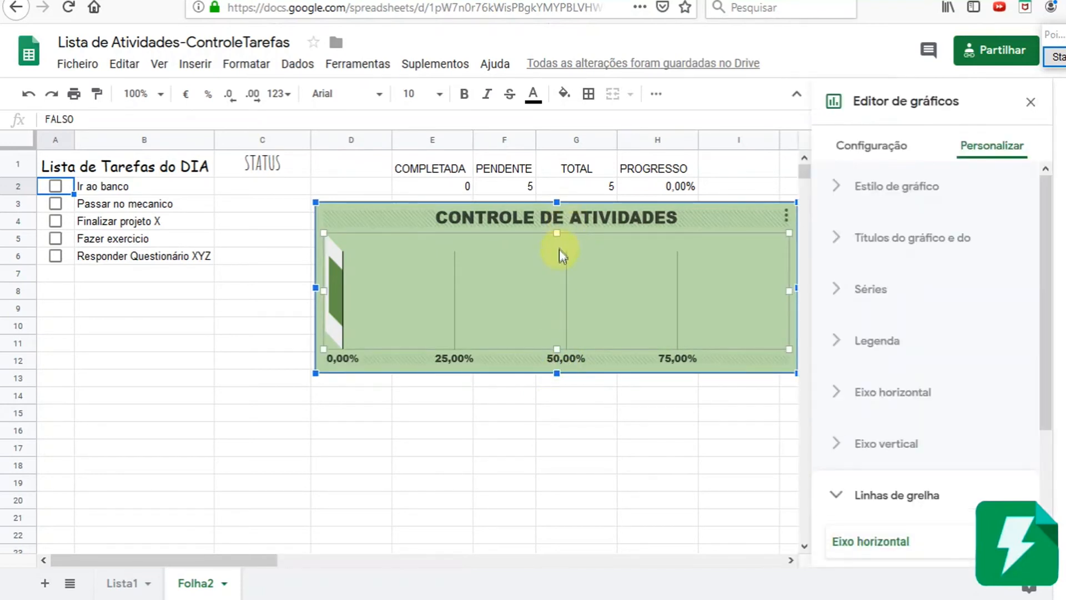
left_click_drag(556, 233, 555, 228)
left_click(556, 343)
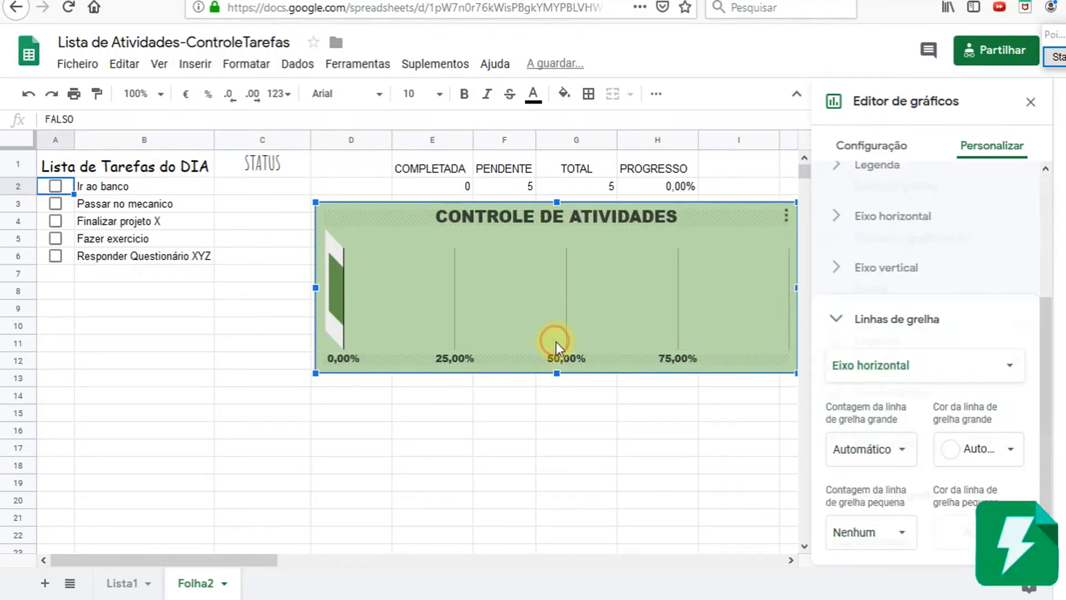
left_click_drag(556, 349, 557, 350)
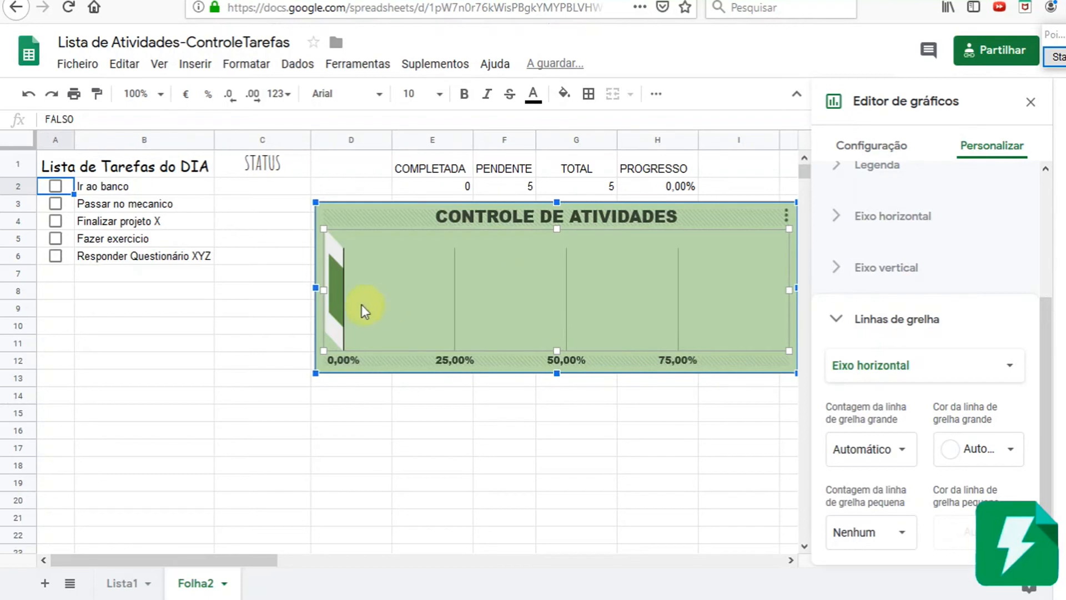
left_click_drag(325, 289, 309, 283)
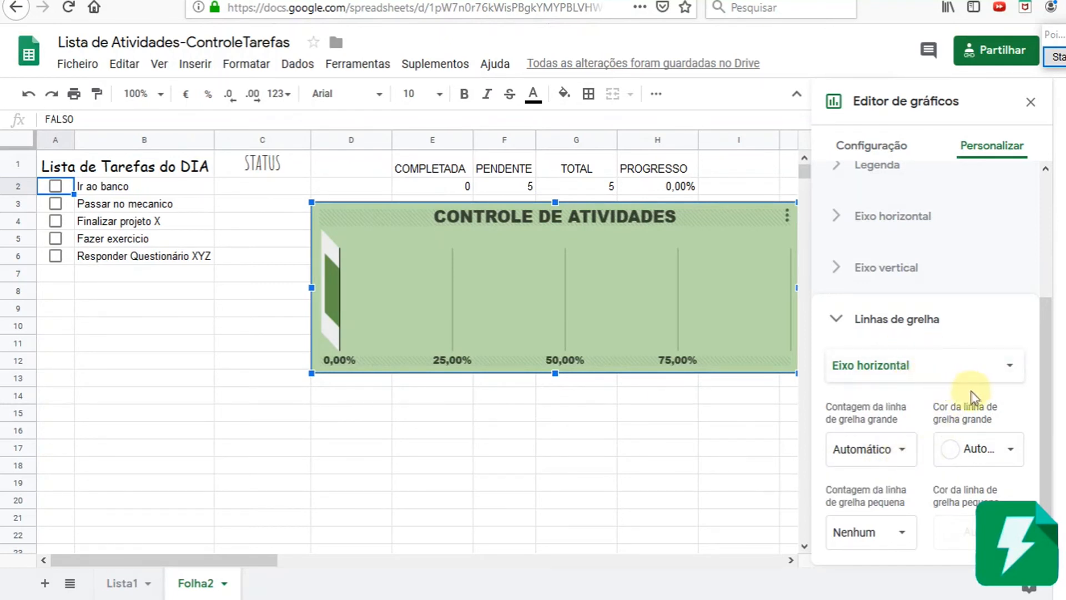
Try light blue-grey and yellow as the colour of the horizontal axis's major gridlines
left_click(1011, 375)
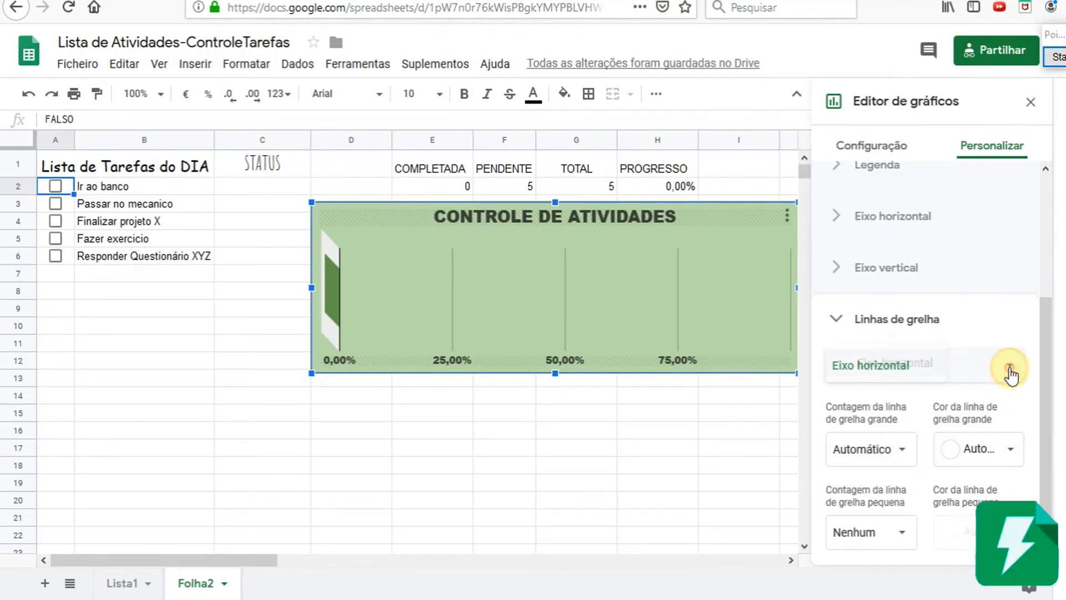
left_click(1011, 376)
left_click(1010, 450)
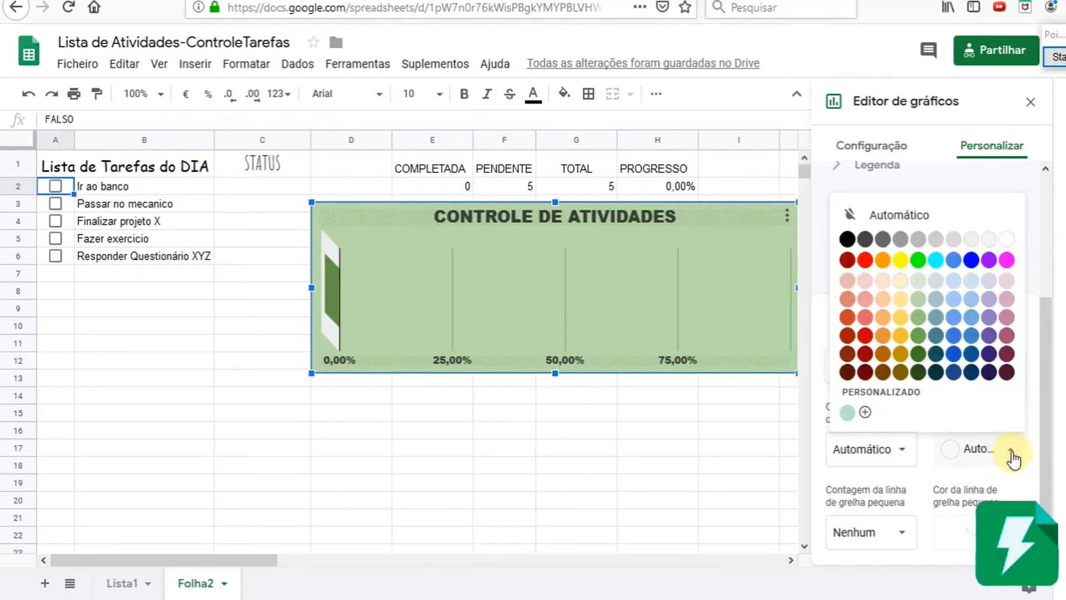
left_click(933, 288)
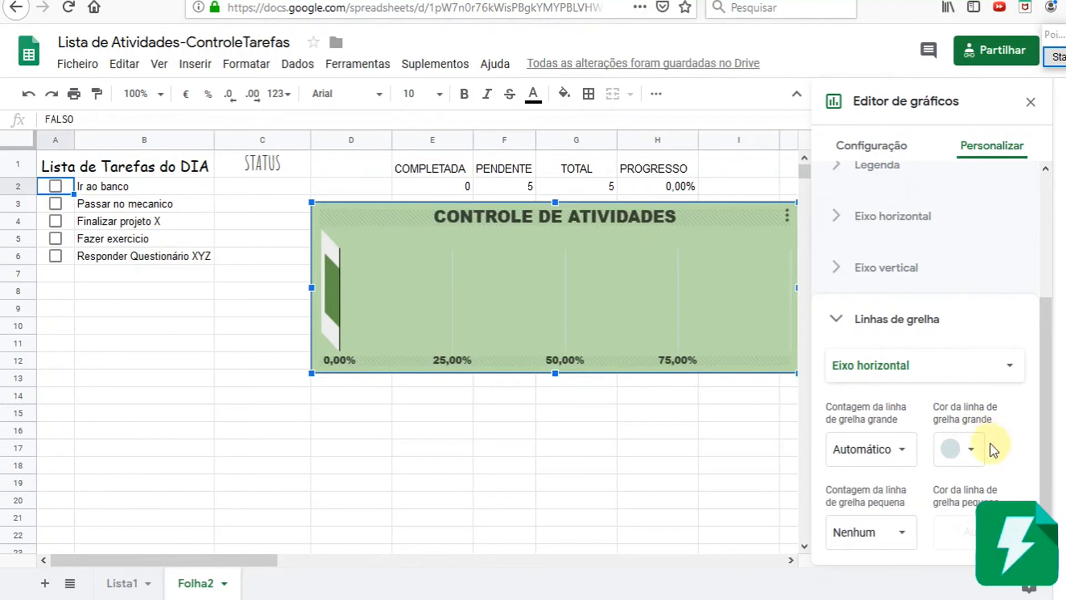
left_click(972, 449)
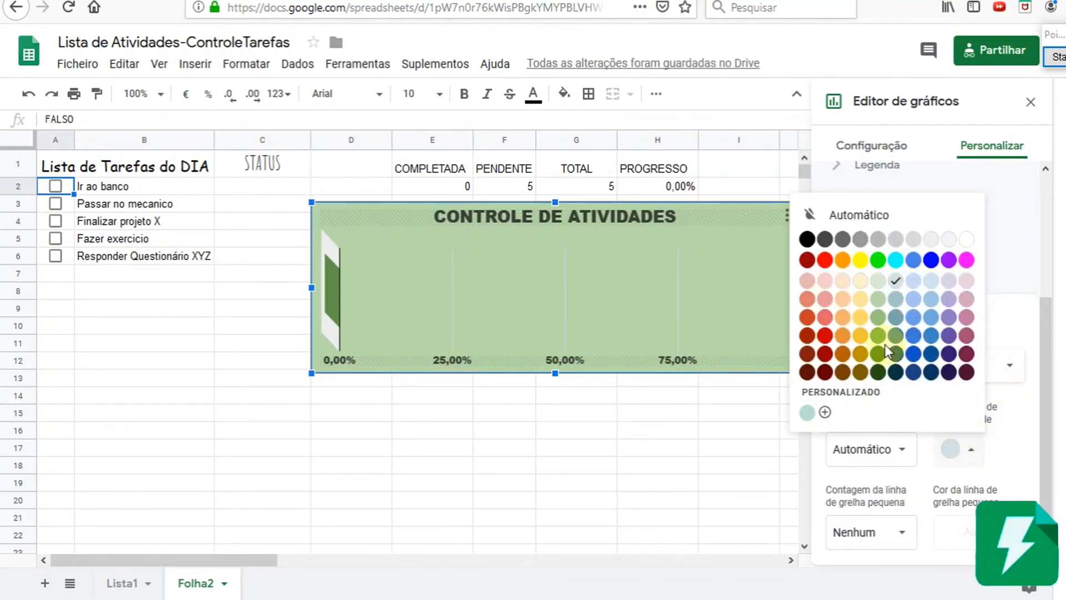
left_click(861, 317)
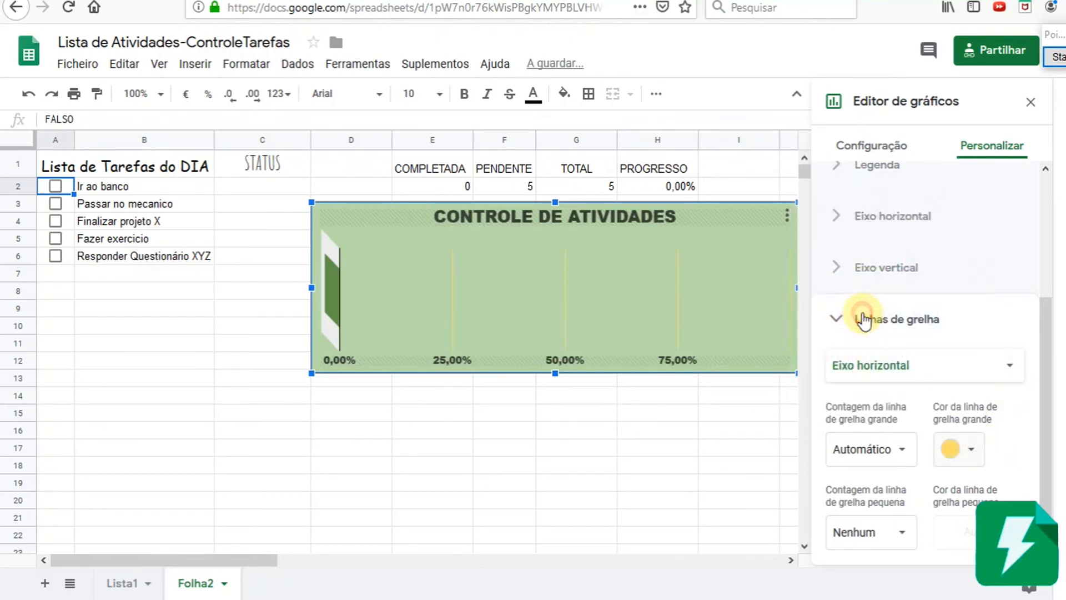
Set the colour of the horizontal axis's major gridlines to dark grey
left_click(973, 449)
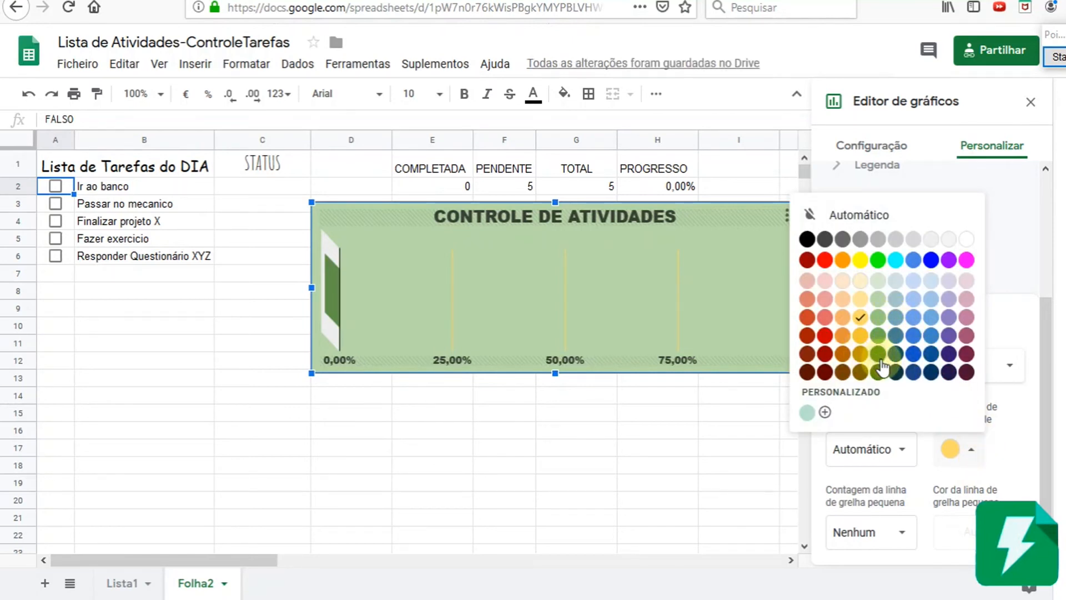
left_click(860, 239)
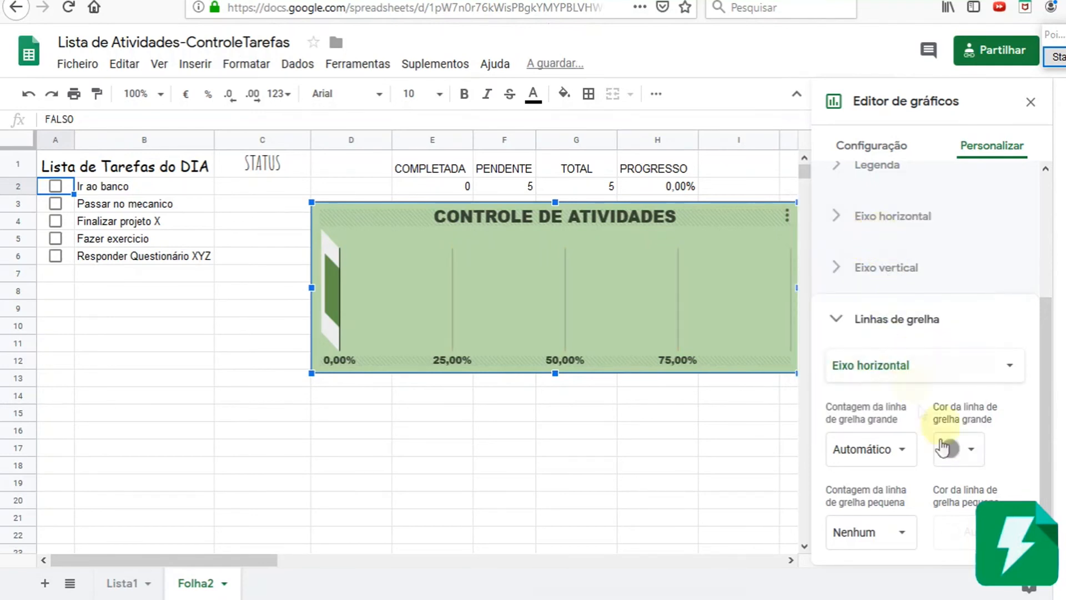
left_click(960, 448)
left_click(839, 240)
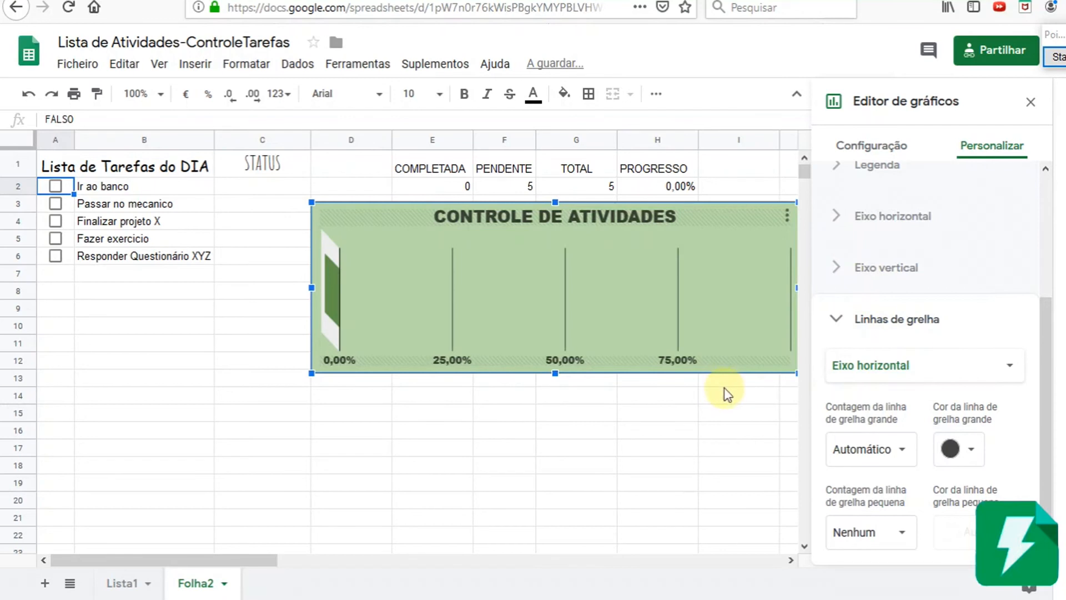
Tick "Finalizar projeto X" and "Fazer exercicio" to test the chart, then leave only "Fazer exercicio" ticked
left_click(55, 221)
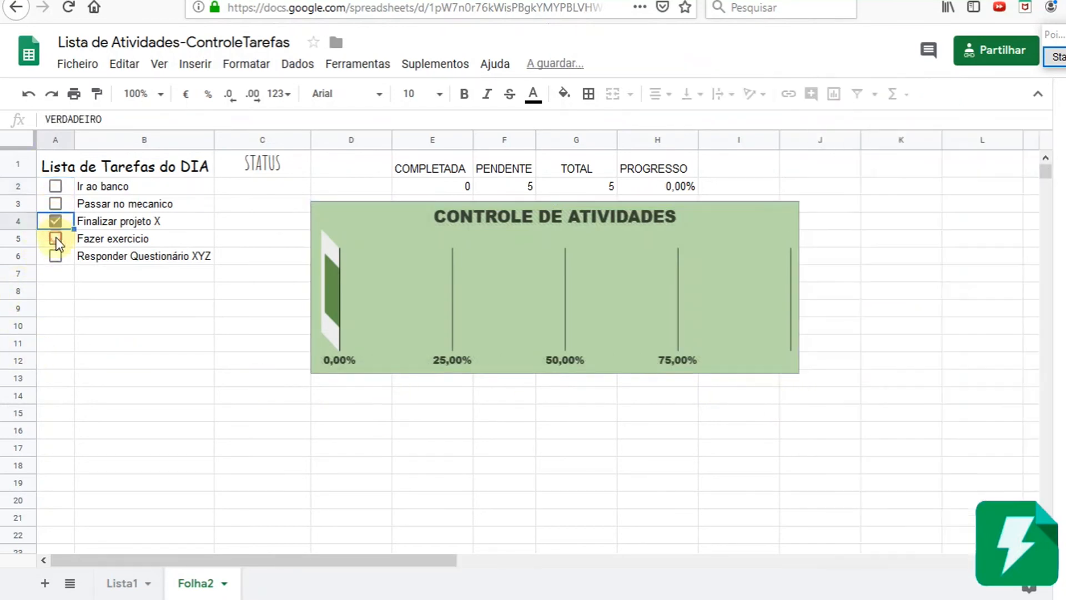
left_click(56, 240)
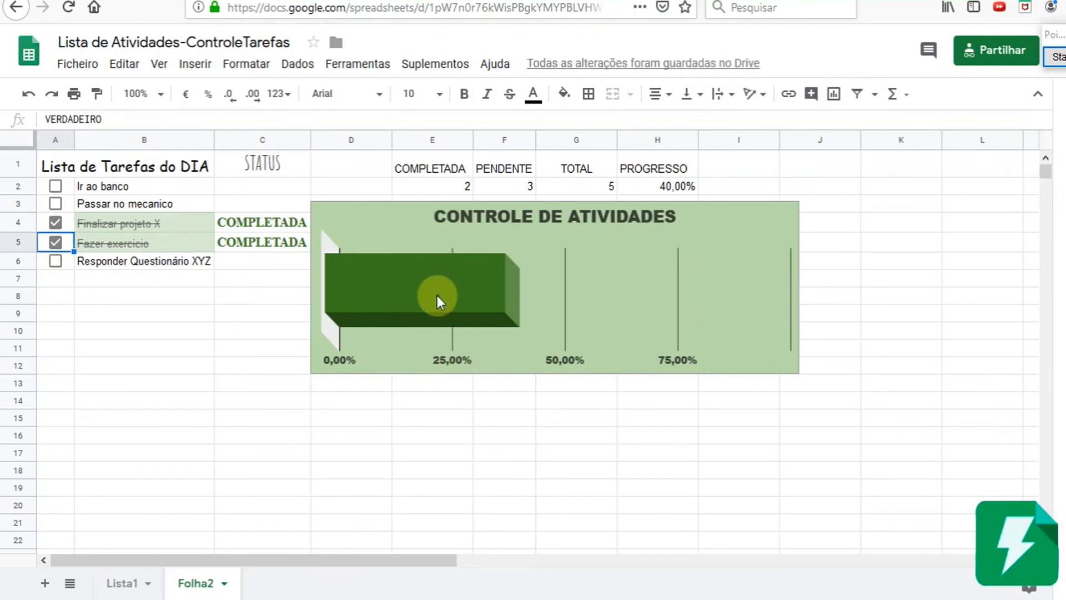
left_click(597, 362)
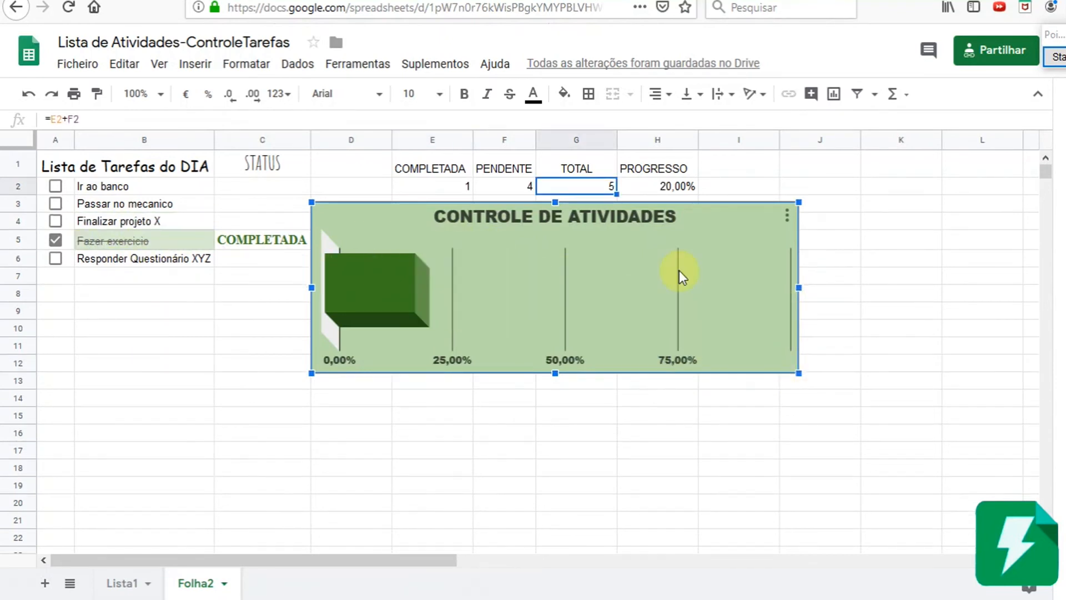
Examine the COMPLETADA and PENDENTE formulas in E2 and F2 that feed the progress chart
mouse_move(679, 271)
left_mouse_down()
mouse_move(685, 222)
mouse_move(685, 309)
mouse_move(691, 276)
left_mouse_up()
left_click(508, 174)
left_click(470, 185)
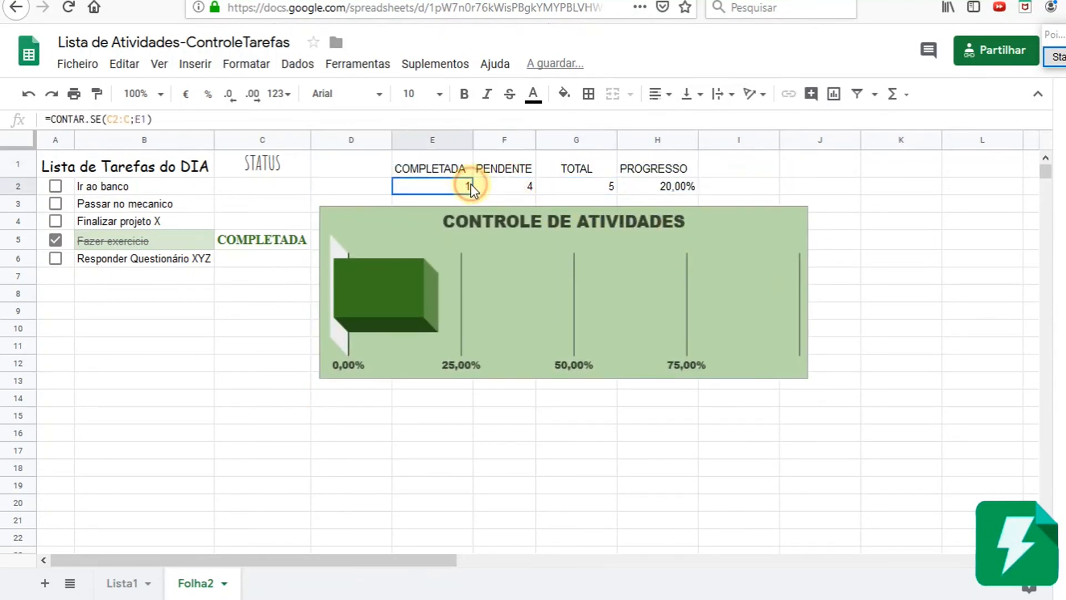
left_click(532, 185)
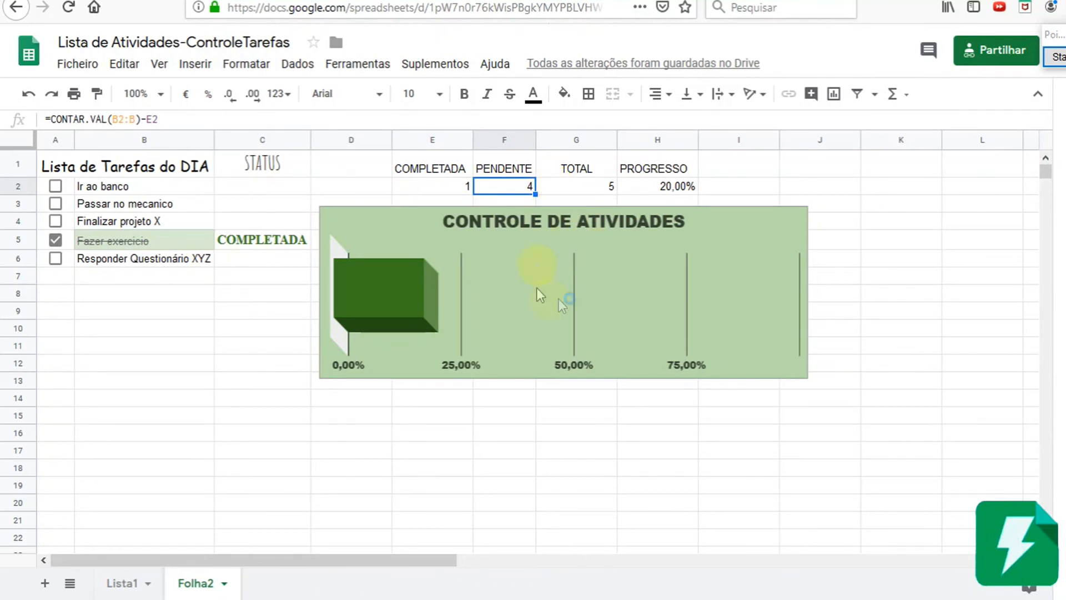
Move the chart over the summary cells from D1, widen it to column L and shorten it to end at row 6
left_click_drag(571, 317, 562, 327)
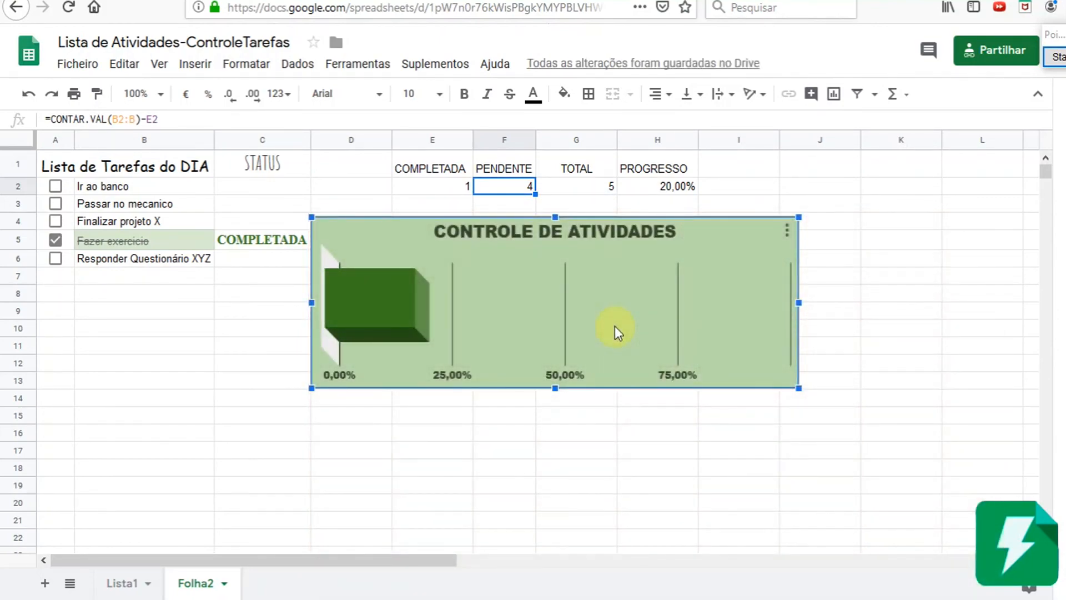
left_click_drag(615, 326, 617, 255)
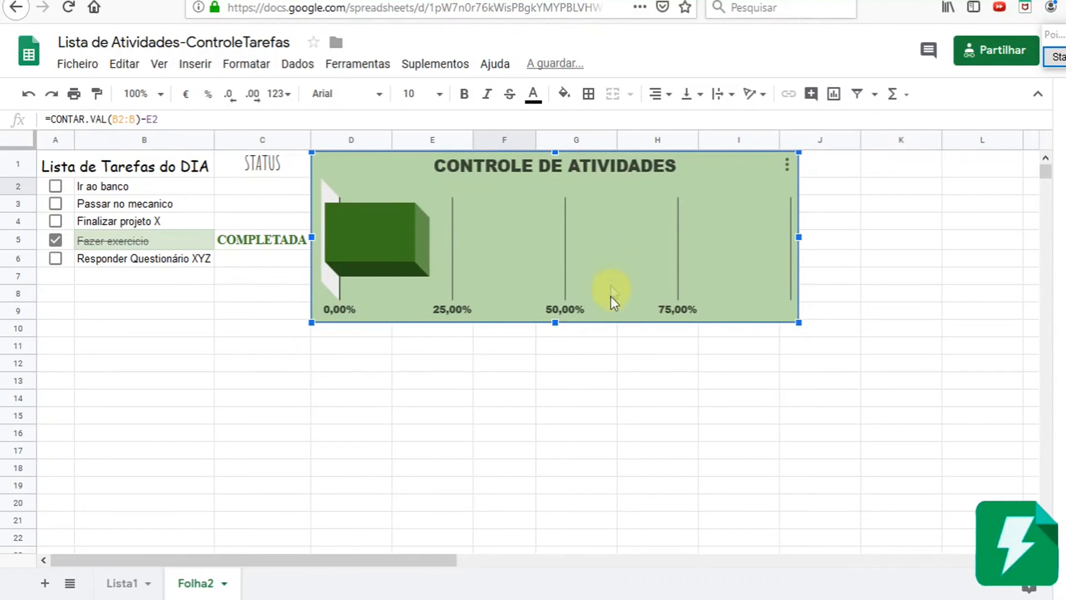
left_click_drag(798, 240, 1020, 245)
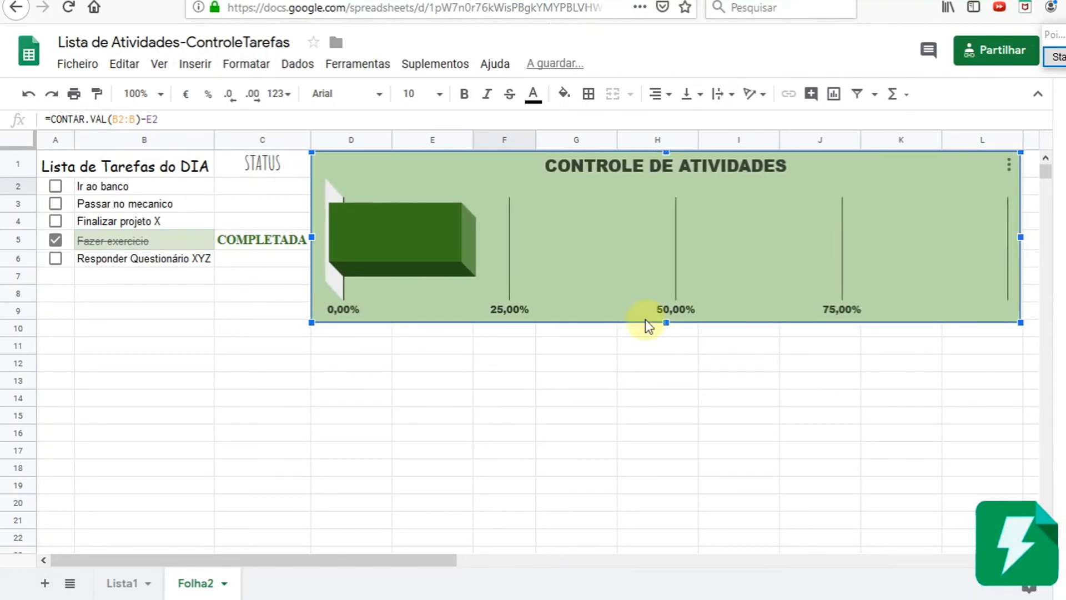
left_click_drag(666, 322, 643, 269)
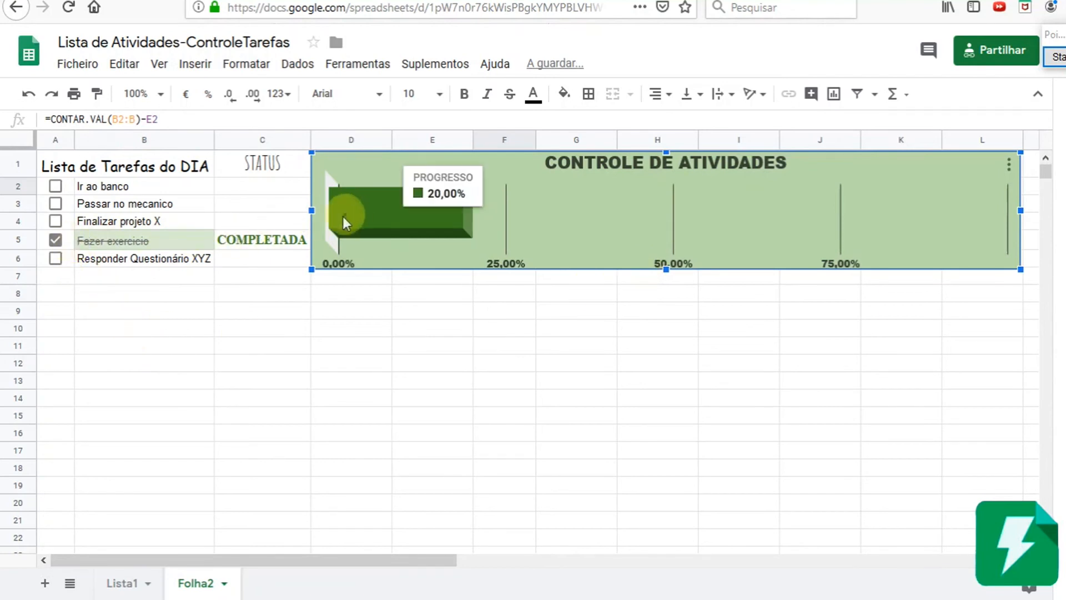
Fill the header cells "Lista de Tarefas do DIA" and "STATUS" with golden yellow
left_click(260, 167)
left_click(131, 167)
left_click(259, 166, "shift")
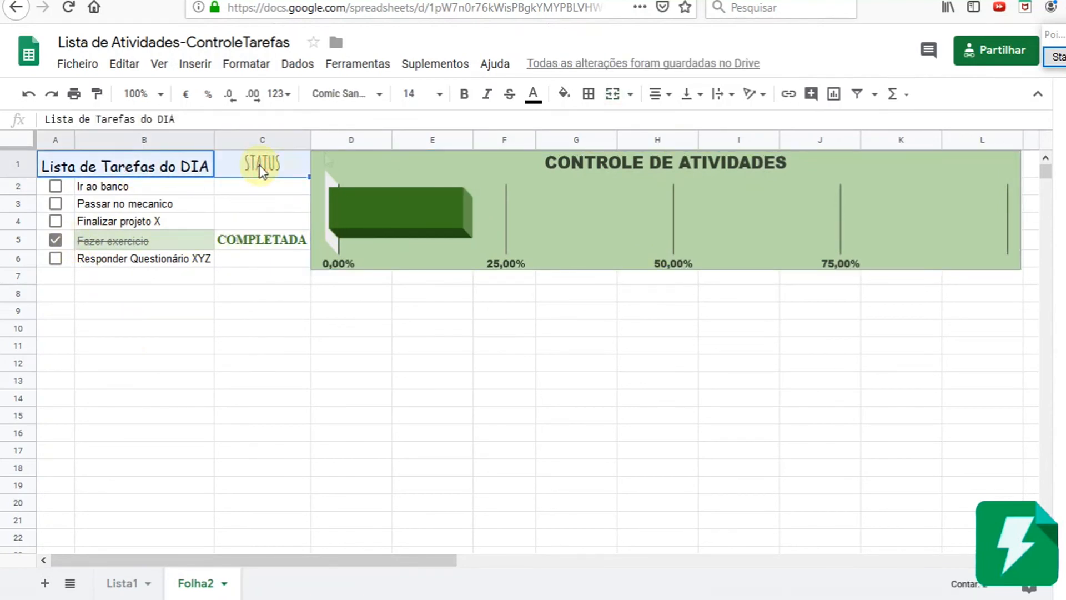
left_click(564, 94)
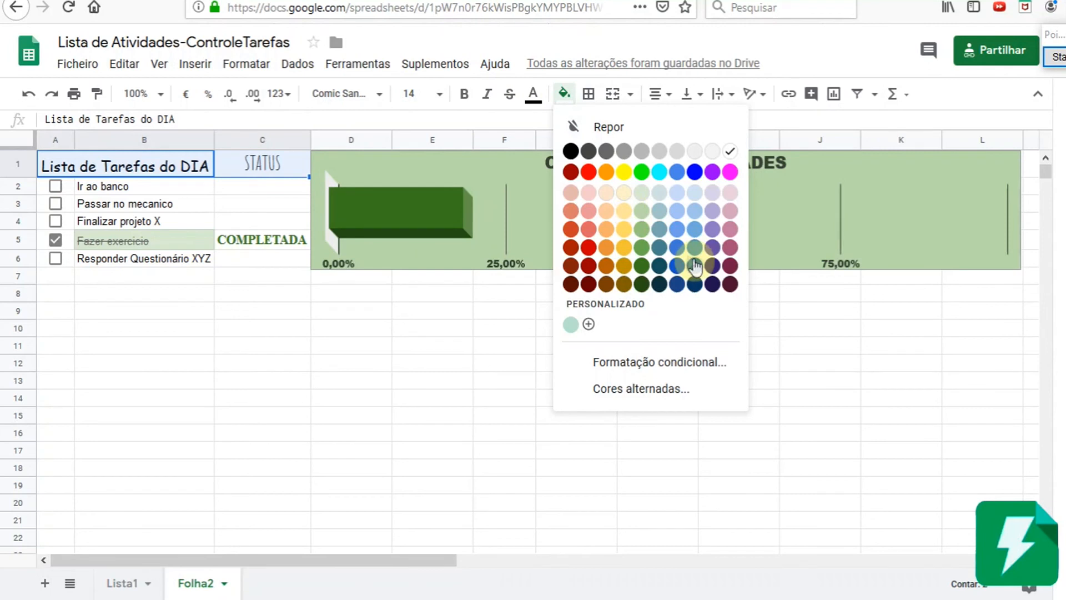
left_click(626, 245)
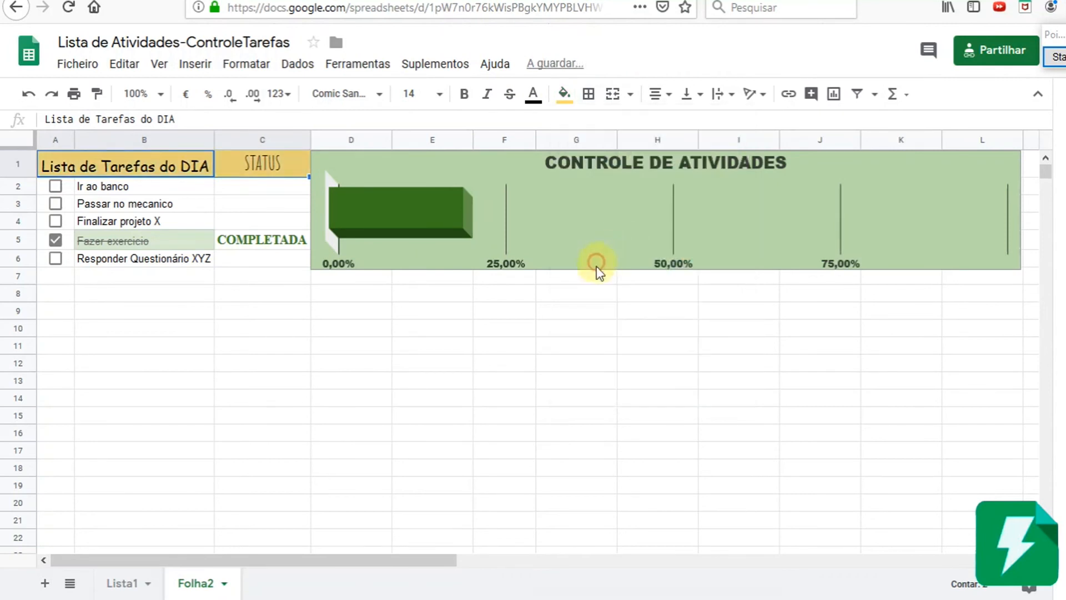
Set the text colour of both header cells to dark brown
left_click(540, 96)
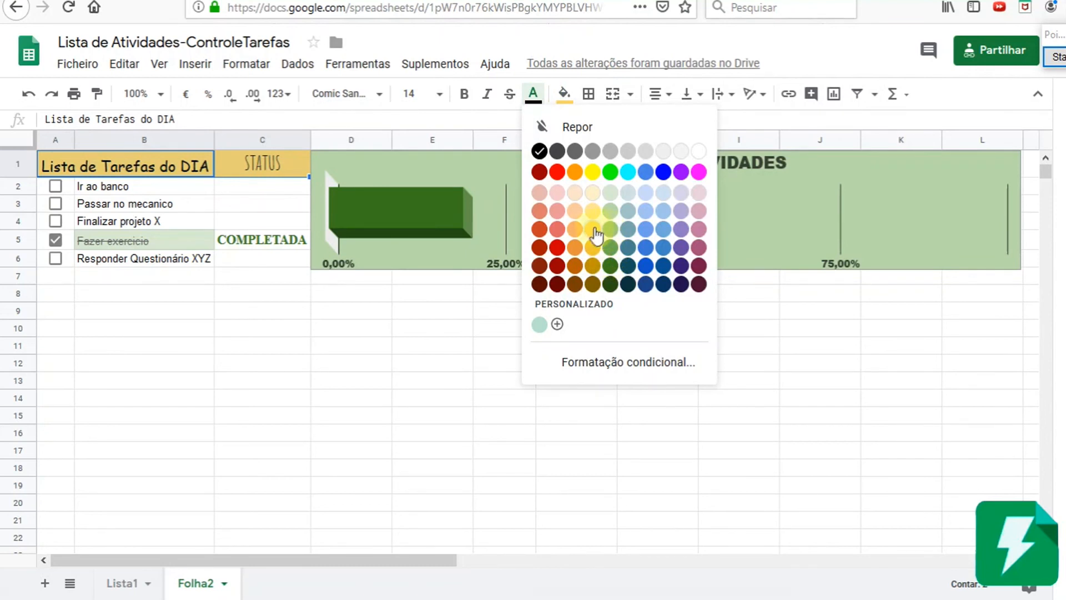
left_click(574, 268)
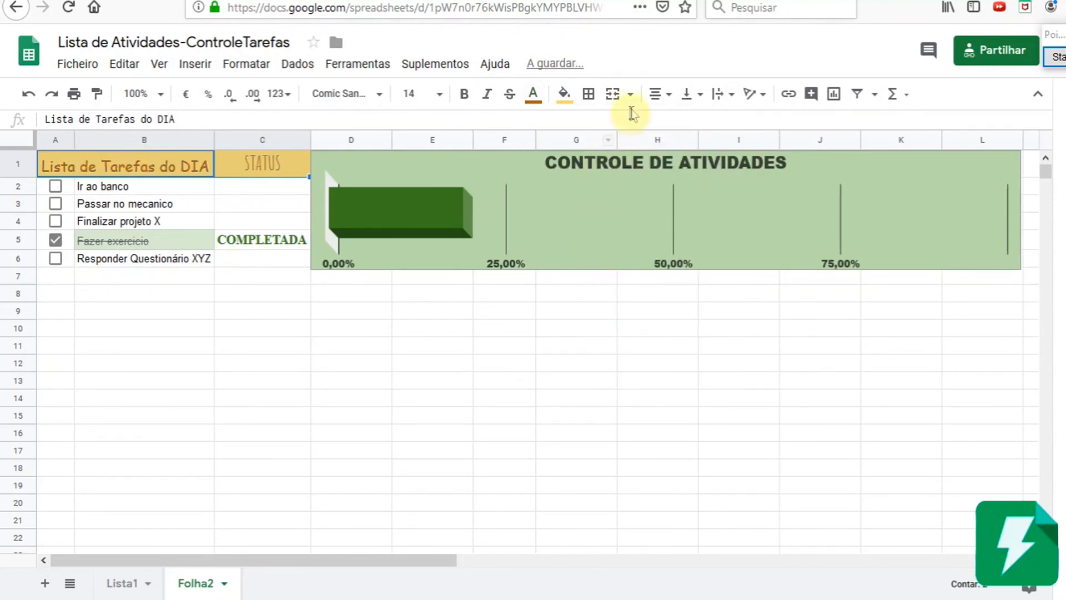
left_click(538, 96)
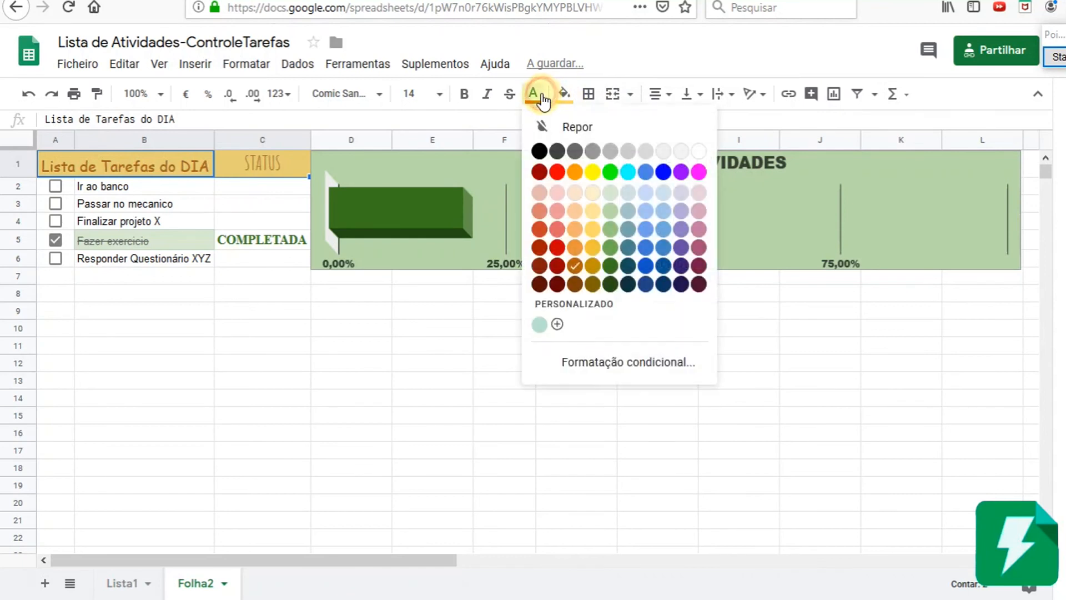
left_click(575, 285)
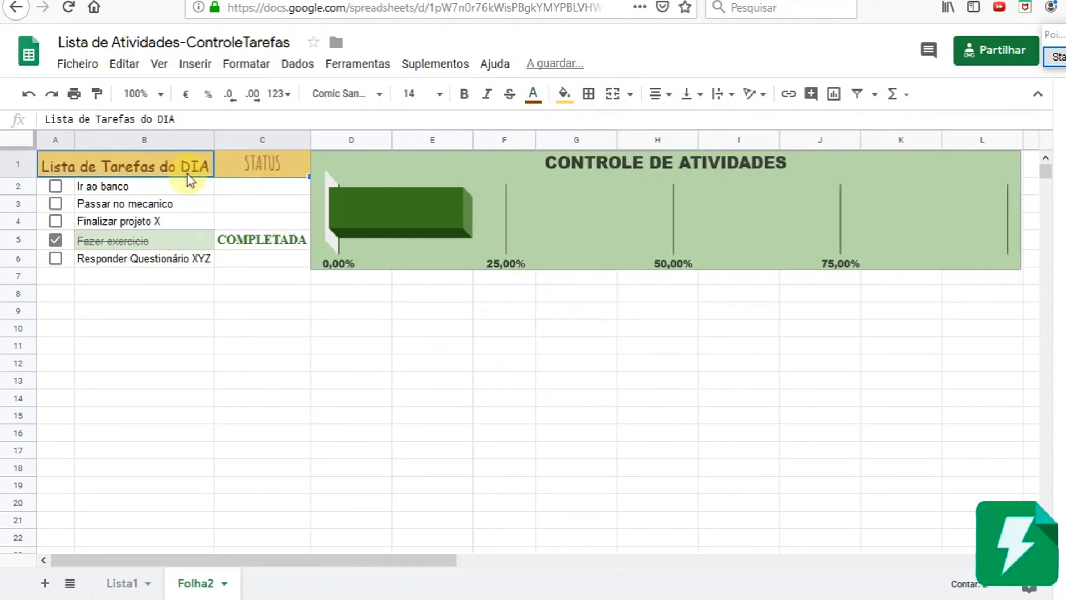
left_click(234, 170)
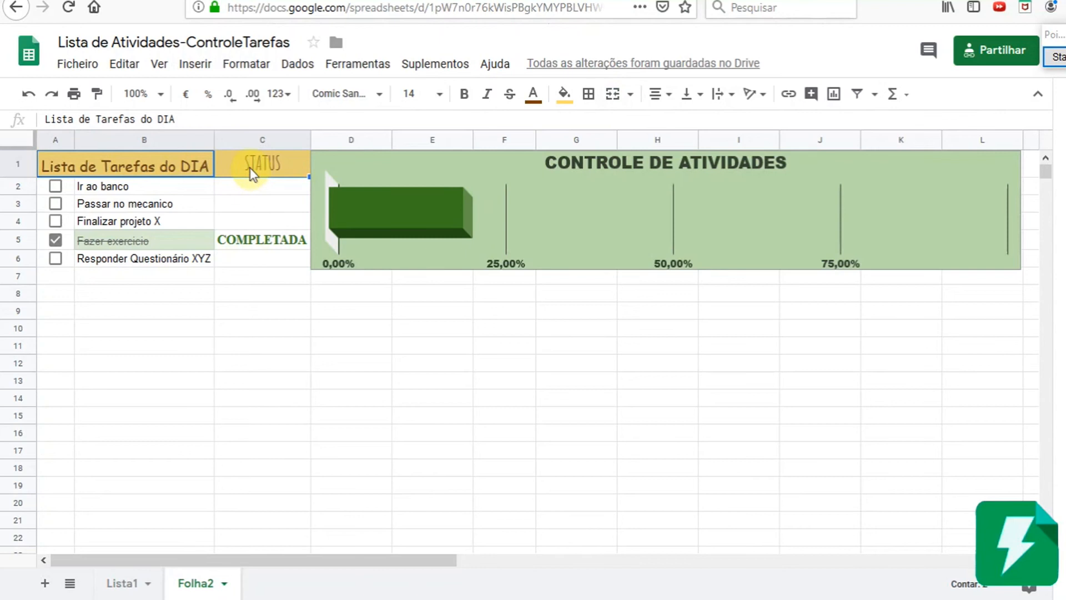
left_click(194, 169)
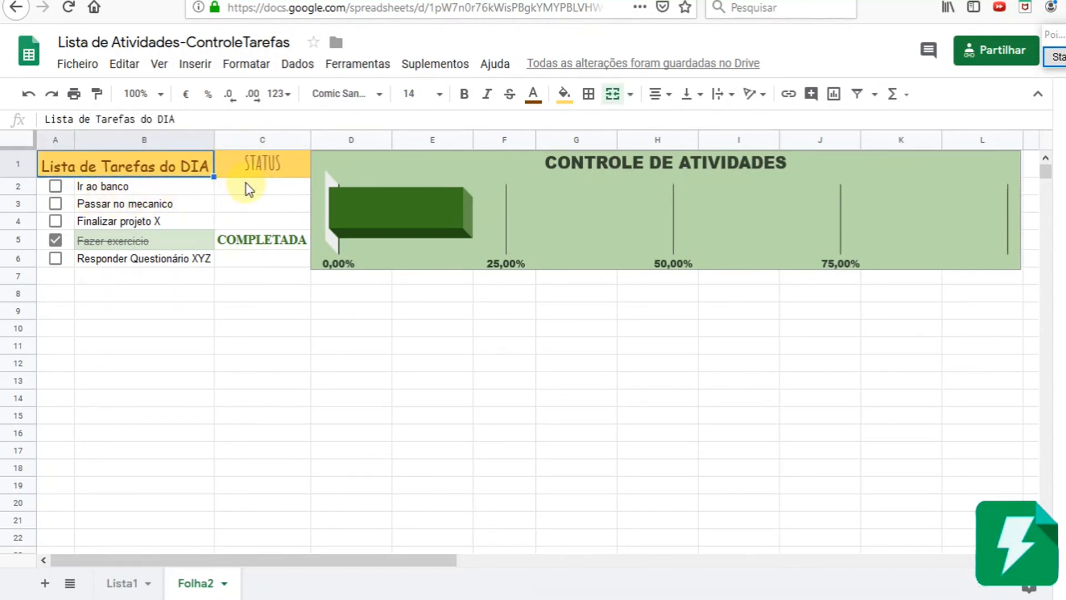
Apply an outer border around the STATUS column range C1:C6
left_click_drag(256, 168, 244, 265)
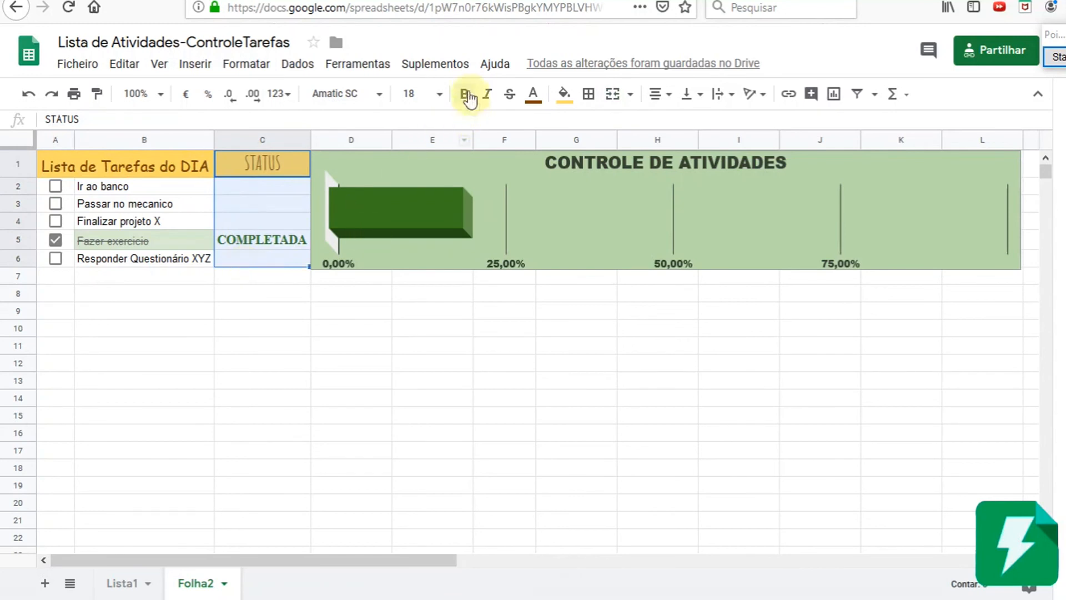
left_click(589, 94)
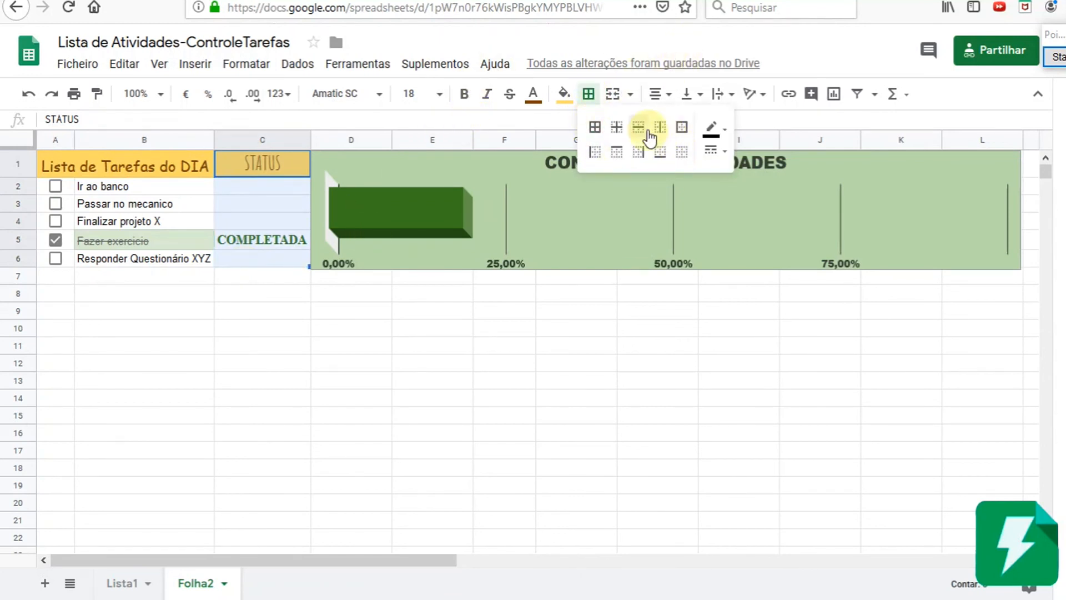
left_click(682, 129)
left_click(277, 207)
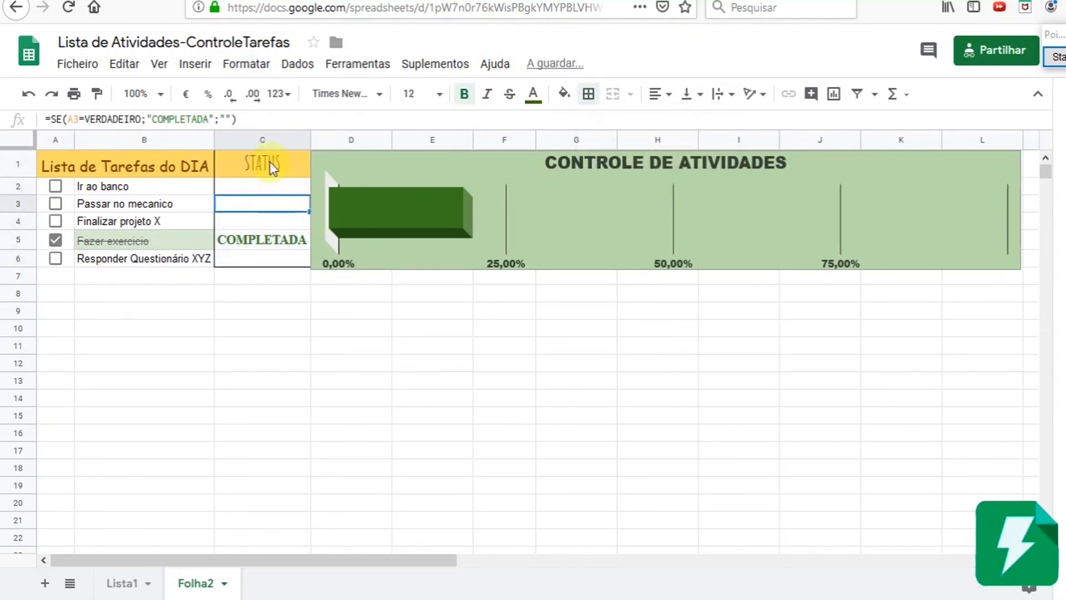
left_click(270, 161)
left_click(176, 173)
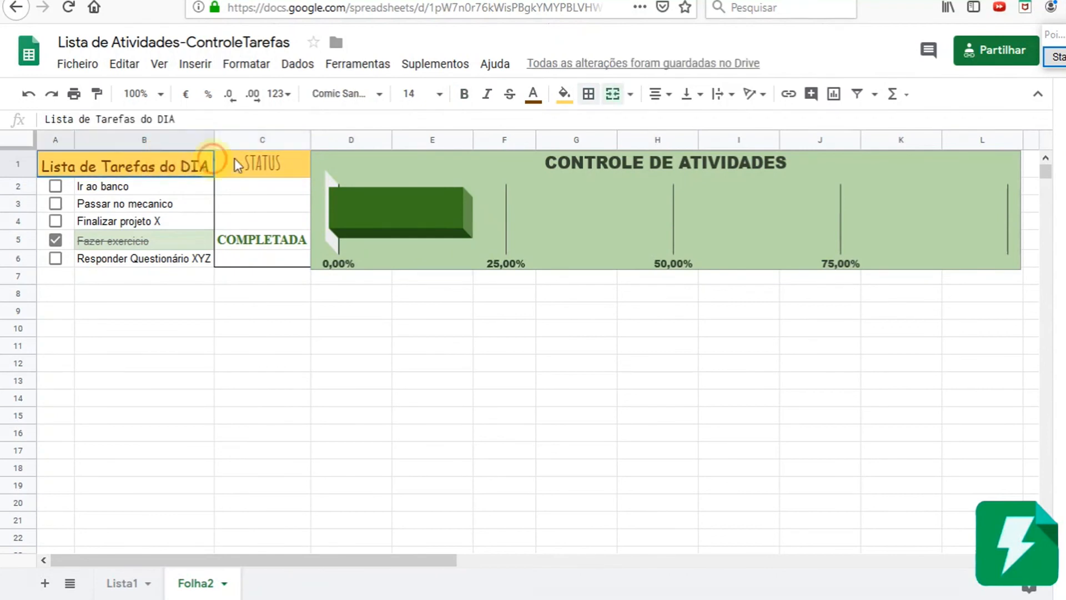
Apply an outer border around the header row cells A1:C1, "Lista de Tarefas do DIA" and "STATUS"
left_click(591, 94)
left_click(682, 129)
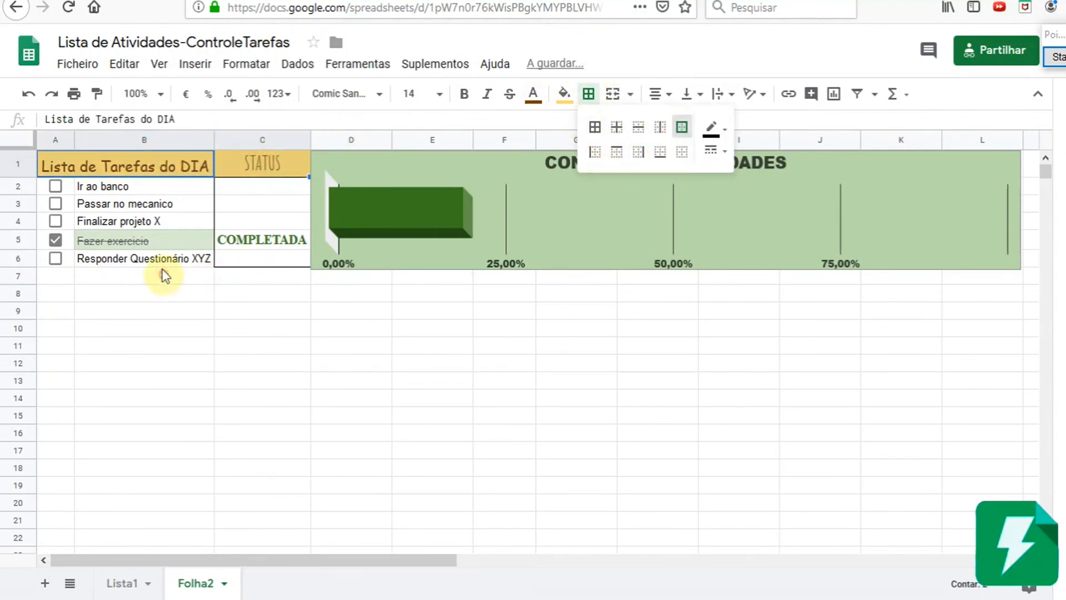
left_click(237, 219)
left_click(253, 296)
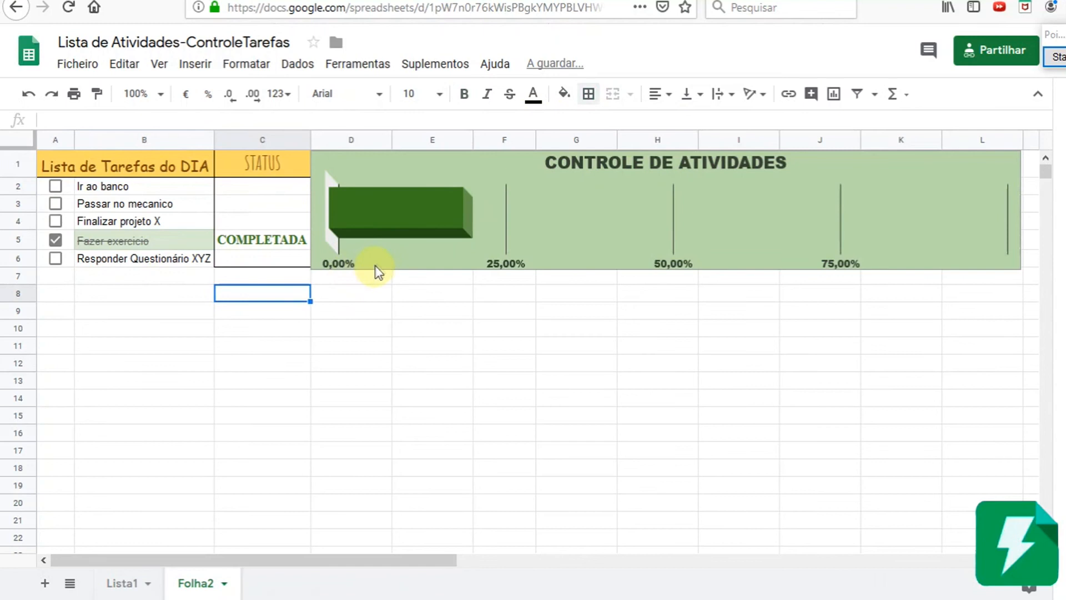
Shift the "CONTROLE DE ATIVIDADES" chart slightly to the right so it clears the STATUS column's border
left_click(395, 252)
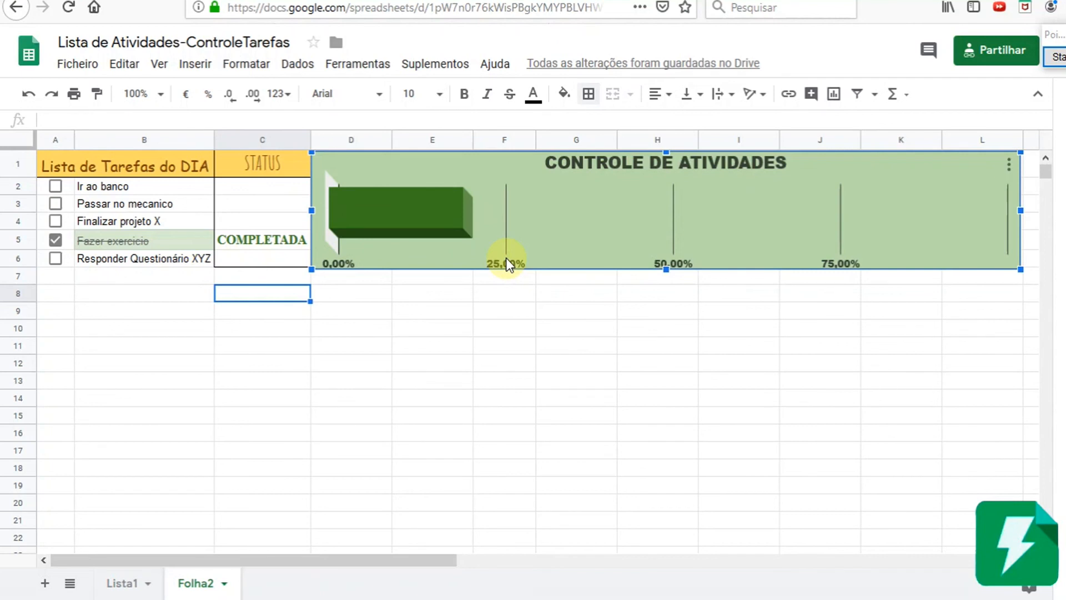
left_click_drag(505, 258, 507, 258)
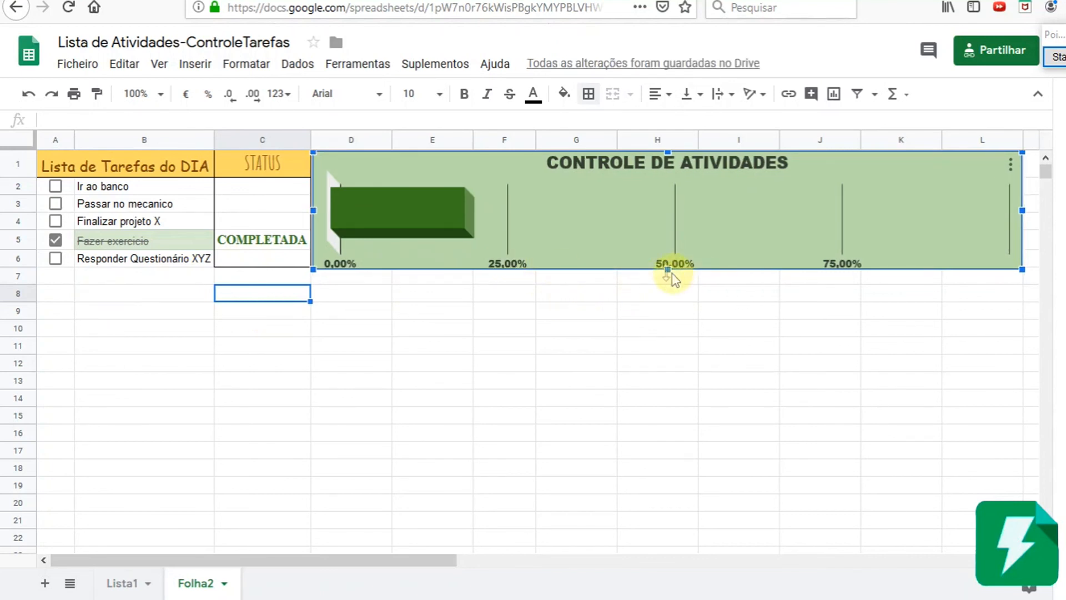
Test the progress chart by ticking the checkboxes of the remaining tasks in rows 2, 3, 4 and 6
left_click(56, 220)
left_click(56, 216)
left_click(55, 203)
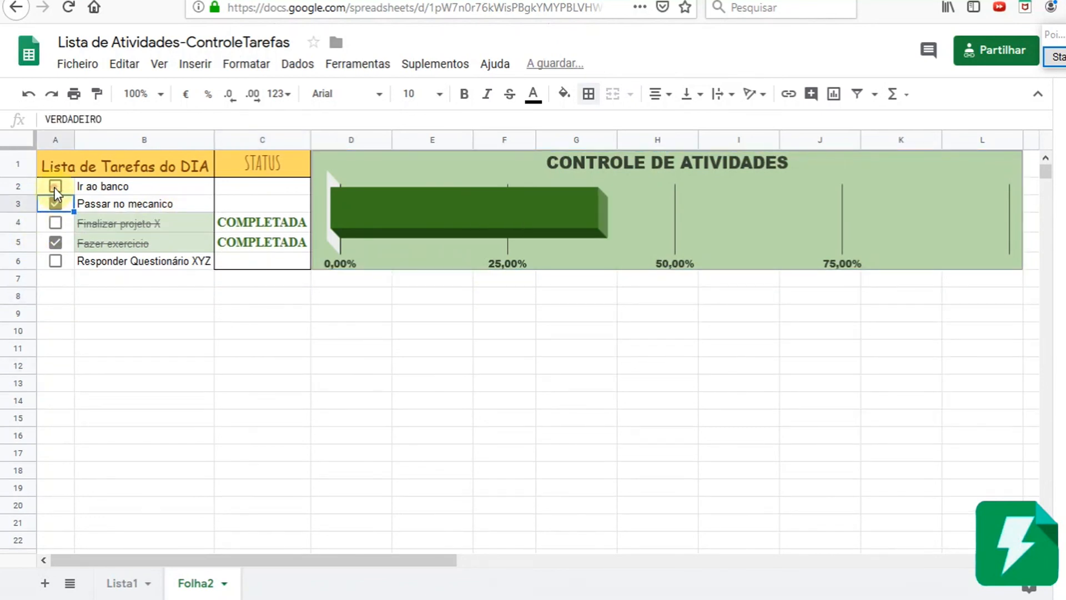
left_click(55, 187)
left_click(56, 223)
left_click(55, 264)
Clear all five task checkboxes, starting with "Fazer exercicio", to test the chart's return to zero
left_click(54, 246)
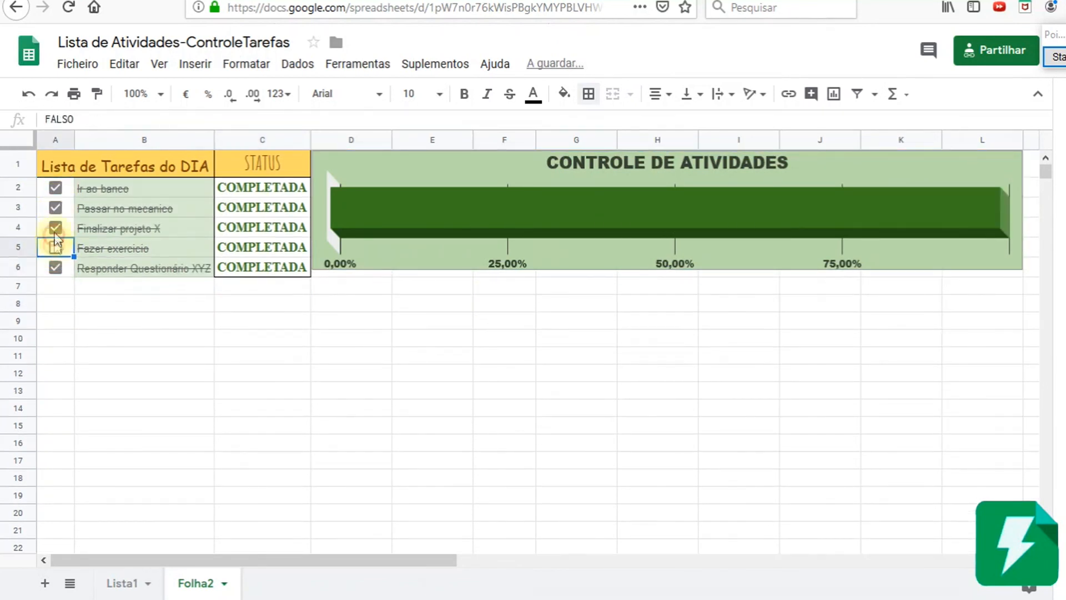
left_click(55, 227)
left_click(55, 204)
left_click(55, 259)
left_click(52, 191)
Tick all five task checkboxes in order from "Responder Questionário XYZ" up to "Ir ao banco"
left_click(55, 259)
left_click(56, 239)
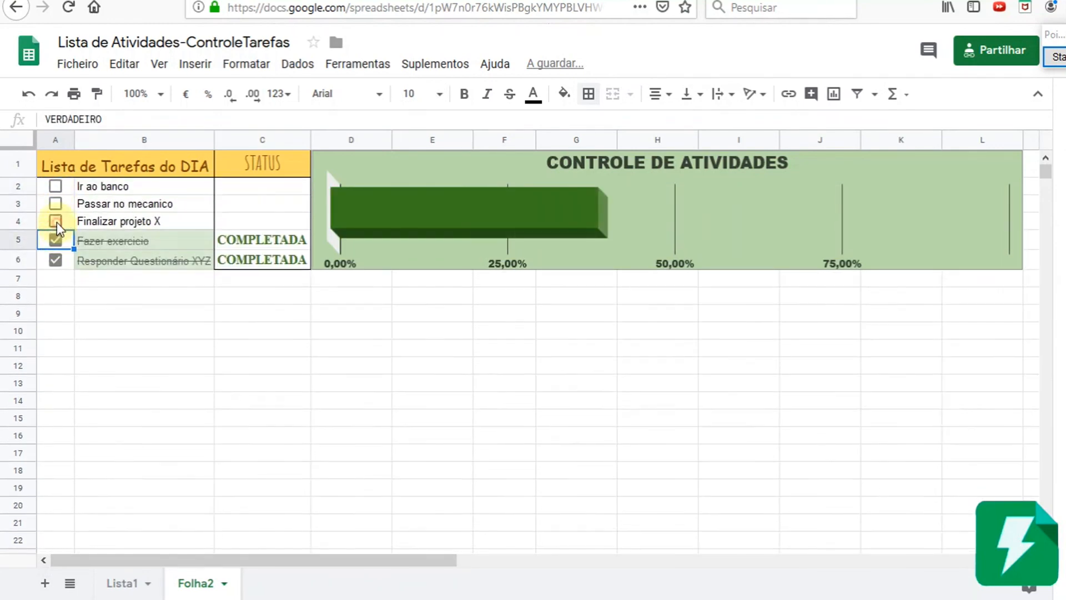
left_click(57, 222)
left_click(56, 204)
left_click(55, 187)
Clear the checkboxes in A3 through A6 and then the one for "Ir ao banco"
left_click(58, 206)
left_click(59, 224)
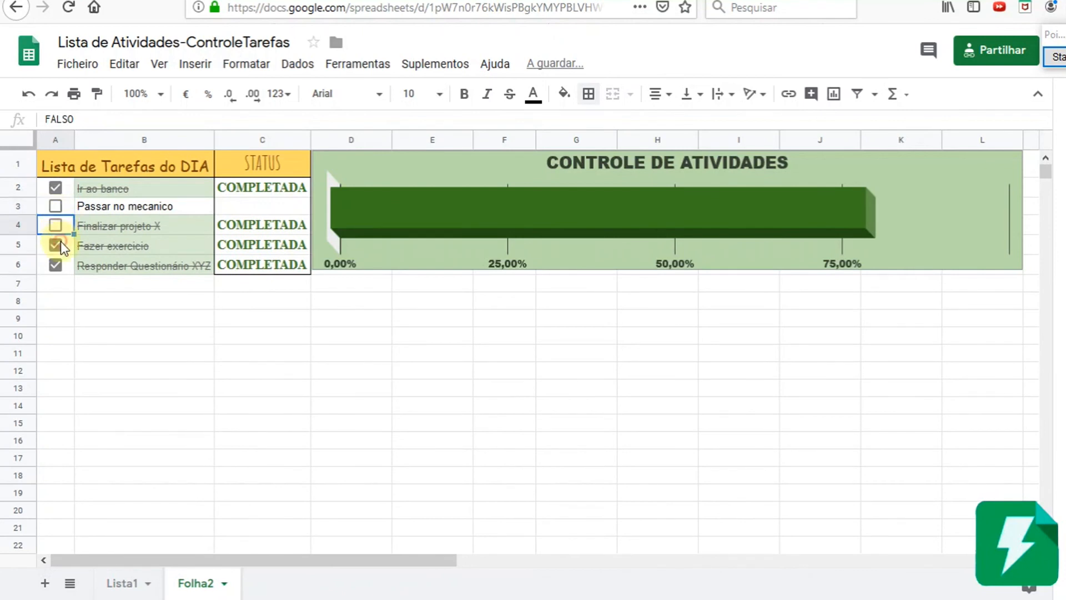
left_click(55, 244)
left_click(55, 264)
left_click(55, 188)
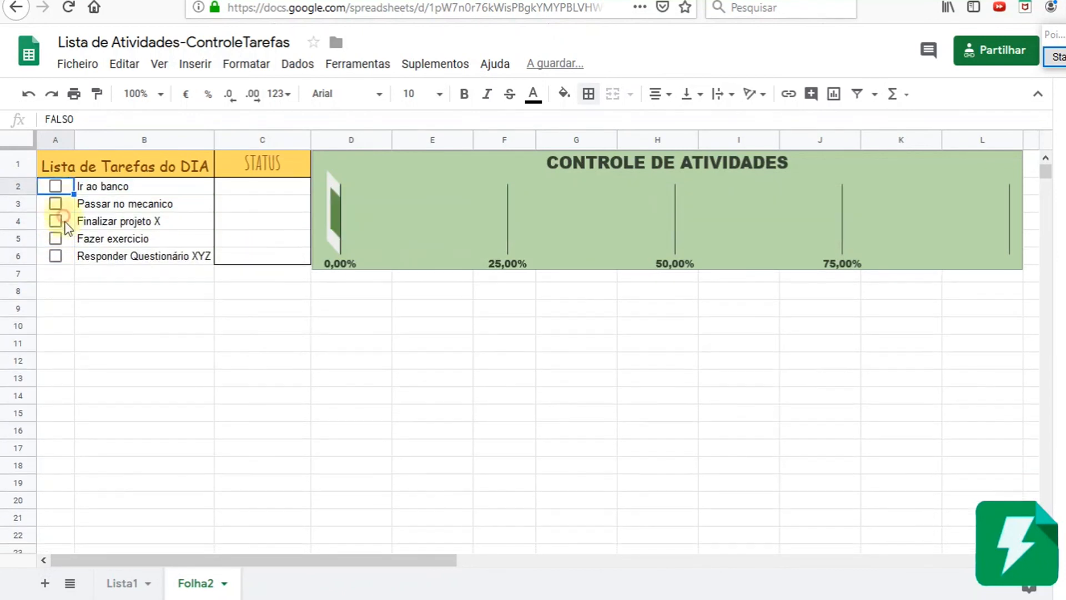
Mark all five tasks as completed, beginning with "Passar no mecanico" and ending with "Responder Questionário XYZ"
left_click(55, 203)
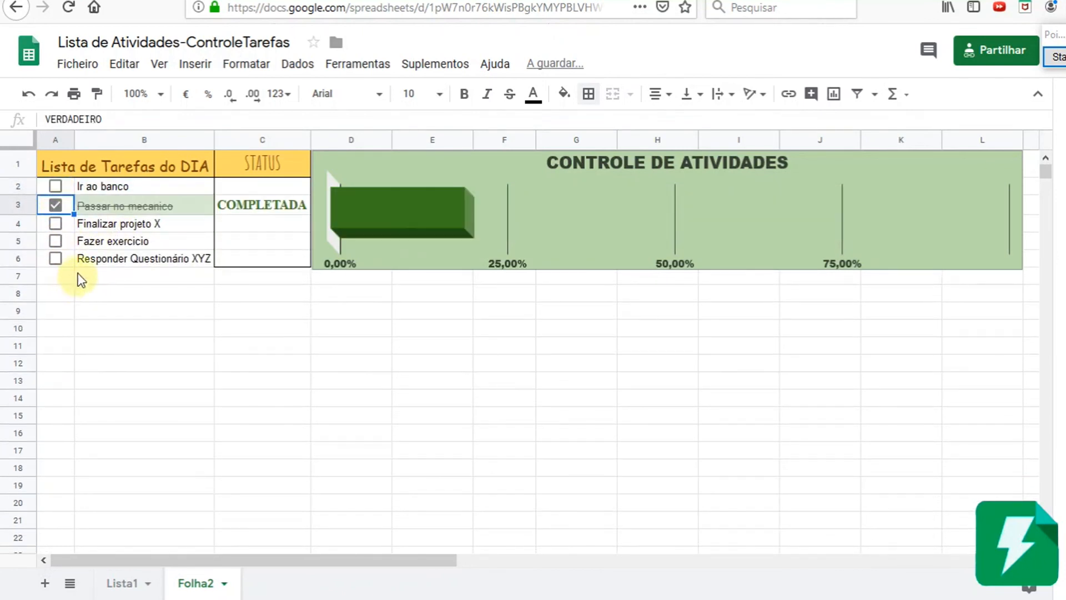
left_click(55, 186)
left_click(51, 225)
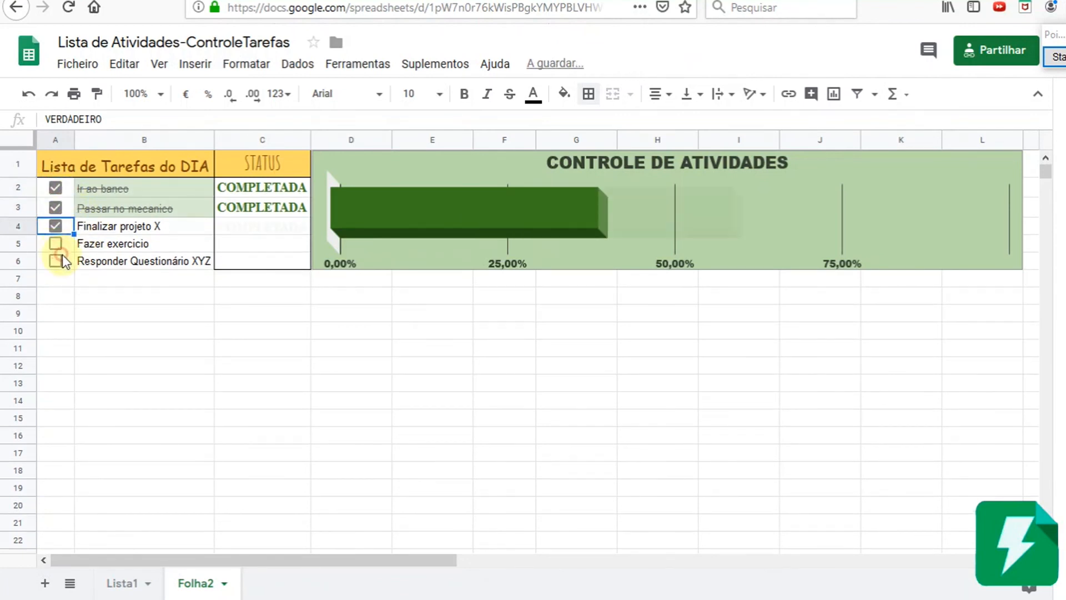
left_click(59, 247)
left_click(55, 264)
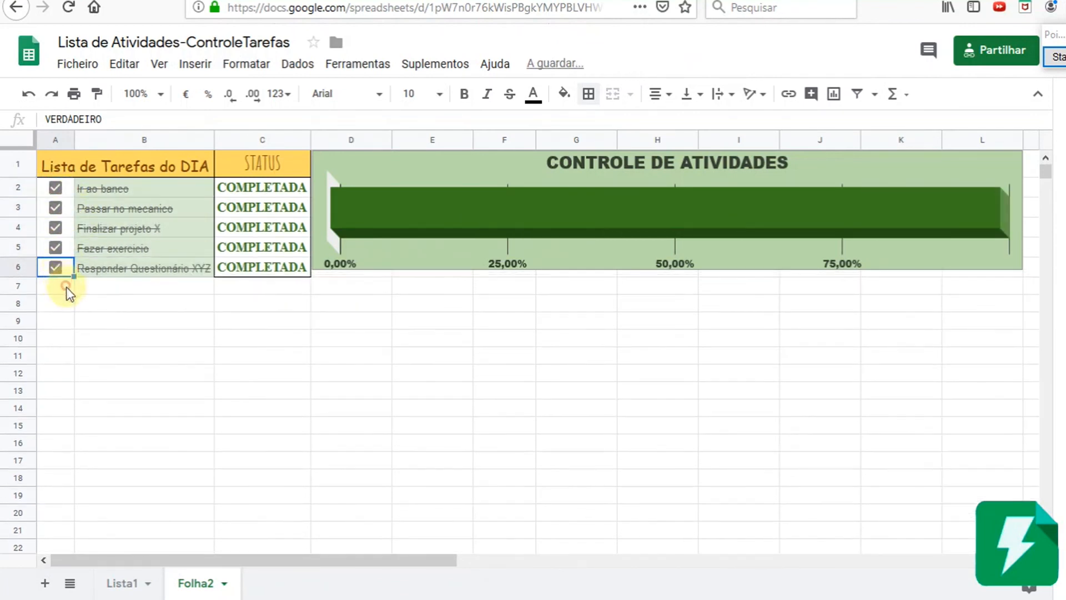